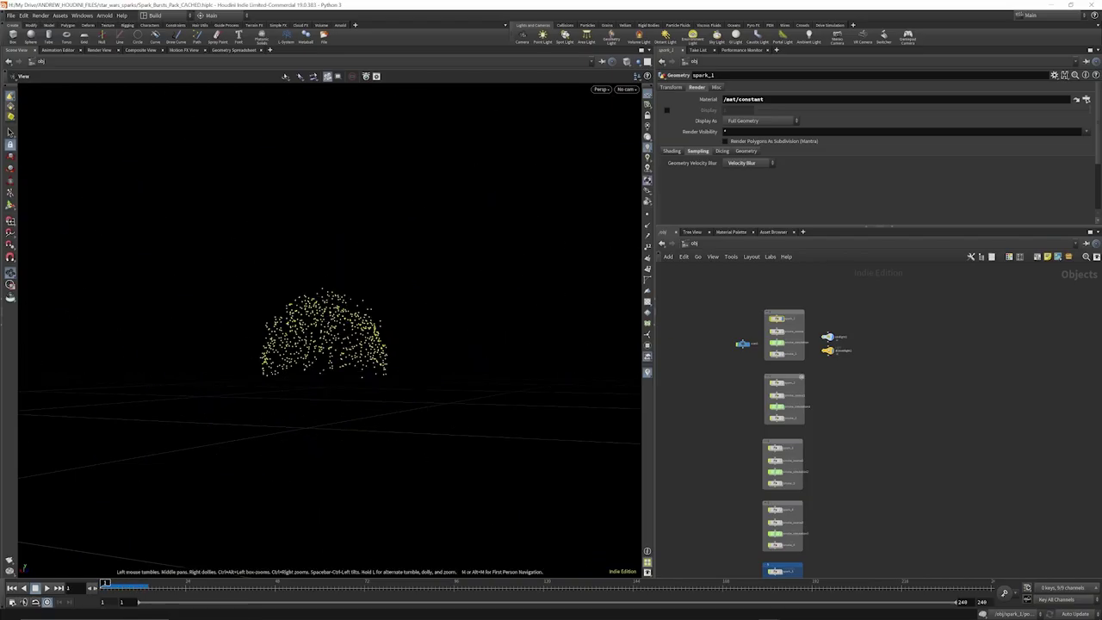
Show the smoke_1 object alongside the sparks and advance the timeline to frame 10
scroll(801, 328, "up", 3)
left_click(767, 380)
right_click_drag(438, 367, 173, 536)
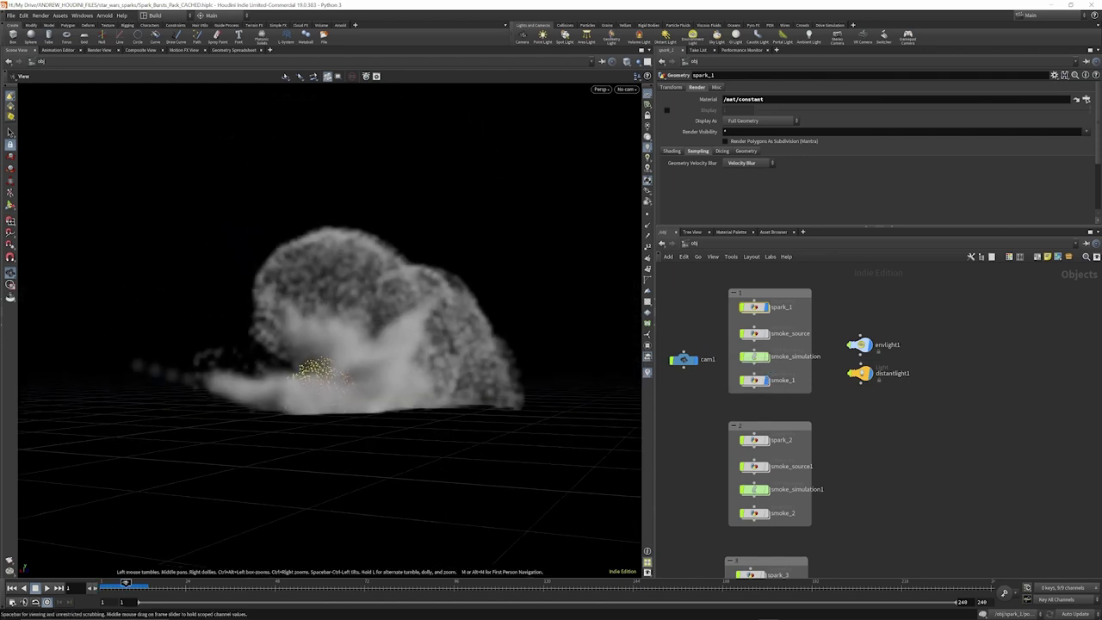
left_click(125, 585)
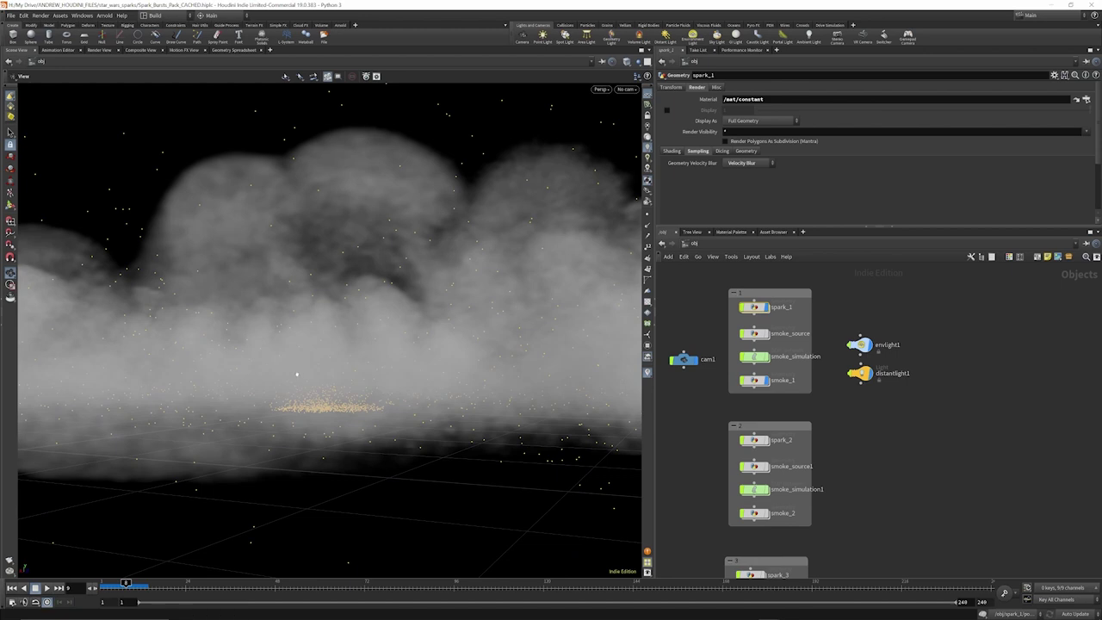
key("Right")
key("Right")
scroll(296, 374, "down", 3)
scroll(297, 374, "down", 6)
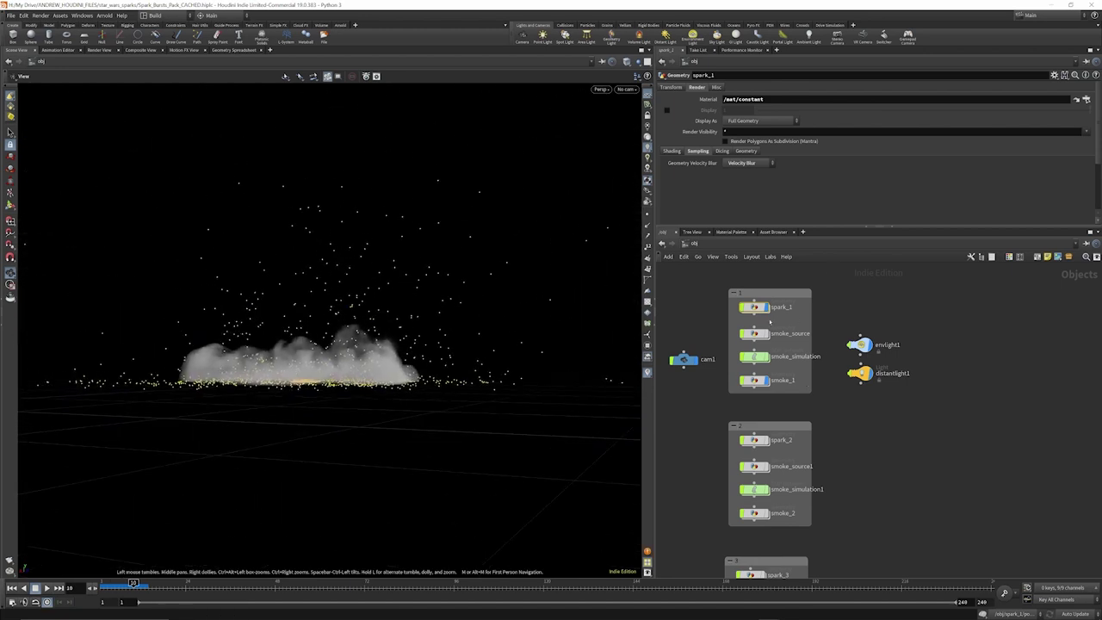
Hide the smoke_1 object in group 1 so only the spark_1 particles are displayed
scroll(771, 323, "down", 3)
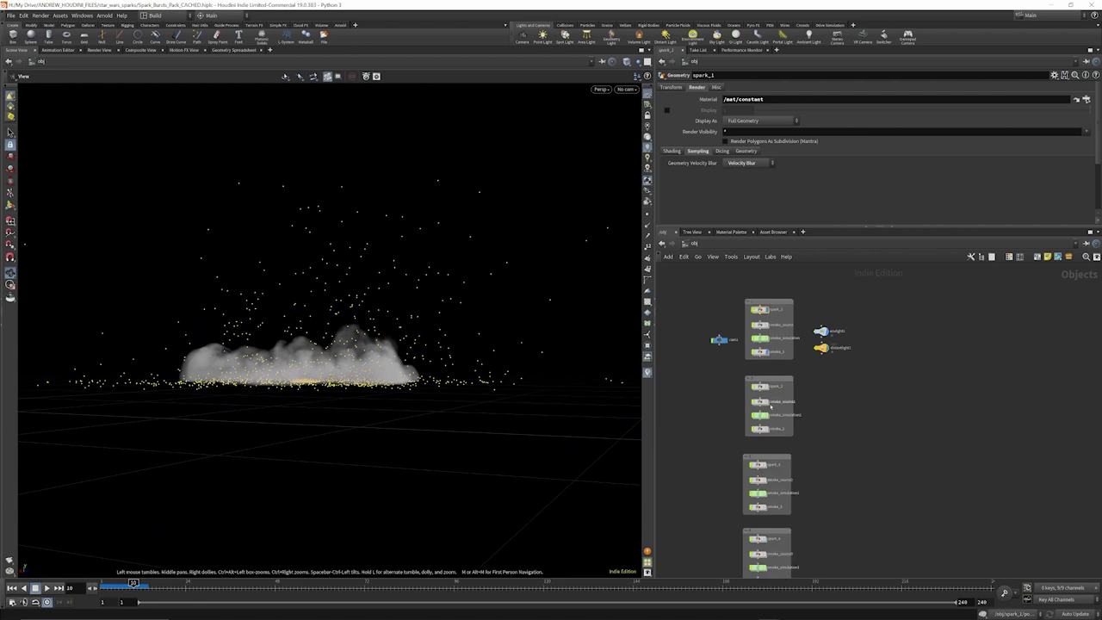
scroll(767, 478, "down", 2)
left_click(784, 558)
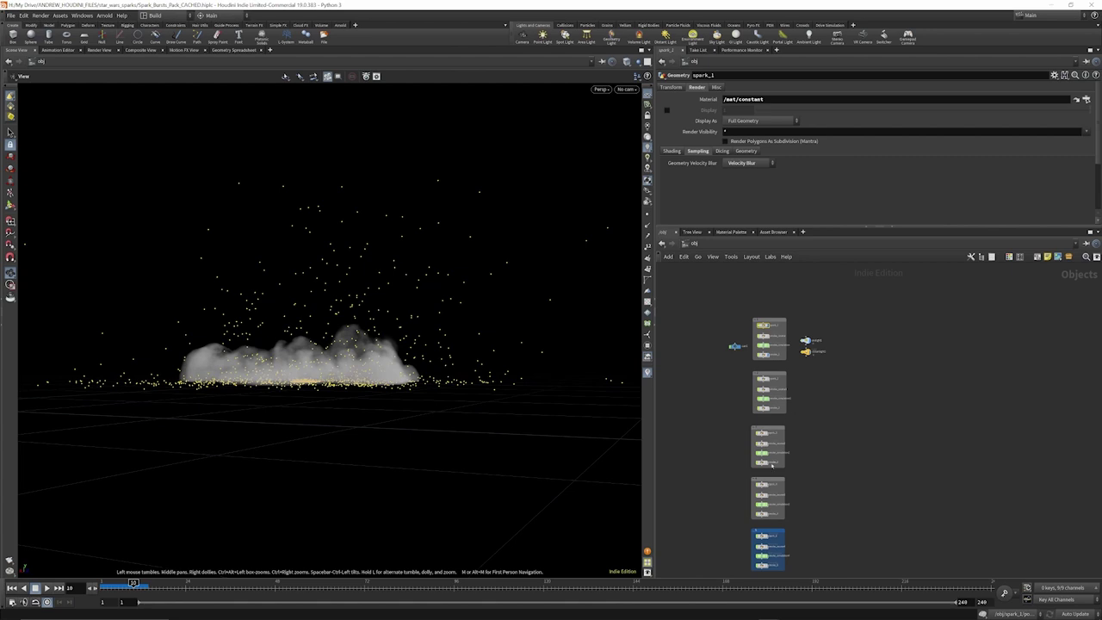
left_click_drag(408, 323, 408, 313)
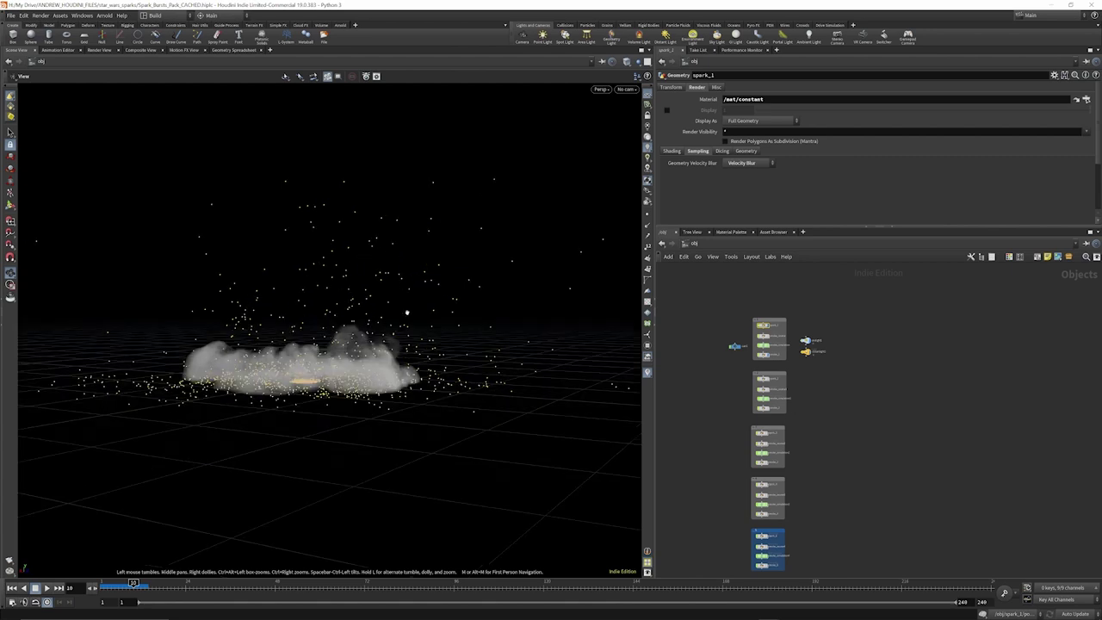
scroll(731, 347, "up", 3)
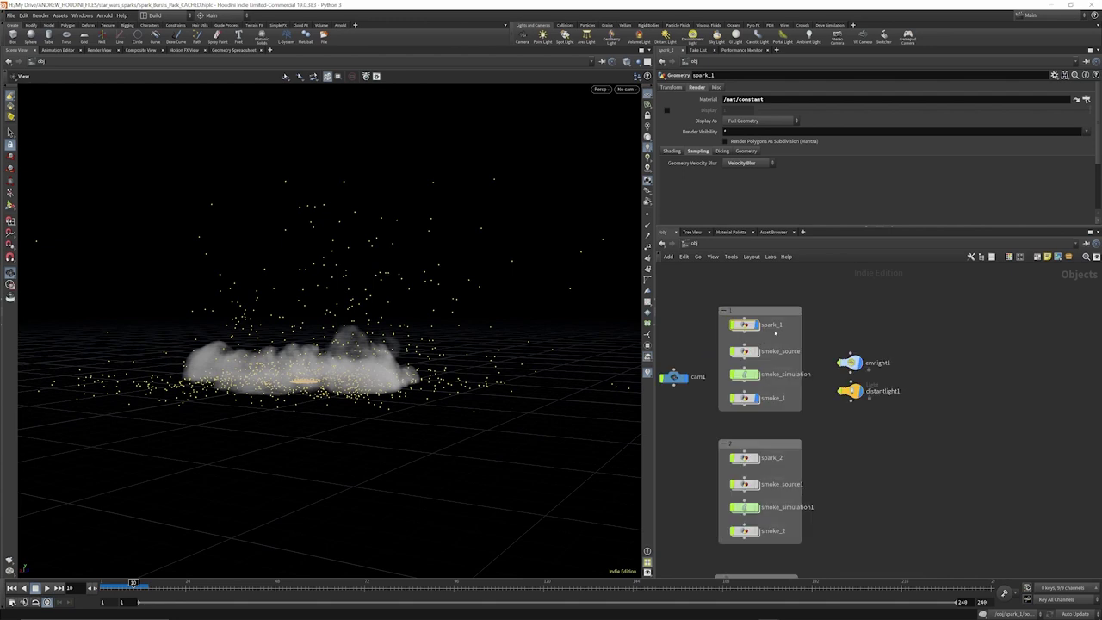
left_click(757, 387)
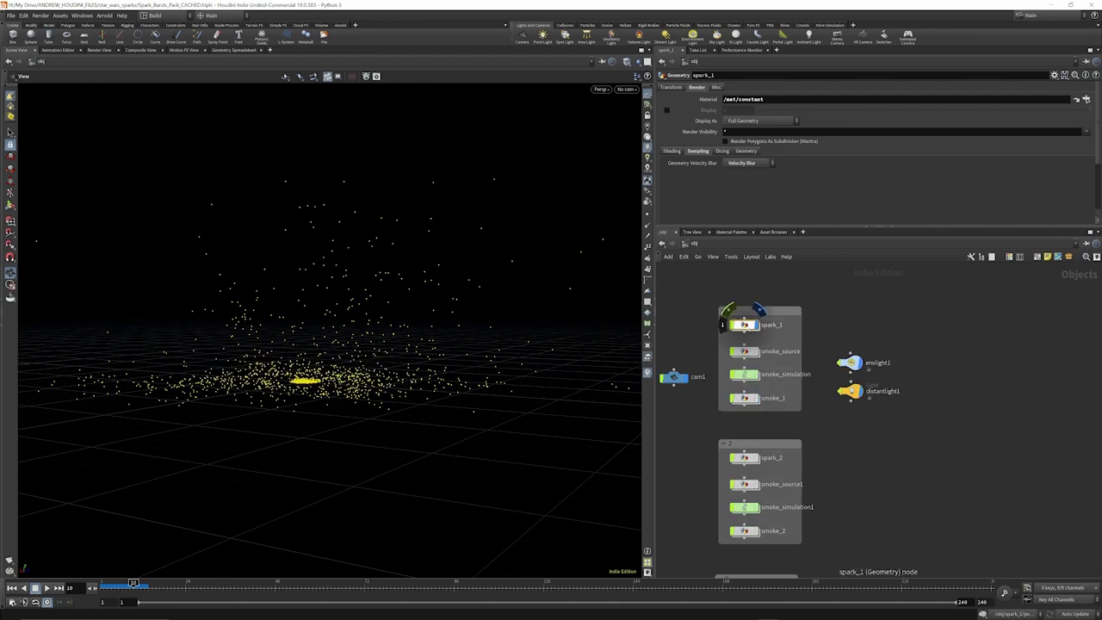
Enter the spark_1 geometry network and select the sphere1 node to show its parameters
double_click(746, 325)
scroll(769, 387, "down", 6)
scroll(764, 343, "up", 2)
scroll(765, 337, "up", 5)
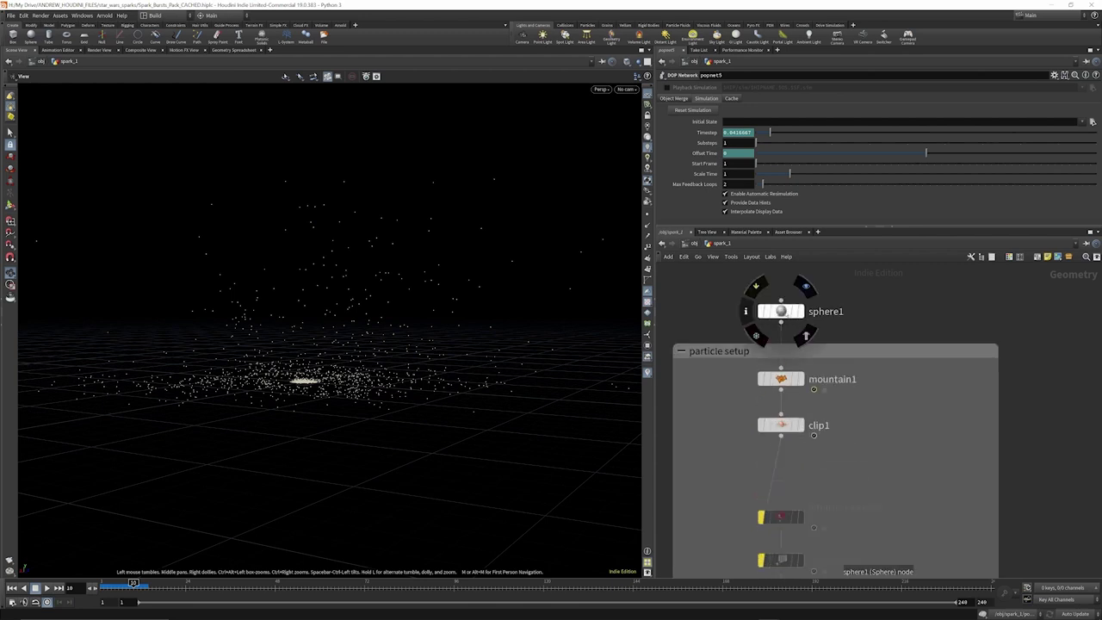
left_click(780, 312)
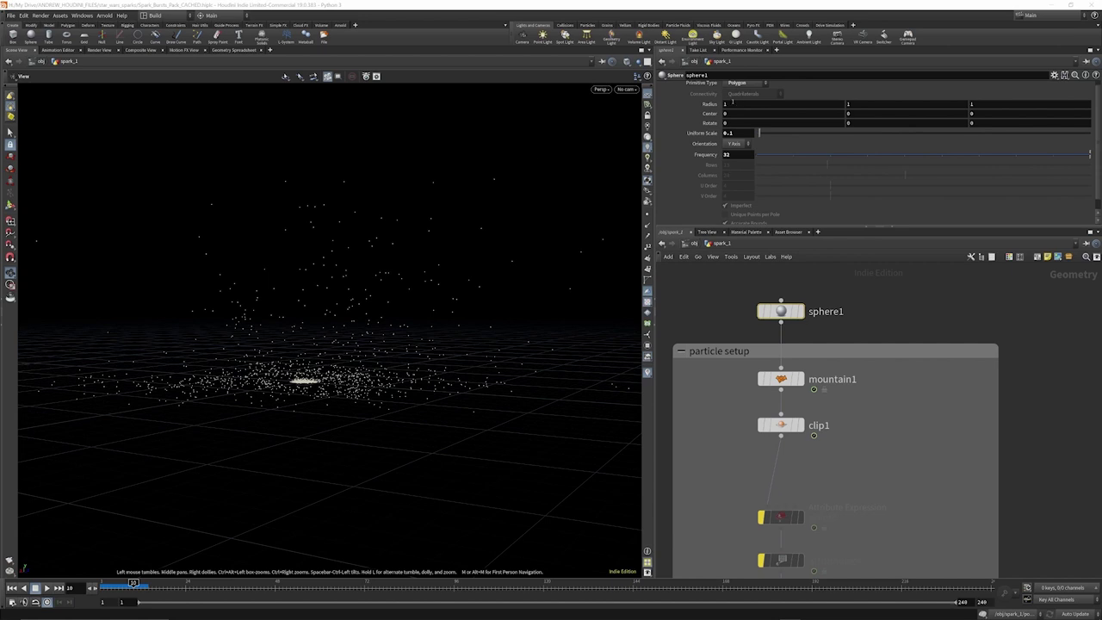
scroll(736, 116, "up", 1)
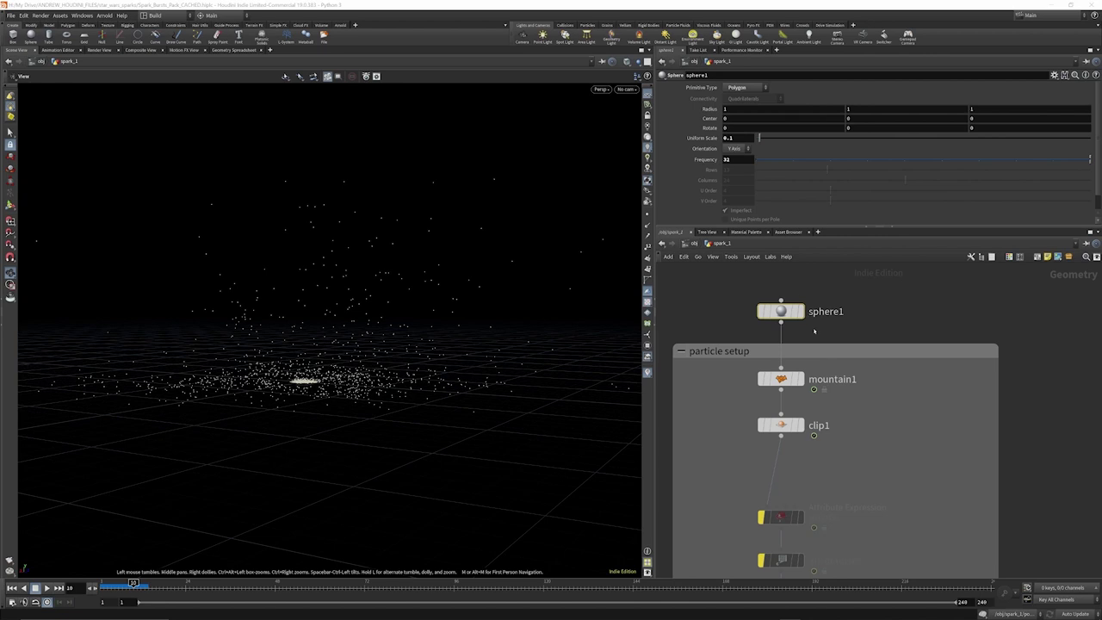
Display the output of the sphere1 node in the viewport
left_click(799, 310)
scroll(766, 378, "down", 2)
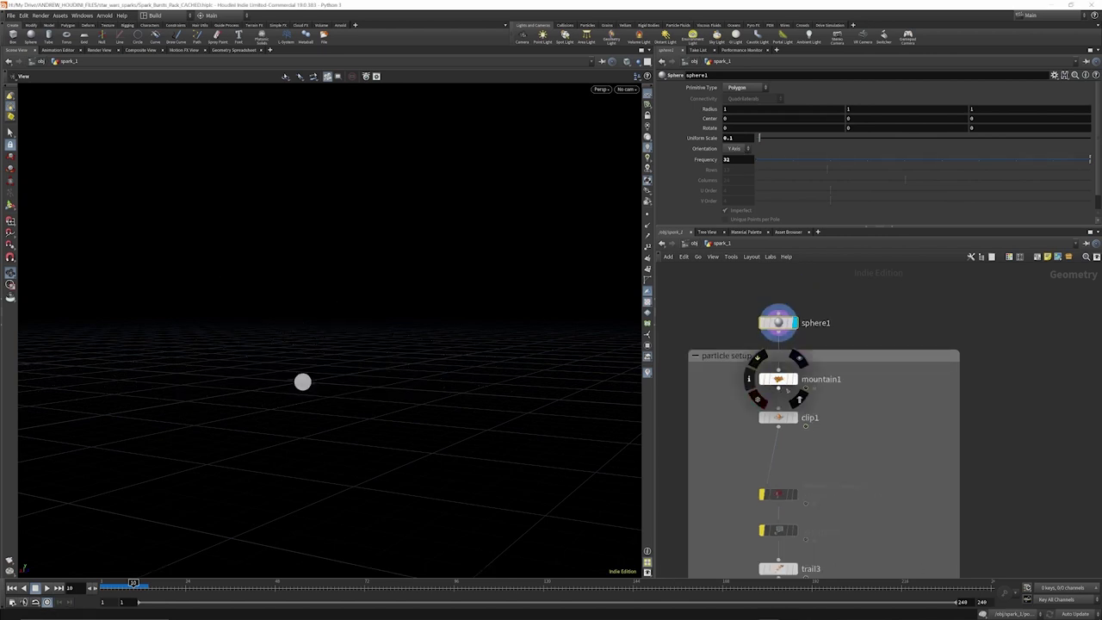
scroll(759, 372, "up", 2)
scroll(798, 321, "down", 2)
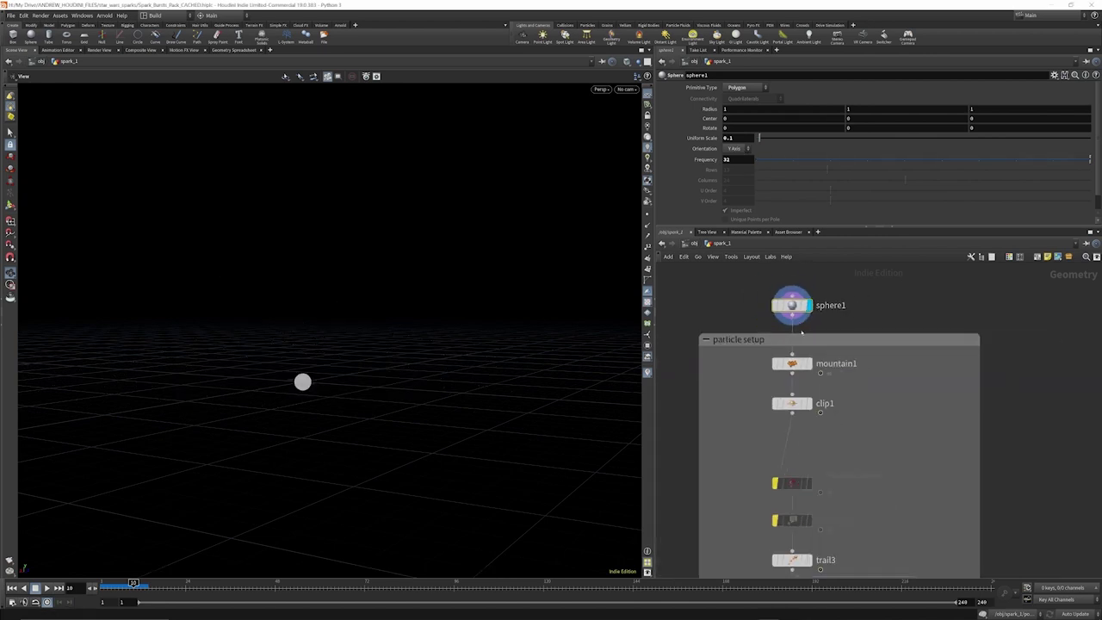
scroll(810, 349, "up", 2)
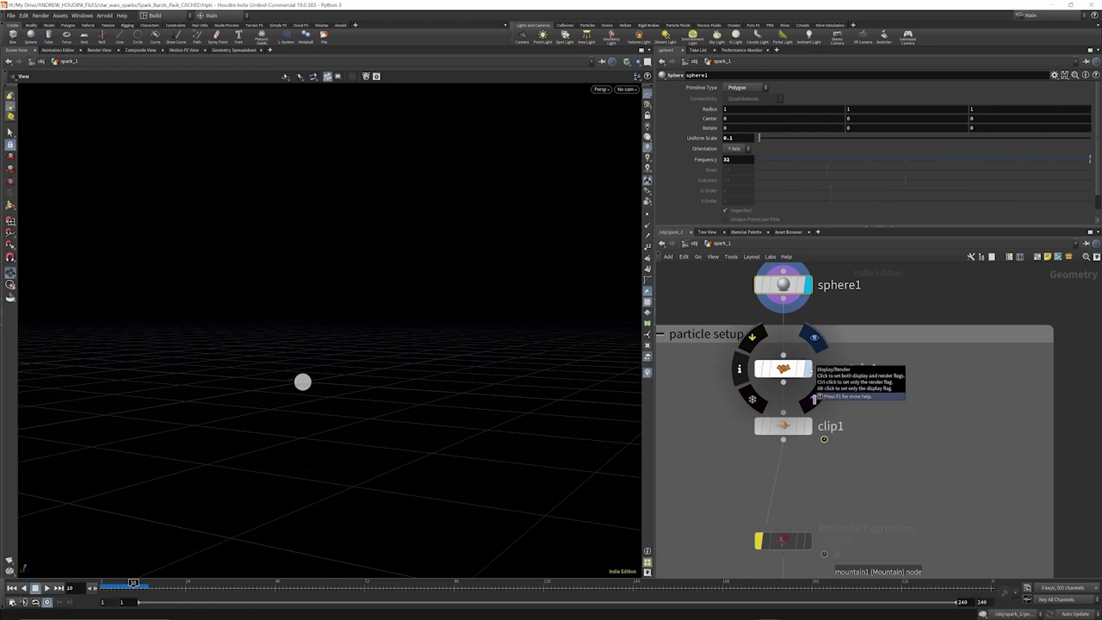
Display the output of the mountain1 node and inspect the displaced sphere from several angles
left_click(808, 369)
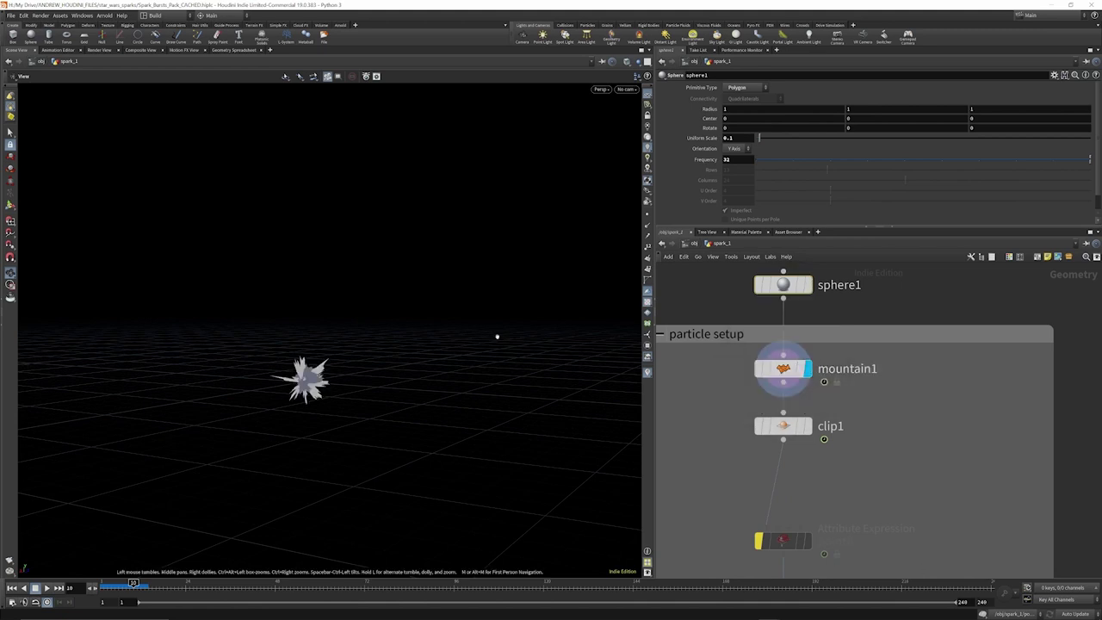
left_click_drag(298, 364, 275, 364)
scroll(306, 376, "up", 5)
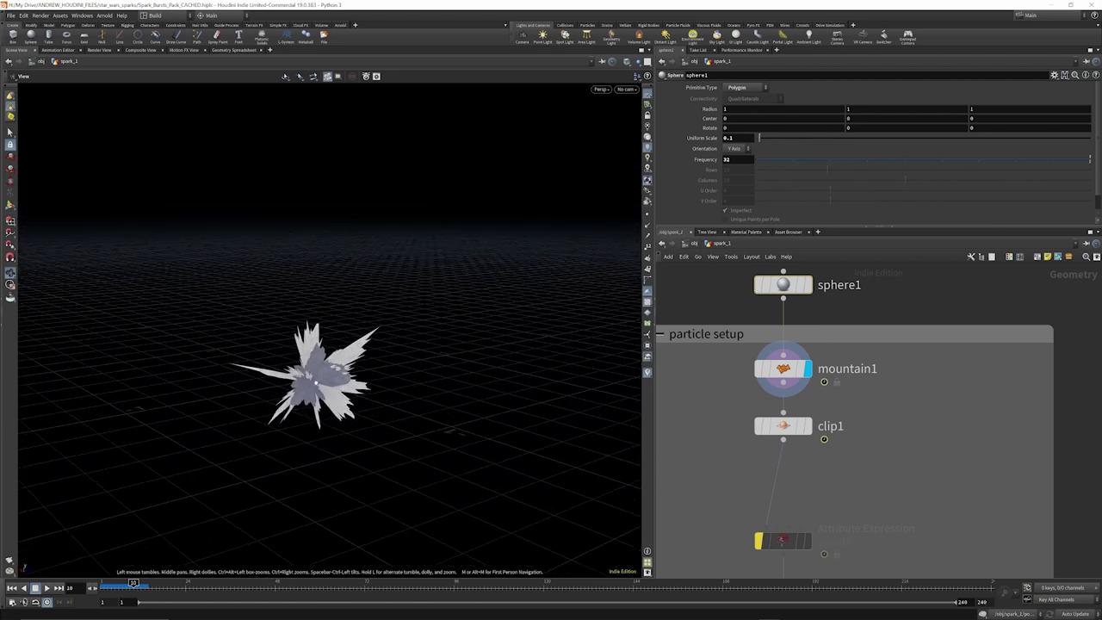
left_click_drag(376, 342, 334, 349)
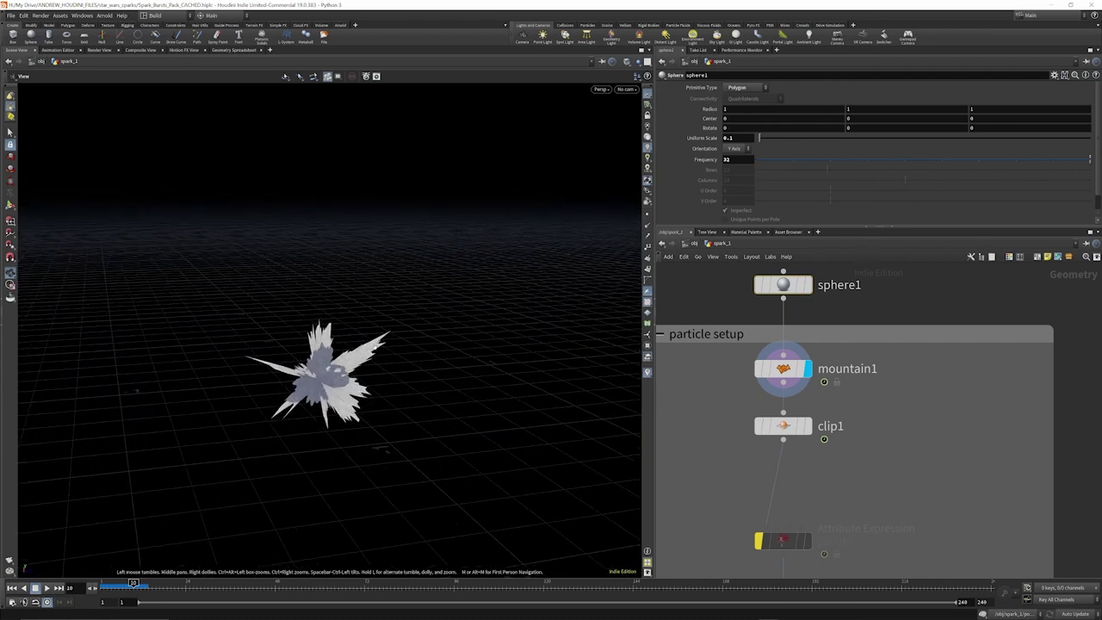
left_click_drag(358, 392, 368, 371)
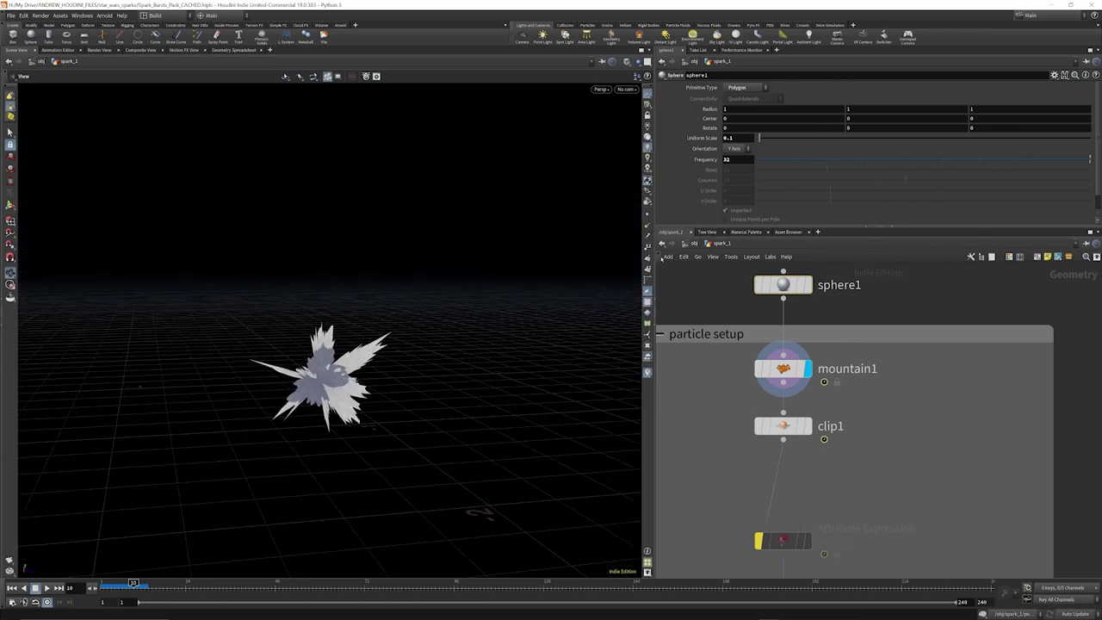
Show all of mountain1's parameters and scrub from frame 1 to frame 4 to review its animated height
left_click(783, 369)
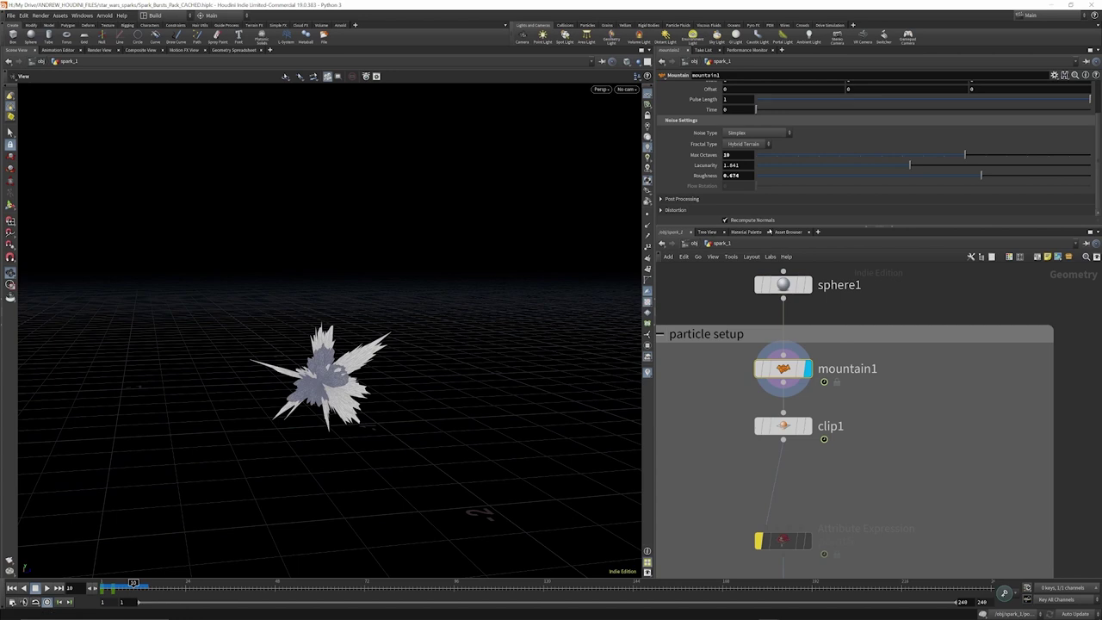
left_click_drag(766, 228, 767, 331)
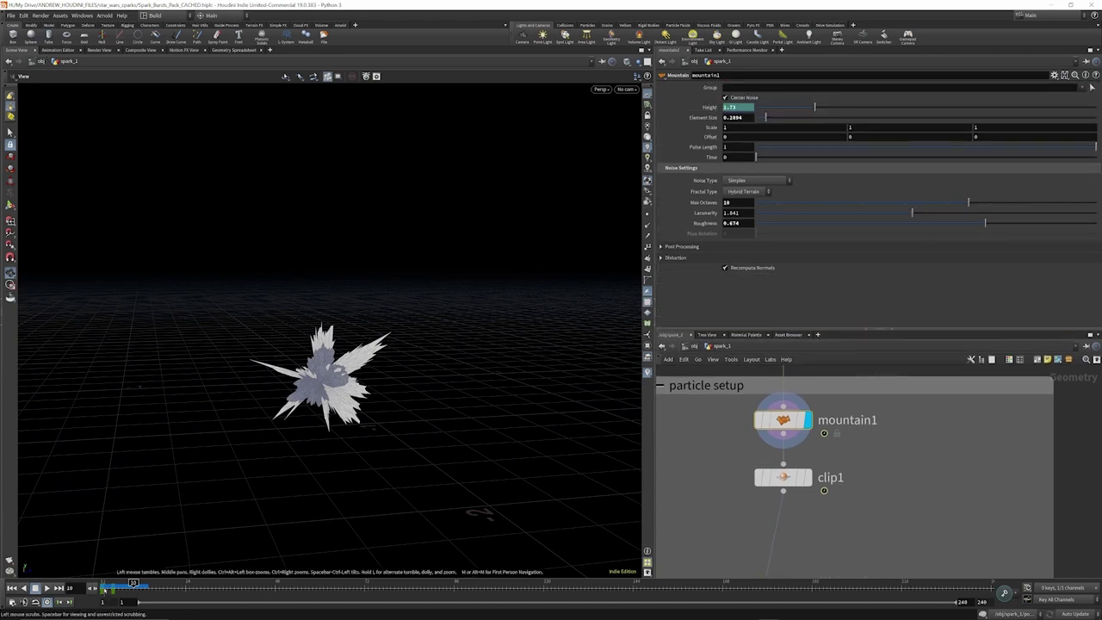
left_click(105, 588)
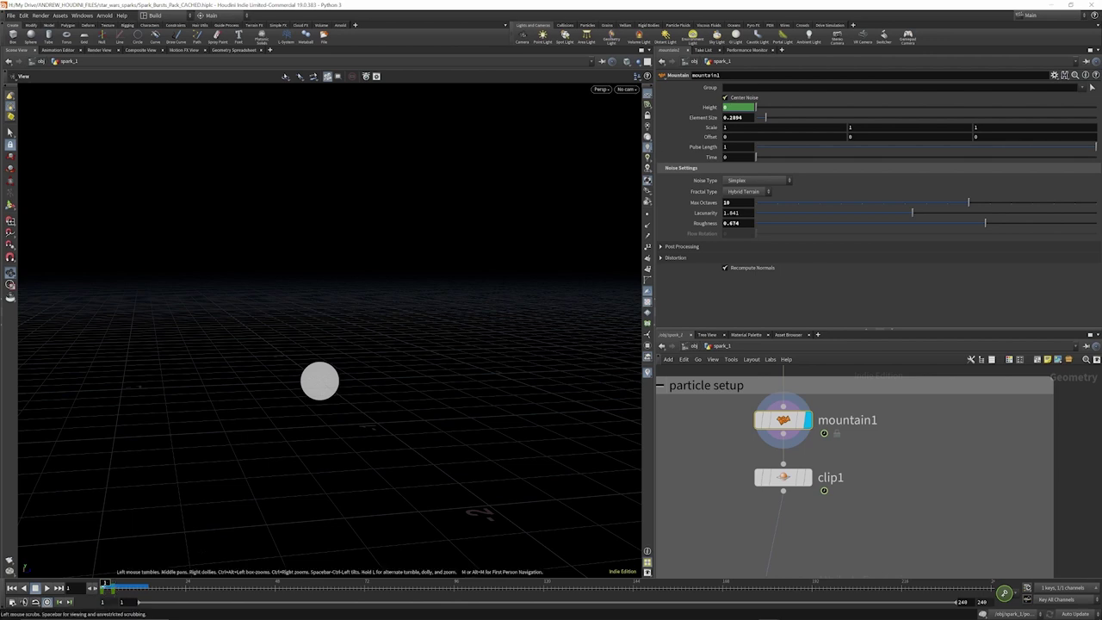
left_click_drag(105, 589, 113, 590)
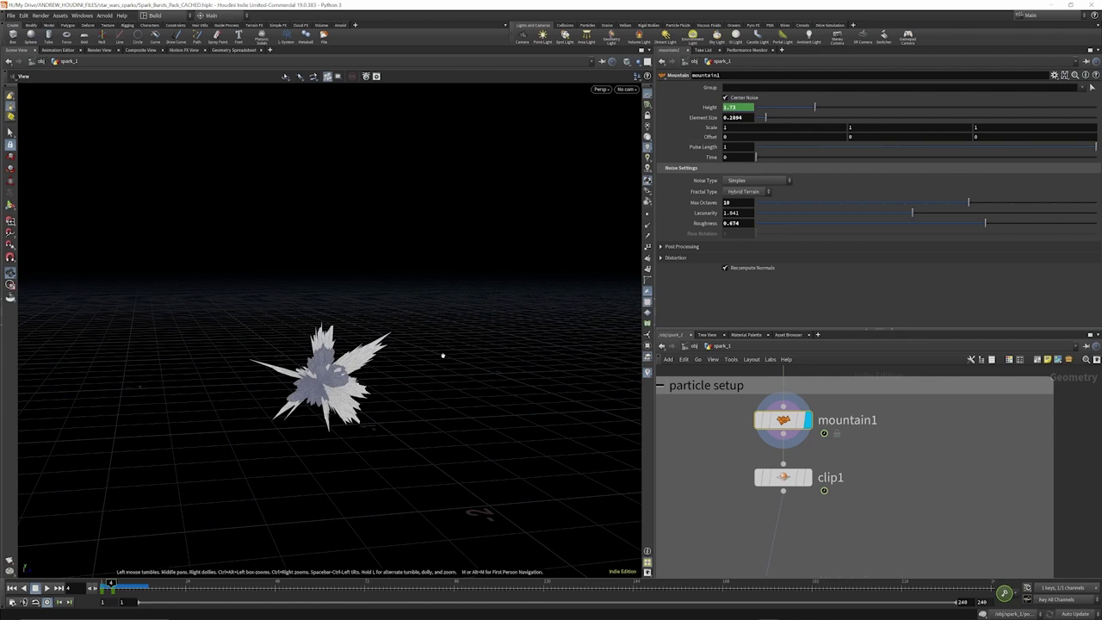
Display and select the clip1 node, and inspect the clipped burst shape around its base
scroll(739, 419, "down", 3)
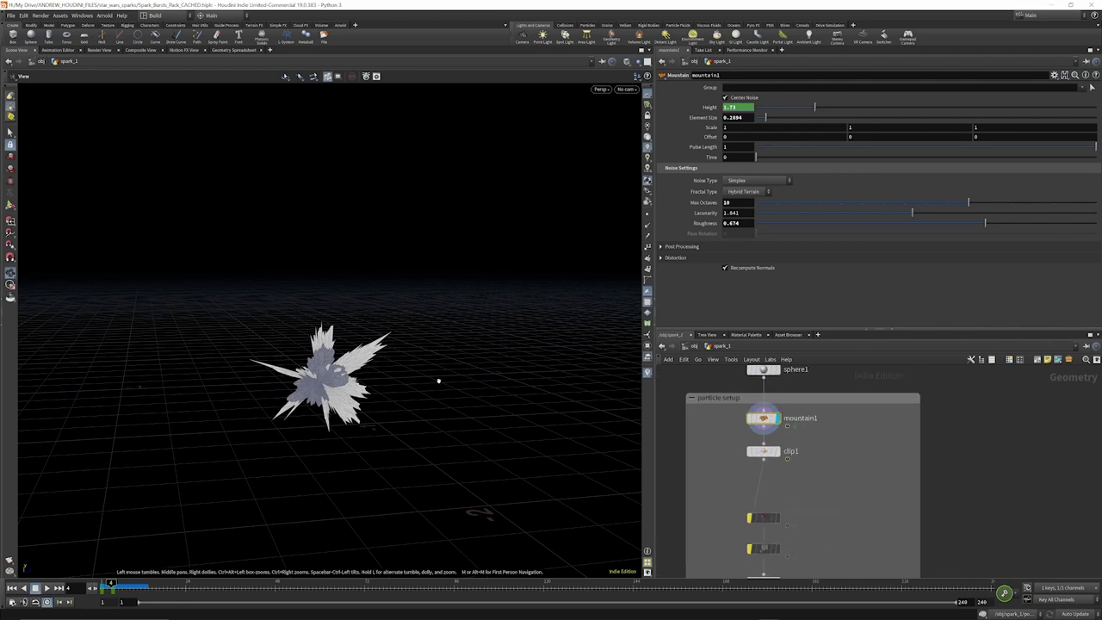
scroll(720, 465, "down", 3)
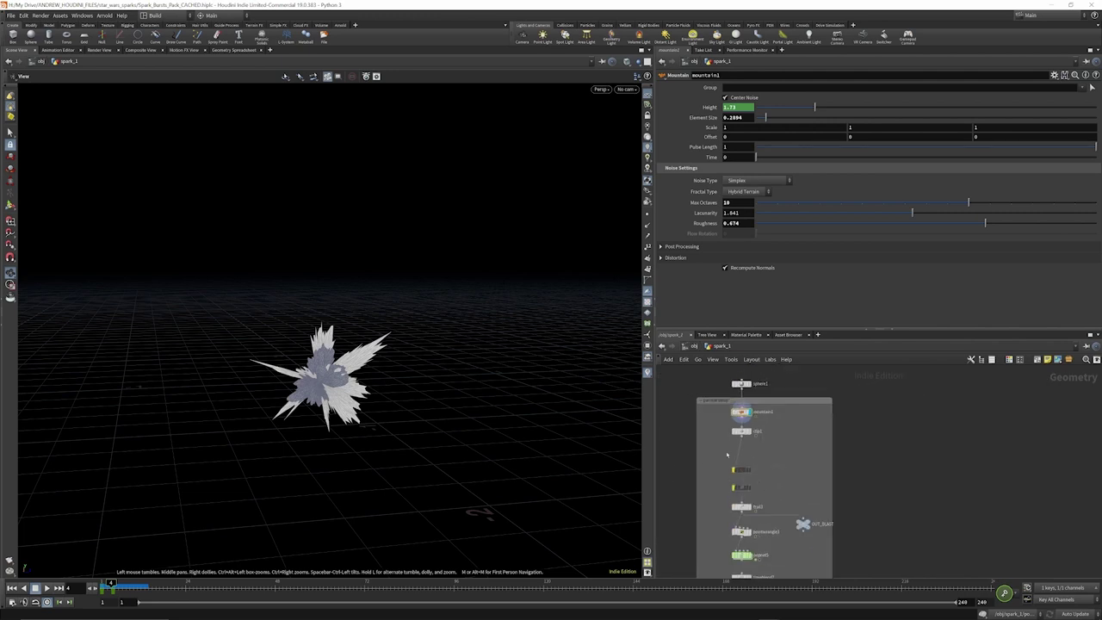
scroll(727, 455, "up", 3)
left_click(758, 412)
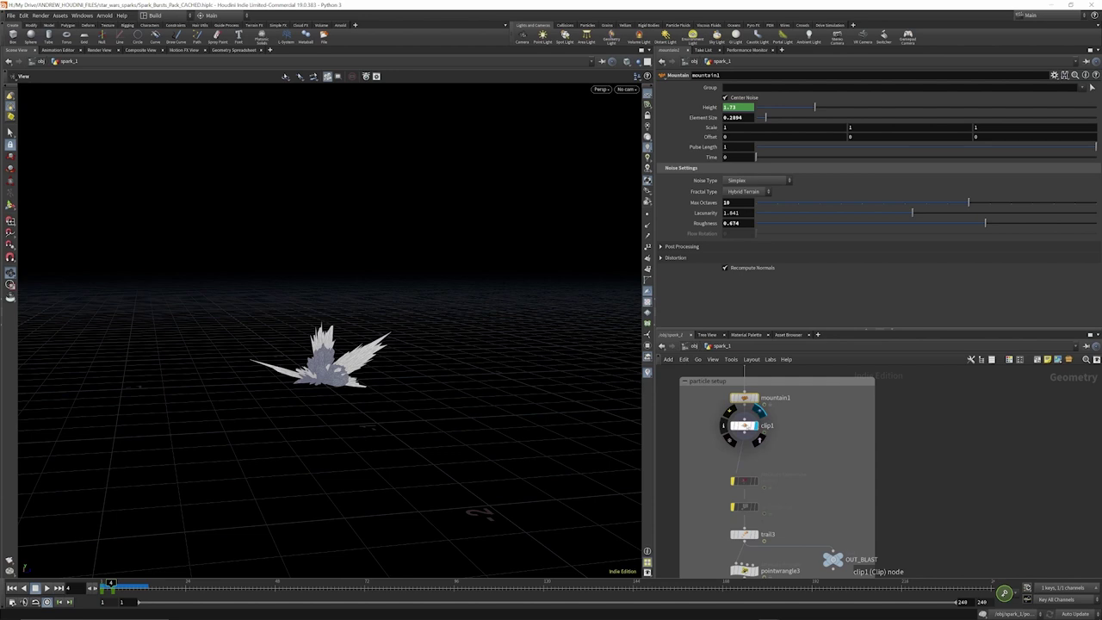
left_click(744, 425)
left_click_drag(239, 350, 327, 439)
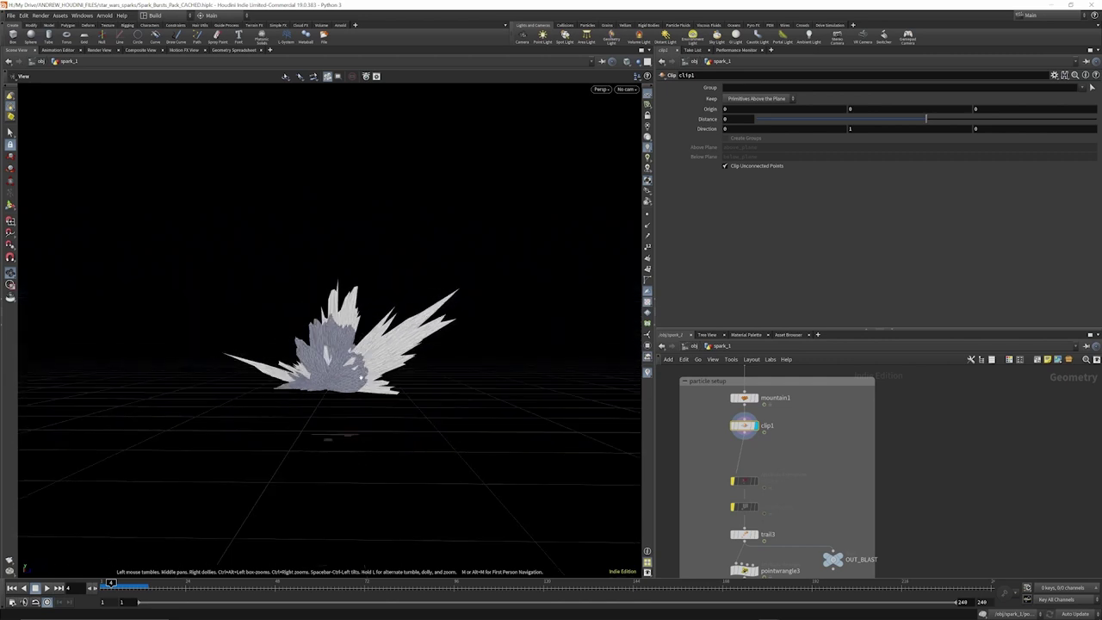
left_click_drag(371, 398, 397, 388)
Delete the two bypassed nodes between clip1 and trail3, and move trail3 up into their place
scroll(750, 442, "down", 3)
left_click_drag(772, 456, 733, 497)
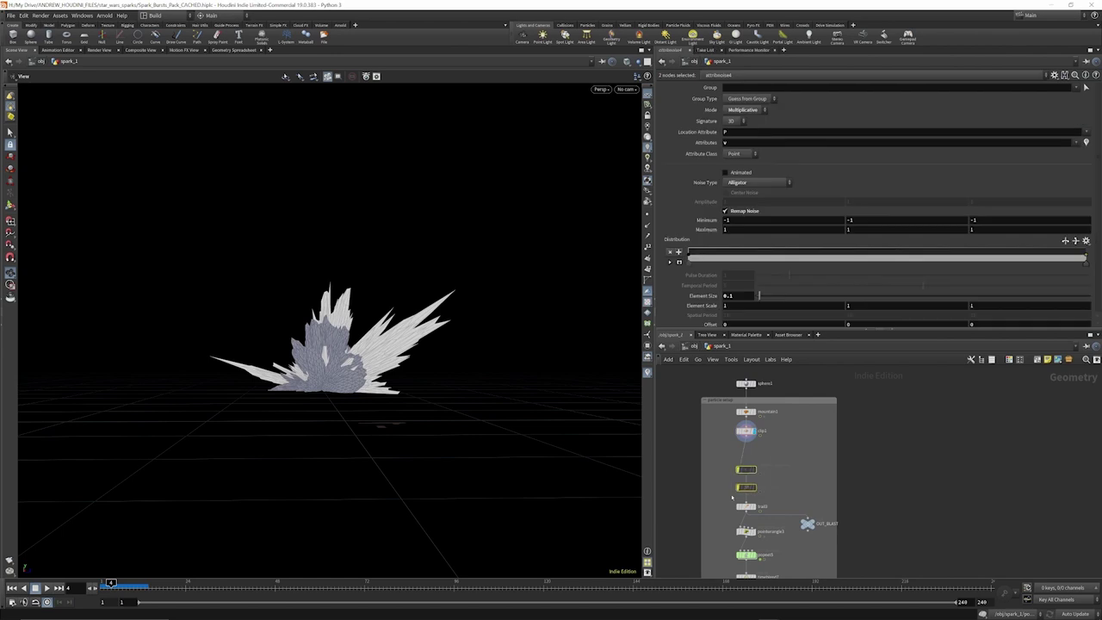
key("Delete")
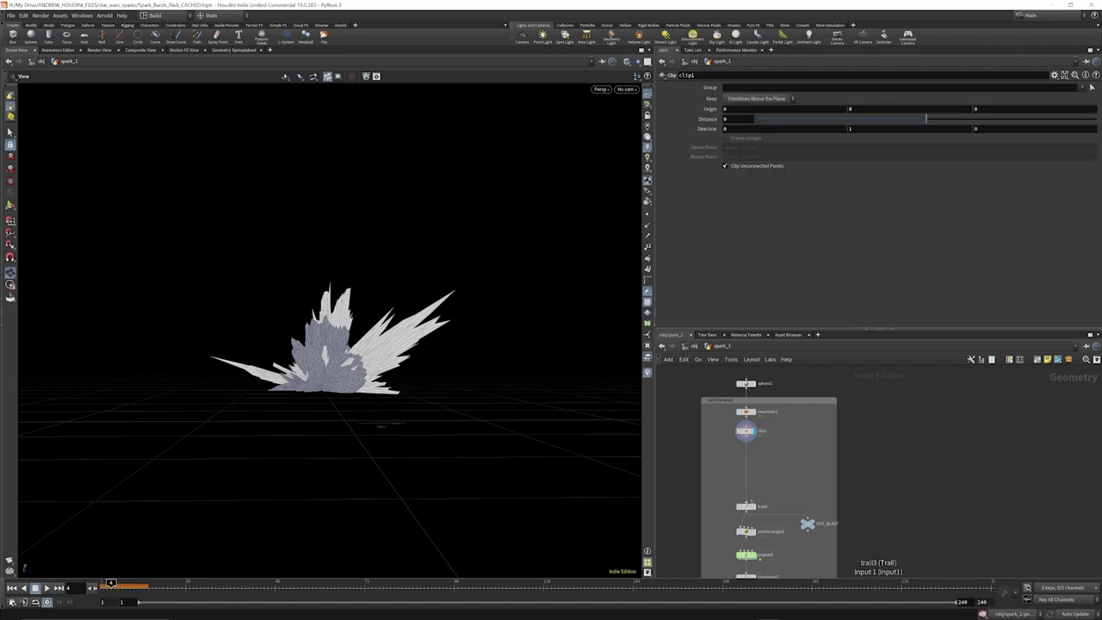
left_click_drag(746, 506, 743, 470)
mouse_move(377, 372)
left_mouse_down()
mouse_move(372, 393)
mouse_move(367, 380)
left_mouse_up()
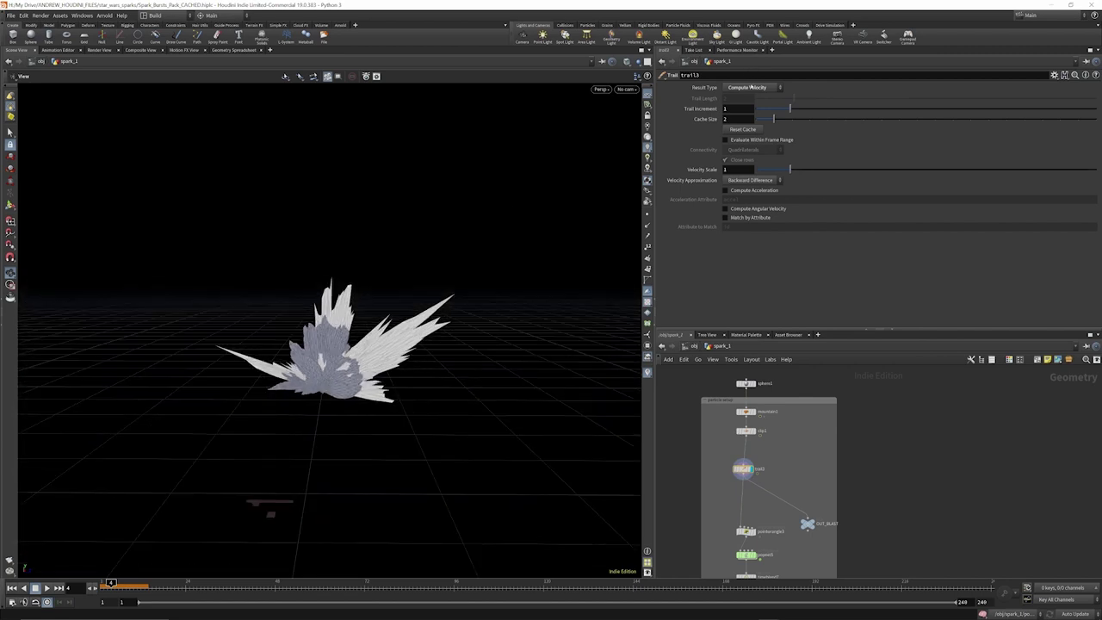
Try the Preserve Original result type on trail3 and return it to Compute Velocity
left_click(730, 89)
left_click(745, 92)
left_click(747, 89)
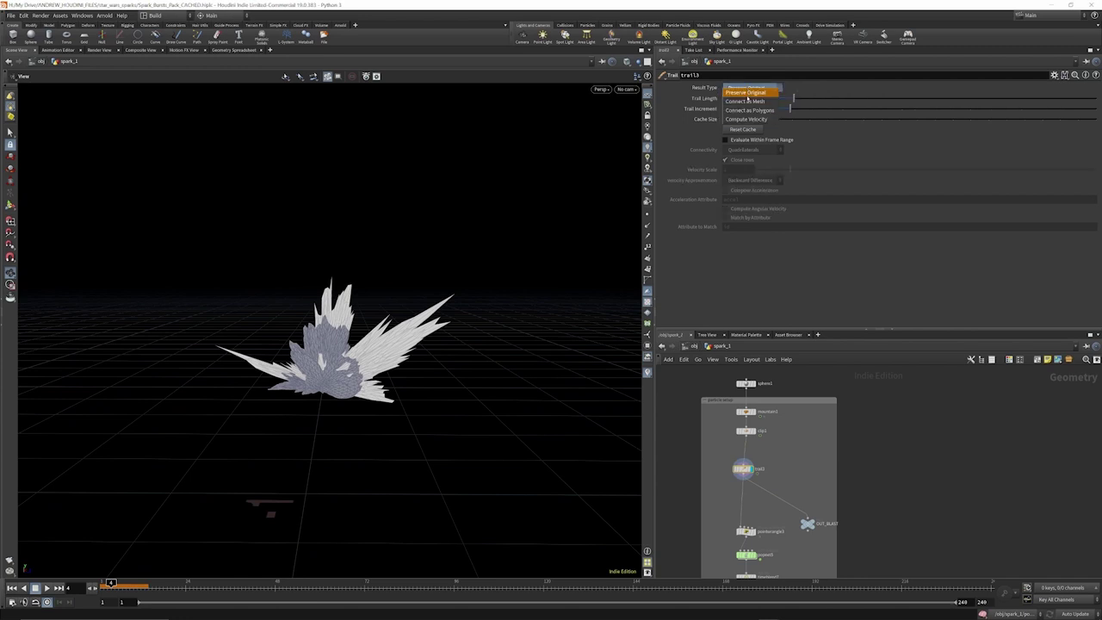
left_click(746, 119)
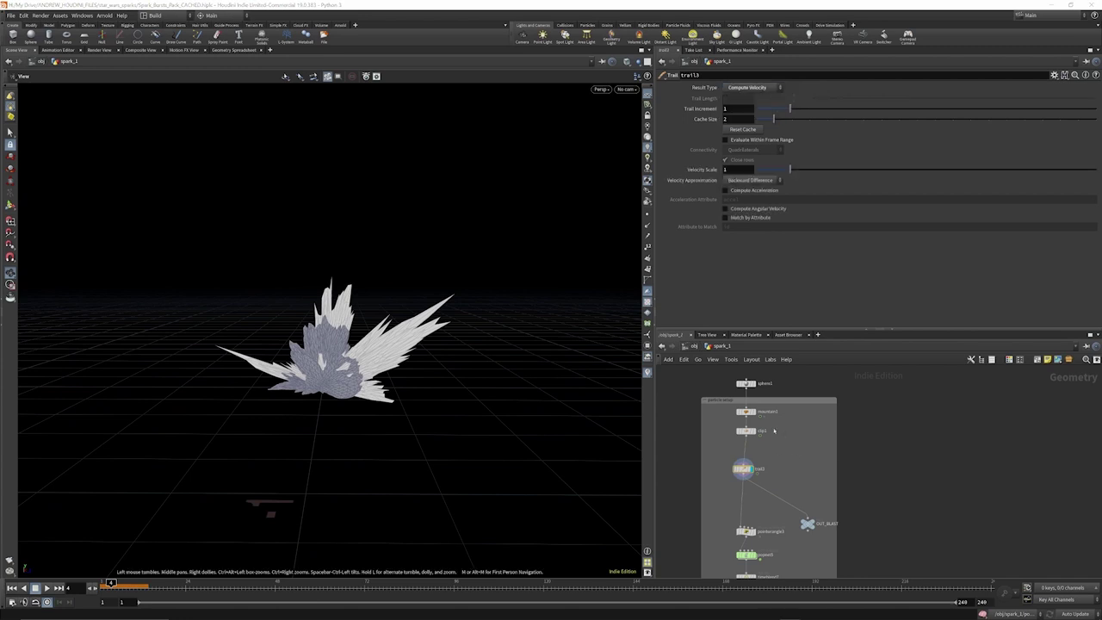
Look over the OUT_BLAST null branching from trail3 and open the pointwrangle3 node's VEX expression
scroll(775, 431, "down", 2)
scroll(779, 491, "up", 2)
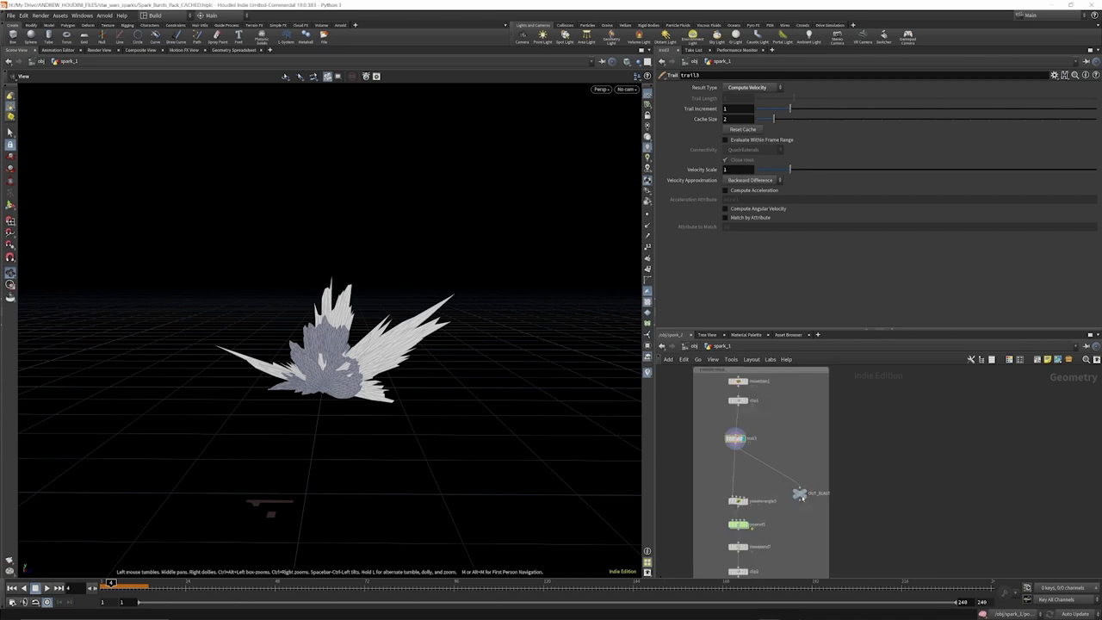
mouse_move(818, 487)
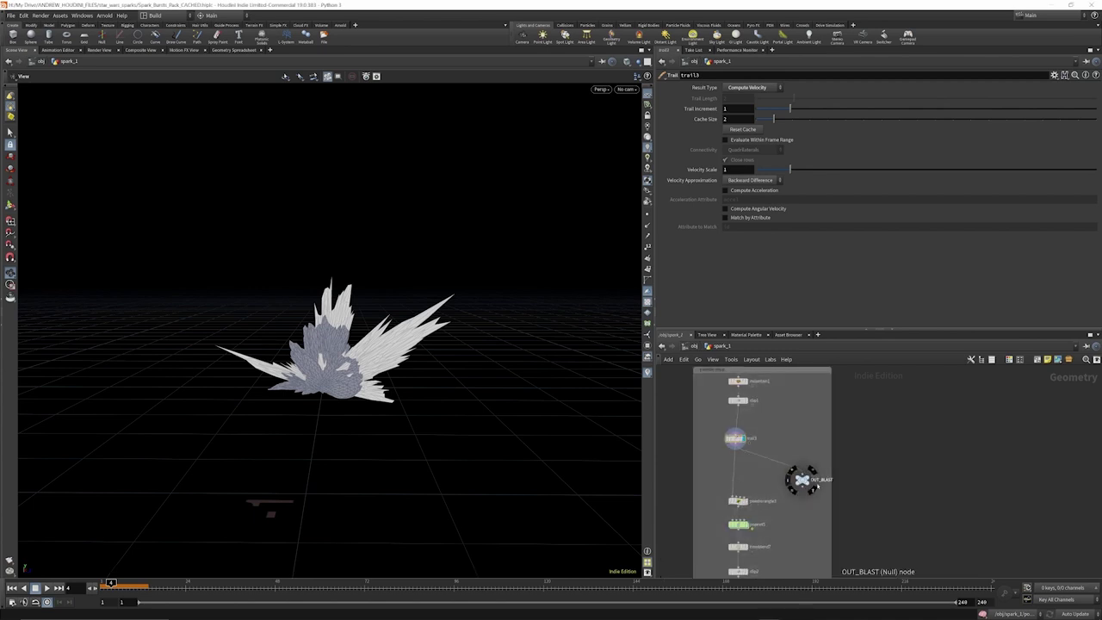
scroll(742, 499, "up", 3)
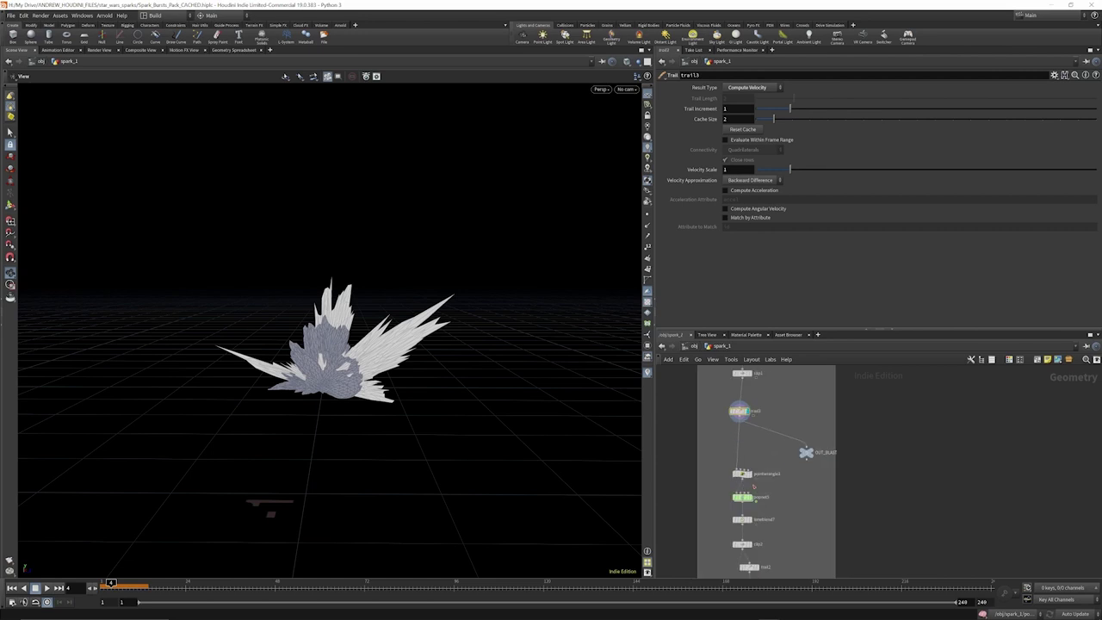
left_click(732, 464)
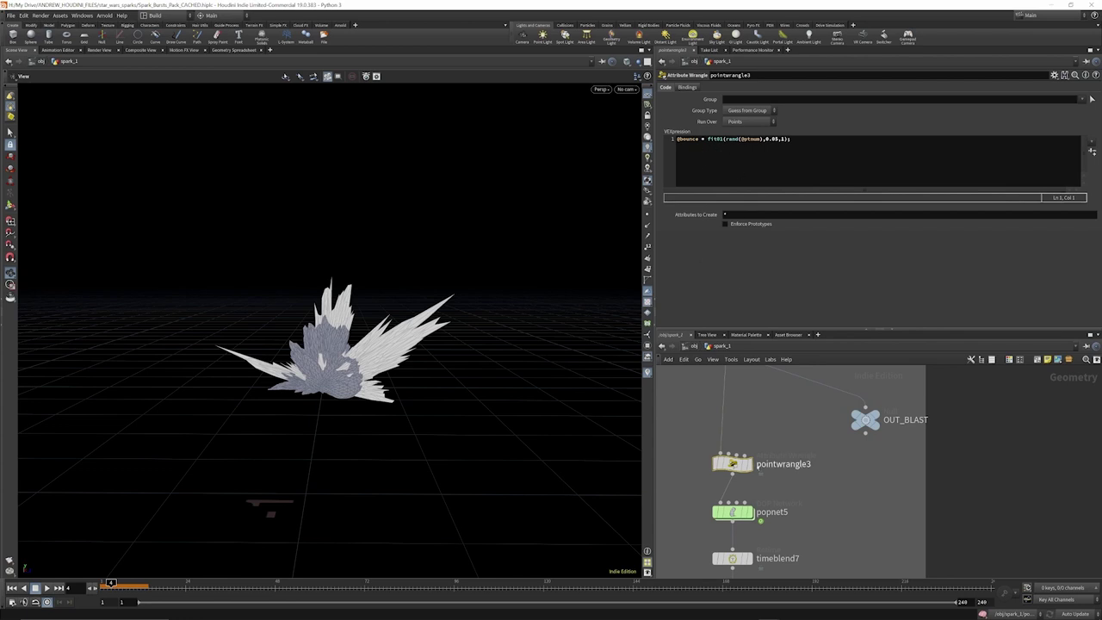
Go inside the popnet5 network and bring up the Physical settings of groundplane1
scroll(749, 478, "down", 3)
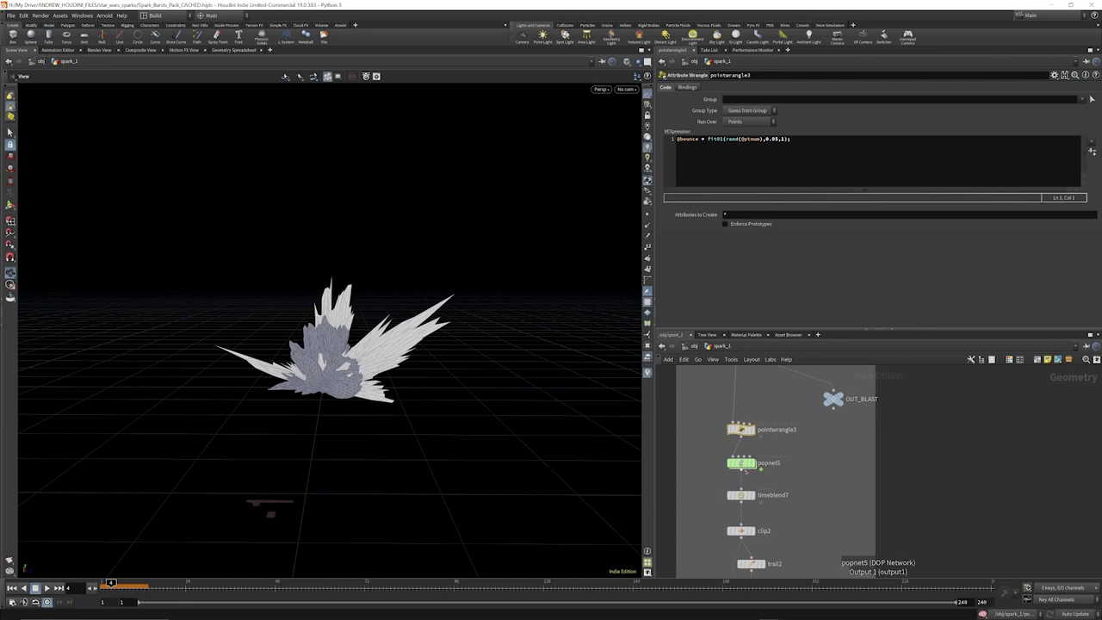
scroll(749, 479, "up", 3)
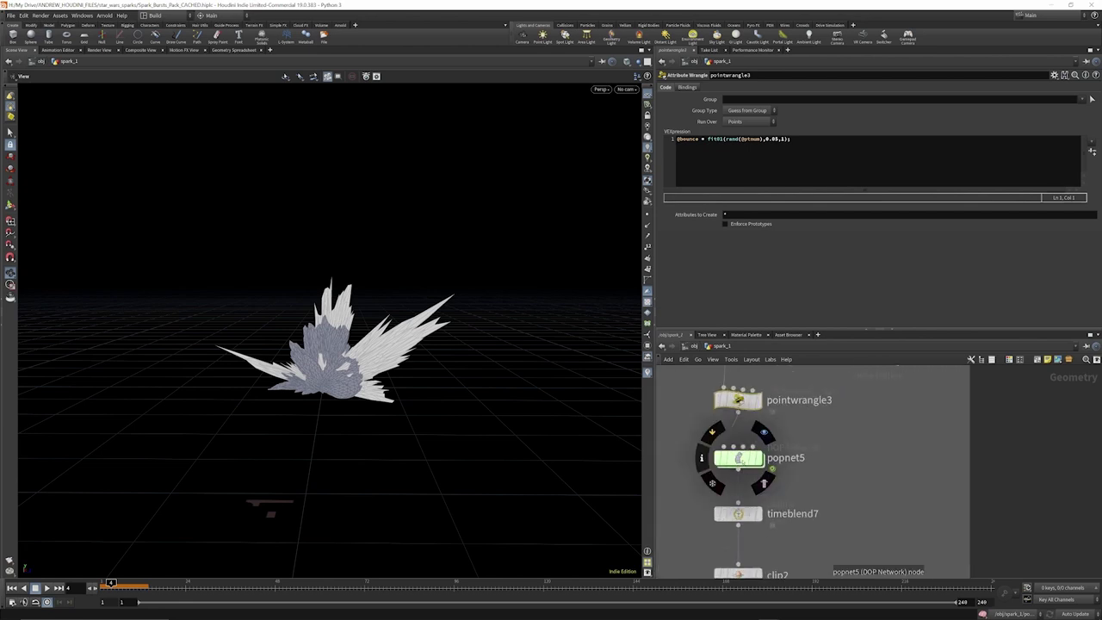
double_click(739, 458)
scroll(754, 466, "down", 2)
scroll(754, 466, "up", 1)
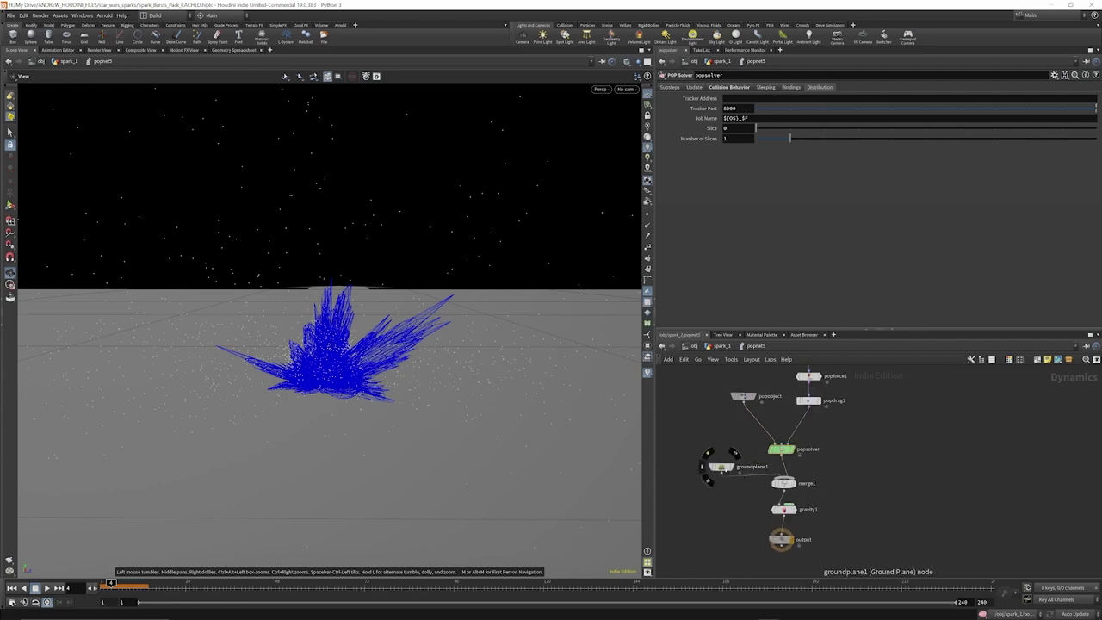
left_click(720, 467)
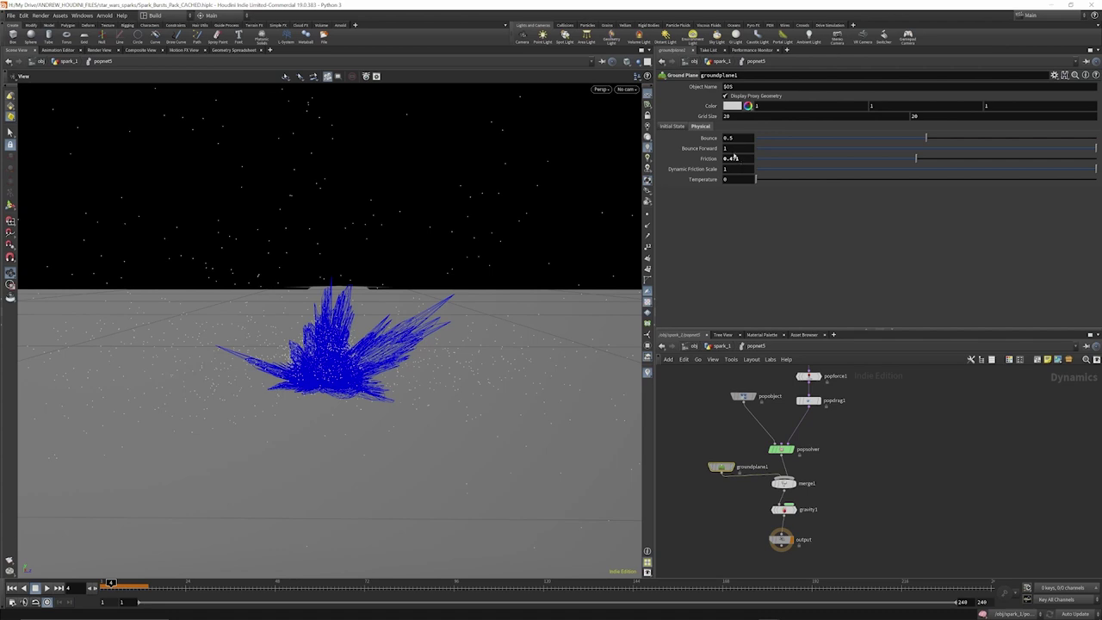
Try reverting groundplane1's Friction to its default, and undo the change
right_click(734, 158)
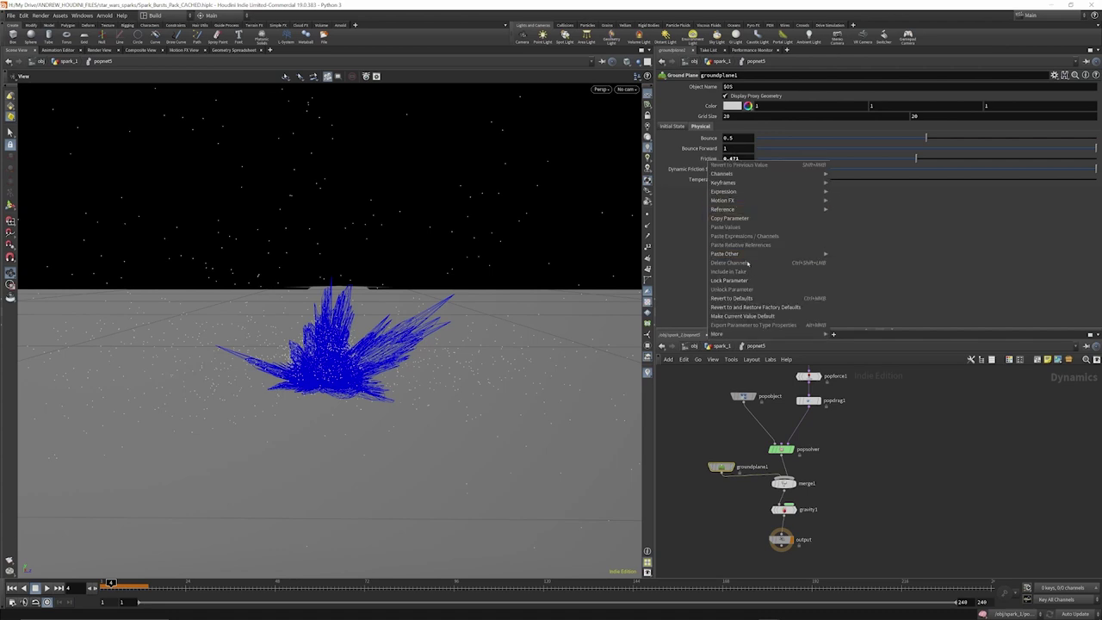
left_click(747, 298)
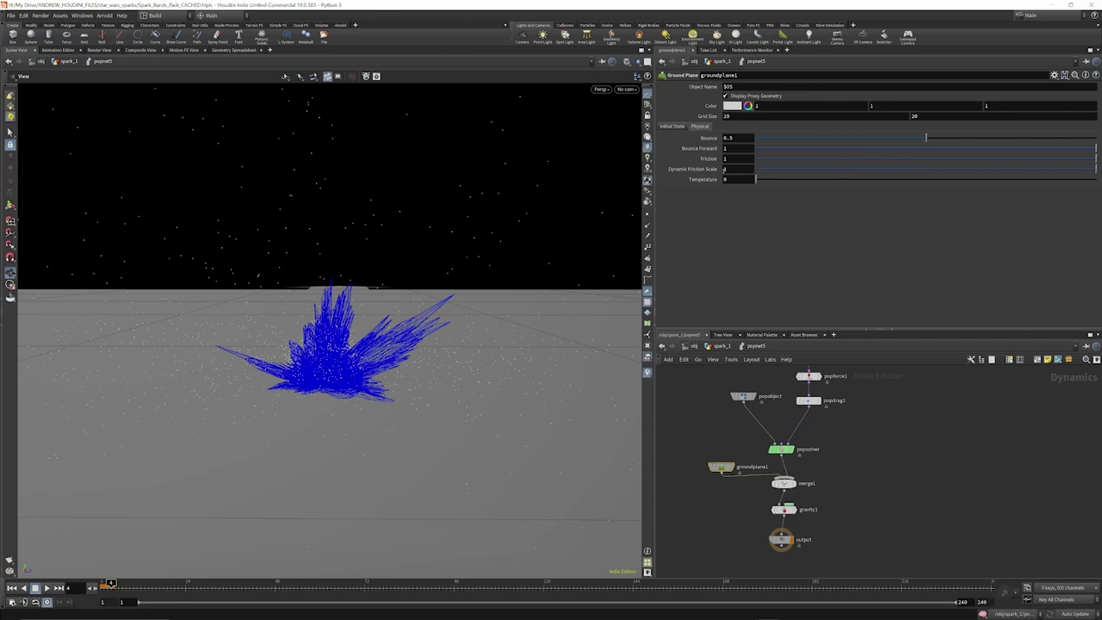
key("ctrl+z")
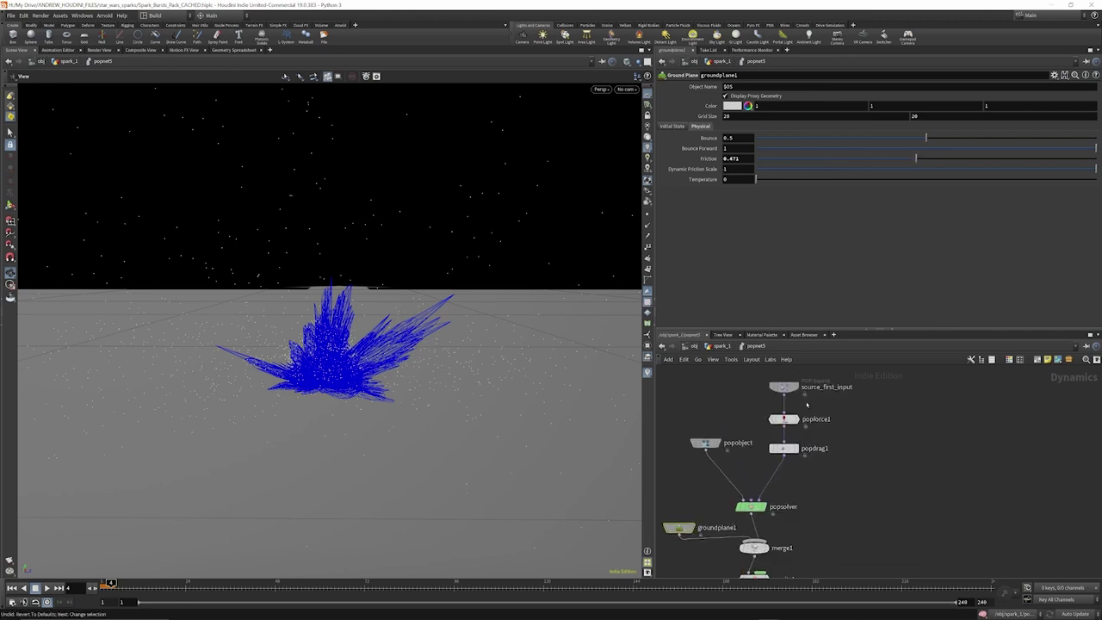
Review source_first_input's emission type and geometry source, checking the nodes feeding popnet5 in spark_1 before returning inside it
scroll(802, 398, "up", 3)
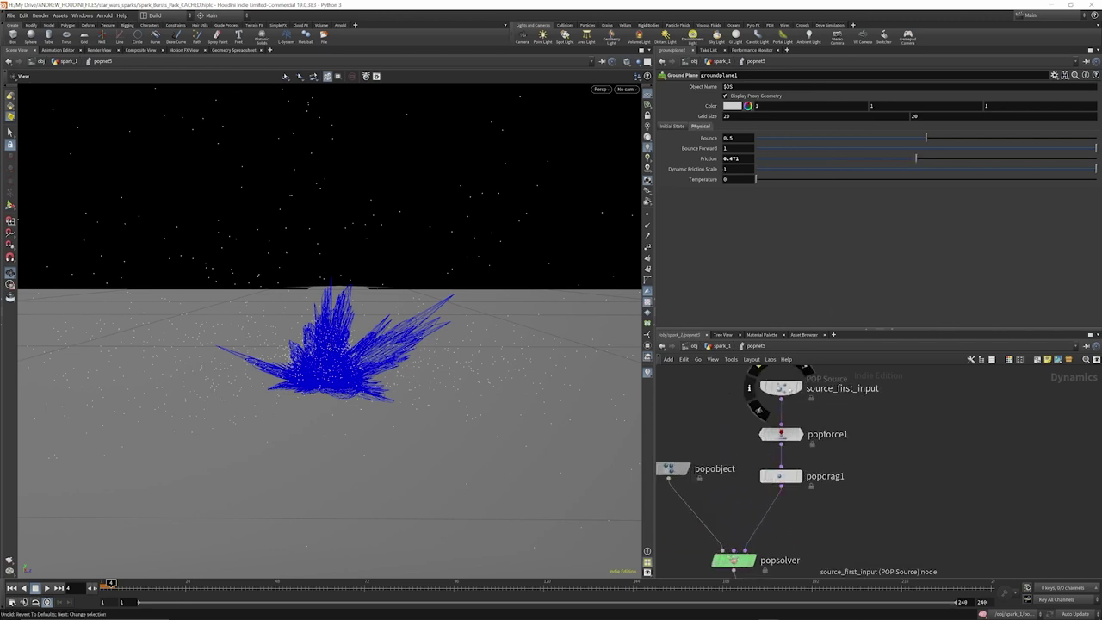
left_click(779, 387)
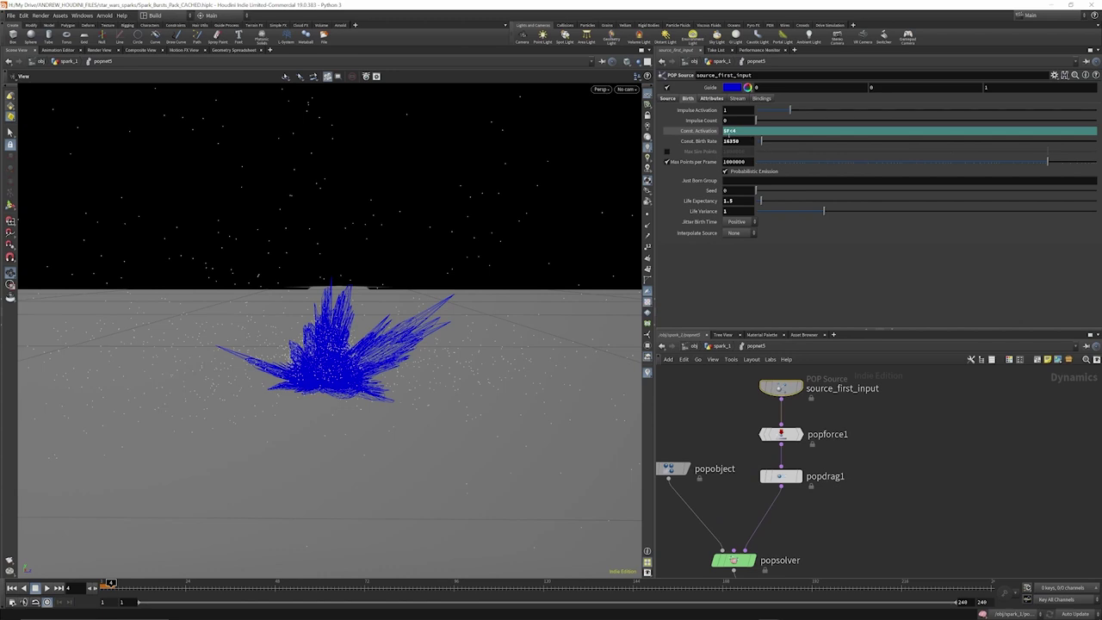
left_click(667, 99)
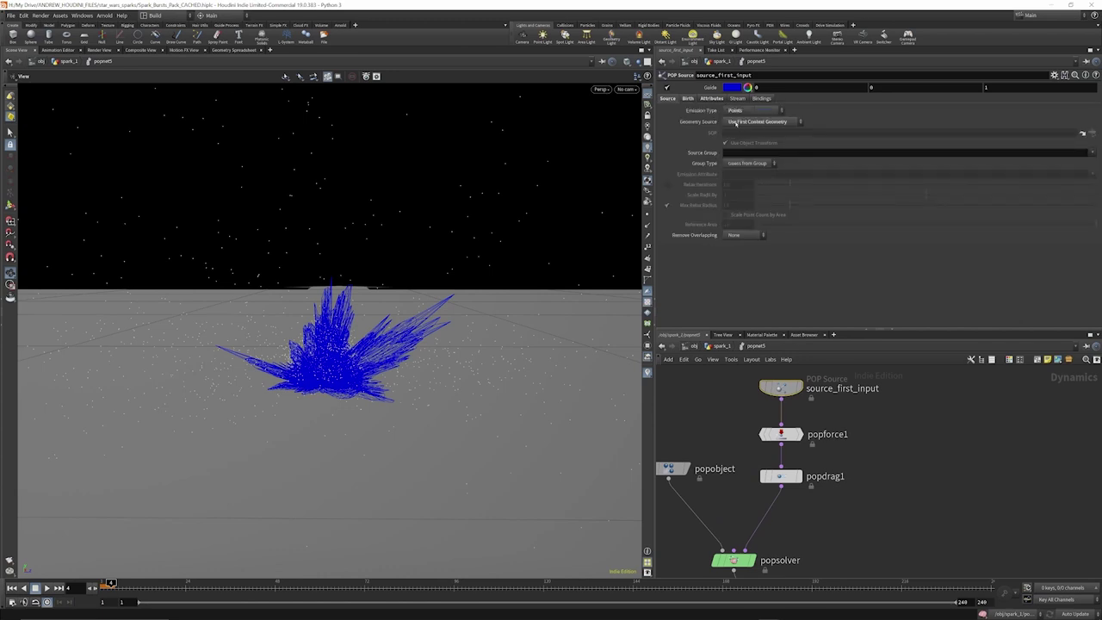
left_click(720, 346)
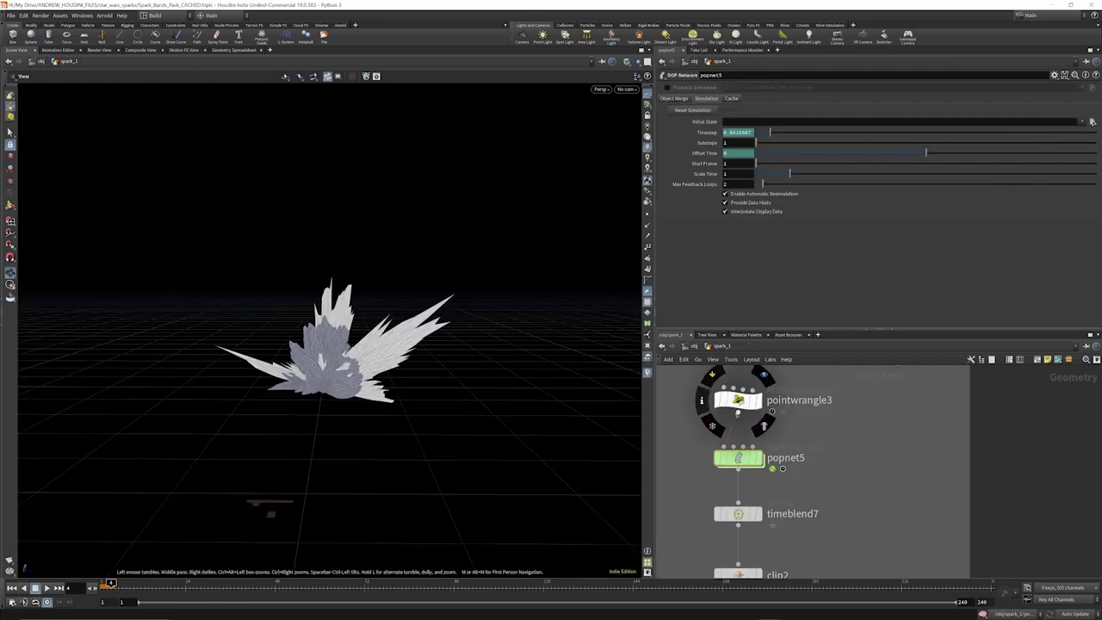
double_click(738, 457)
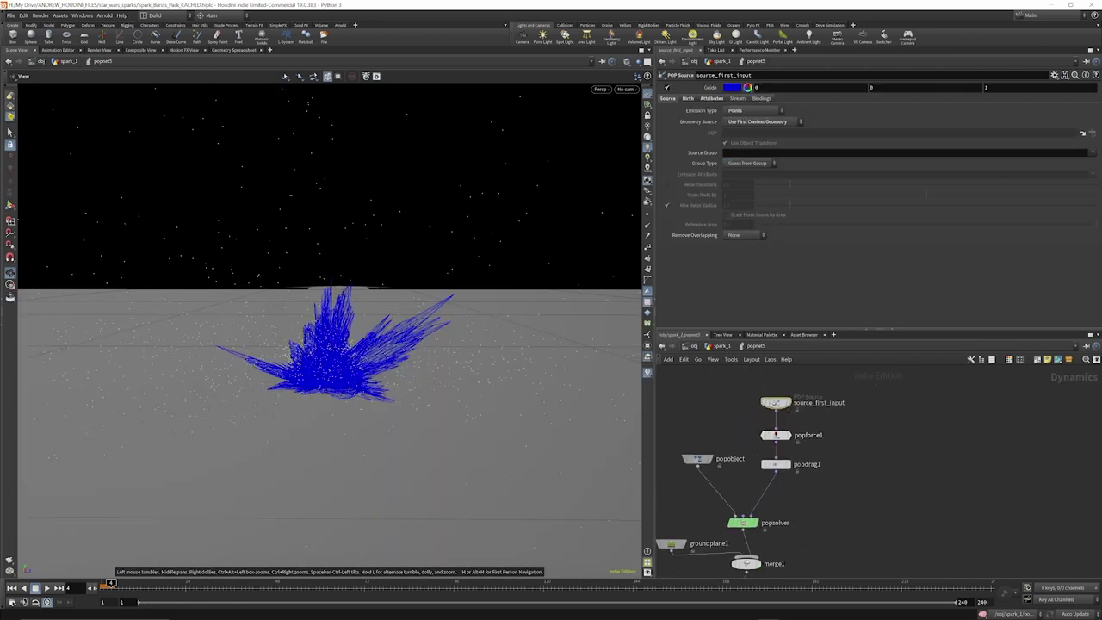
Evaluate source_first_input's Const. Activation expression at frames 5 and 4, and examine its Const. Birth Rate
left_click(689, 98)
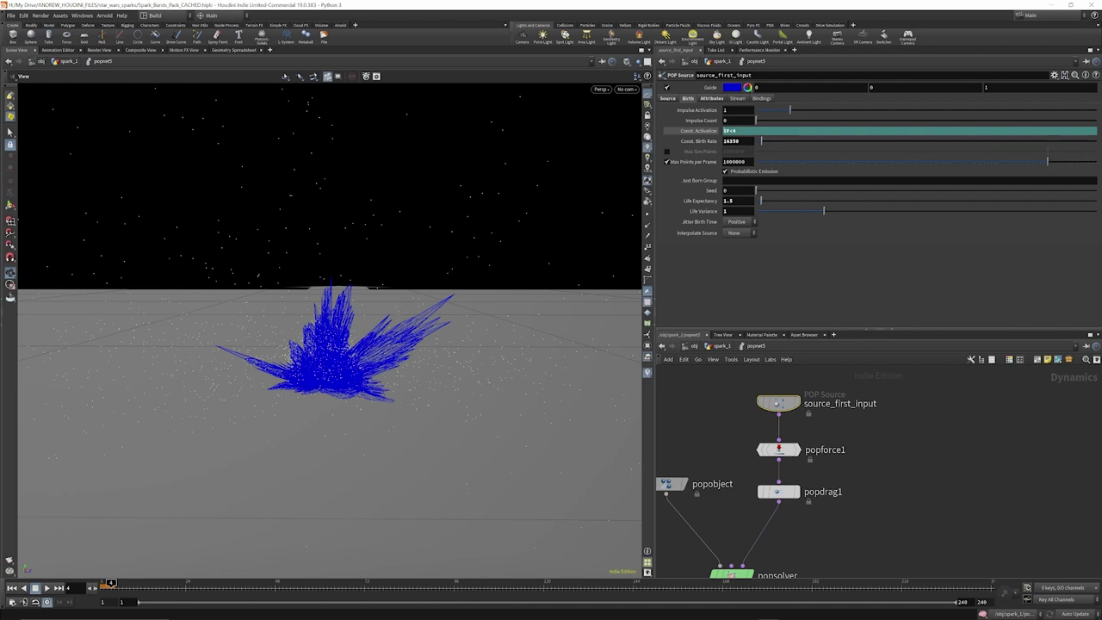
mouse_move(111, 587)
left_mouse_down()
mouse_move(133, 588)
mouse_move(115, 588)
left_mouse_up()
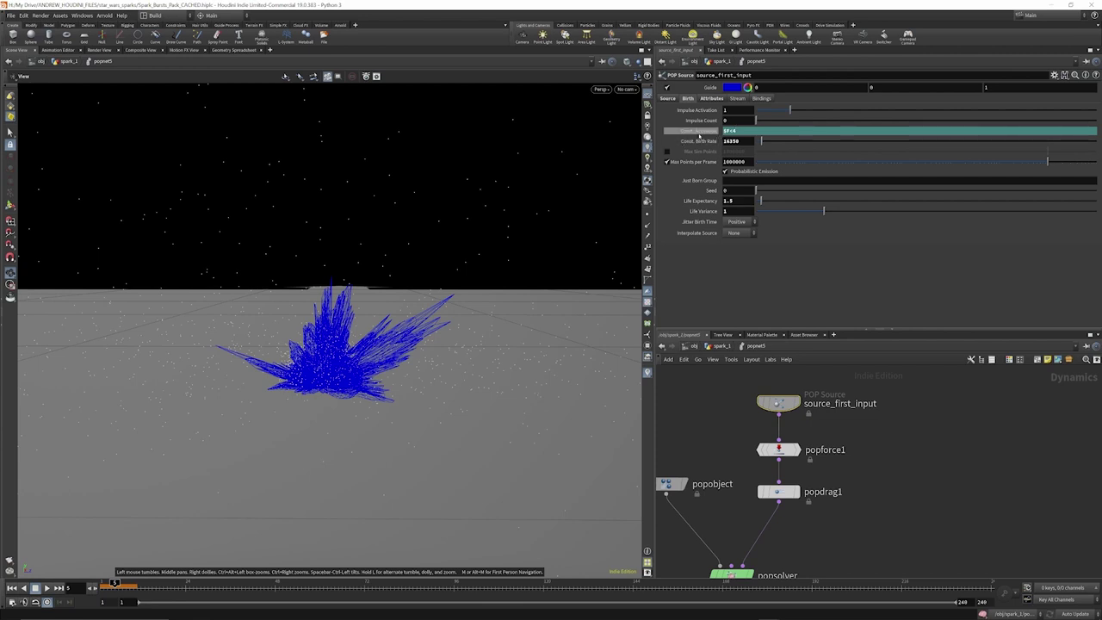
left_click(699, 130)
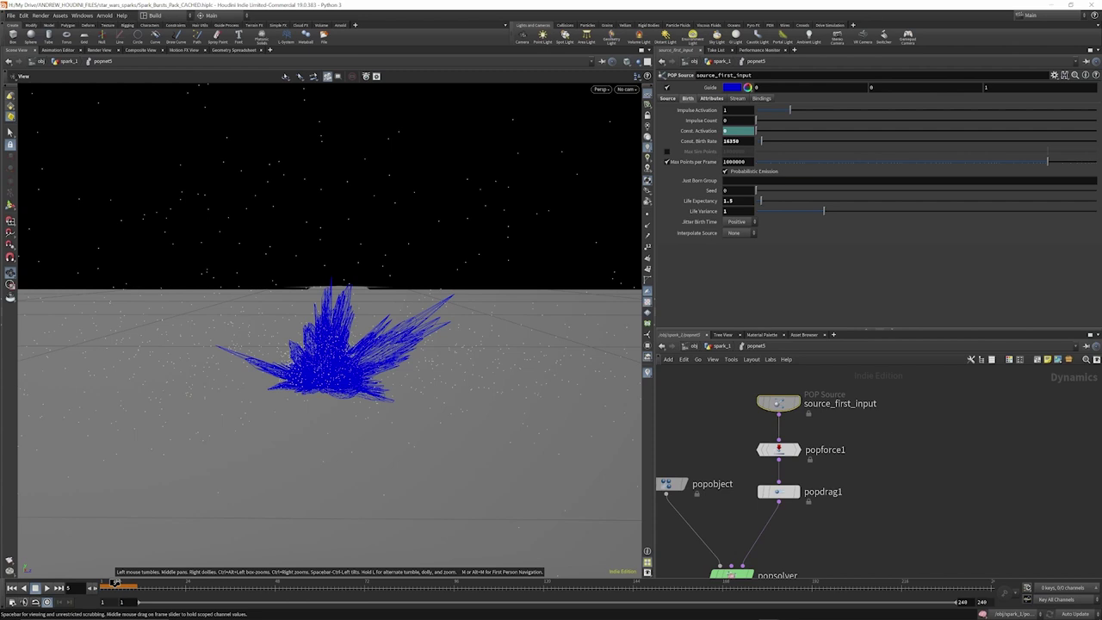
left_click_drag(116, 583, 111, 584)
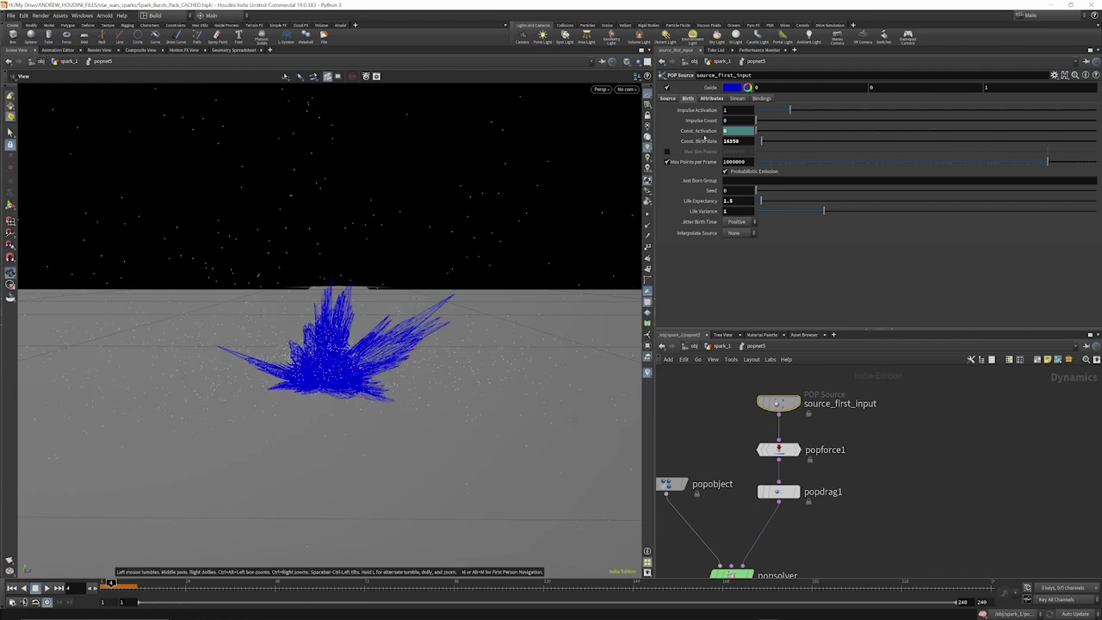
left_click(706, 131)
left_click(705, 141)
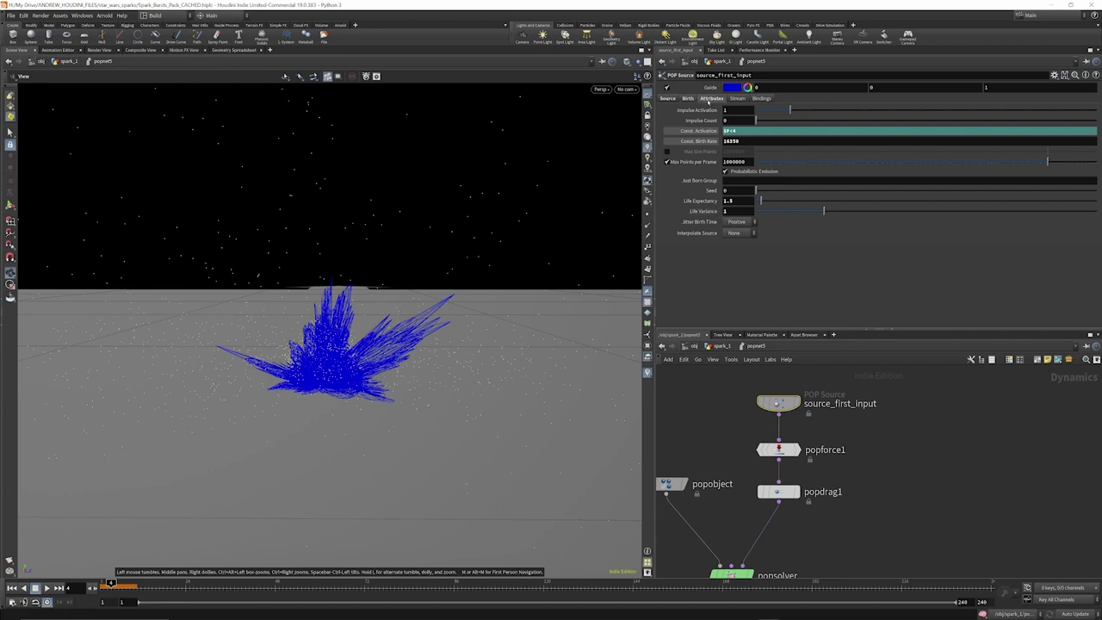
Look over source_first_input's Attributes settings for inherited velocity and variance, along with its Stream and Bindings settings
left_click(711, 98)
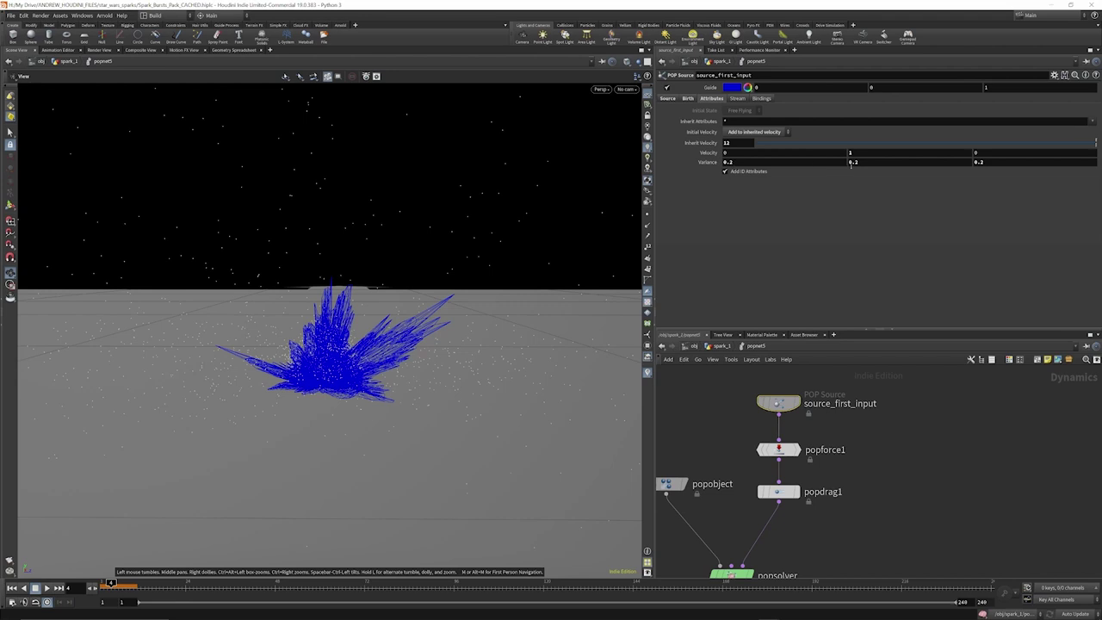
left_click(734, 99)
left_click(759, 99)
left_click(712, 99)
Examine popforce1's noise settings and VEXpression, including a look at its inputs
scroll(784, 483, "up", 3)
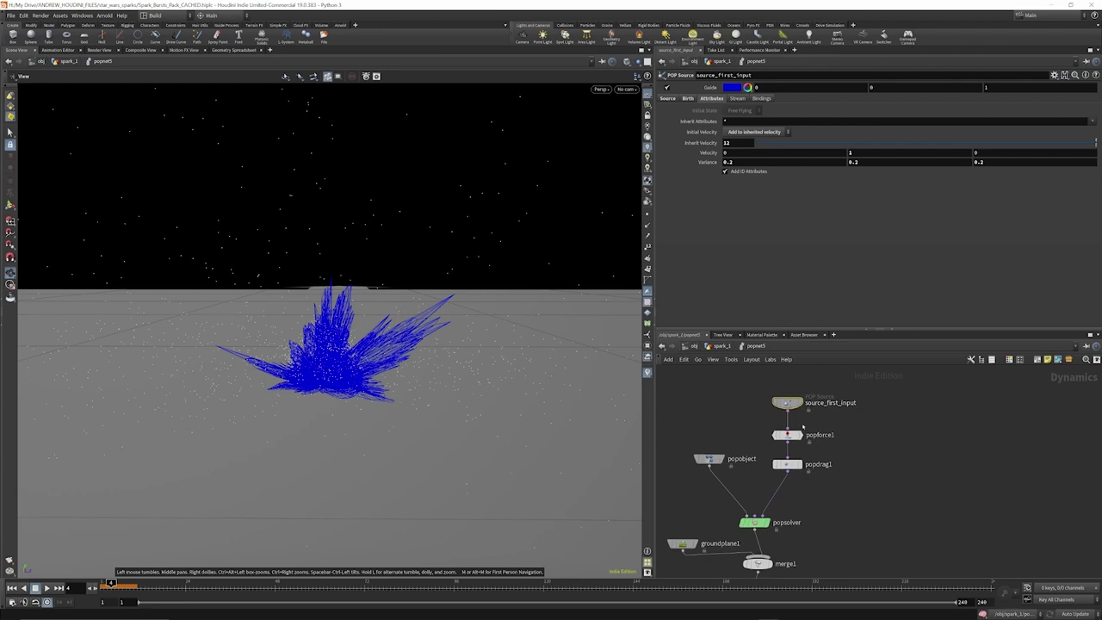
left_click(779, 422)
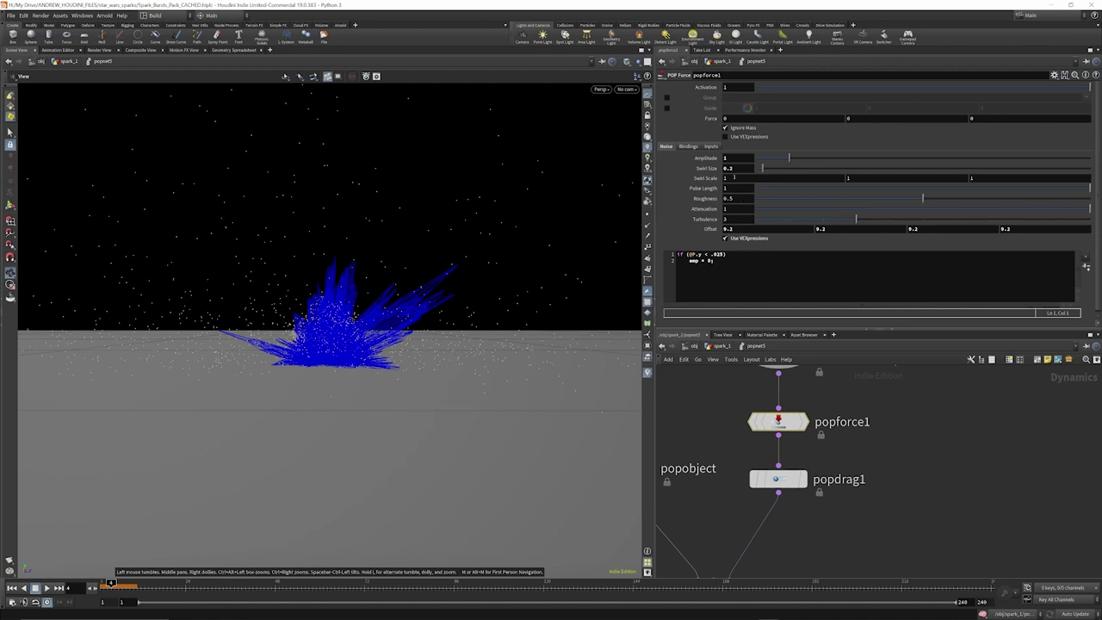
left_click(712, 147)
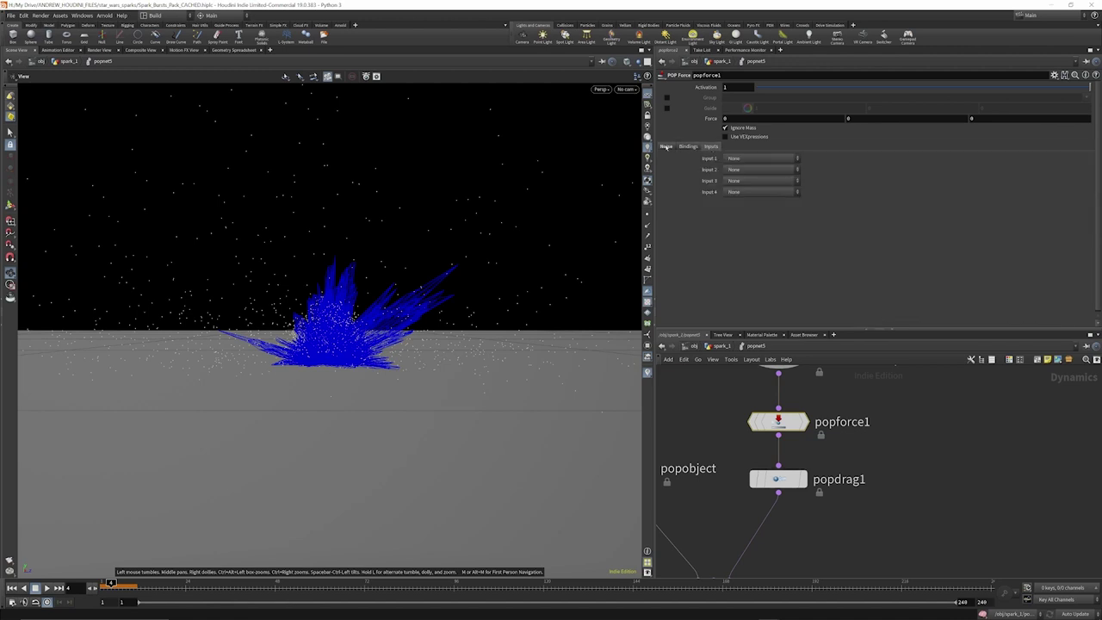
left_click(667, 146)
Open popdrag1 and examine its Air Resistance and the airresist VEXpression
scroll(804, 399, "down", 3)
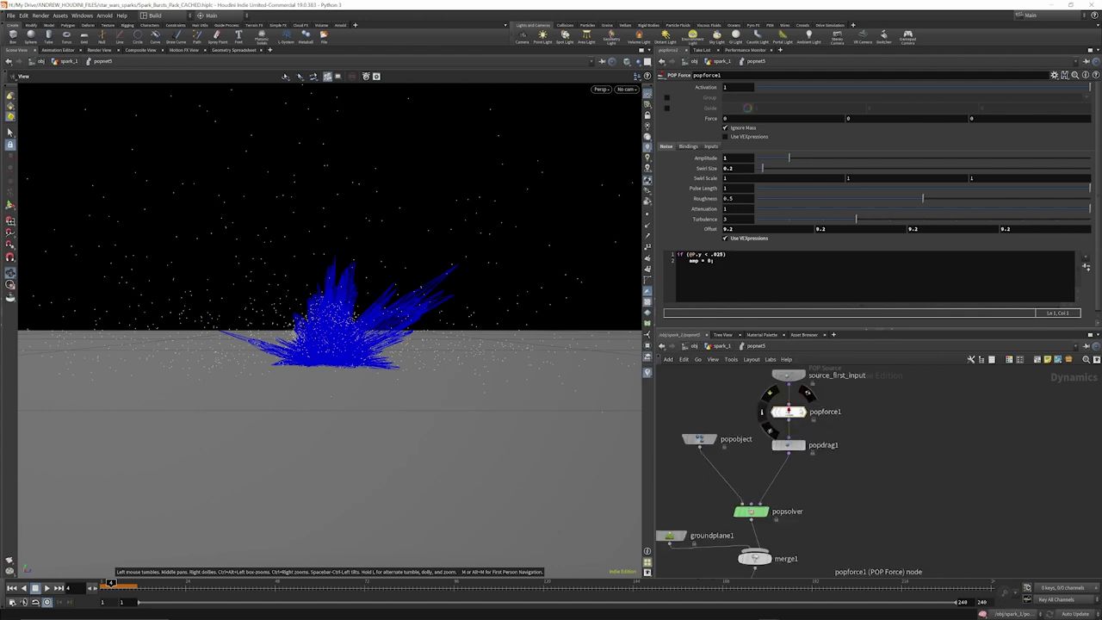
scroll(804, 405, "up", 1)
scroll(807, 454, "down", 1)
scroll(805, 448, "up", 2)
left_click(791, 431)
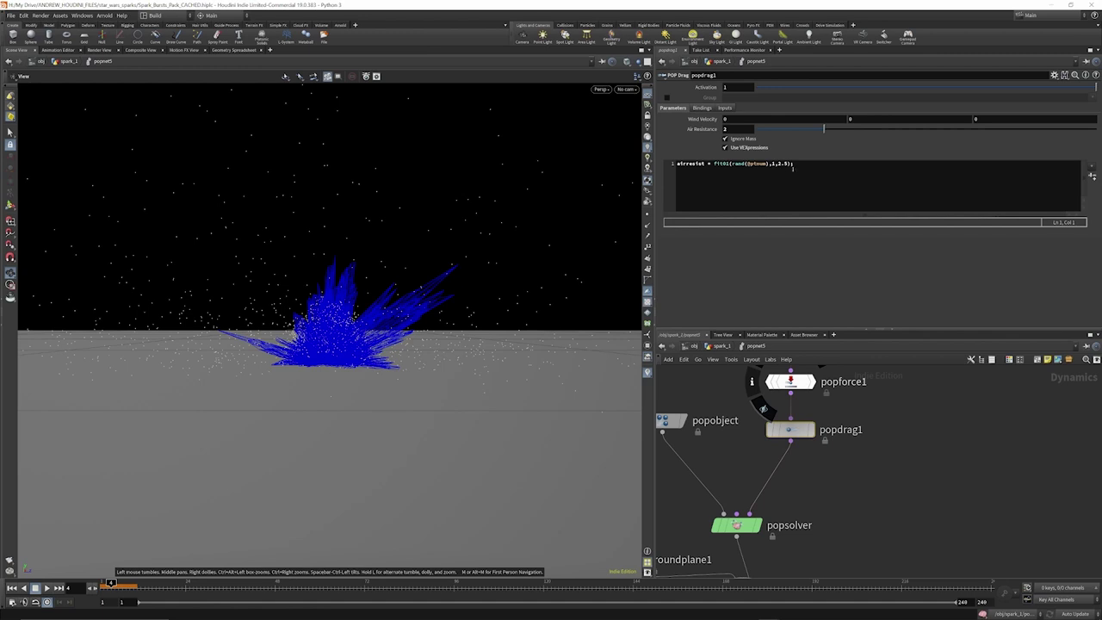
Look through all of popsolver's settings pages, ending on its Collision Behavior options
scroll(851, 384, "down", 4)
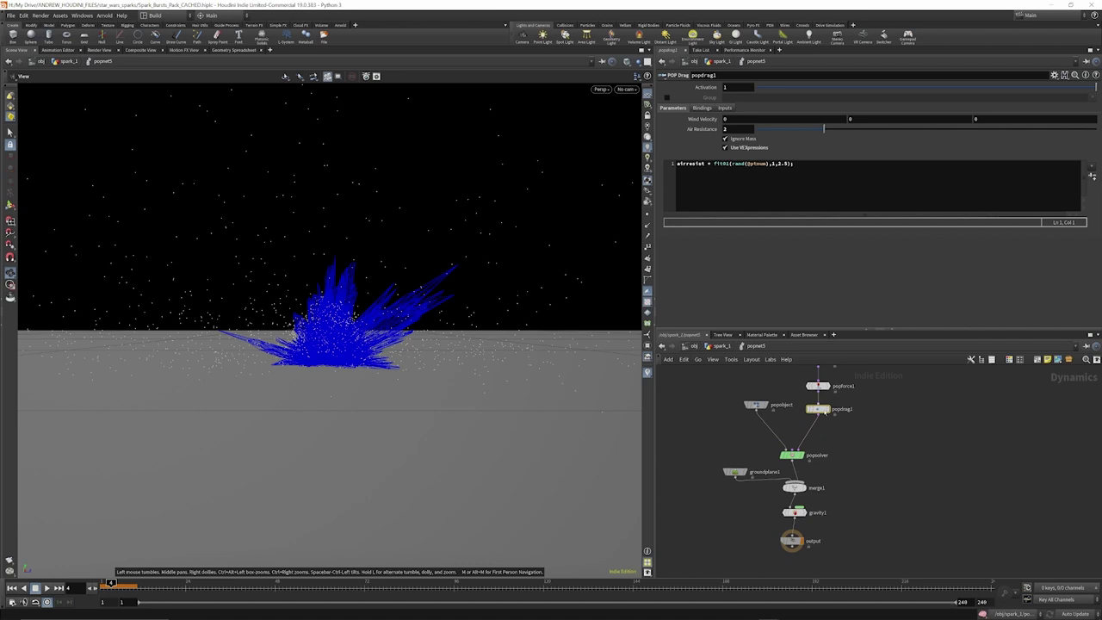
scroll(801, 451, "up", 2)
left_click(788, 457)
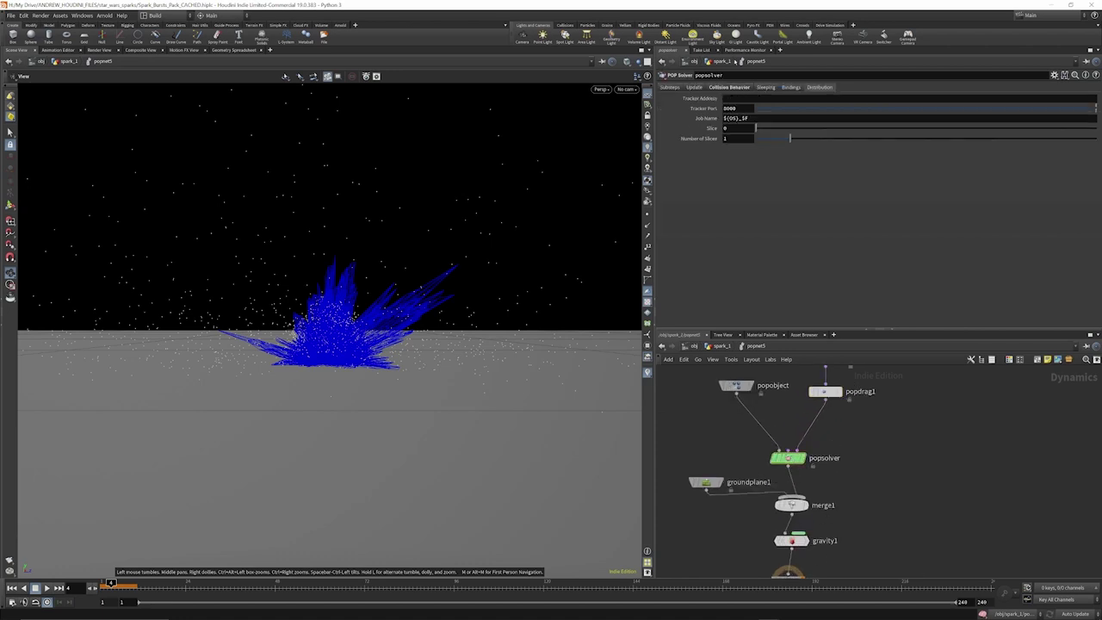
left_click(670, 88)
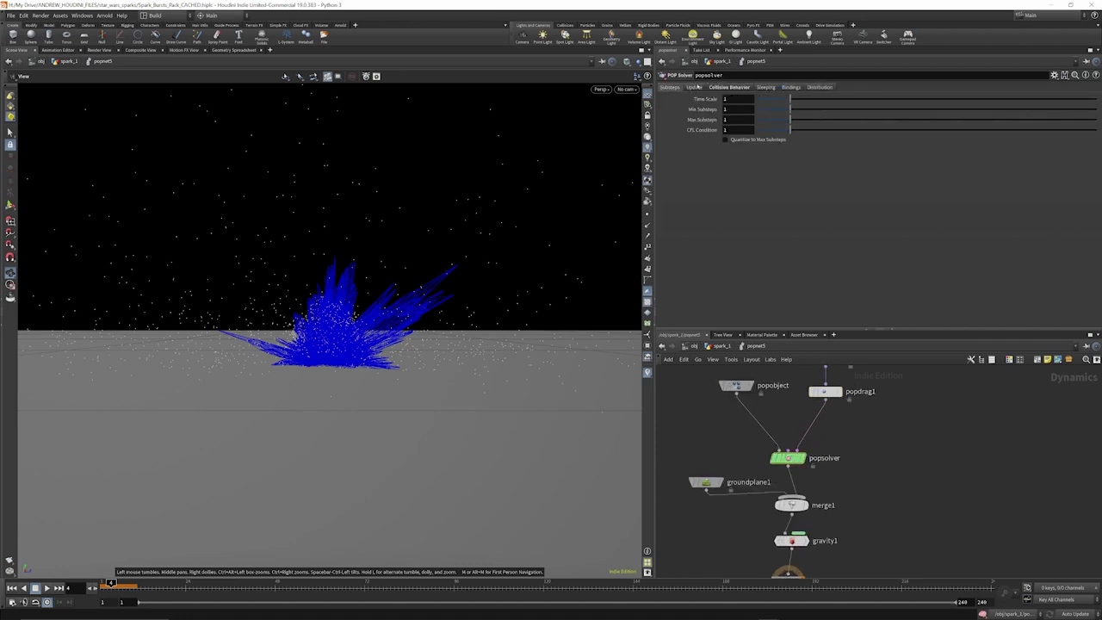
left_click(695, 88)
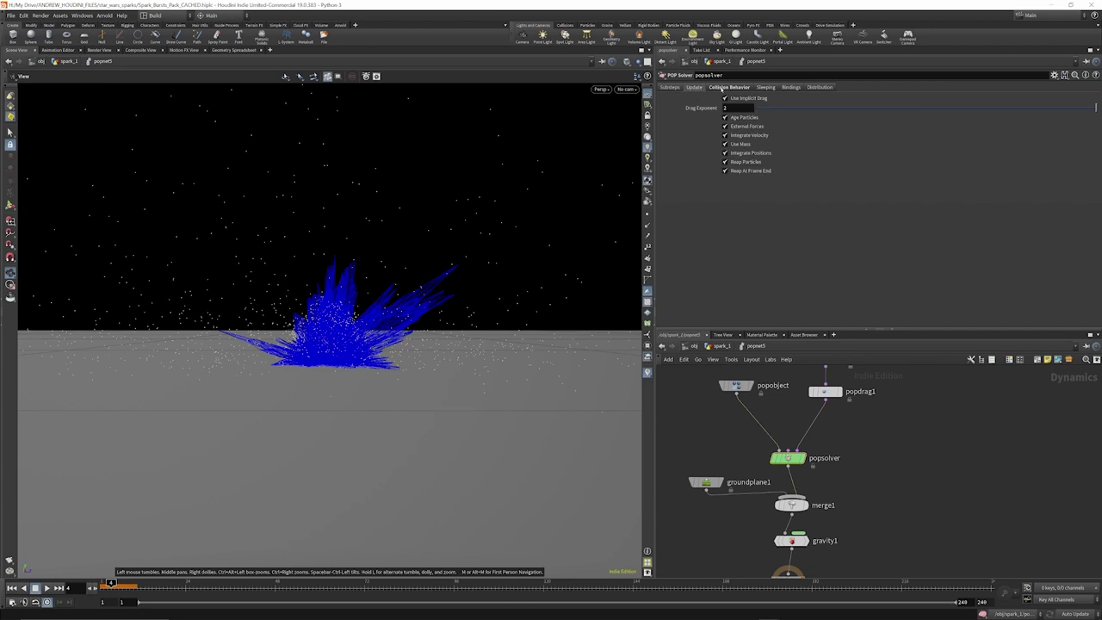
left_click(724, 88)
left_click(766, 88)
left_click(795, 88)
left_click(823, 87)
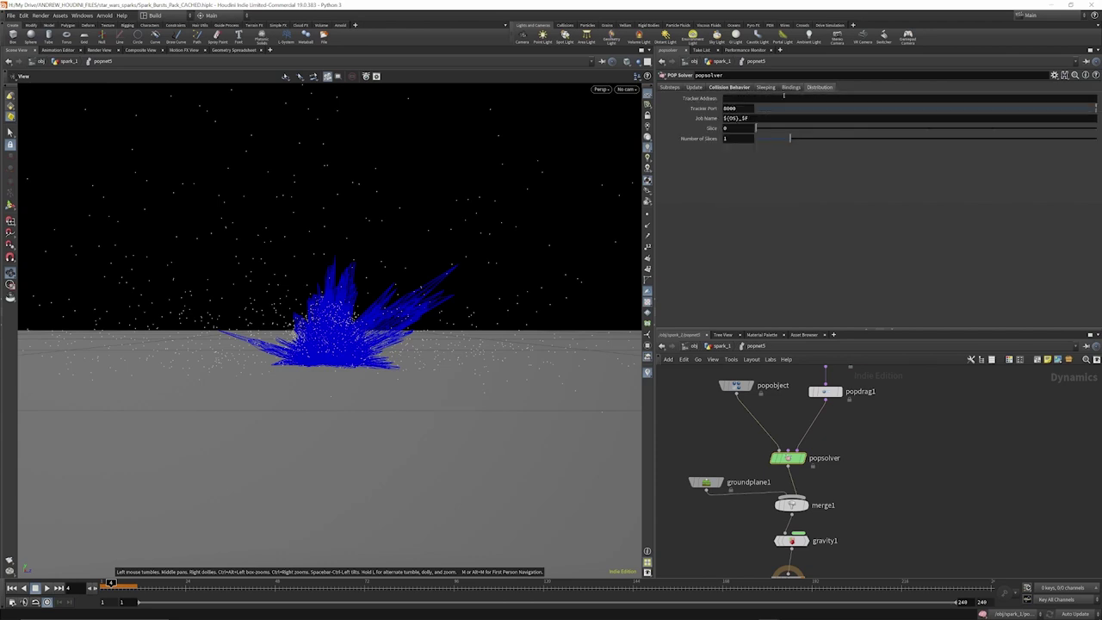
left_click(694, 88)
left_click(728, 88)
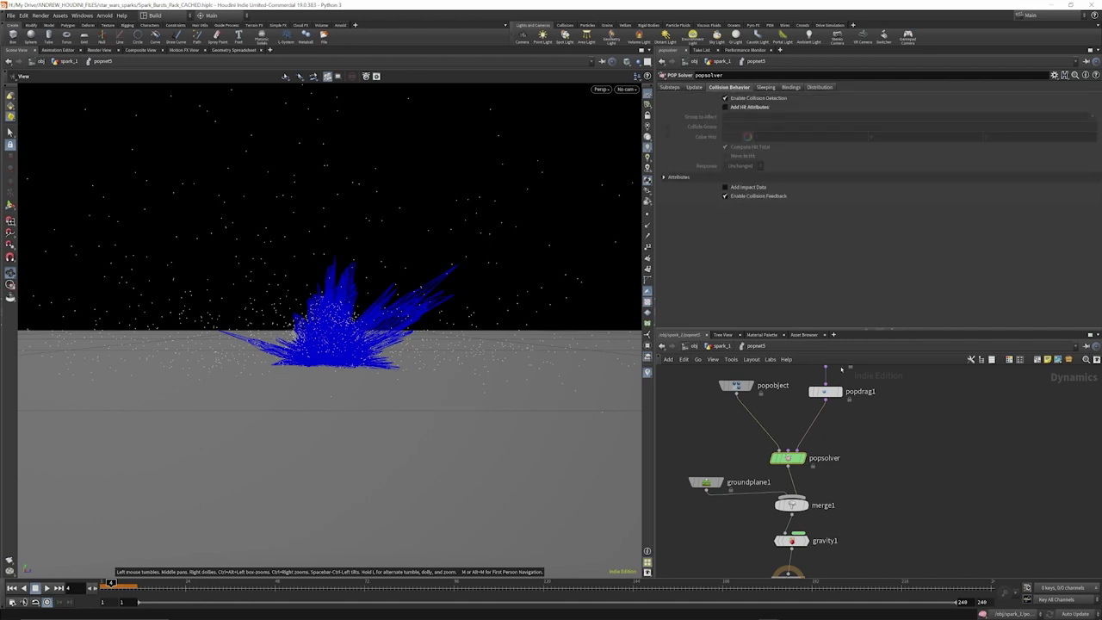
Check merge1's relationship settings, and nudge groundplane1 and popsolver into neater positions above it
scroll(814, 377, "down", 2)
scroll(802, 461, "up", 5)
left_click(799, 468)
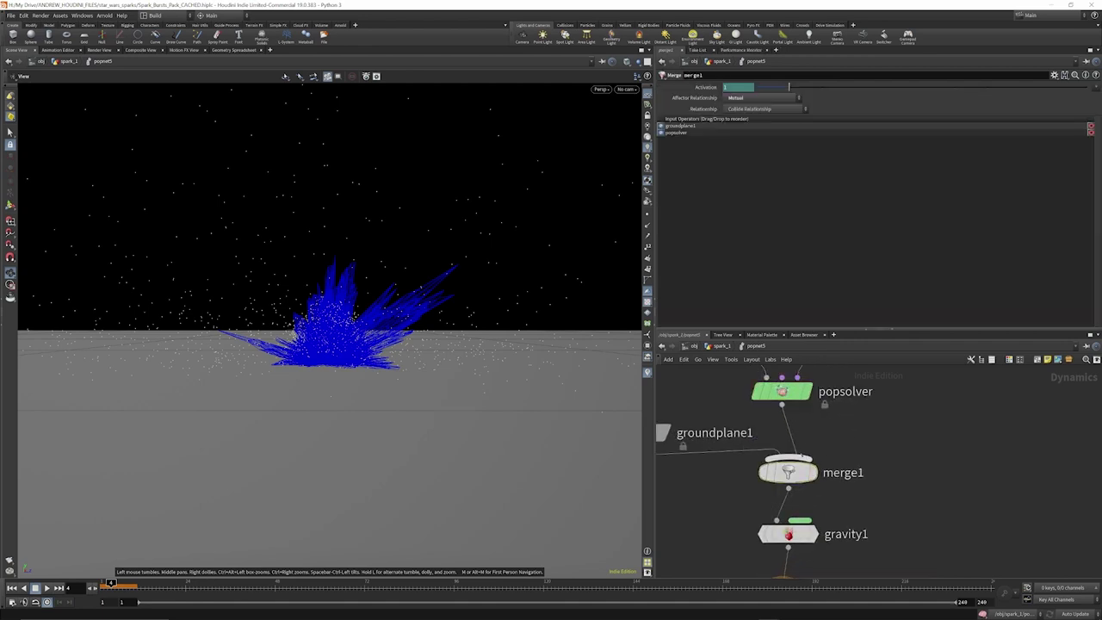
scroll(788, 472, "down", 2)
left_click_drag(690, 422, 688, 413)
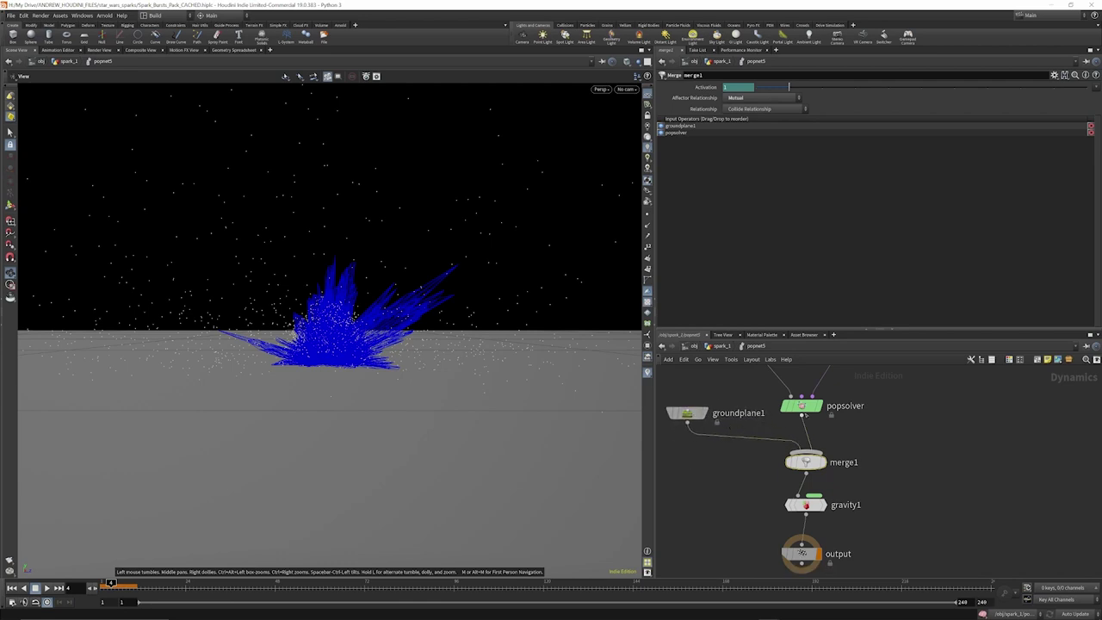
mouse_move(803, 407)
left_mouse_down()
mouse_move(824, 408)
mouse_move(810, 406)
left_mouse_up()
Open gravity1 and examine its Force values
scroll(816, 401, "down", 2)
scroll(808, 476, "up", 3)
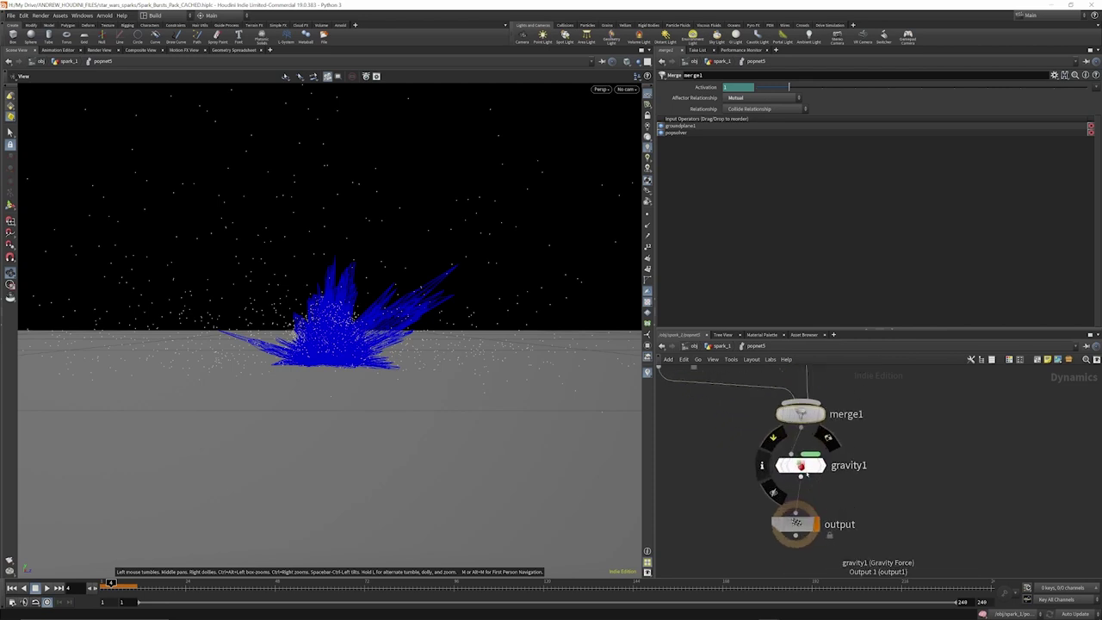
left_click(805, 472)
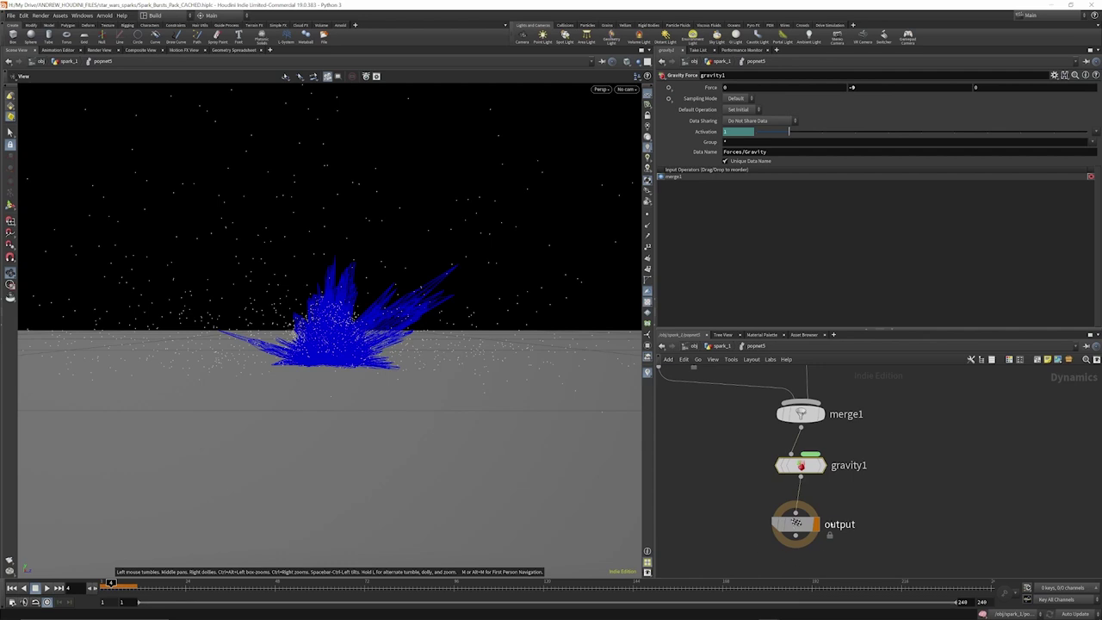
Return to the spark_1 network and open the timeblend7 retime node's settings
left_click(720, 345)
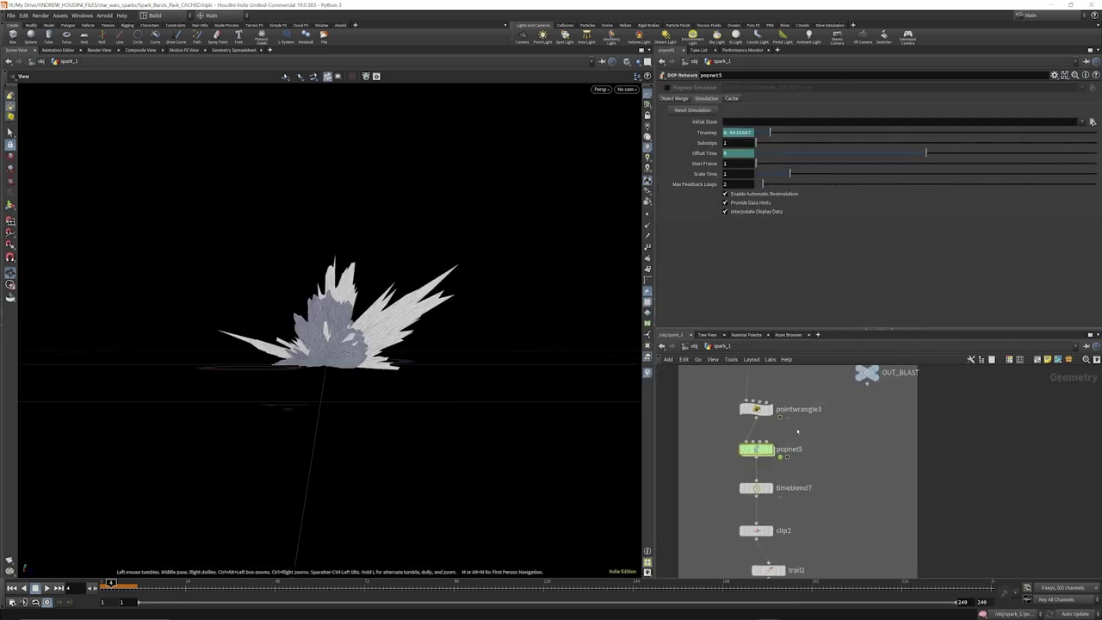
scroll(797, 432, "up", 3)
left_click(766, 459)
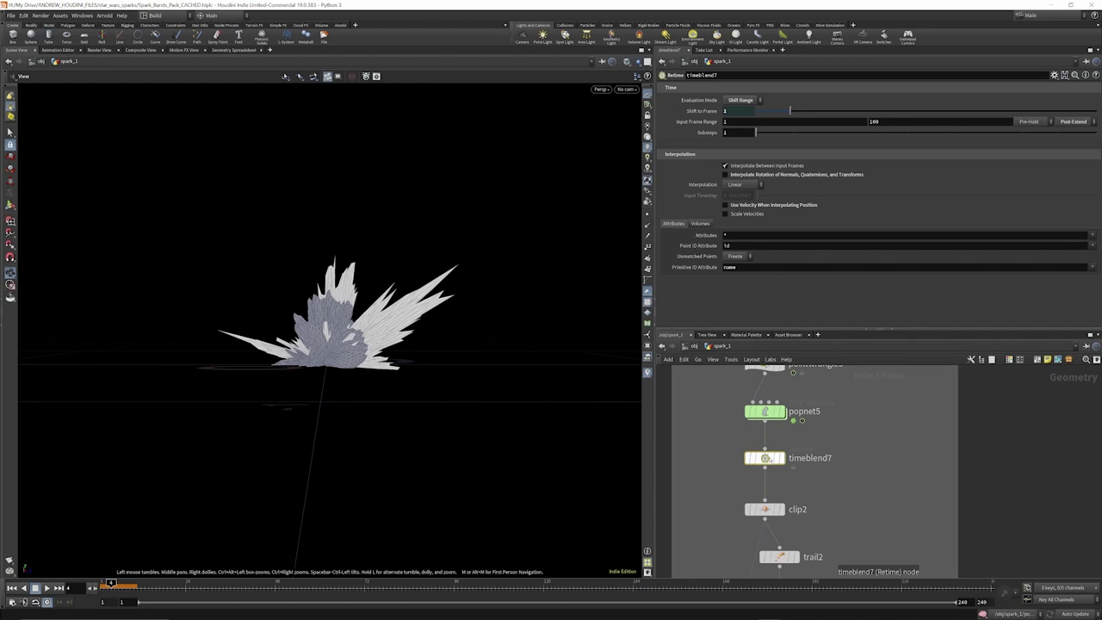
Check the expression behind timeblend7's Shift to Frame value, then switch back to its evaluated value
left_click(706, 113)
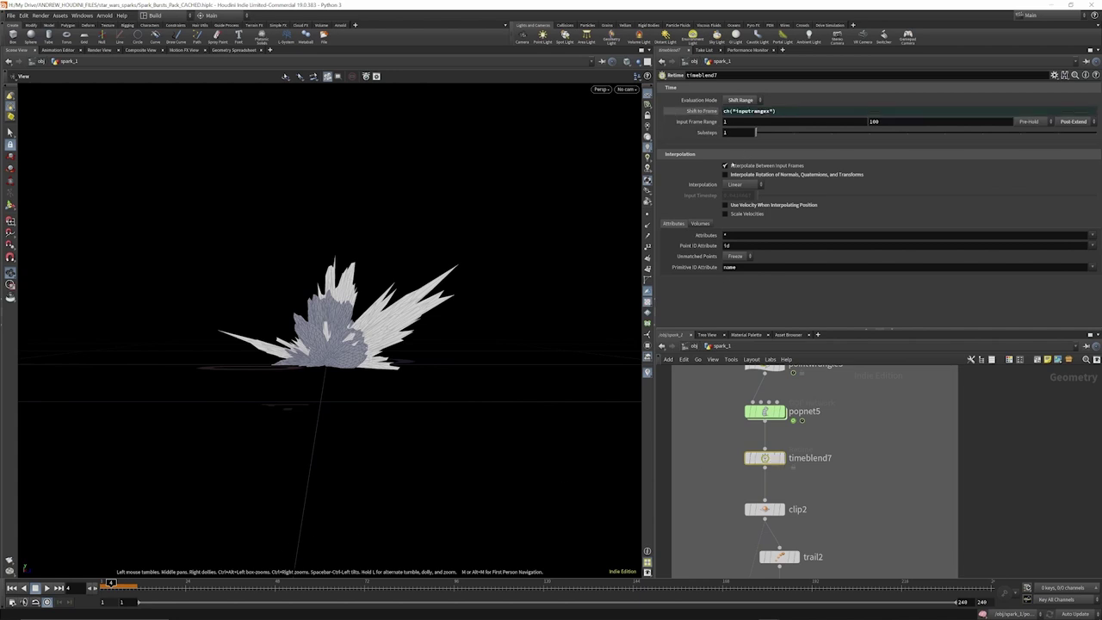
left_click(704, 112)
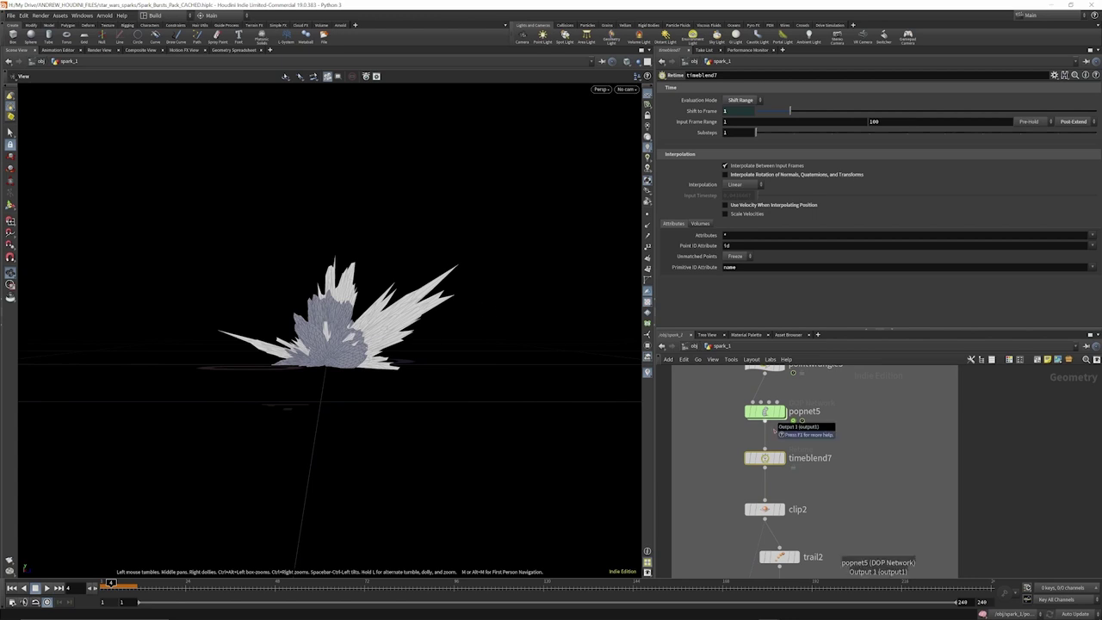
Open the clip2 node's settings and display timeblend7's particles in the viewport
scroll(784, 430, "down", 2)
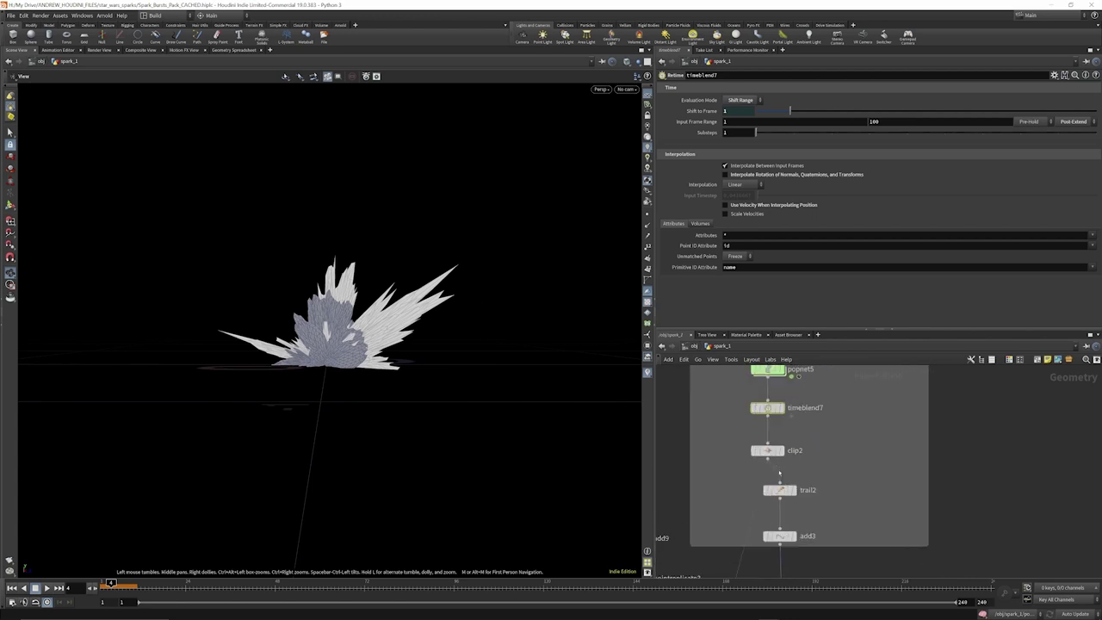
left_click(767, 450)
left_click(780, 408)
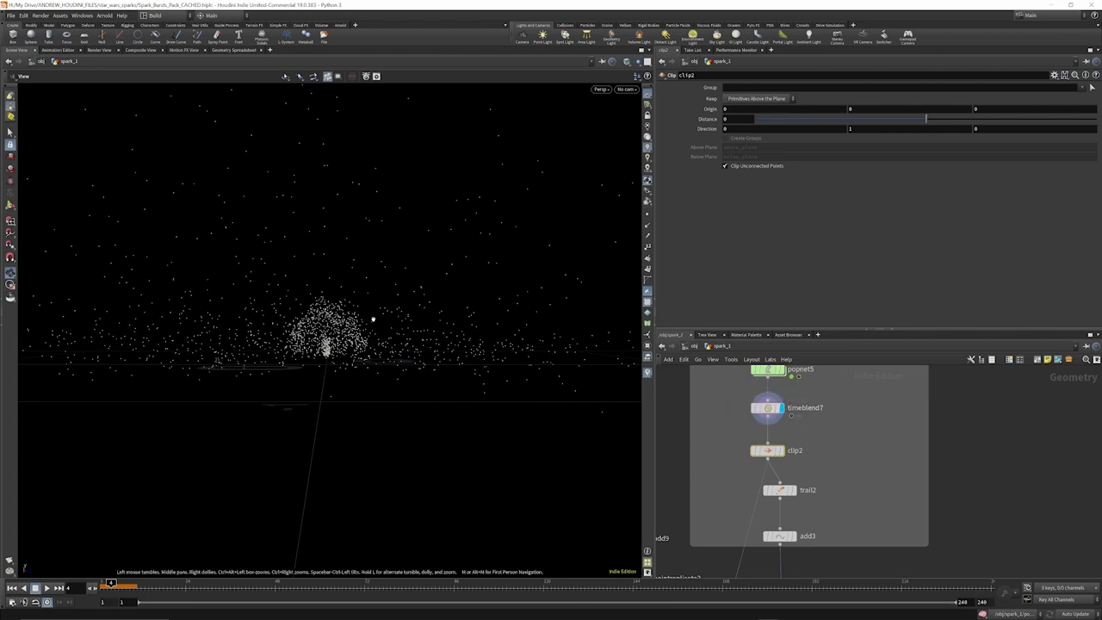
scroll(808, 412, "down", 2)
scroll(801, 382, "up", 4)
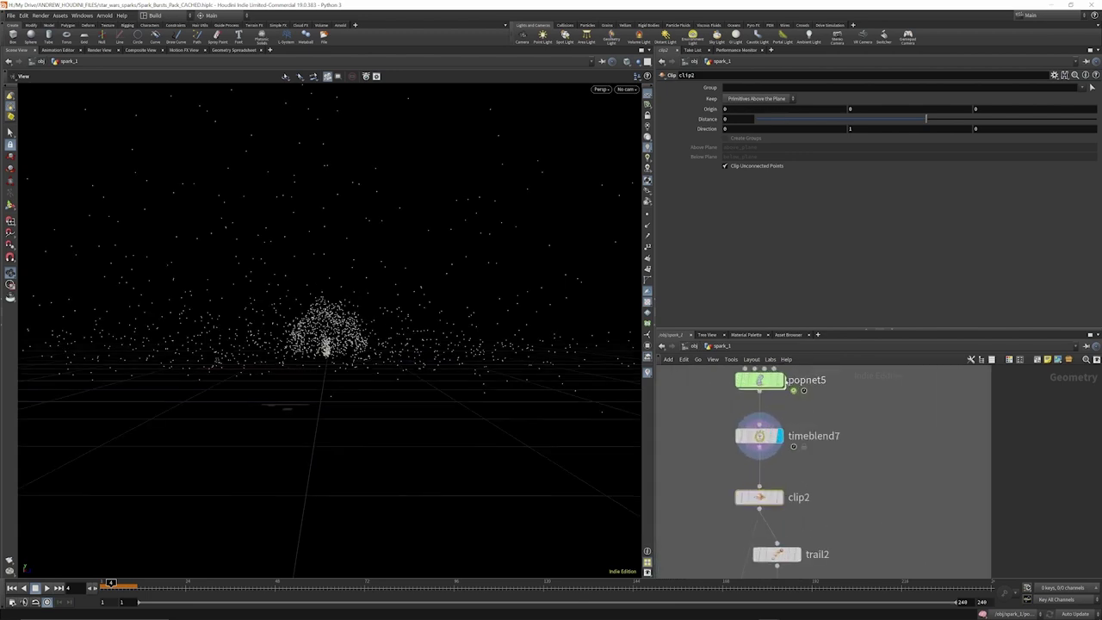
Display popnet5's particles and scrub the timeline to frame 9 and back to frame 3
left_click(782, 380)
left_click_drag(111, 587, 130, 587)
right_click_drag(368, 435, 276, 492)
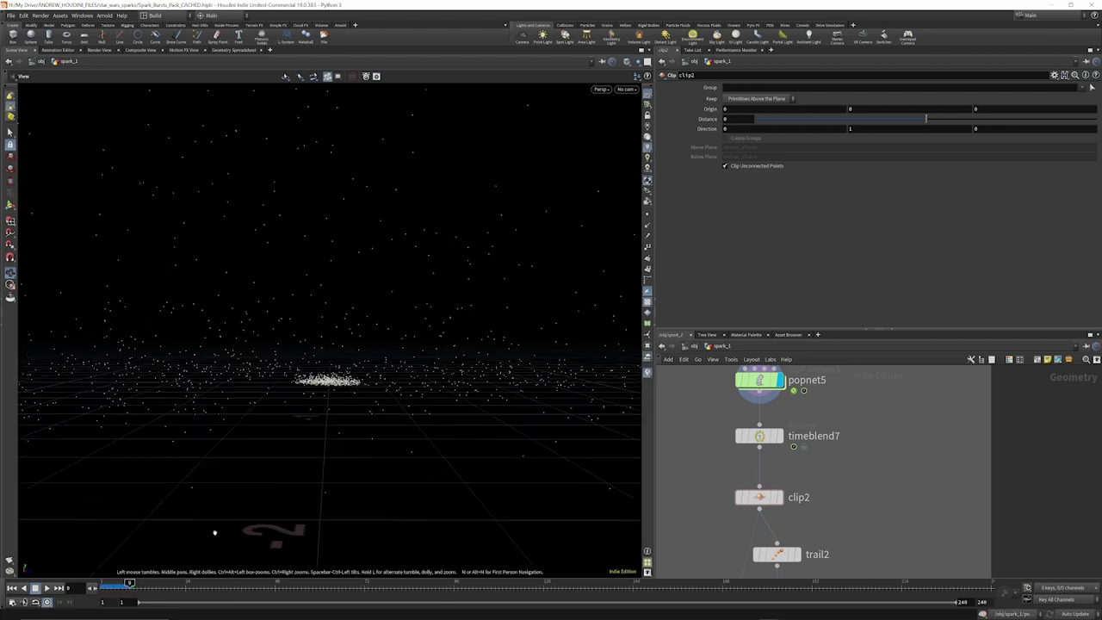
left_click_drag(129, 584, 106, 584)
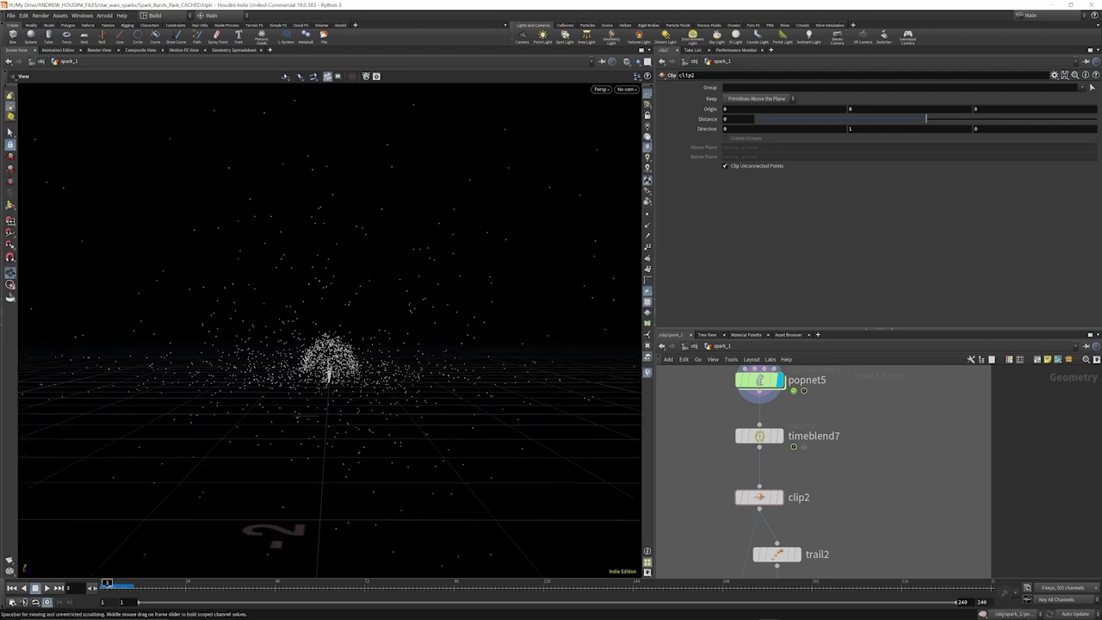
Display clip2's result to compare the clipped particles with the popnet5 output
mouse_move(343, 372)
left_mouse_down()
mouse_move(348, 343)
mouse_move(347, 368)
left_mouse_up()
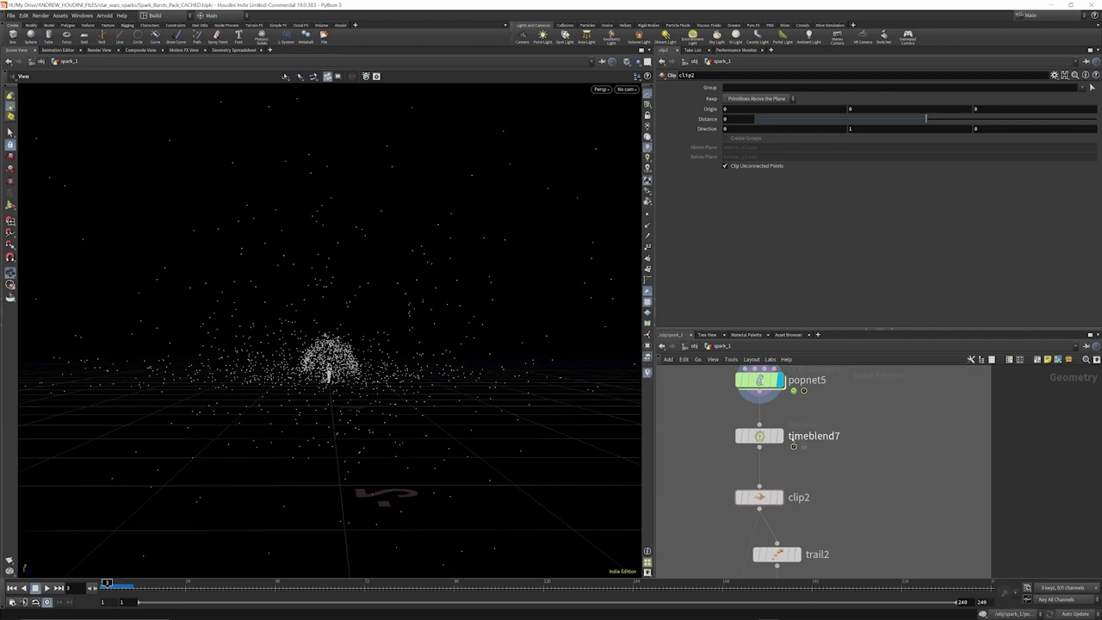
mouse_move(779, 482)
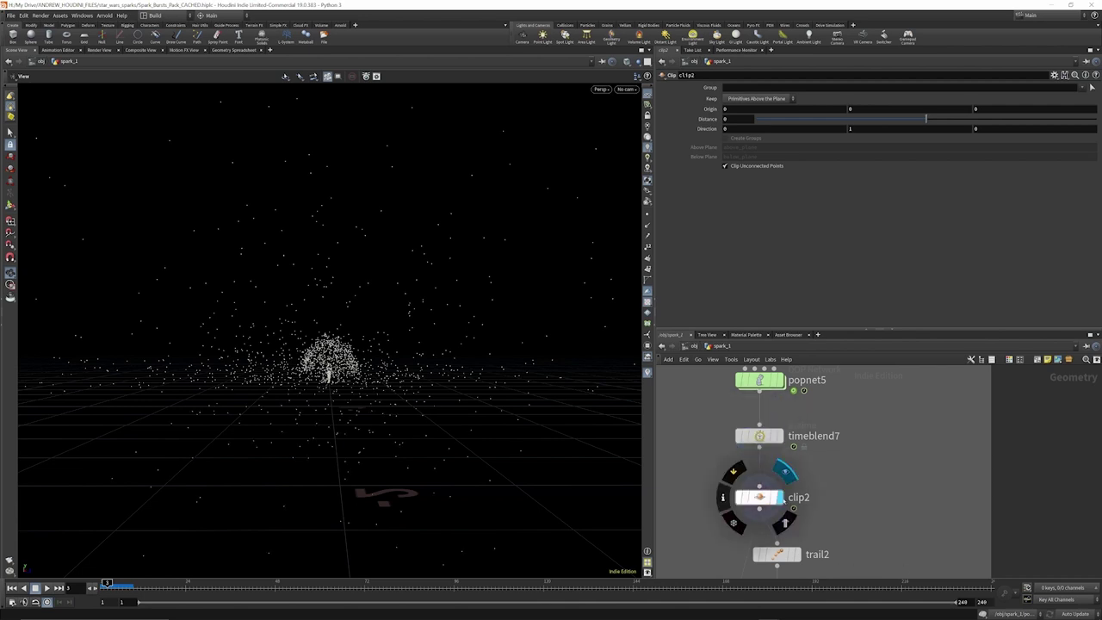
left_click(782, 498)
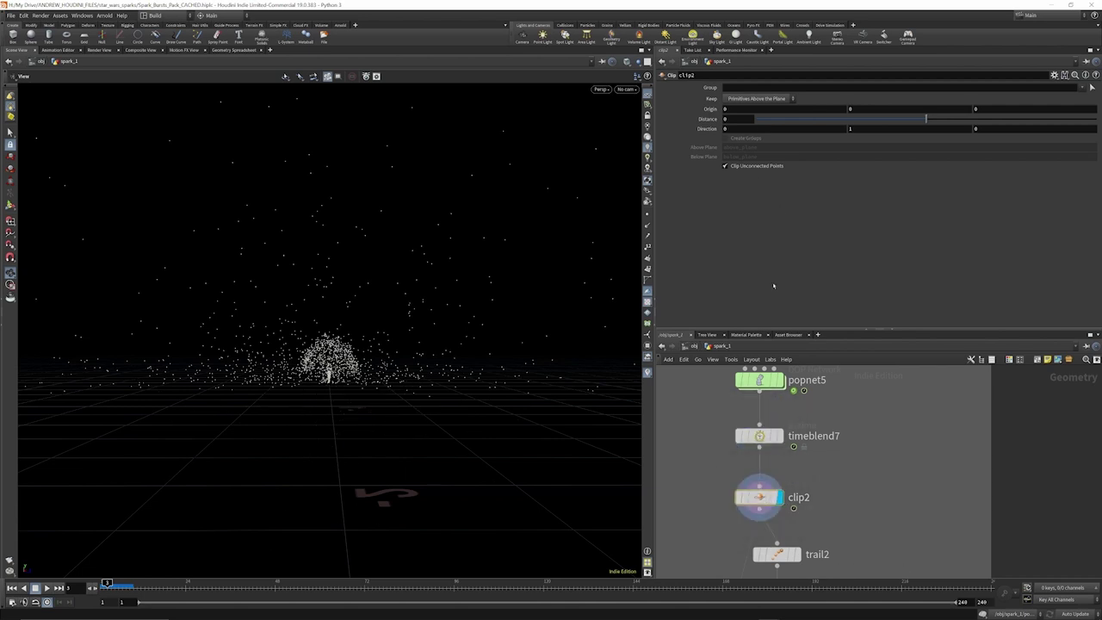
Open the trail2 node's settings and display its result in the viewport
scroll(775, 422, "down", 3)
scroll(766, 425, "up", 3)
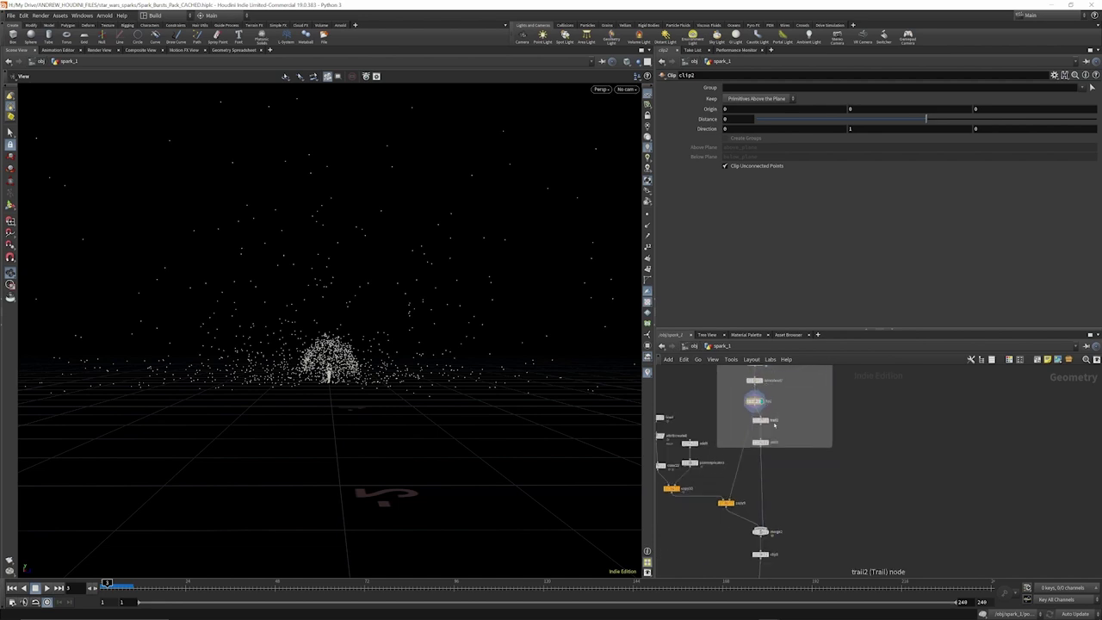
left_click(762, 426)
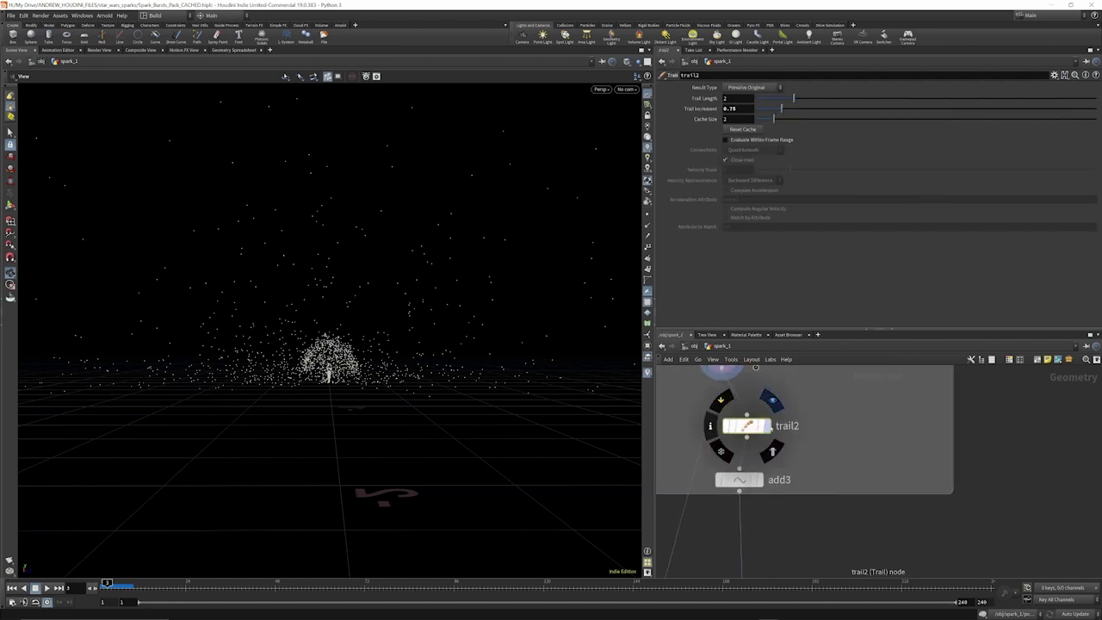
left_click(765, 426)
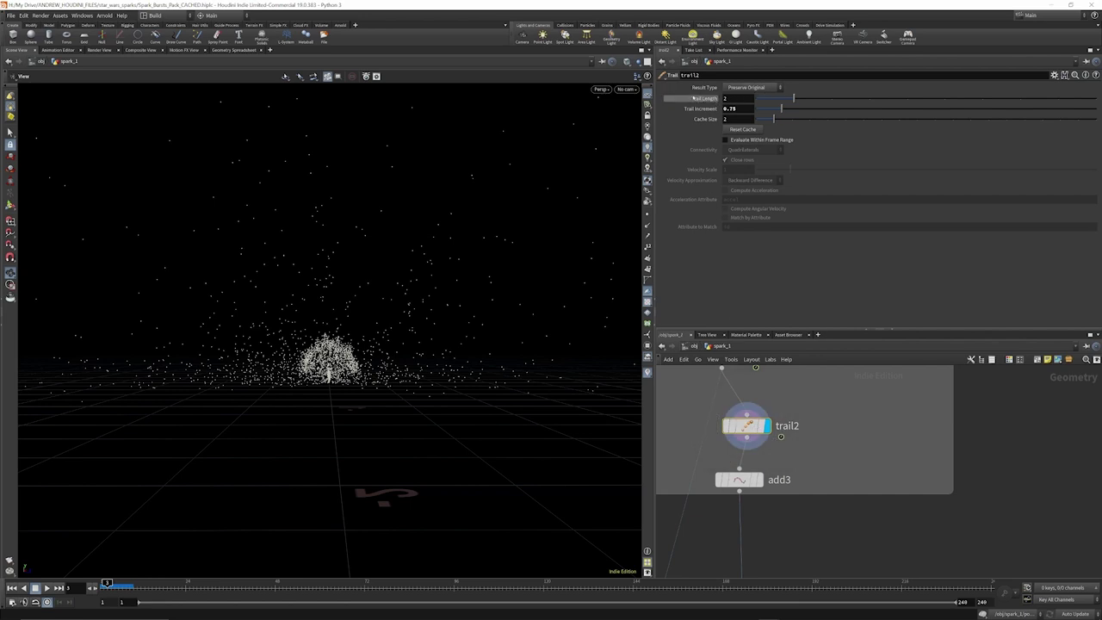
Open the add3 node's settings and nudge the node slightly closer beneath trail2
scroll(774, 497, "down", 2)
left_click(754, 383)
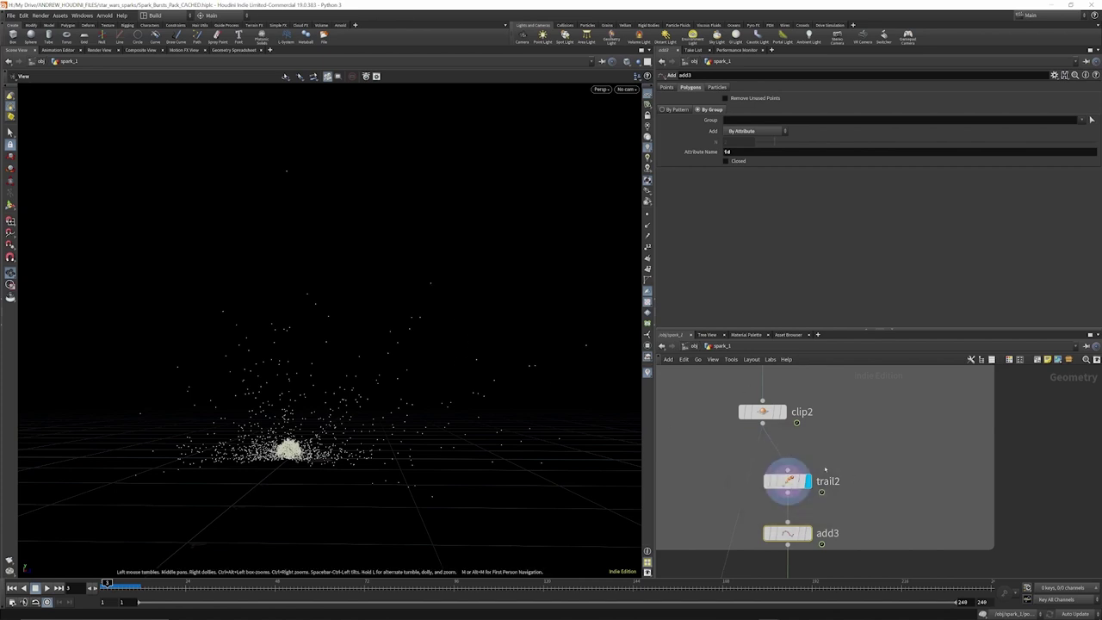
left_click_drag(790, 534, 790, 530)
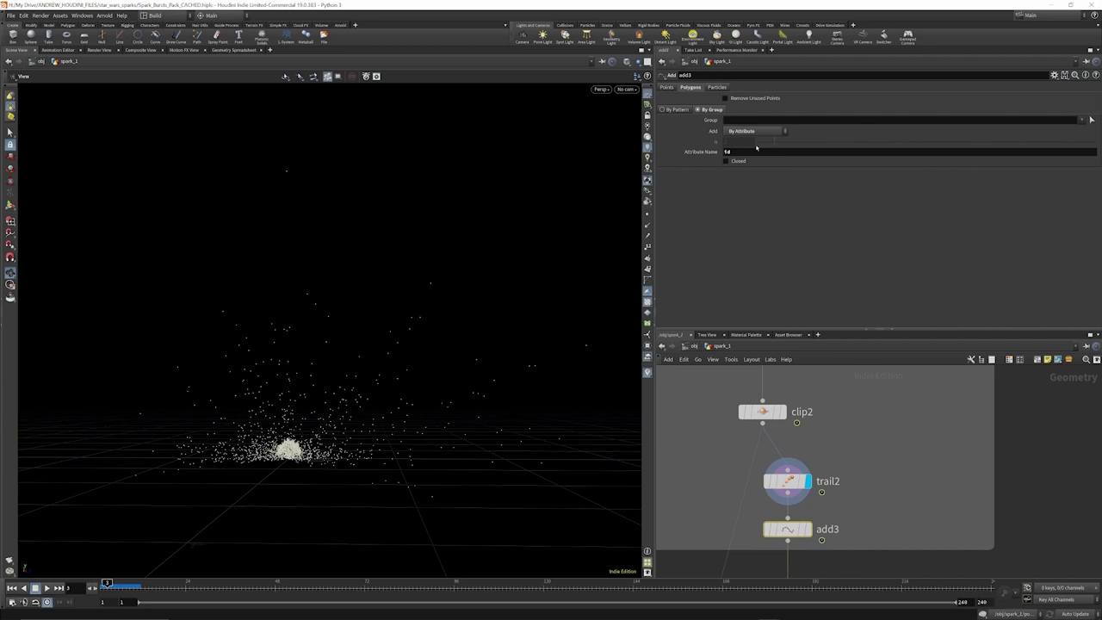
Display add3's spark lines and scrub the timeline forward through frame 4 to frame 10
left_click(808, 529)
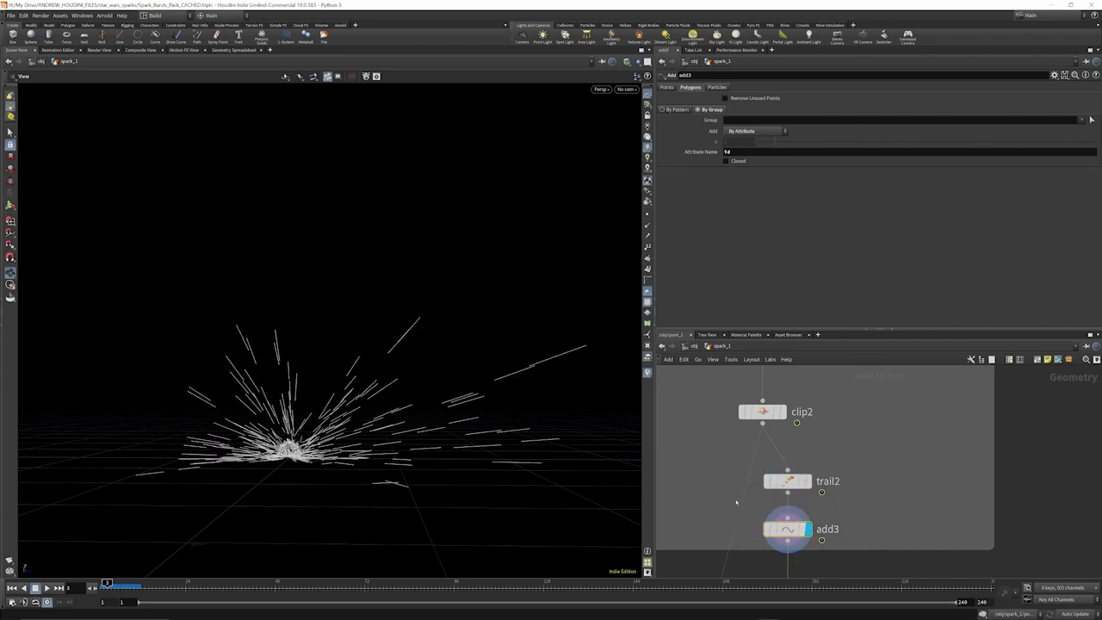
mouse_move(109, 587)
left_mouse_down()
mouse_move(129, 588)
mouse_move(115, 588)
left_mouse_up()
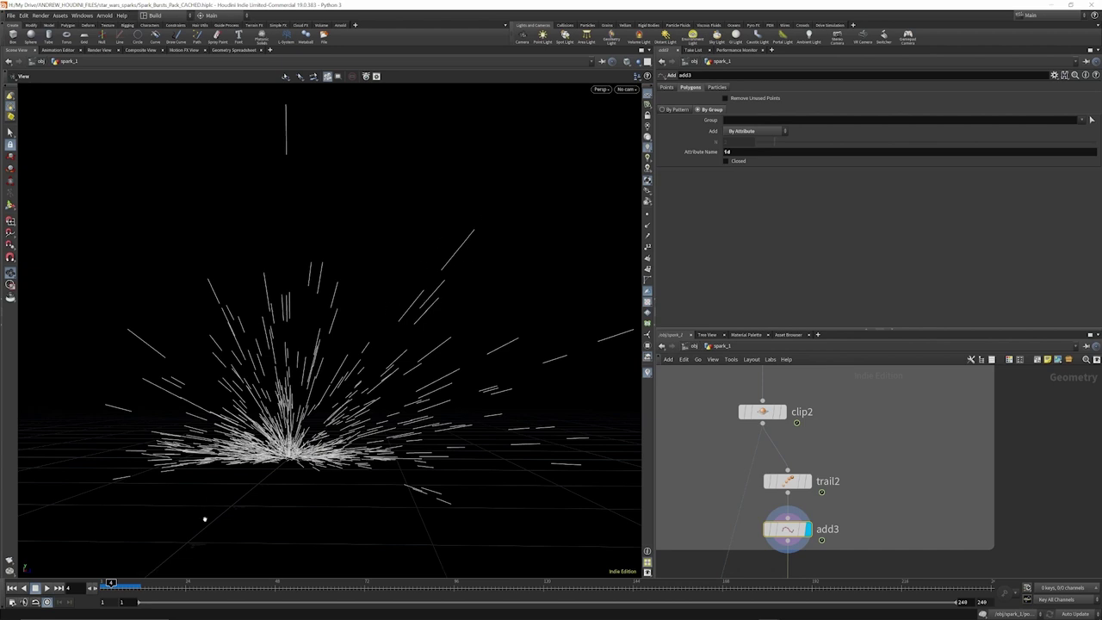
mouse_move(111, 583)
left_mouse_down()
mouse_move(209, 584)
mouse_move(107, 585)
mouse_move(177, 586)
mouse_move(109, 585)
mouse_move(166, 594)
mouse_move(116, 586)
mouse_move(134, 585)
left_mouse_up()
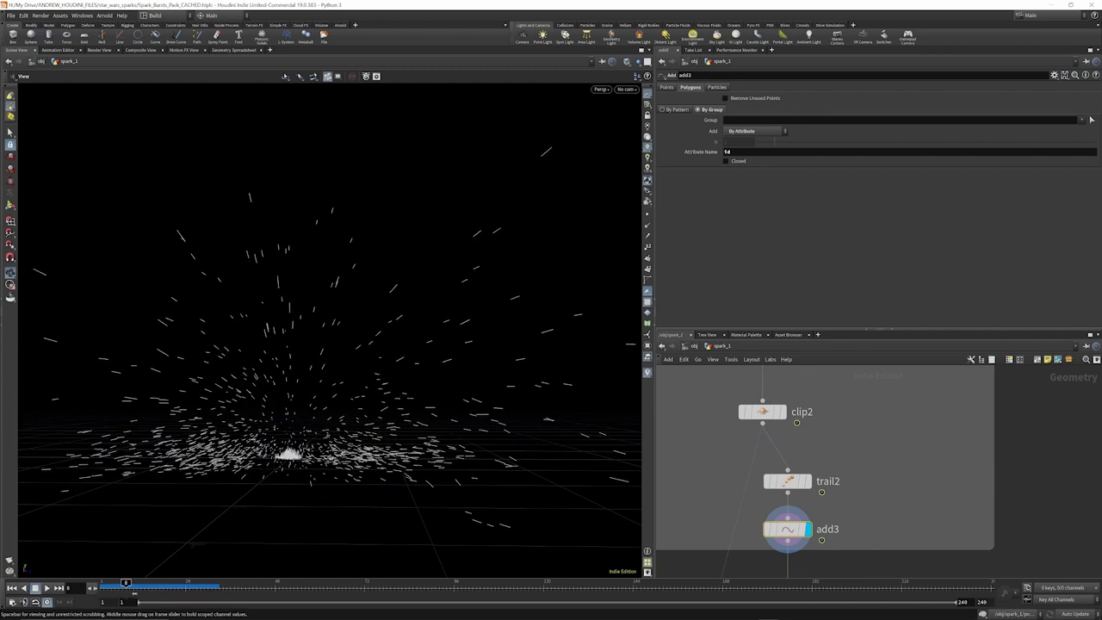
Display the copy10 node's result from the line branch beside the main chain
scroll(844, 414, "down", 5)
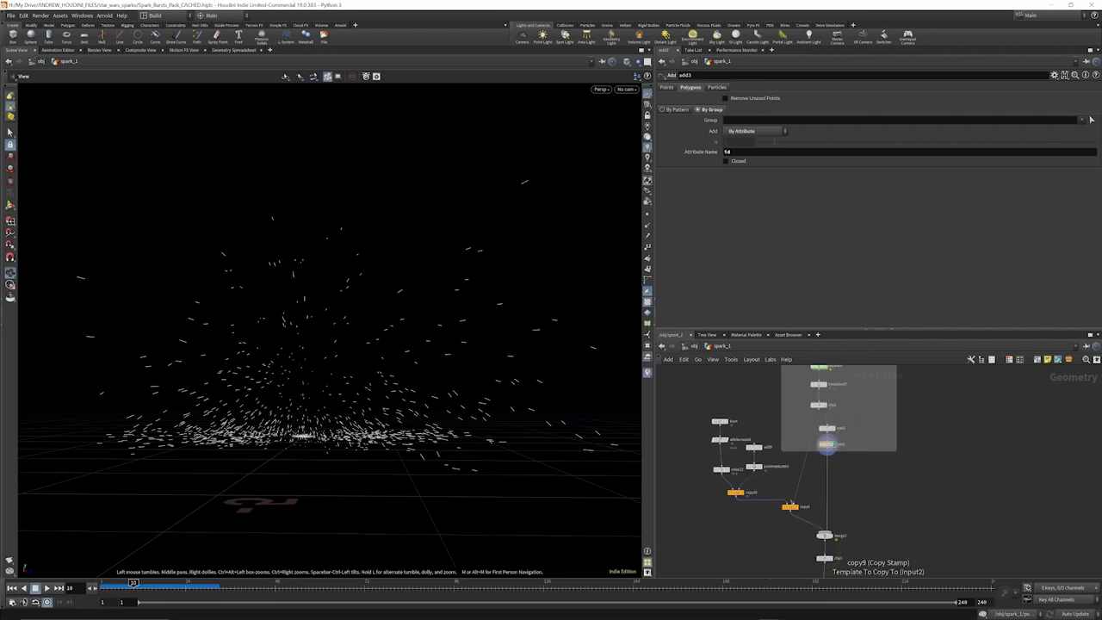
scroll(831, 430, "up", 1)
scroll(834, 435, "up", 1)
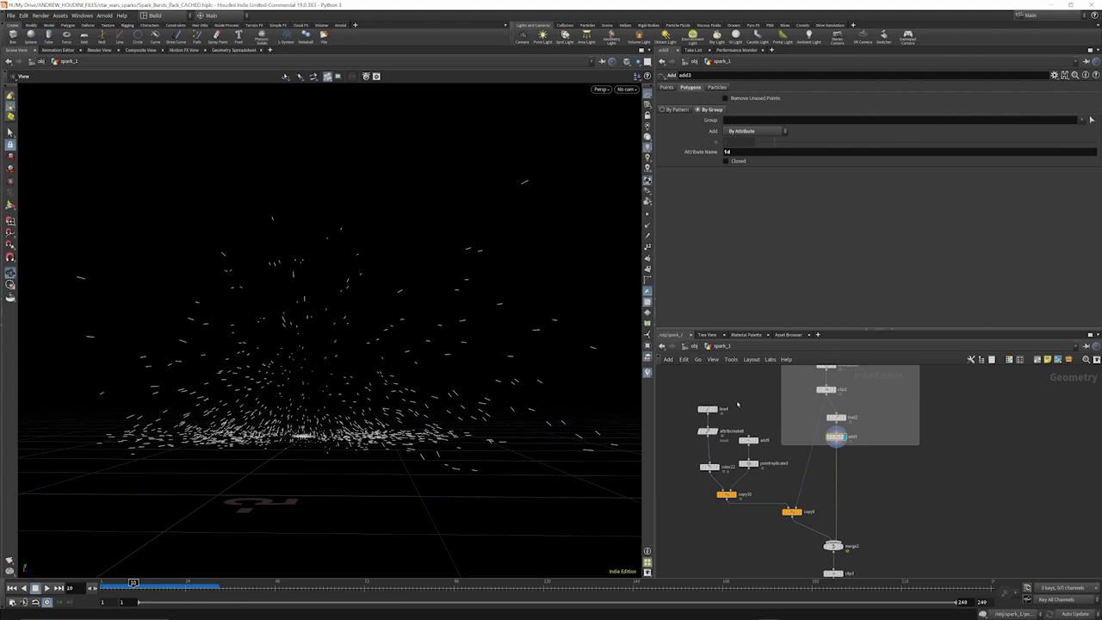
left_click(730, 494)
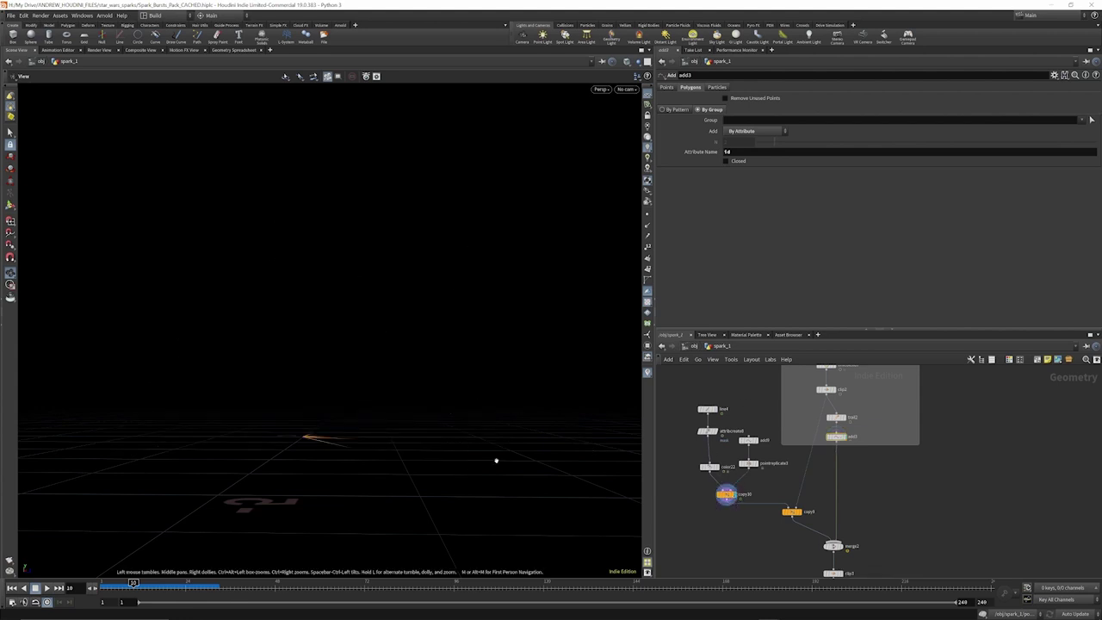
Display clip2 and then the copy9 node that copies the small sparks onto its points, scrubbing back to frame 7
mouse_move(800, 520)
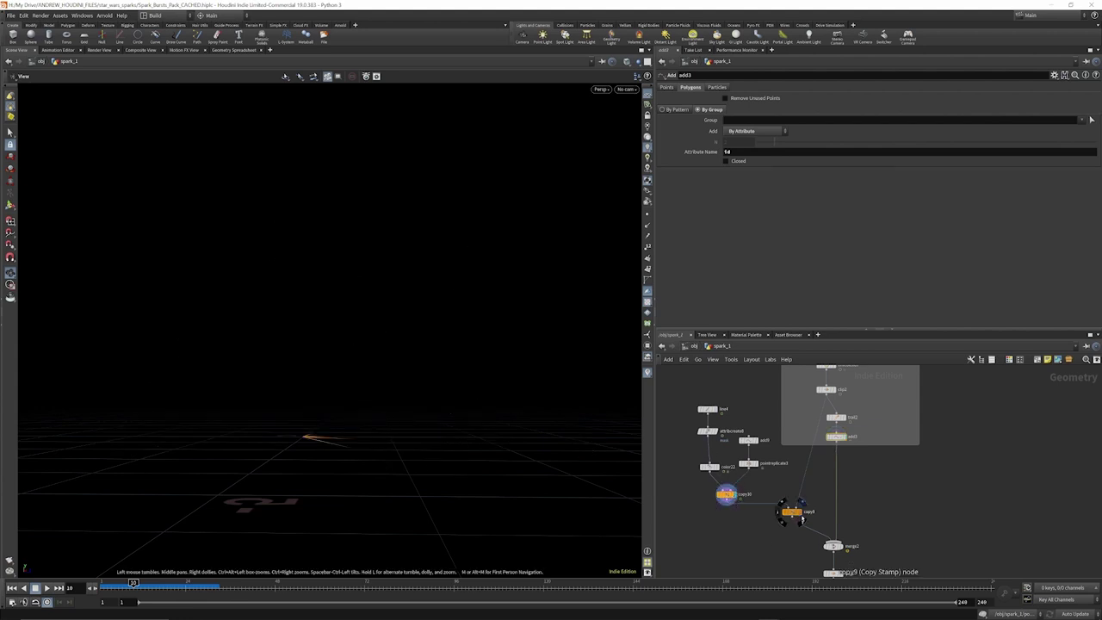
mouse_move(832, 394)
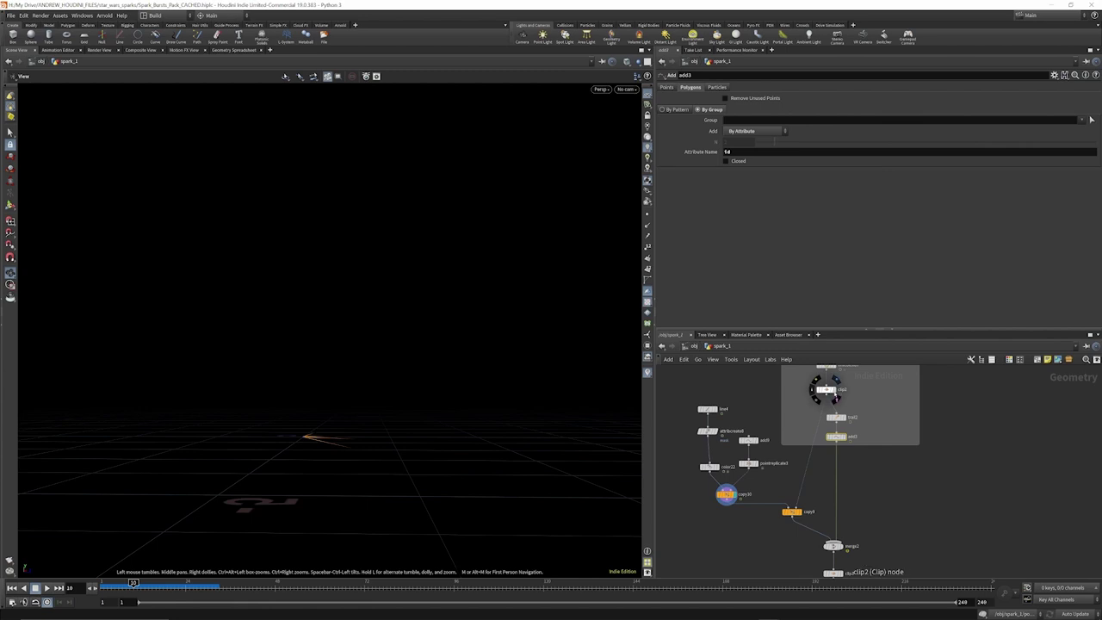
left_click(835, 395)
left_click(802, 512)
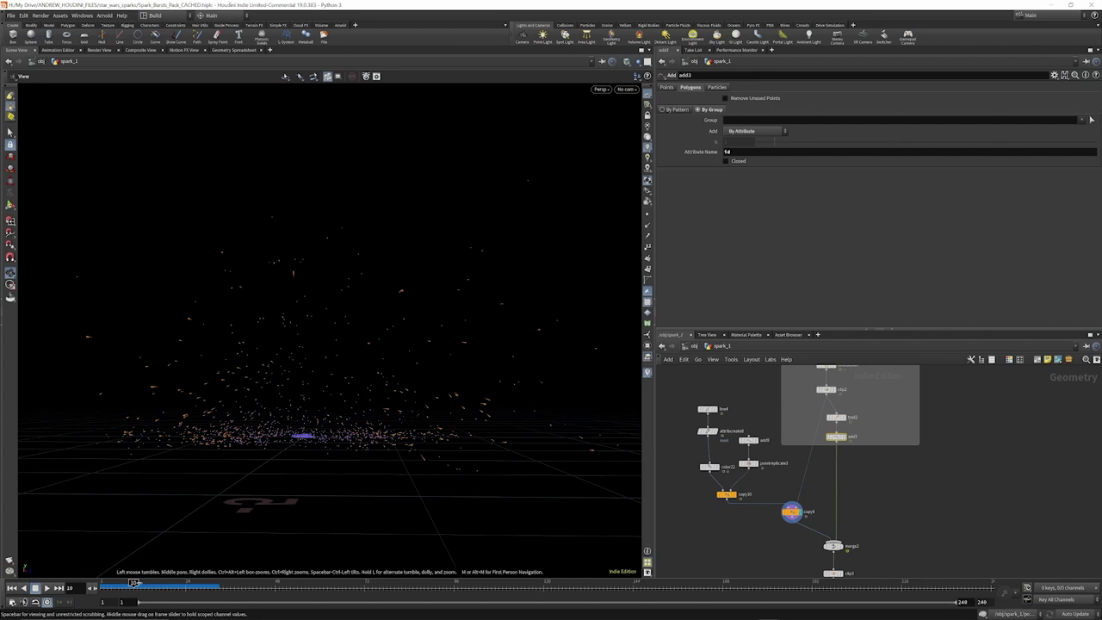
mouse_move(133, 583)
left_mouse_down()
mouse_move(109, 583)
mouse_move(140, 603)
mouse_move(110, 591)
mouse_move(121, 591)
left_mouse_up()
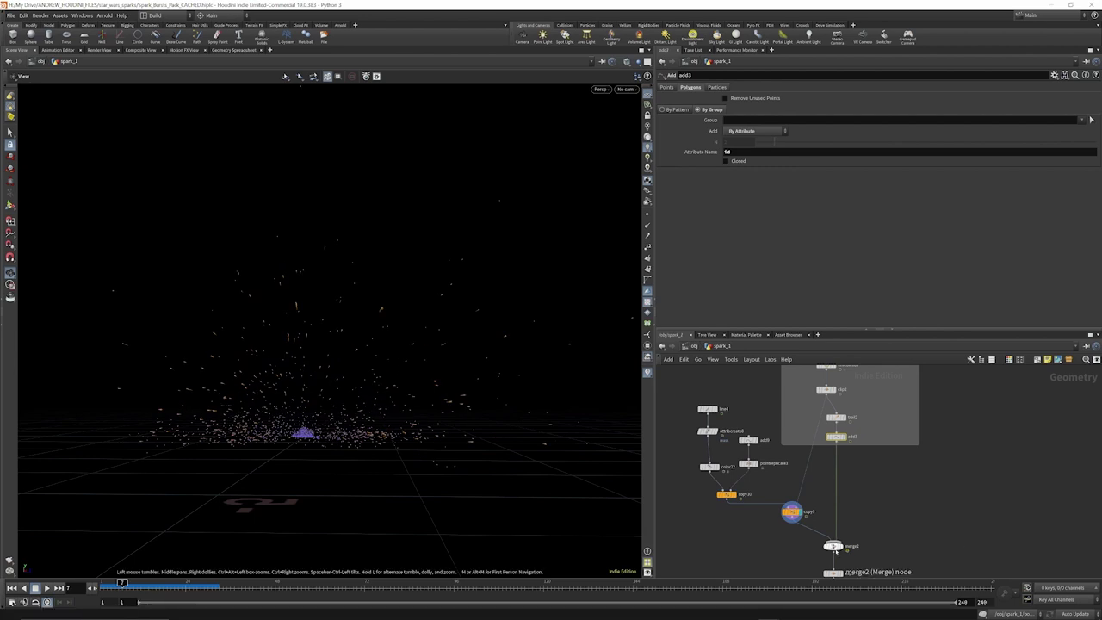
Display merge2's combined sparks and scrub the timeline to frame 9
left_click(841, 545)
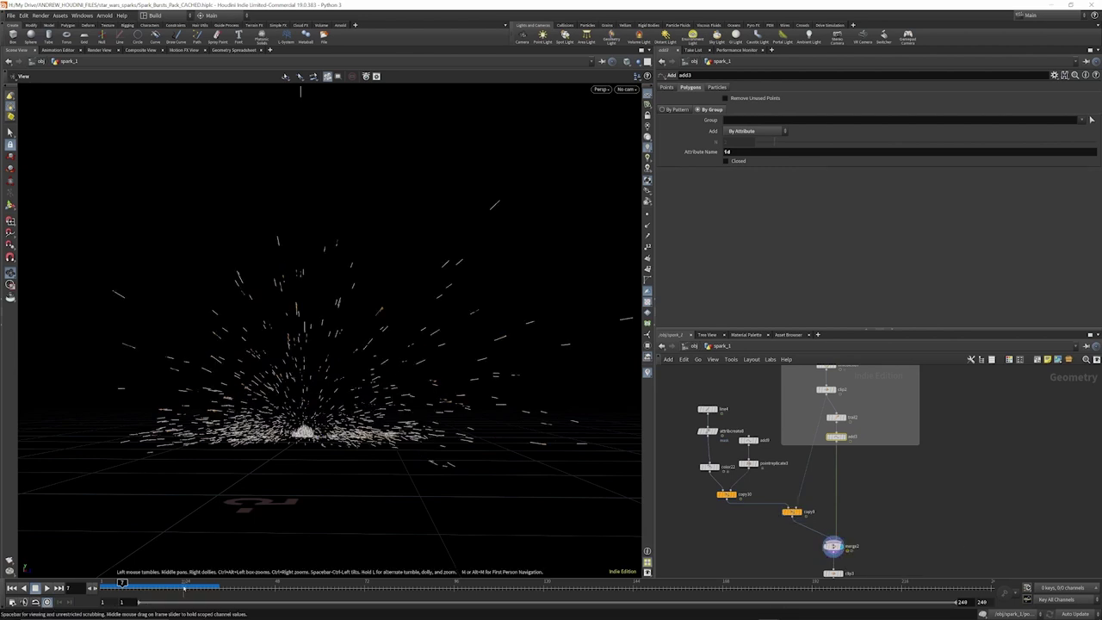
left_click_drag(122, 591, 129, 594)
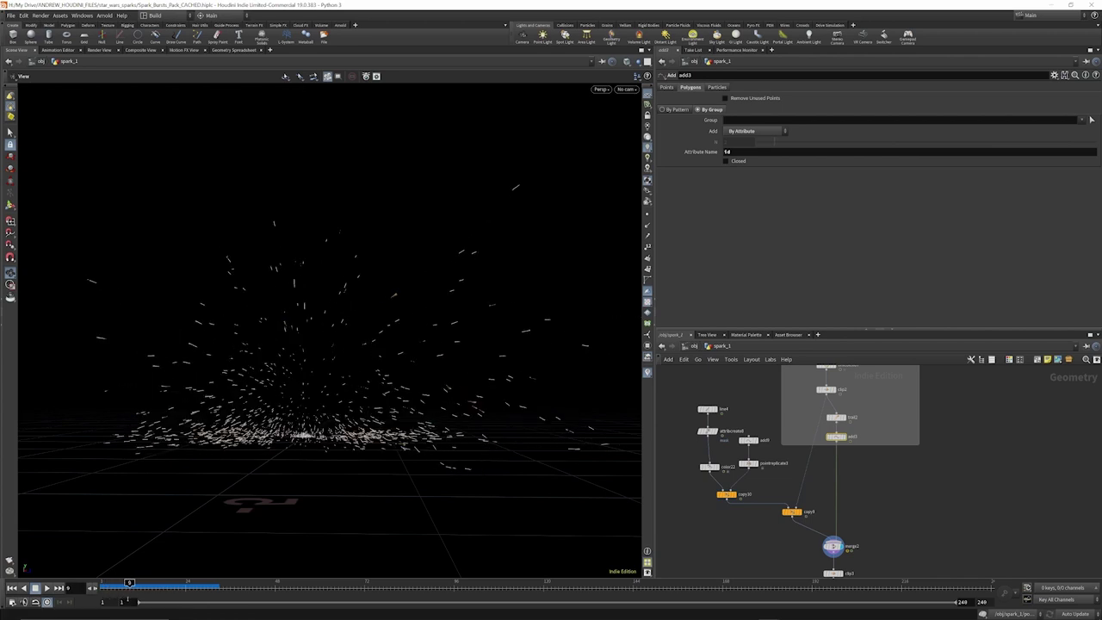
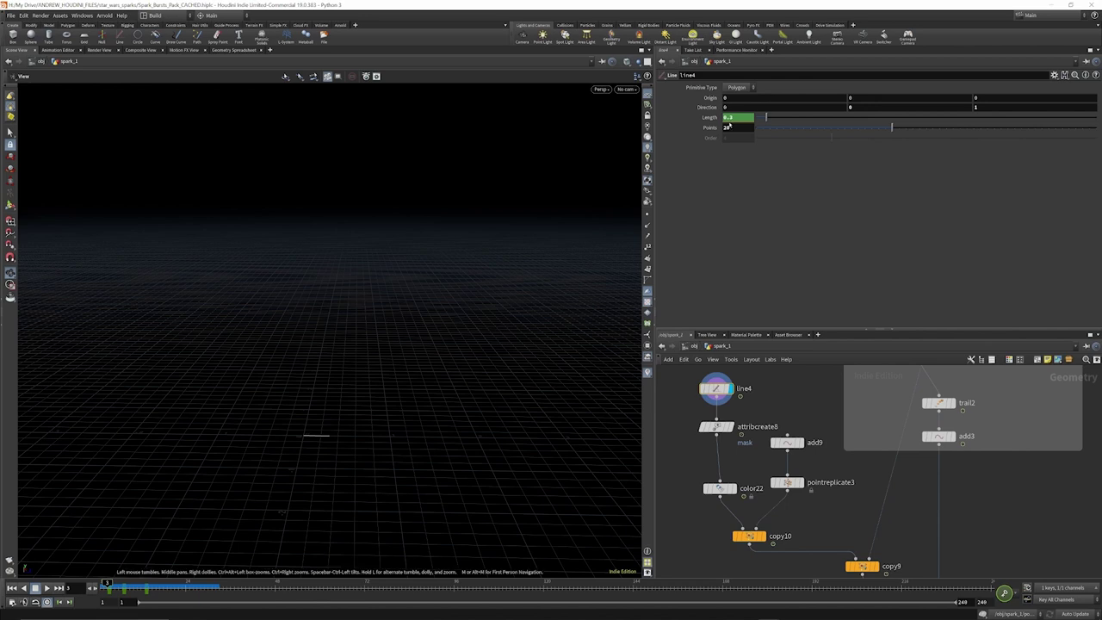
Scrub the timeline through frame 7 to frame 22 to examine line4's animated length
left_click_drag(118, 585, 122, 584)
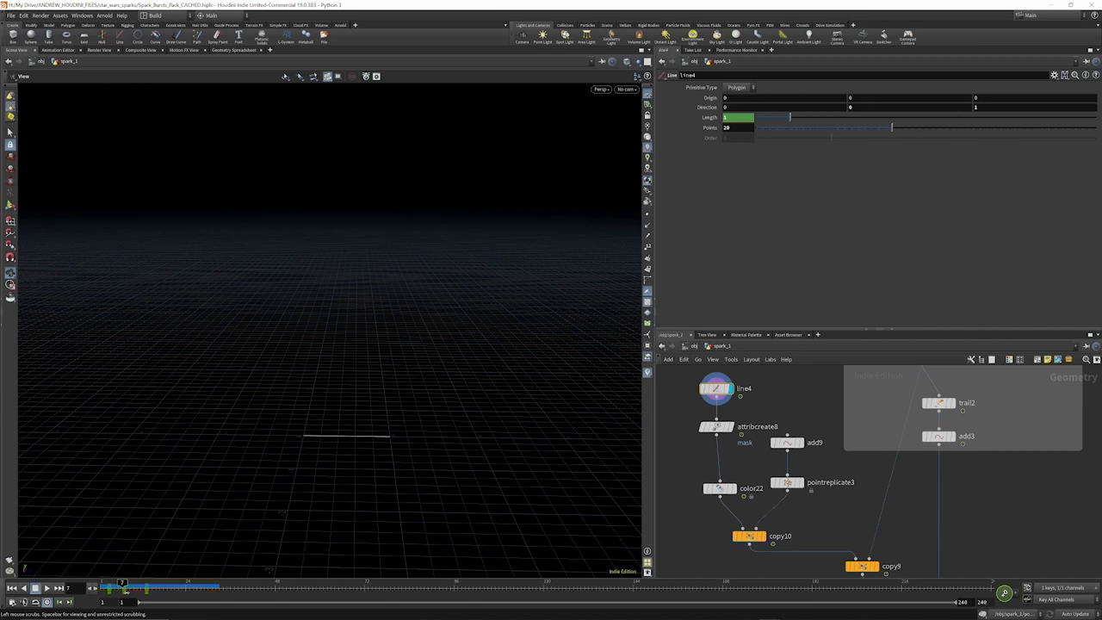
left_click_drag(124, 587, 146, 587)
left_click_drag(144, 586, 178, 586)
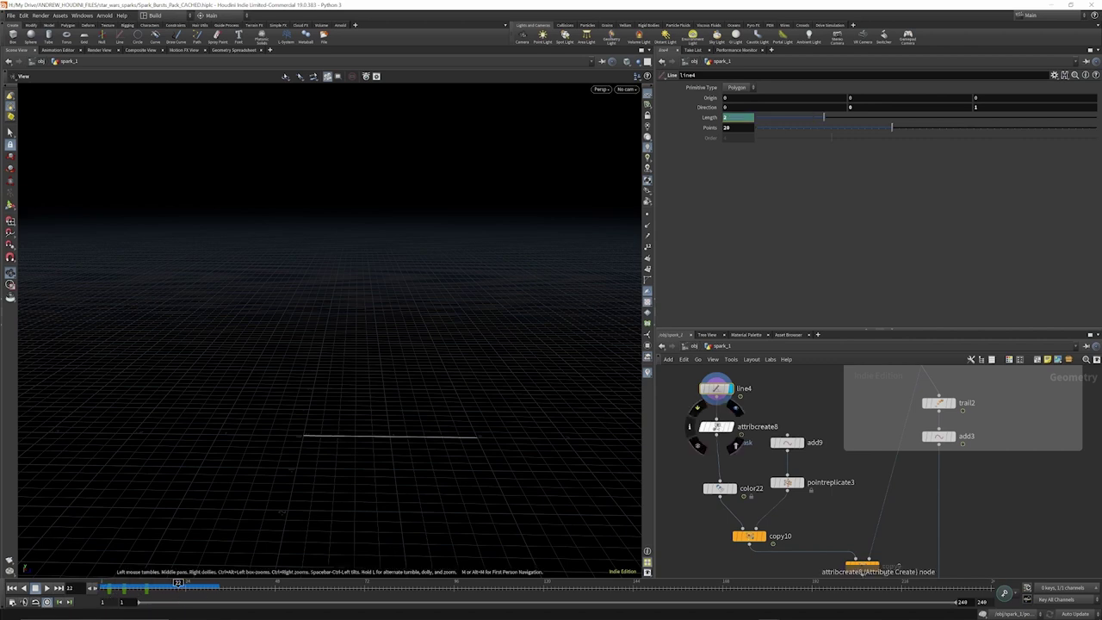
Examine attribcreate8's mask attribute settings, then open color22's mask-driven color ramp and display its result
left_click(717, 426)
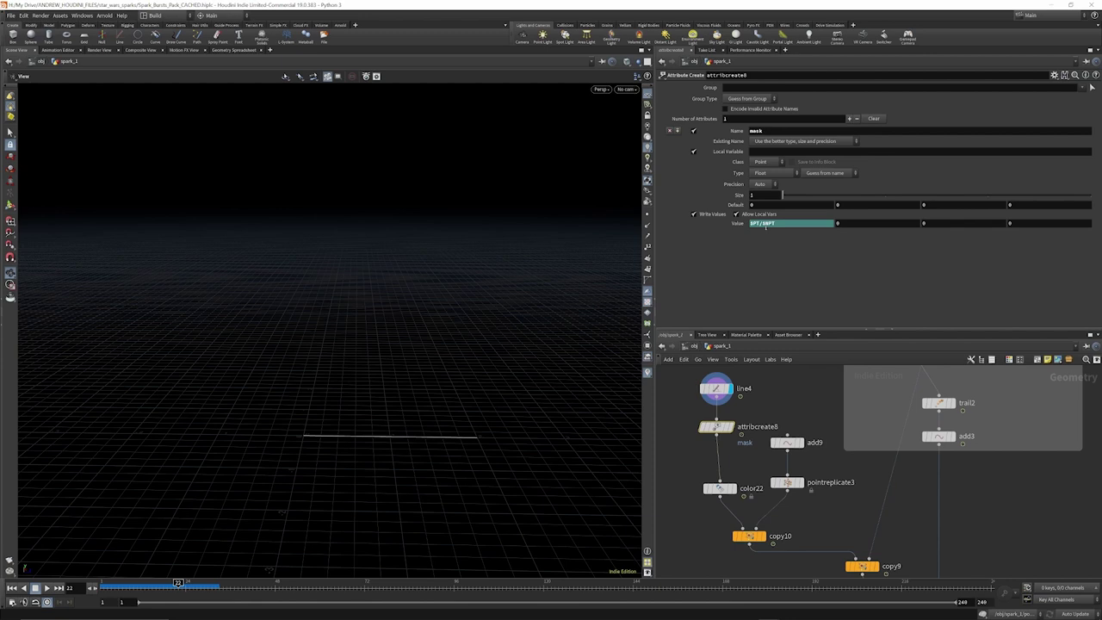
left_click(717, 478)
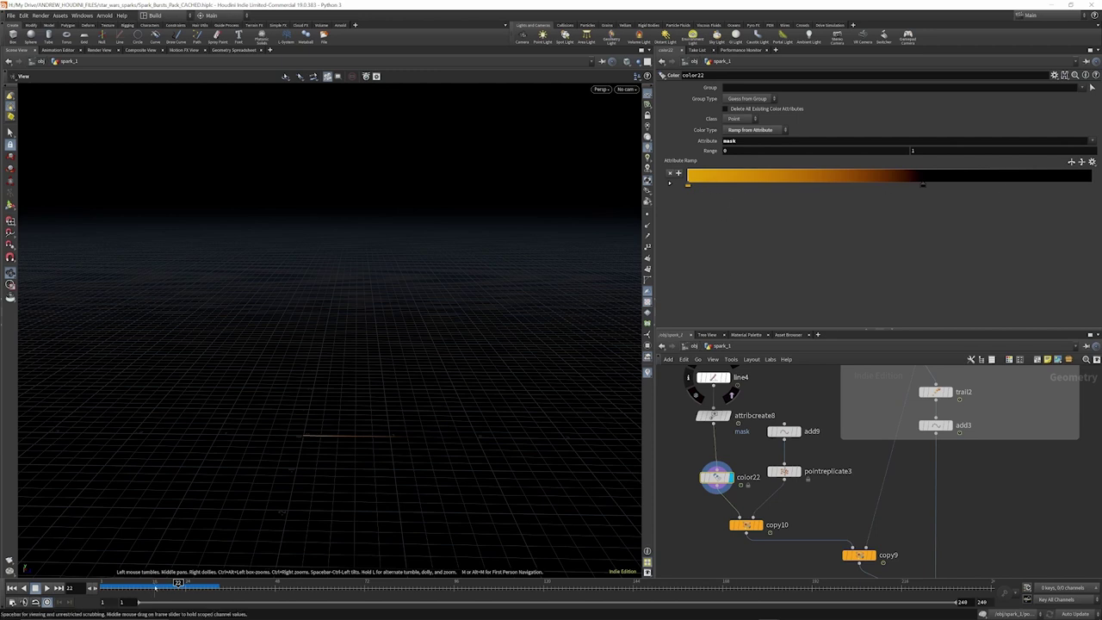
Open the add9 node's point settings and display its result in the viewport
middle_click_drag(801, 431, 803, 406)
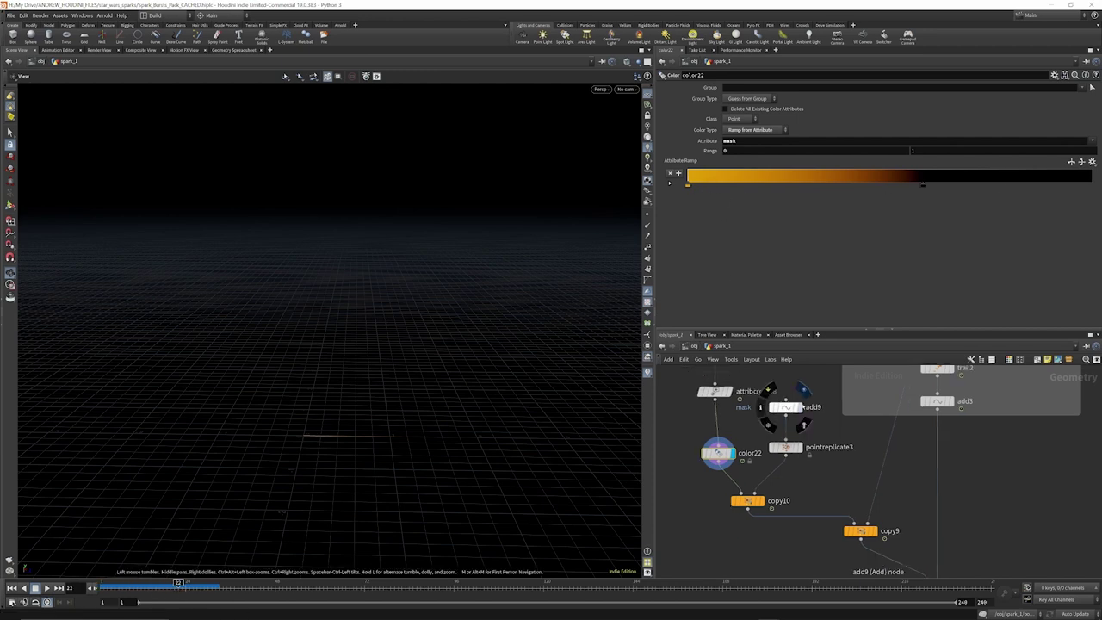
left_click(798, 409)
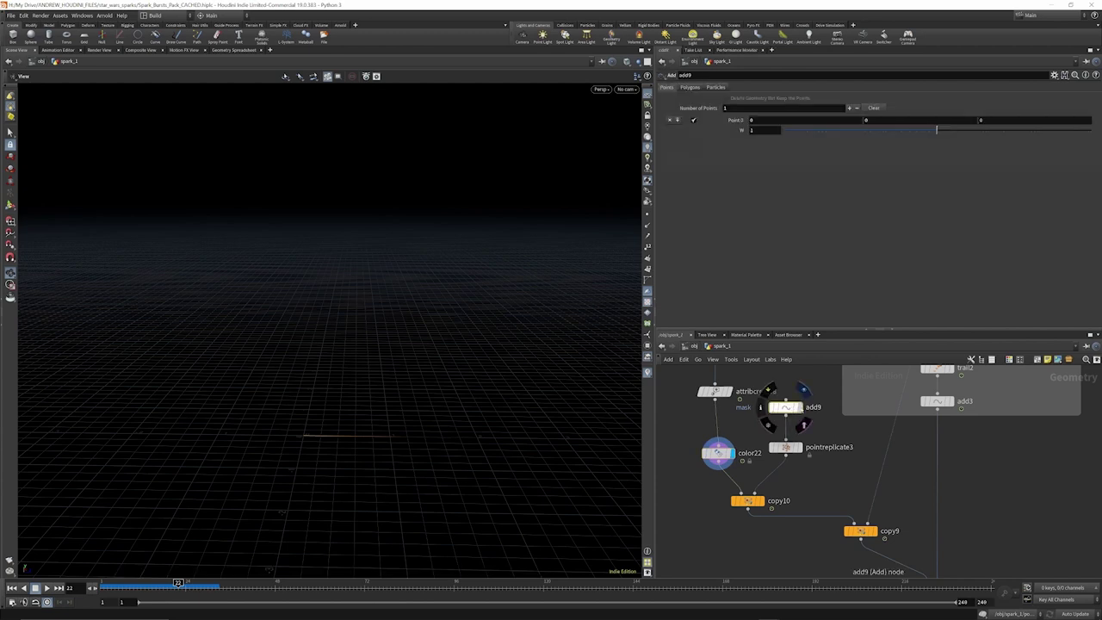
left_click(799, 407)
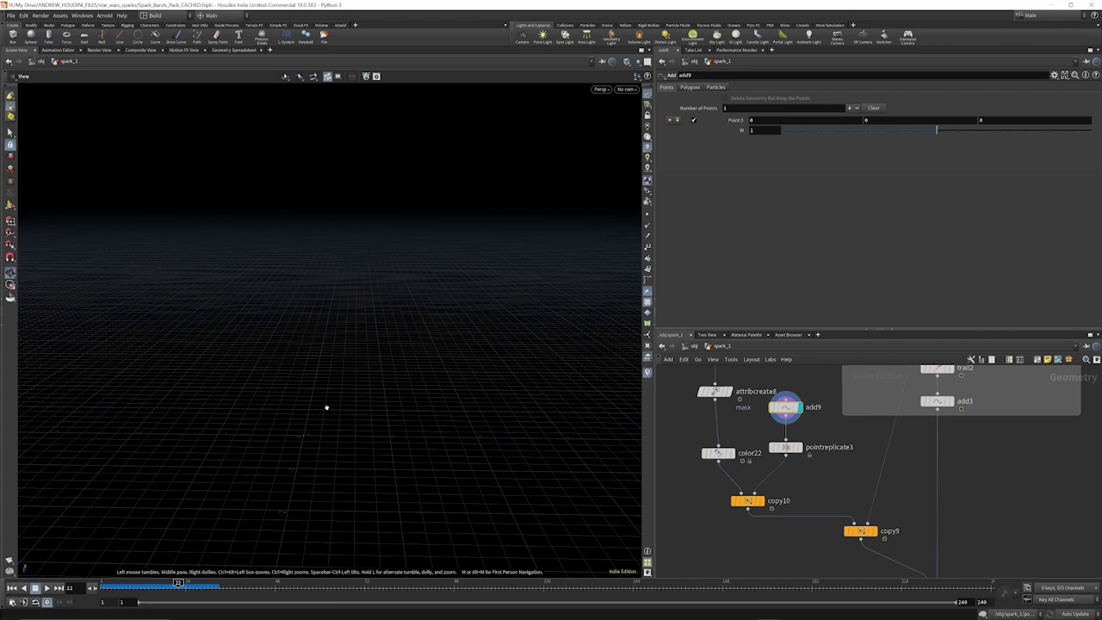
Display pointreplicate3's result and examine its Shape, Noise, Attributes and Quantity settings
left_click(803, 429)
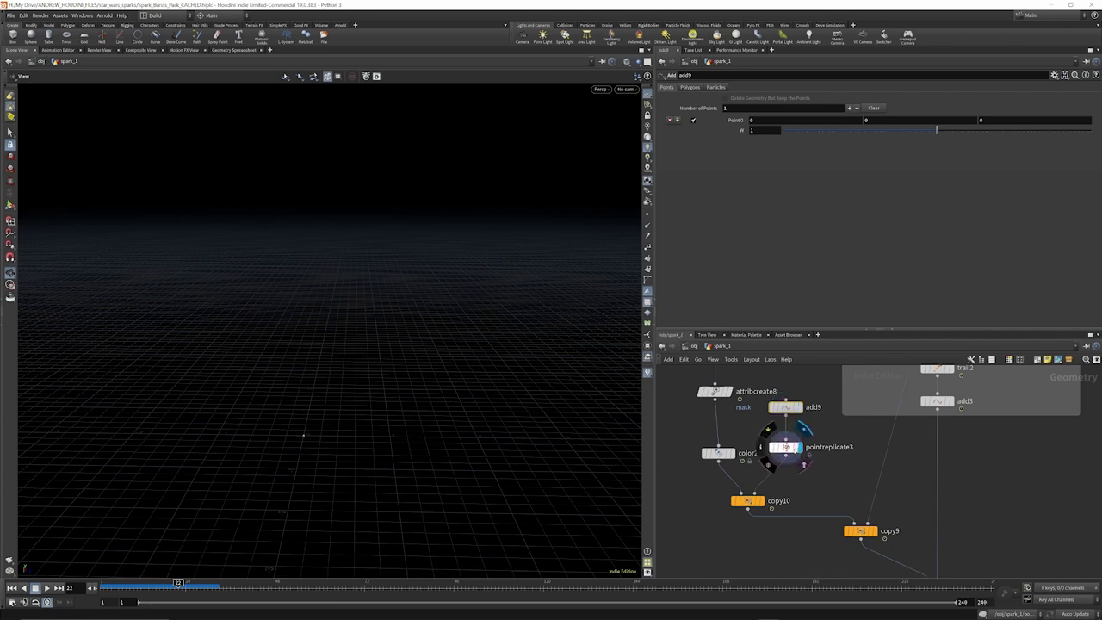
left_click(786, 447)
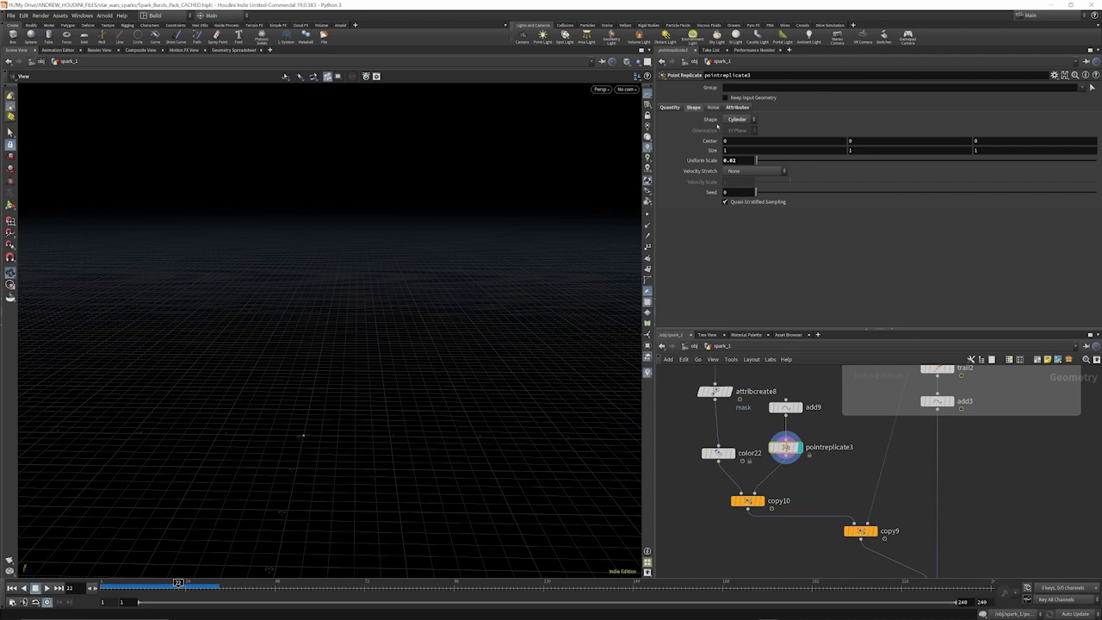
left_click(714, 108)
left_click(698, 108)
left_click(737, 108)
left_click(669, 108)
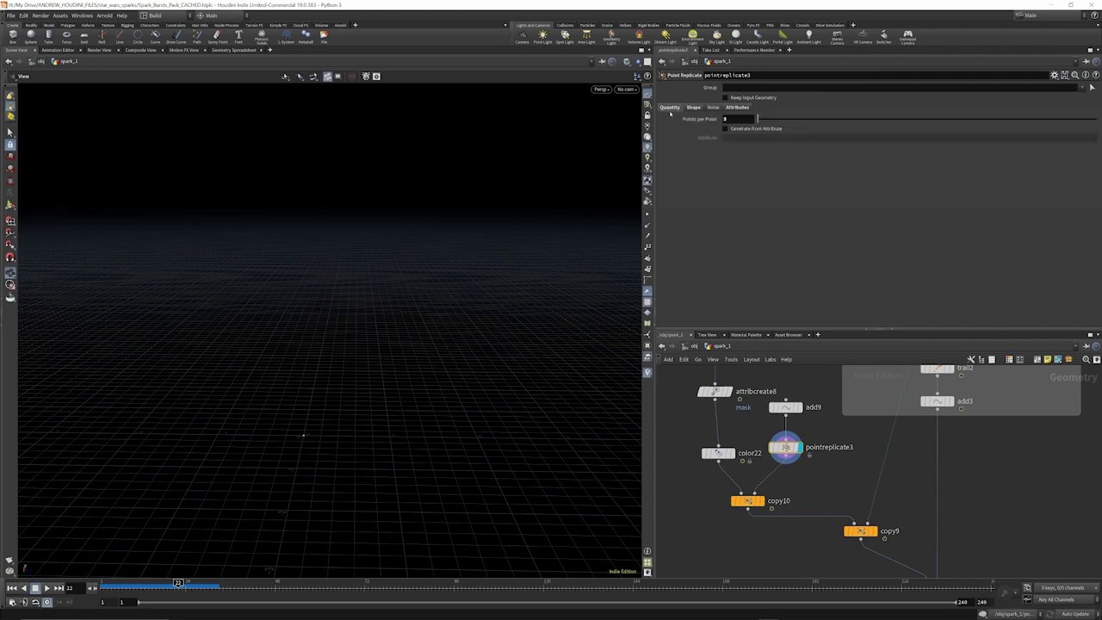
scroll(305, 439, "up", 8)
scroll(298, 422, "up", 8)
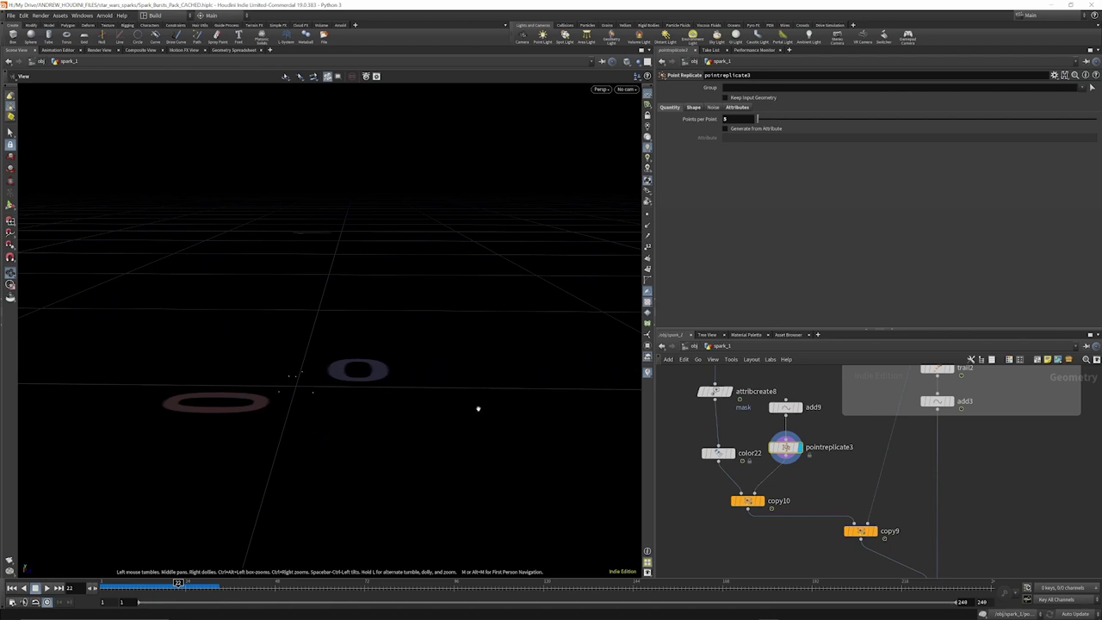
Compare add9's single source point with the replicated points by displaying add9 and pointreplicate3 in turn
left_click(799, 407)
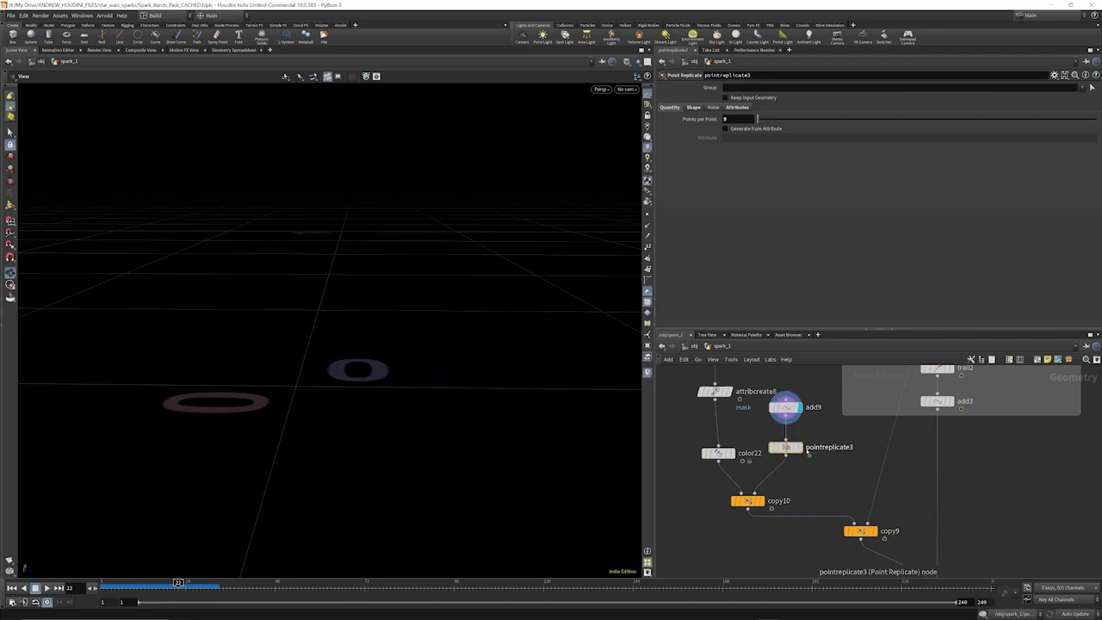
mouse_move(789, 449)
left_click(804, 430)
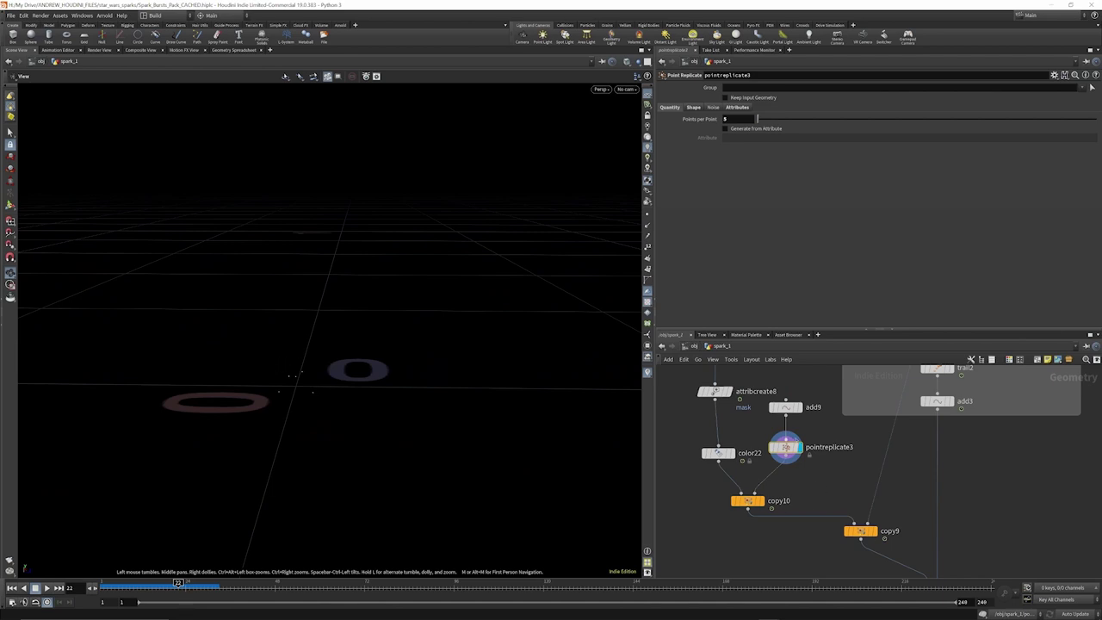
Display copy10's lines copied onto the replicated points and compare them with color22's single line
scroll(773, 468, "down", 3)
scroll(773, 466, "up", 4)
mouse_move(775, 470)
left_click(772, 447)
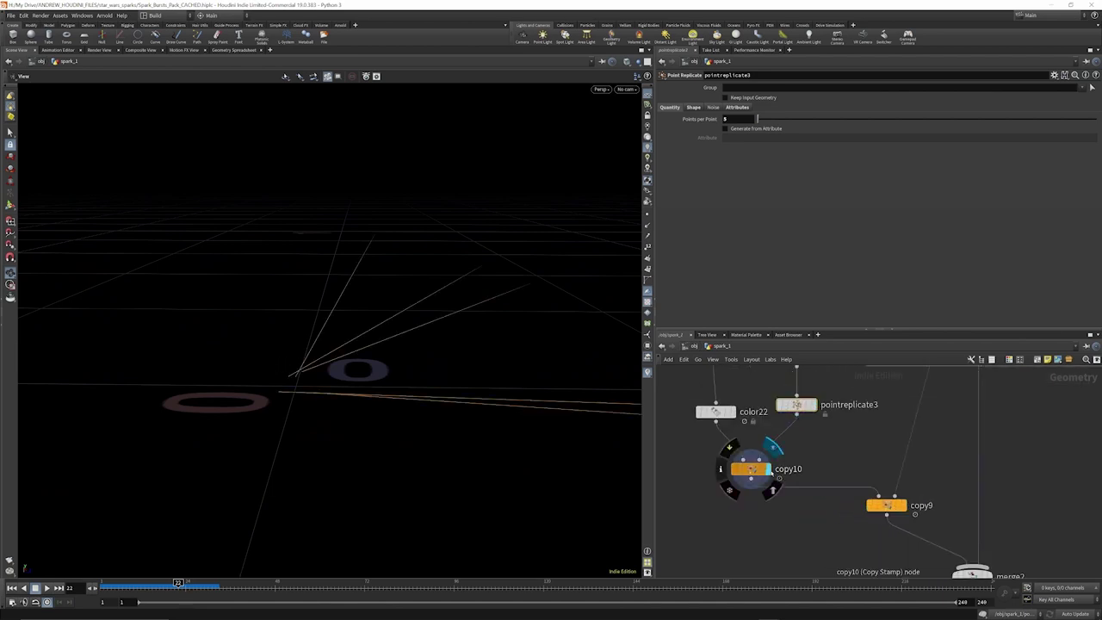
scroll(771, 472, "down", 2)
left_click(746, 420)
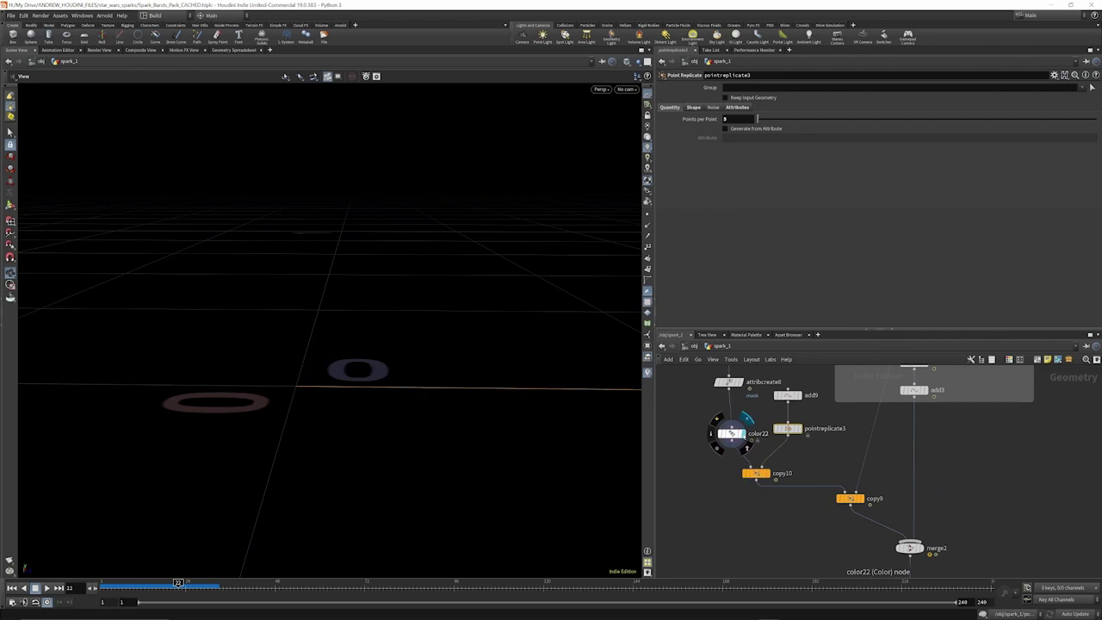
left_click(772, 458)
middle_click_drag(258, 378, 244, 374)
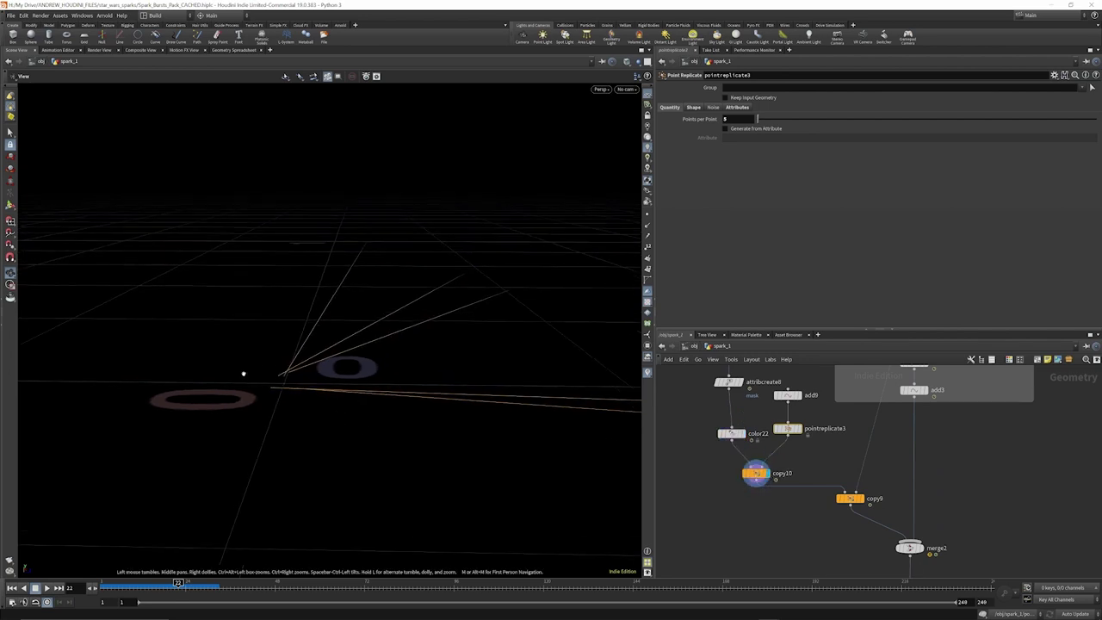
scroll(244, 374, "down", 3)
left_click_drag(243, 373, 265, 398)
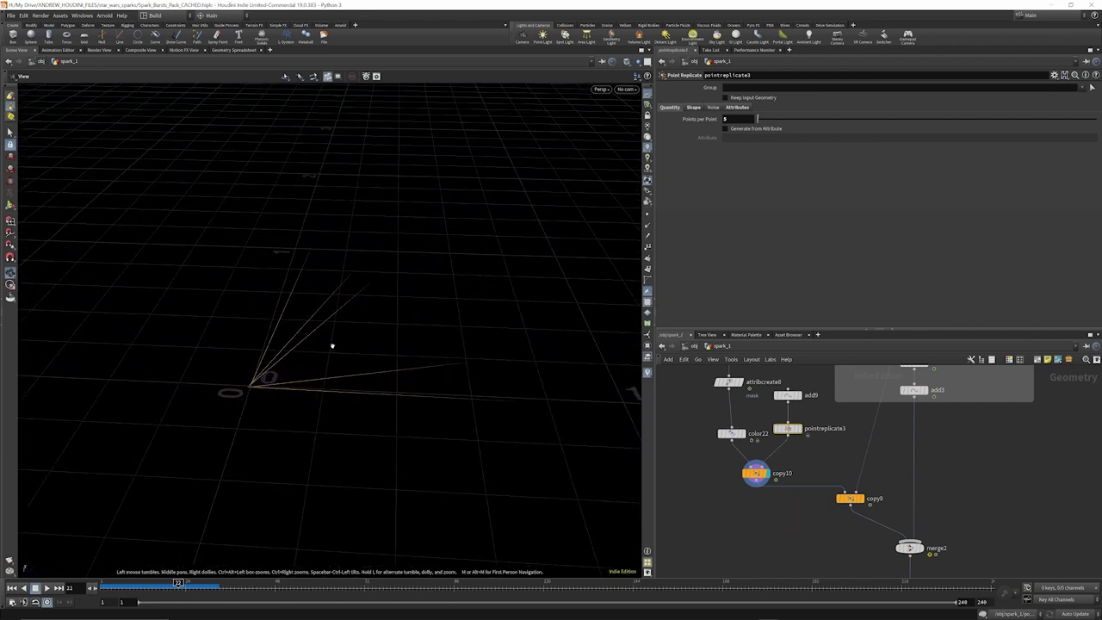
Display copy9's result to examine the small line clusters copied onto the simulated particles
scroll(812, 513, "down", 2)
scroll(848, 482, "up", 4)
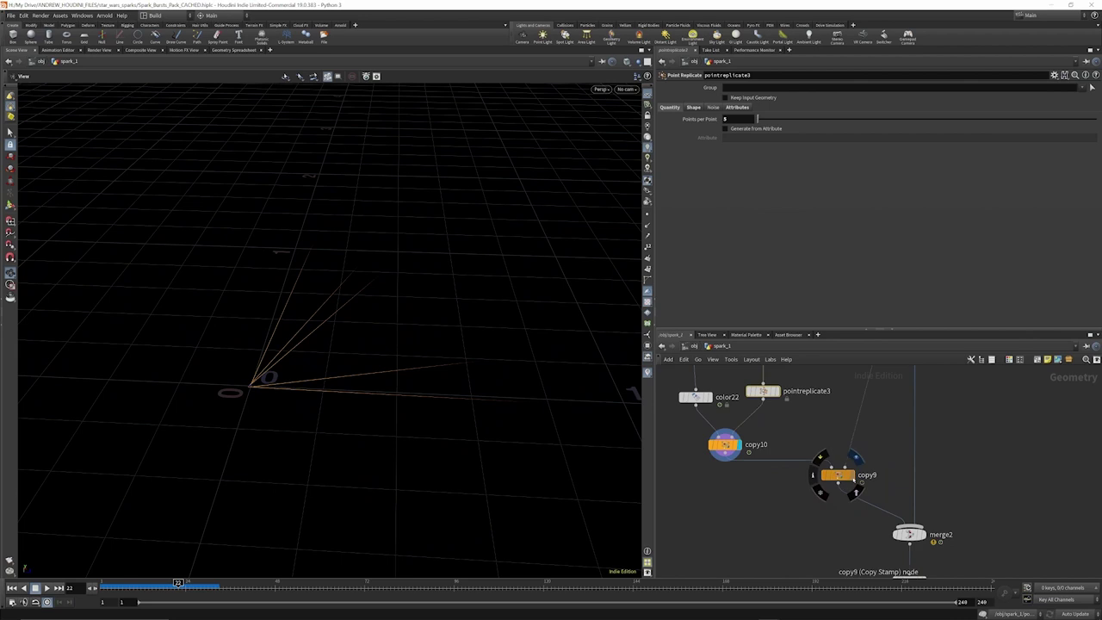
left_click(854, 457)
scroll(714, 511, "down", 3)
scroll(771, 449, "down", 2)
left_click_drag(558, 371, 357, 315)
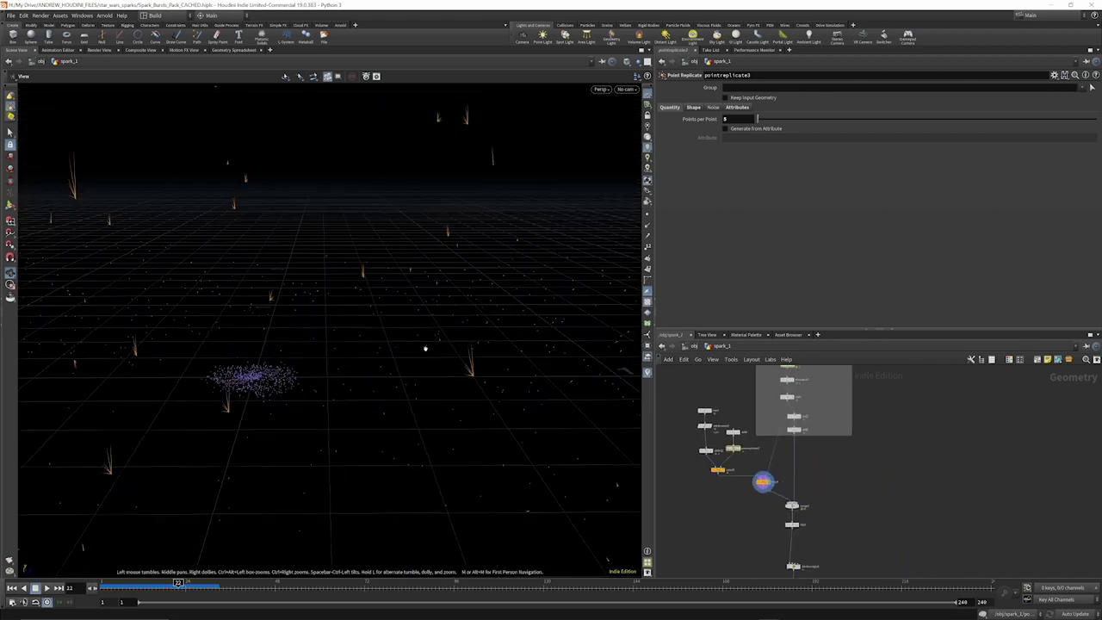
scroll(784, 466, "up", 3)
scroll(809, 474, "down", 2)
scroll(688, 454, "up", 4)
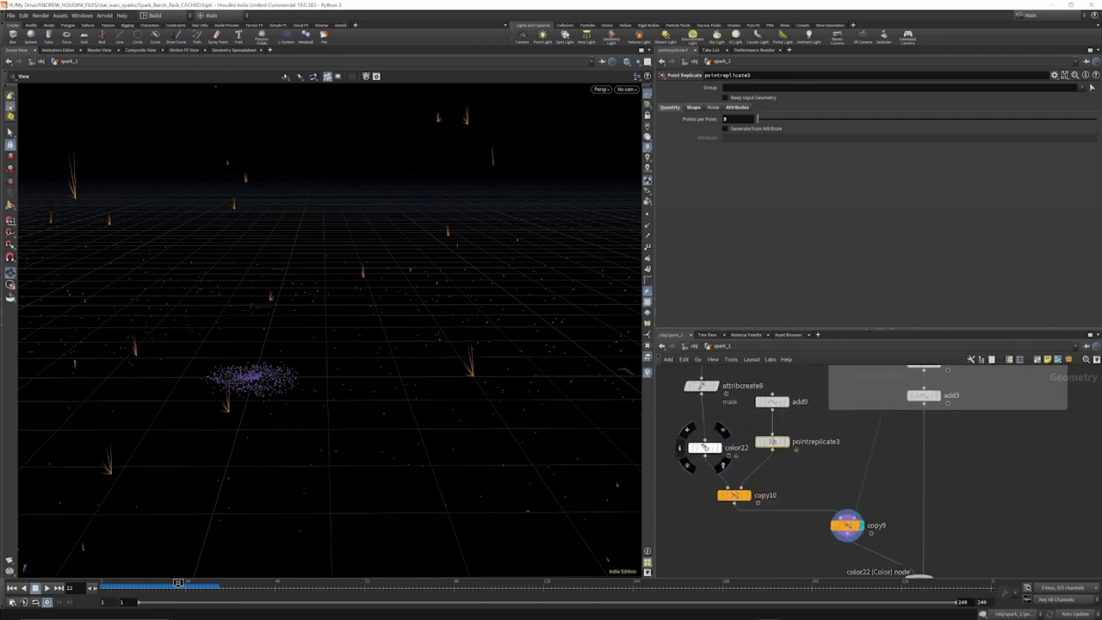
Try a velocity-length multiplier of 1 in copy9's Uniform Scale expression and restore it to 0.1
left_click(849, 525)
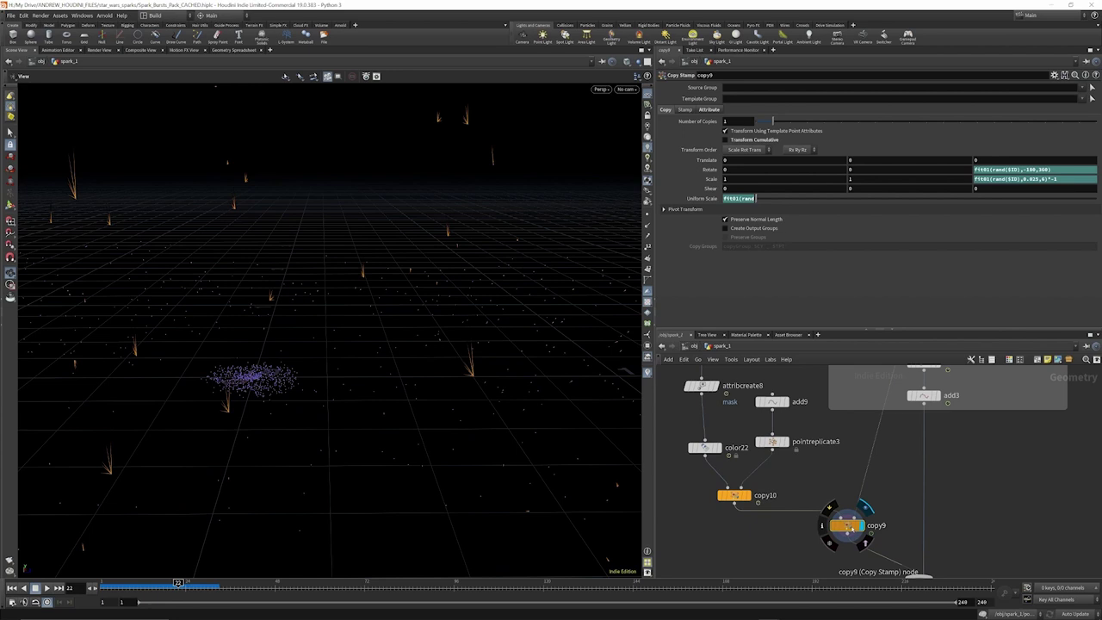
left_click(704, 199)
left_click(703, 199)
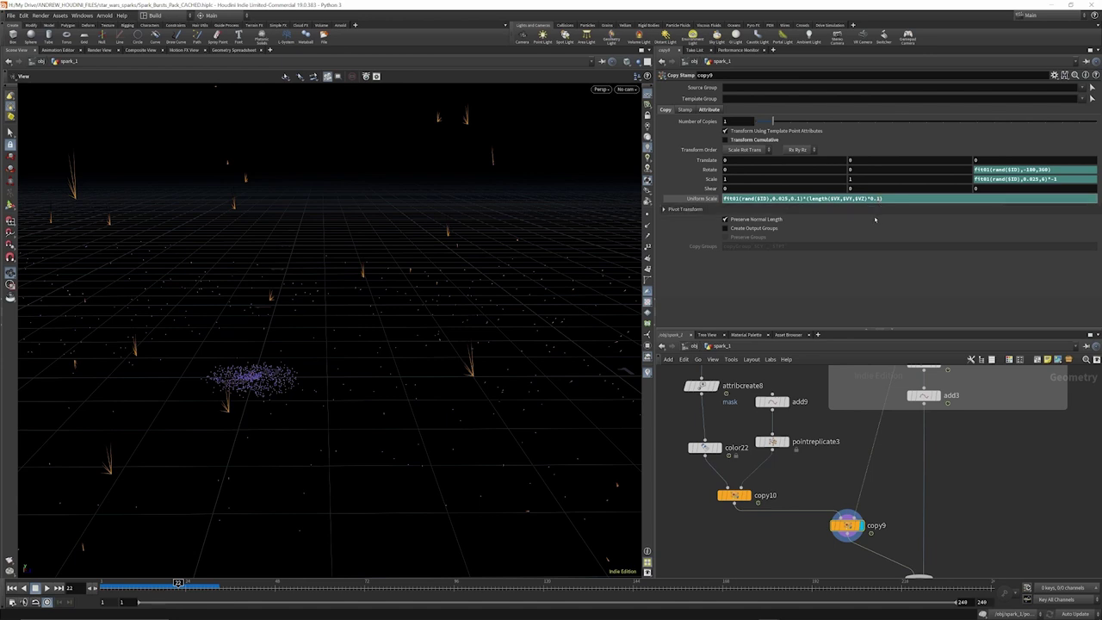
mouse_move(875, 219)
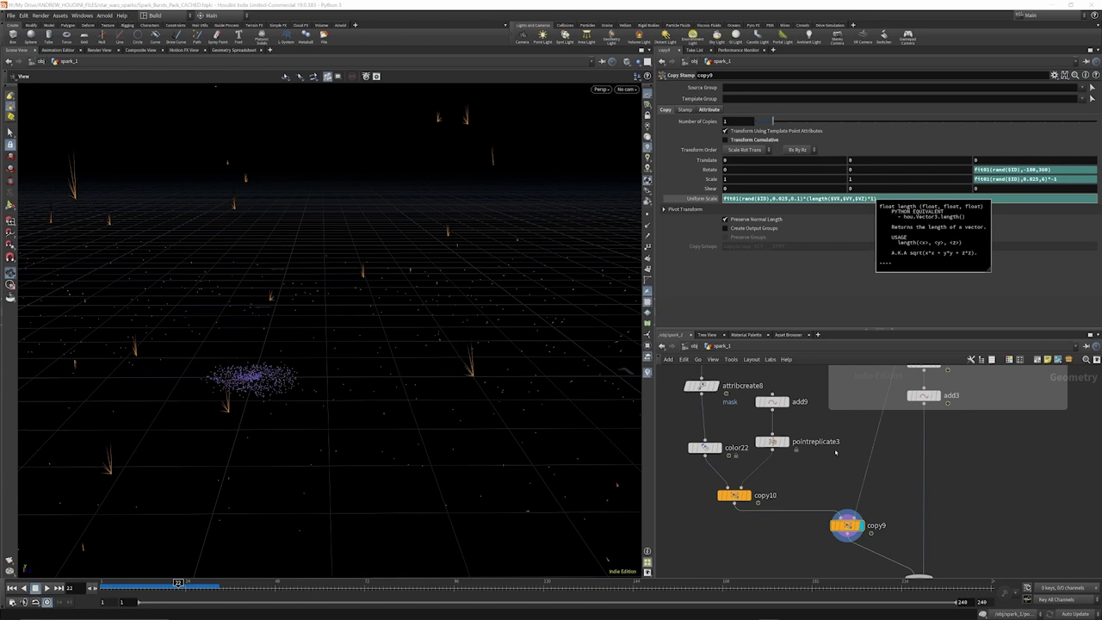
key("Return")
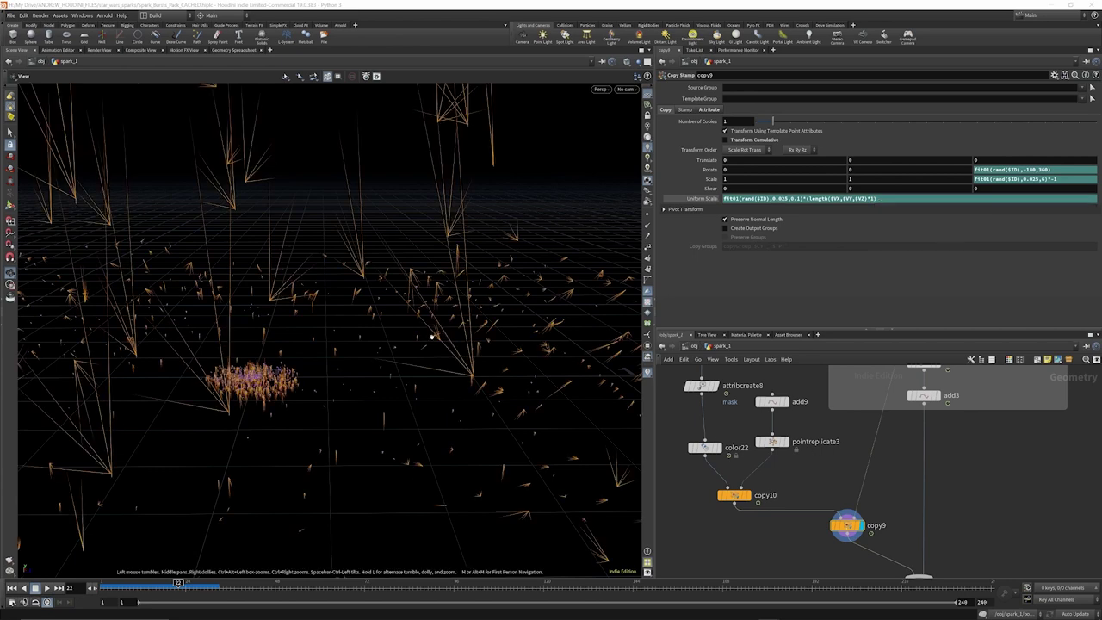
scroll(356, 337, "down", 6)
left_click_drag(310, 549, 315, 532)
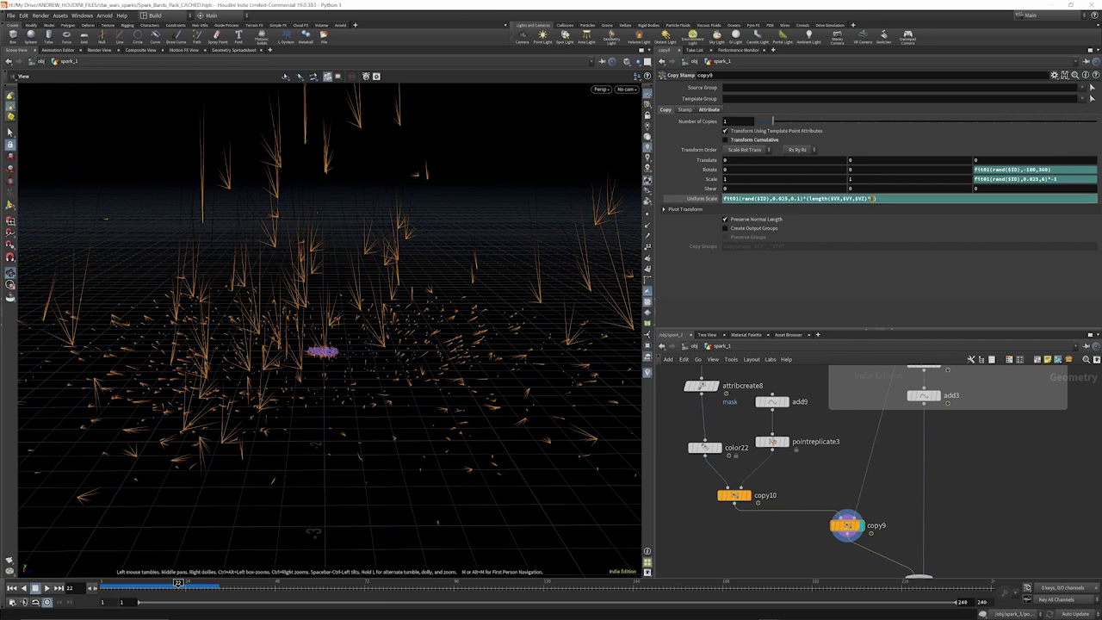
left_click(872, 199)
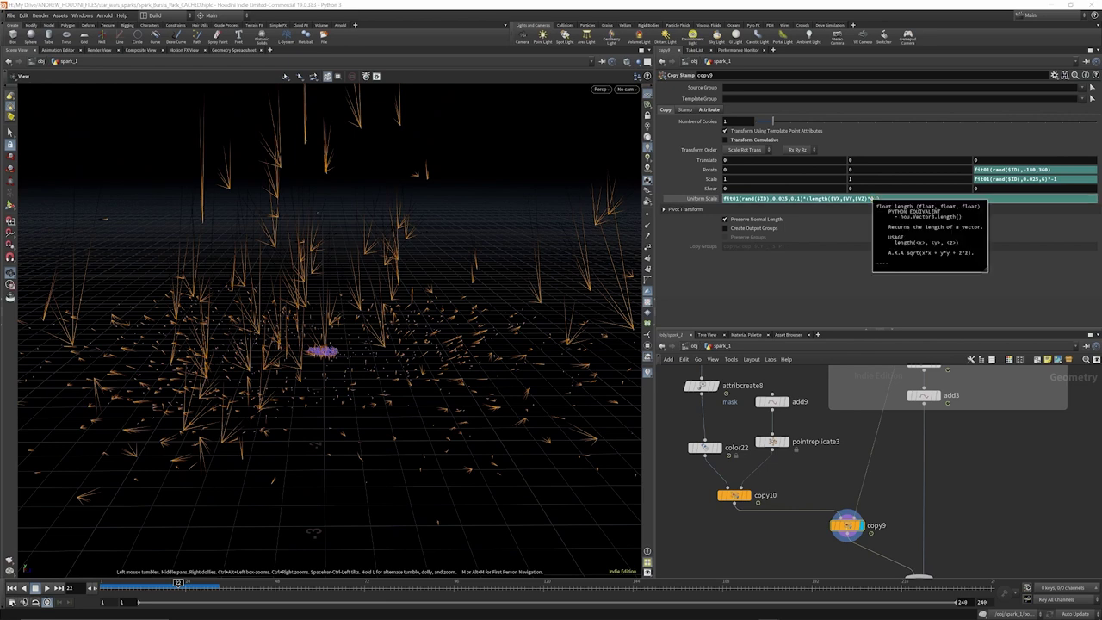
key("Return")
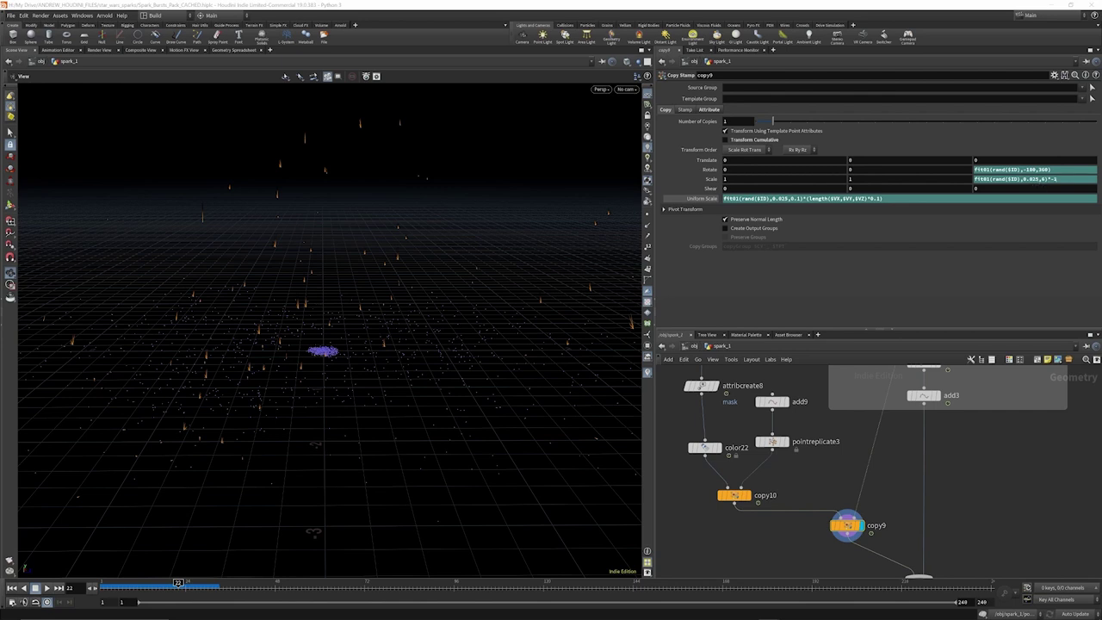
Try a multiplier of 1 in copy9's Z Scale expression and restore it to -1
key("Return")
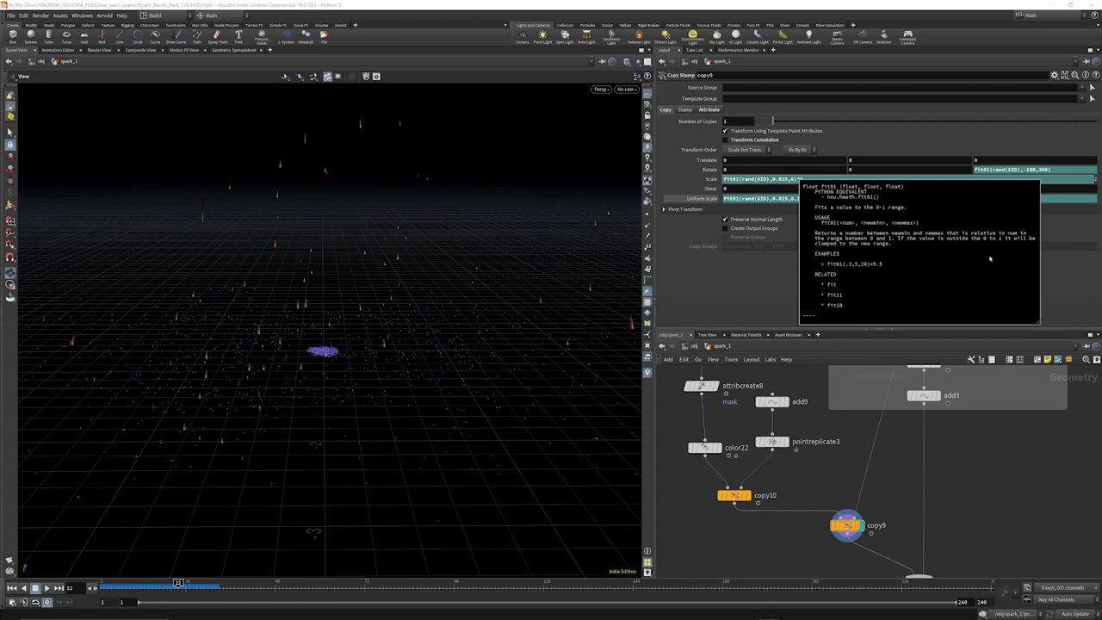
scroll(384, 350, "up", 3)
left_click_drag(385, 344, 386, 336)
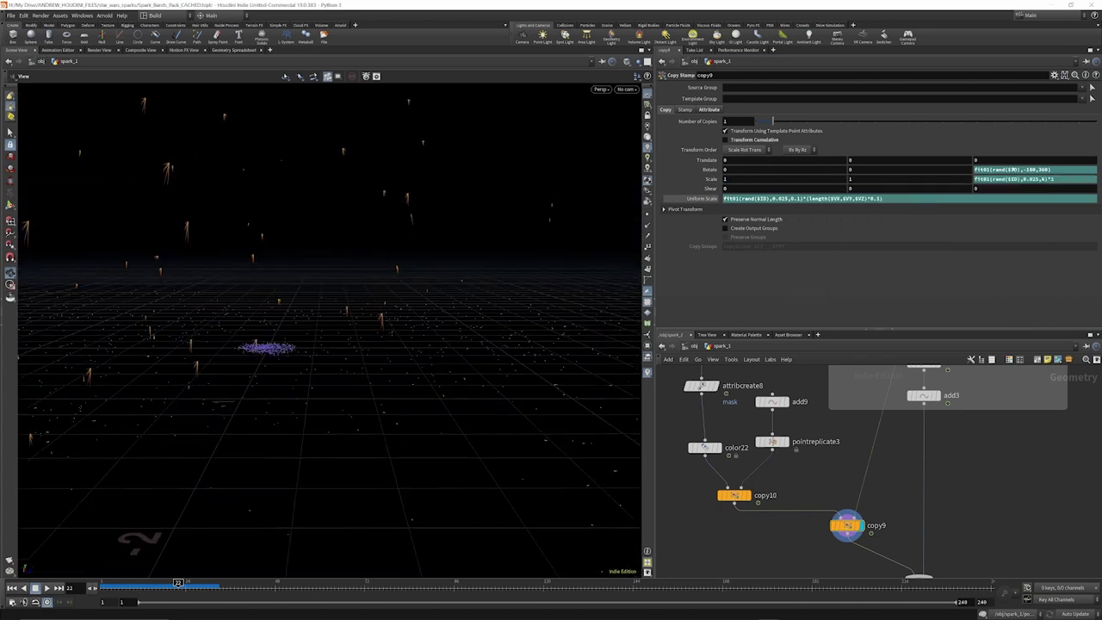
left_click(1053, 179)
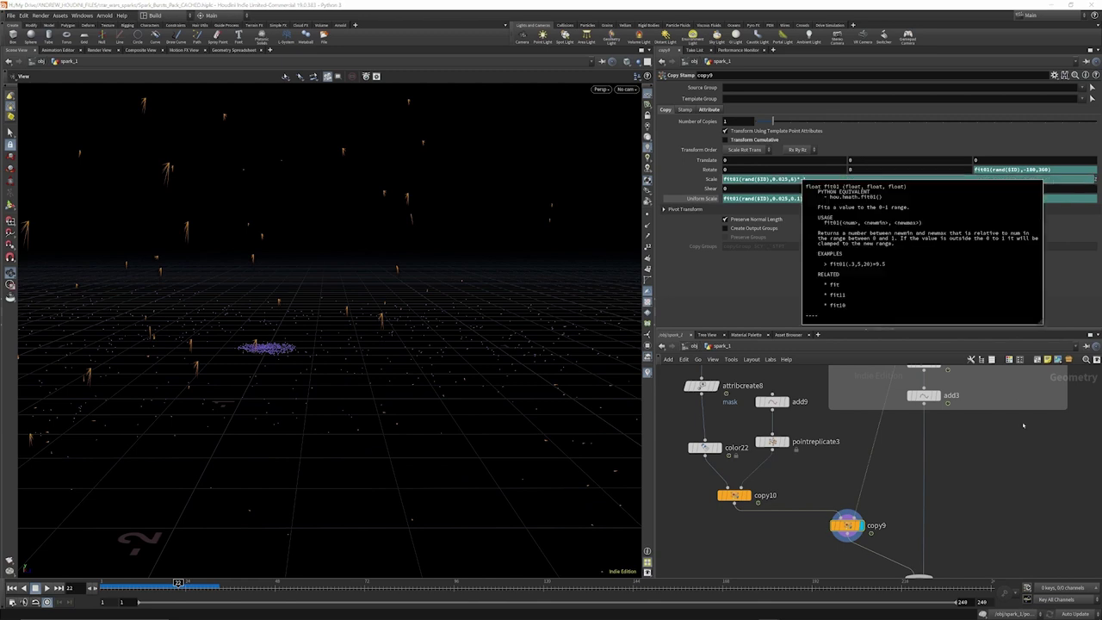
key("Return")
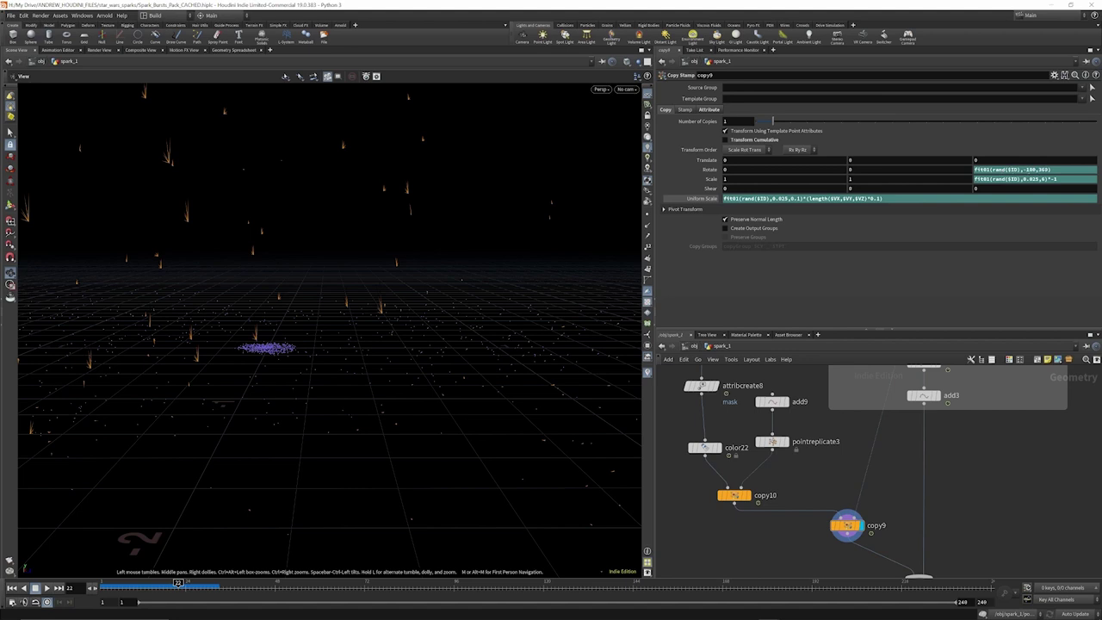
Scrub the timeline to frame 17 and on to frame 31 to examine copy9's small sparks over time
mouse_move(179, 586)
left_mouse_down()
mouse_move(118, 587)
mouse_move(159, 586)
left_mouse_up()
scroll(390, 324, "down", 2)
left_click_drag(391, 325, 360, 340)
scroll(419, 241, "up", 3)
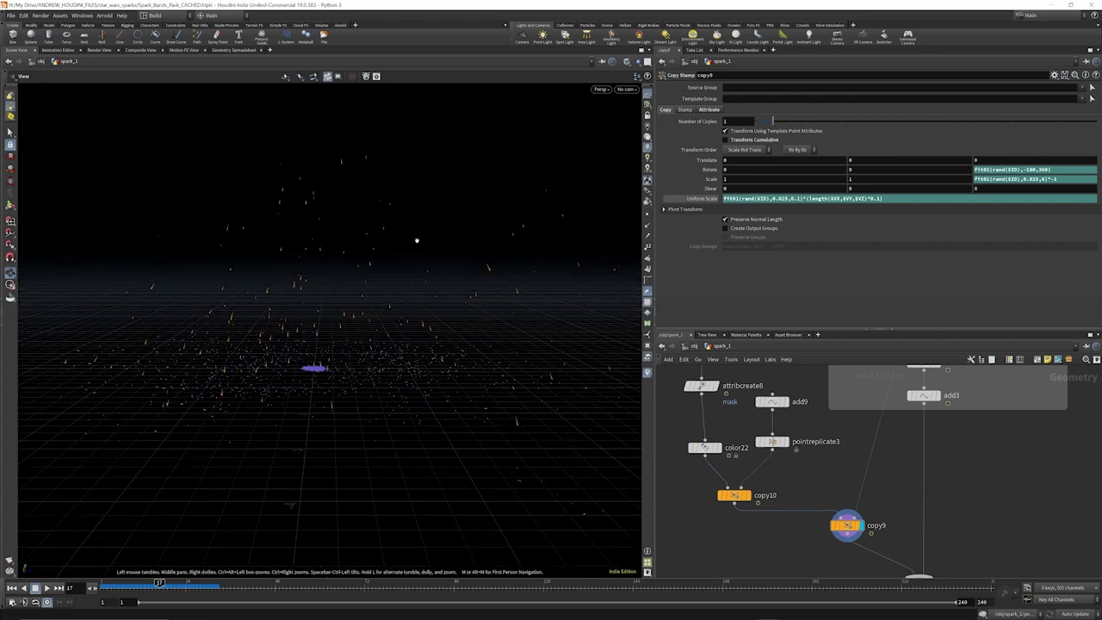
mouse_move(159, 588)
left_mouse_down()
mouse_move(118, 585)
mouse_move(167, 594)
mouse_move(105, 594)
mouse_move(172, 594)
mouse_move(106, 595)
mouse_move(157, 584)
mouse_move(105, 585)
mouse_move(211, 586)
left_mouse_up()
left_click_drag(359, 337, 321, 296, "alt")
Display merge2's combined sparks and scrub back to frame 8 to examine the burst
scroll(322, 305, "up", 2)
scroll(322, 305, "down", 4)
scroll(840, 459, "down", 4)
scroll(840, 458, "up", 4)
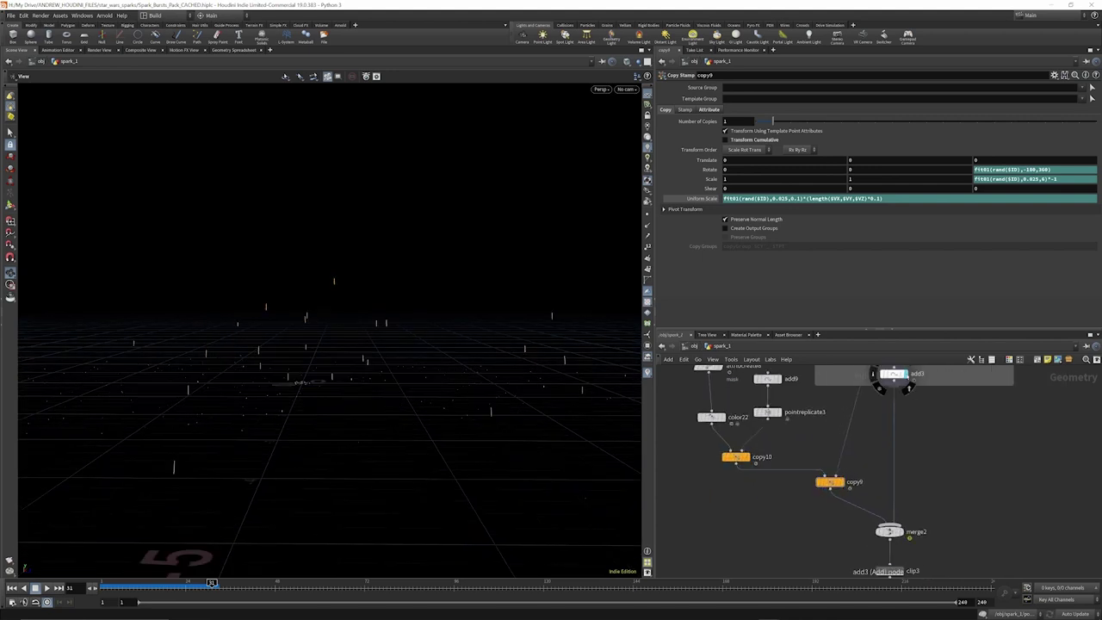
left_click(900, 531)
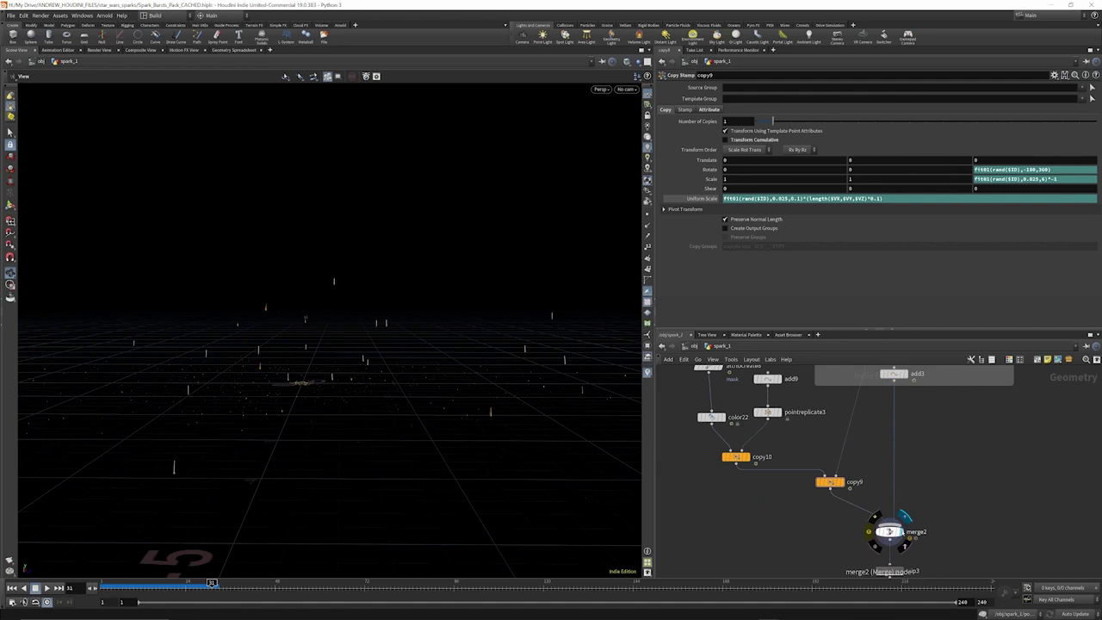
mouse_move(209, 588)
left_mouse_down()
mouse_move(113, 597)
mouse_move(123, 601)
left_mouse_up()
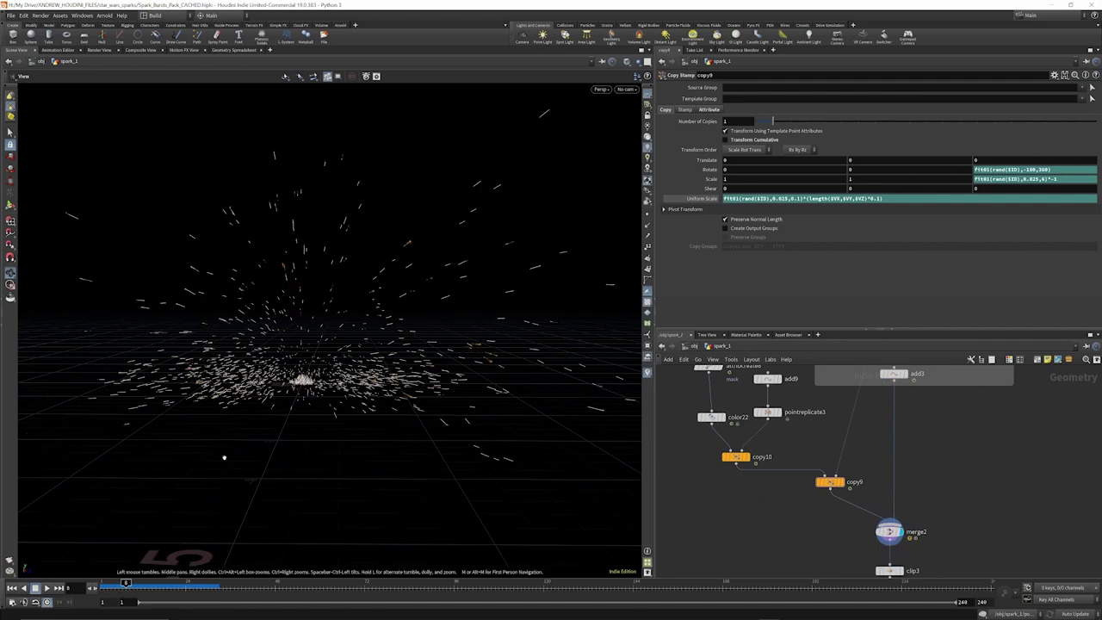
scroll(431, 241, "up", 5)
scroll(392, 233, "down", 2)
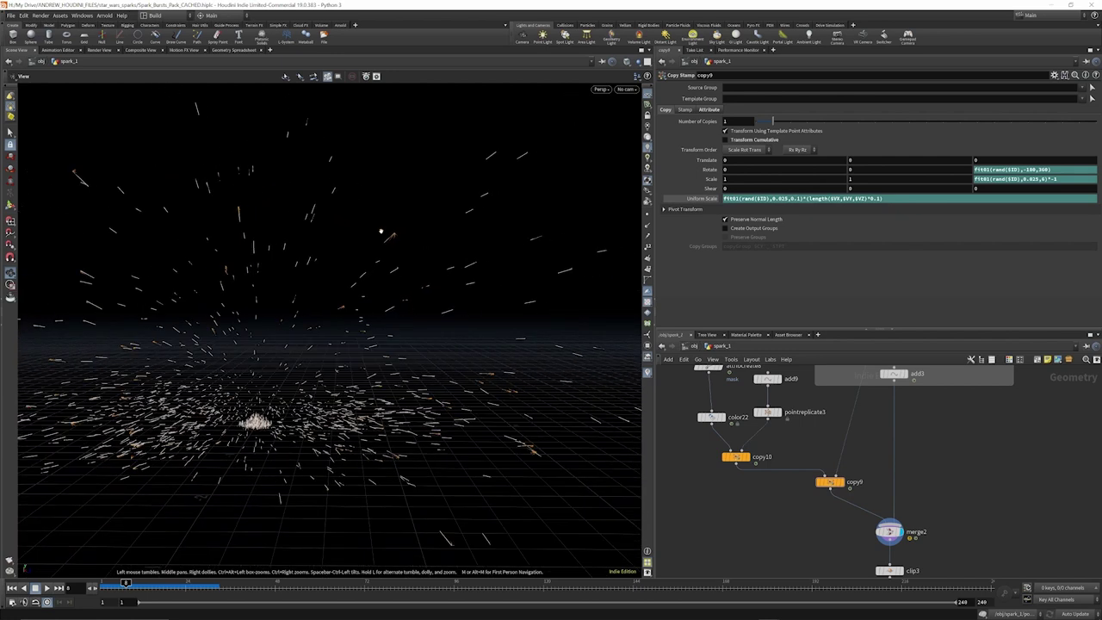
Compare clip3's result with merge2's unclipped sparks and open clip3's settings
scroll(858, 420, "down", 4)
scroll(873, 473, "up", 5)
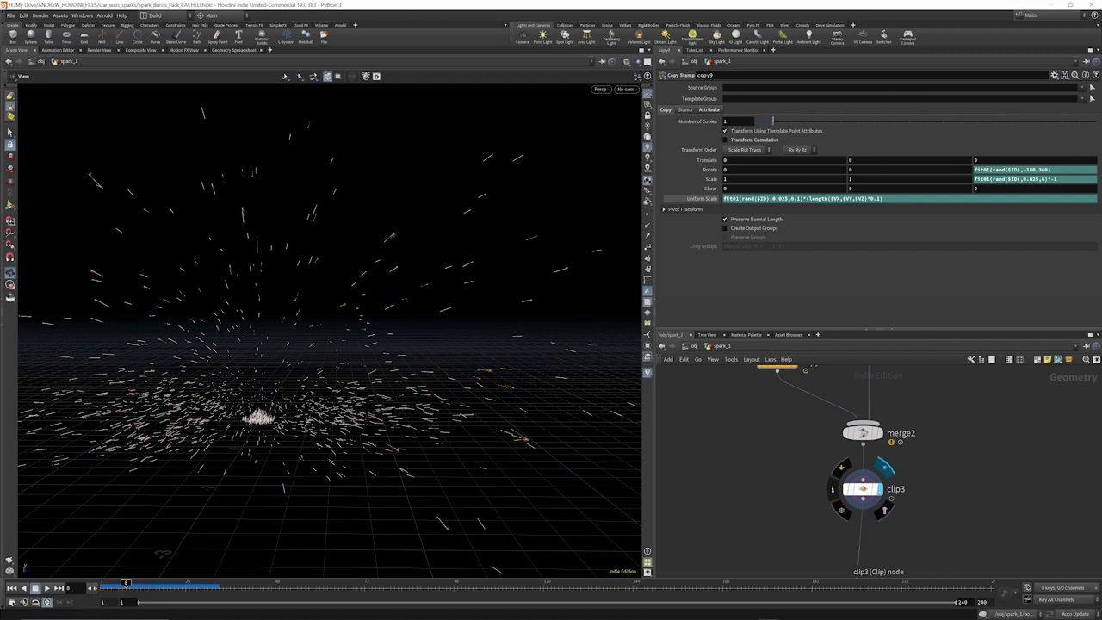
left_click(884, 468)
left_click_drag(408, 457, 413, 443)
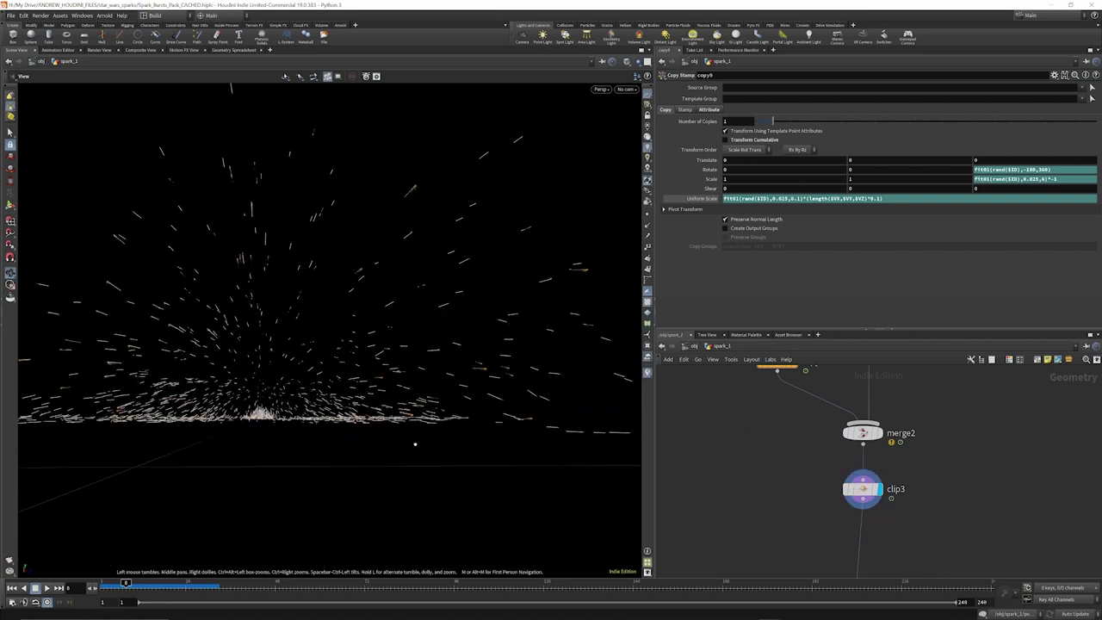
left_click(882, 436)
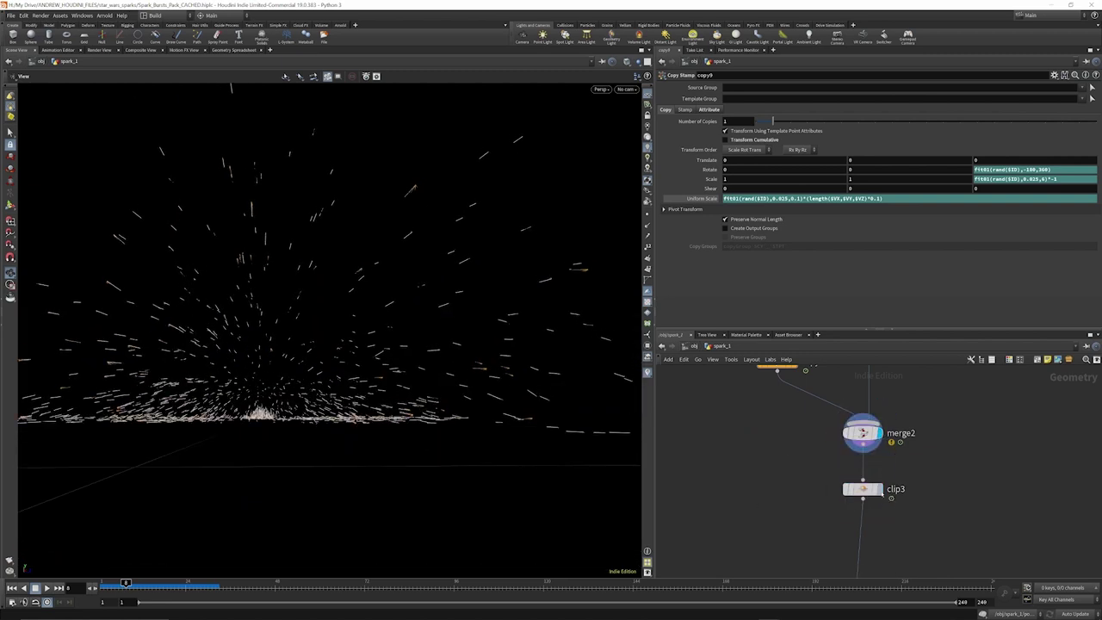
left_click(885, 468)
left_click(863, 488)
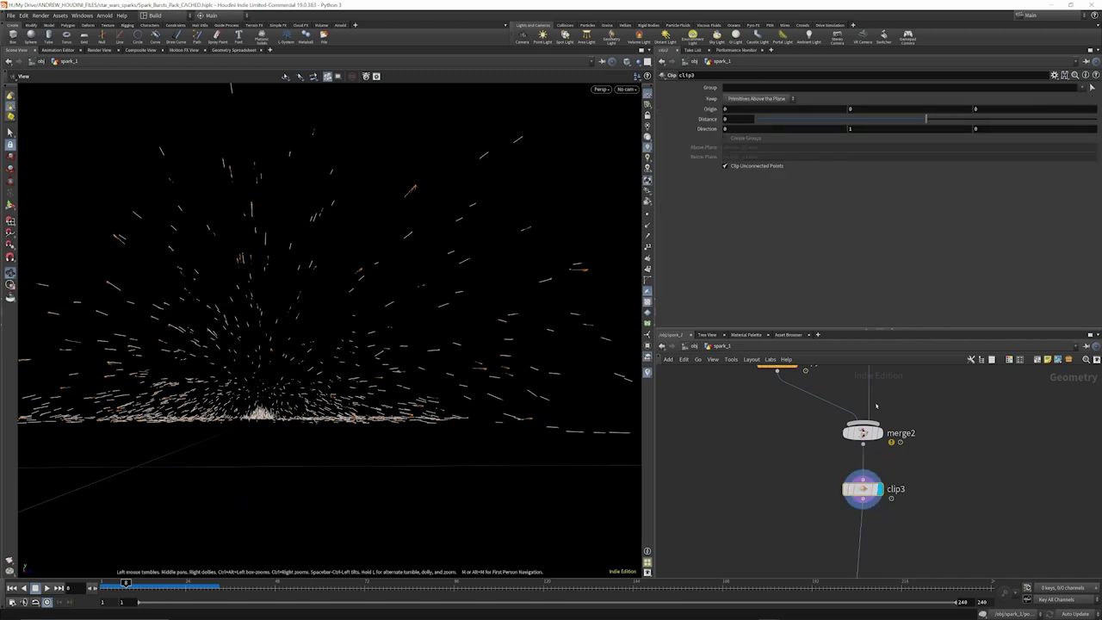
Display attribwrangle5's result, open its age-driven color and alpha code, and scrub to frame 15
scroll(874, 402, "down", 4)
scroll(880, 496, "up", 4)
left_click(853, 478)
left_click(839, 478)
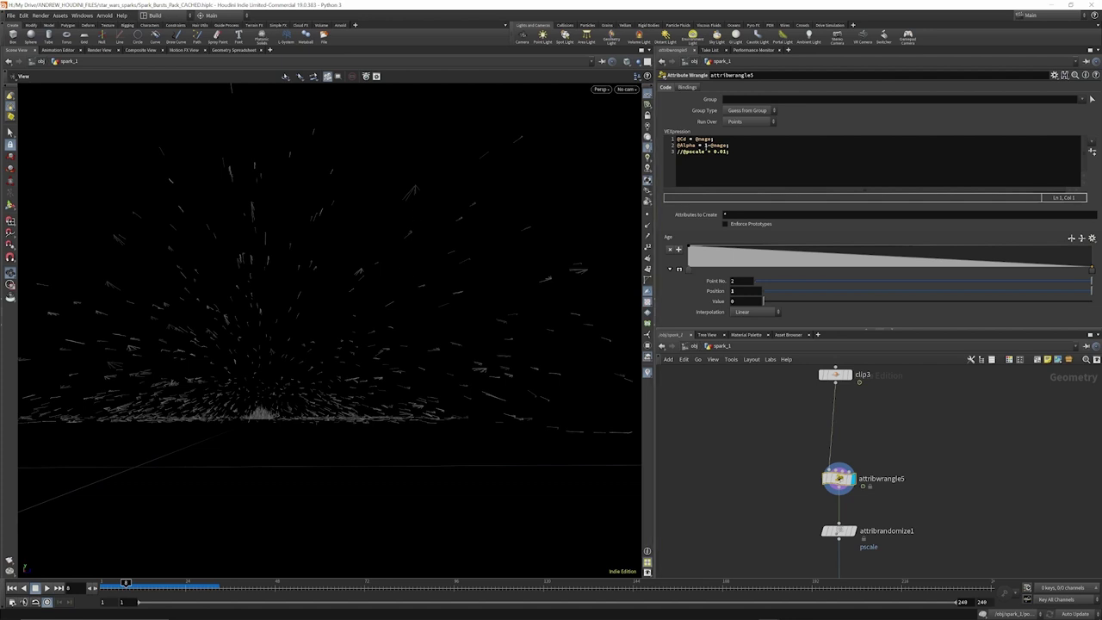
left_click_drag(125, 584, 153, 586)
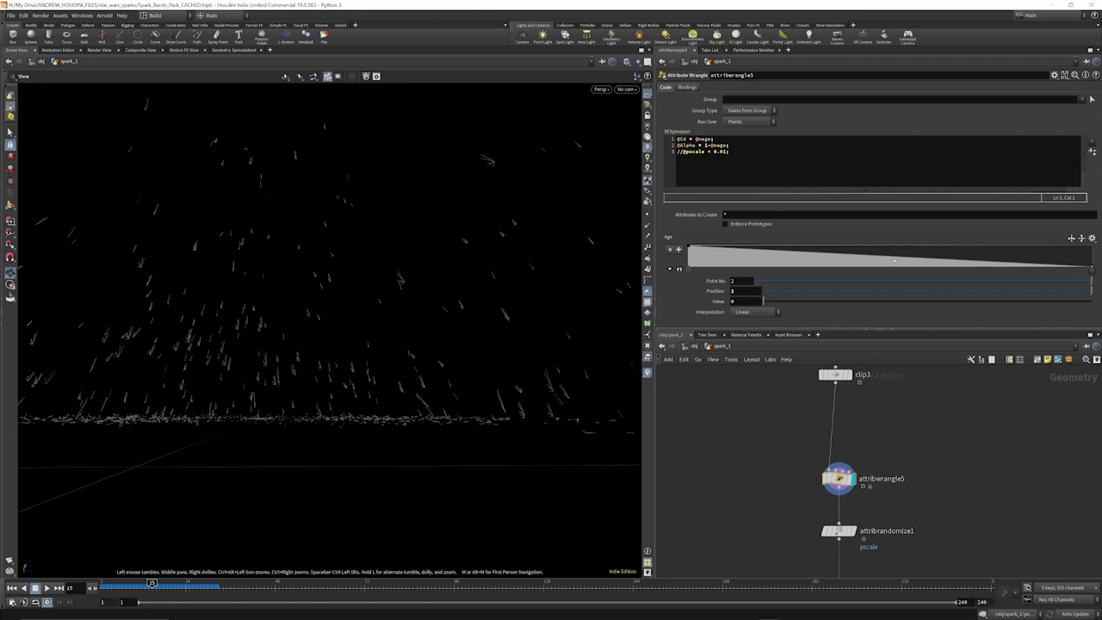
Display attribrandomize1 and open its pscale randomization settings
scroll(839, 387, "down", 3)
scroll(850, 470, "up", 5)
left_click(840, 468)
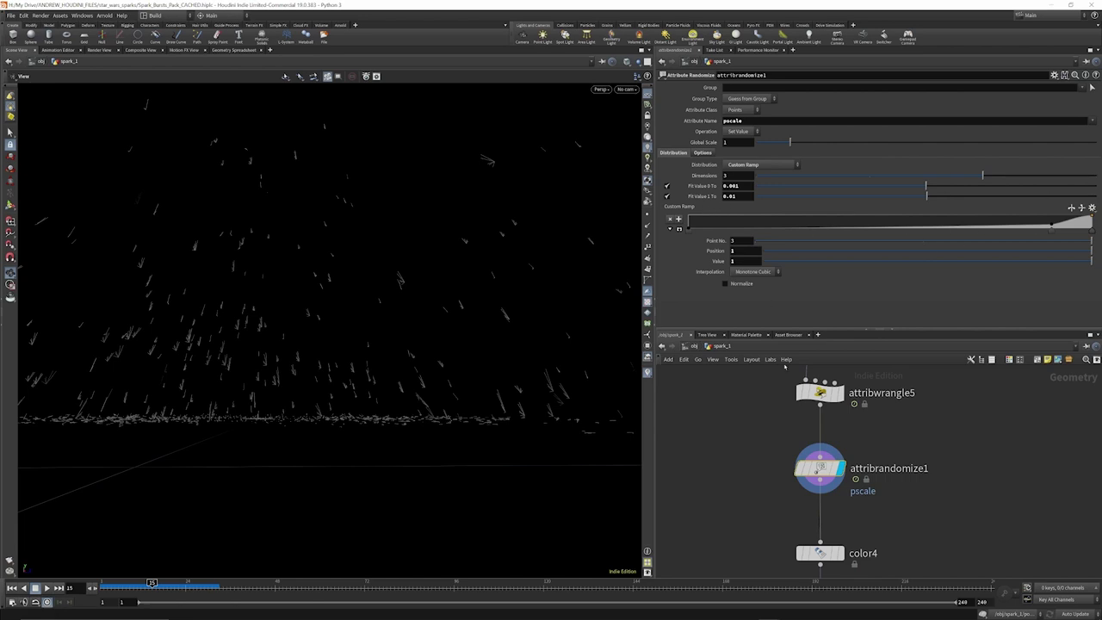
Display color4 with its color ramp settings and scrub to frame 9 and back to frame 15 to examine the spark colors
scroll(834, 384, "down", 4)
scroll(851, 474, "up", 5)
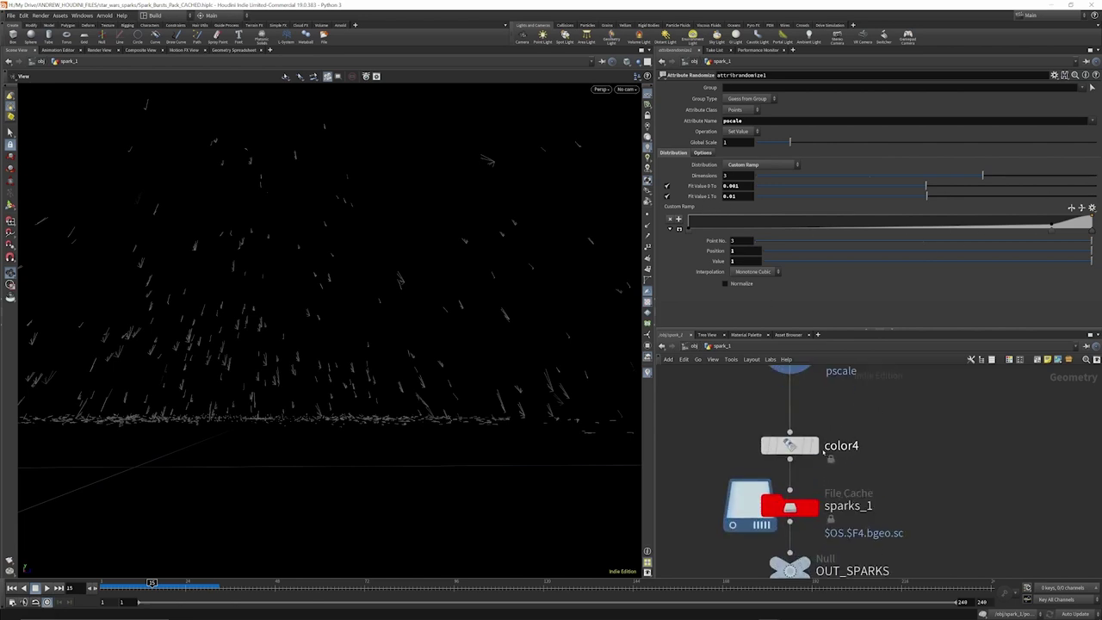
left_click(816, 447)
left_click(793, 447)
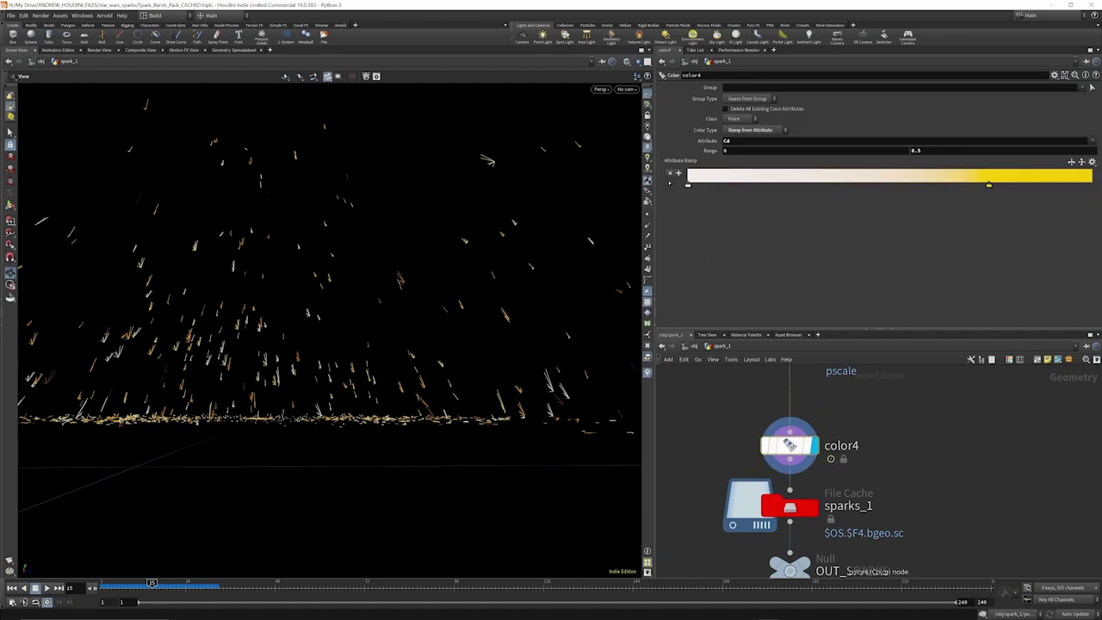
left_click_drag(790, 445, 790, 437)
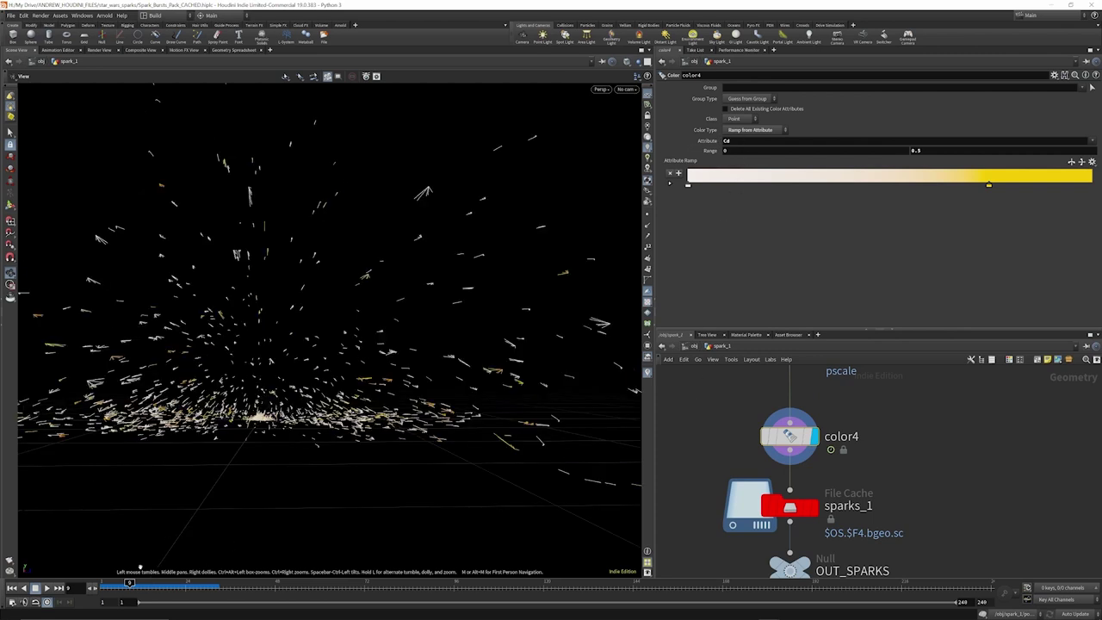
mouse_move(130, 587)
left_mouse_down()
mouse_move(109, 587)
mouse_move(151, 589)
left_mouse_up()
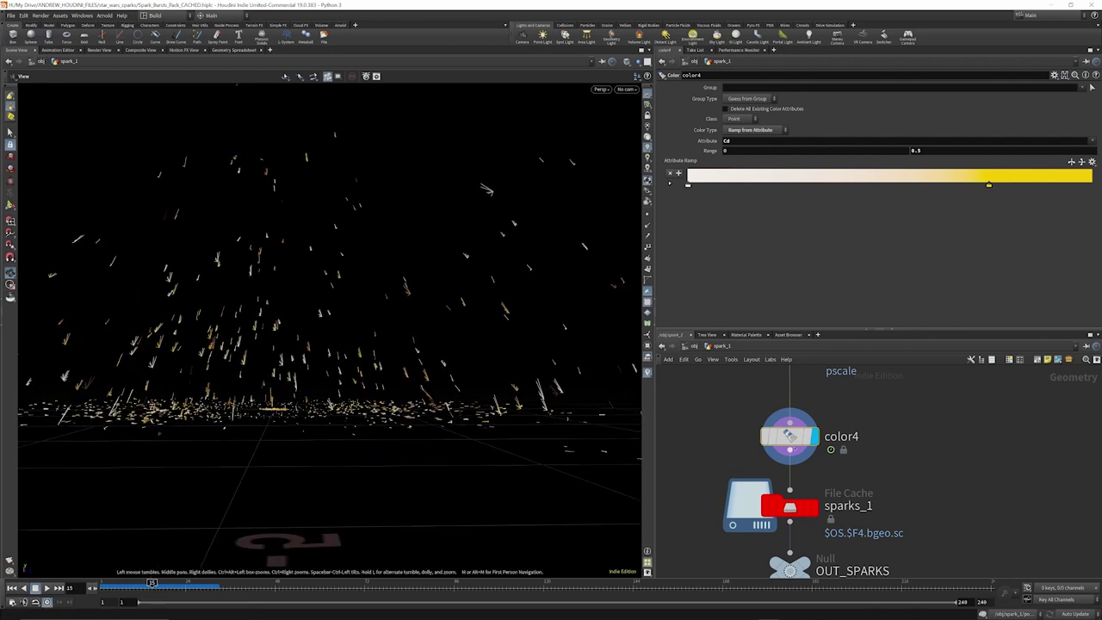
Open the sparks_1 file cache settings, then display OUT_SPARKS at frame 3 with the whole burst in view
scroll(803, 411, "down", 3)
scroll(805, 414, "up", 3)
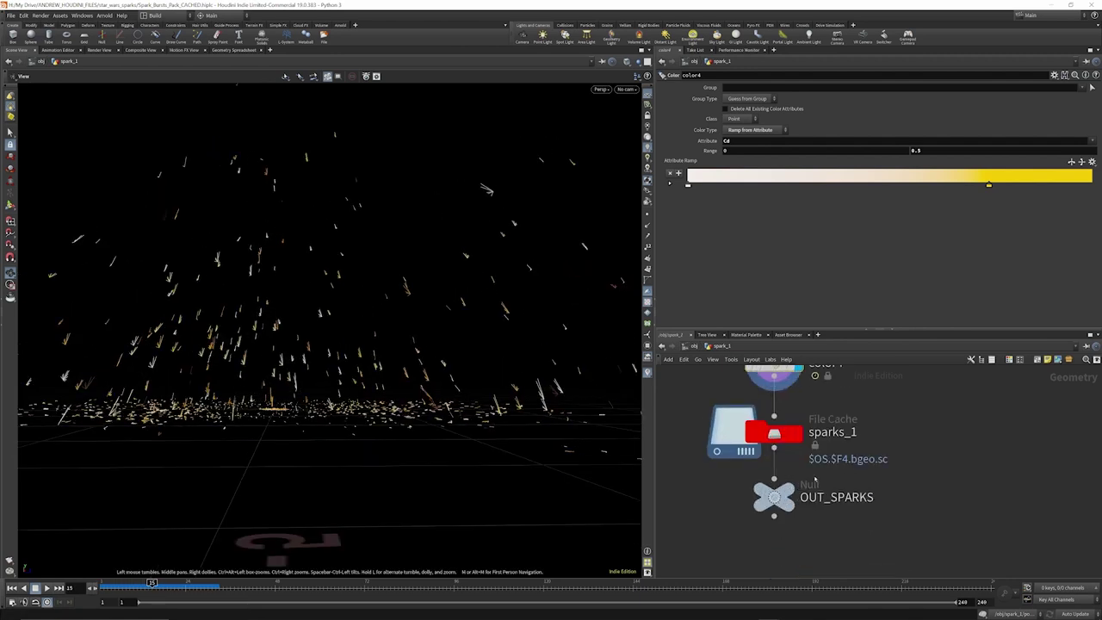
left_click(779, 435)
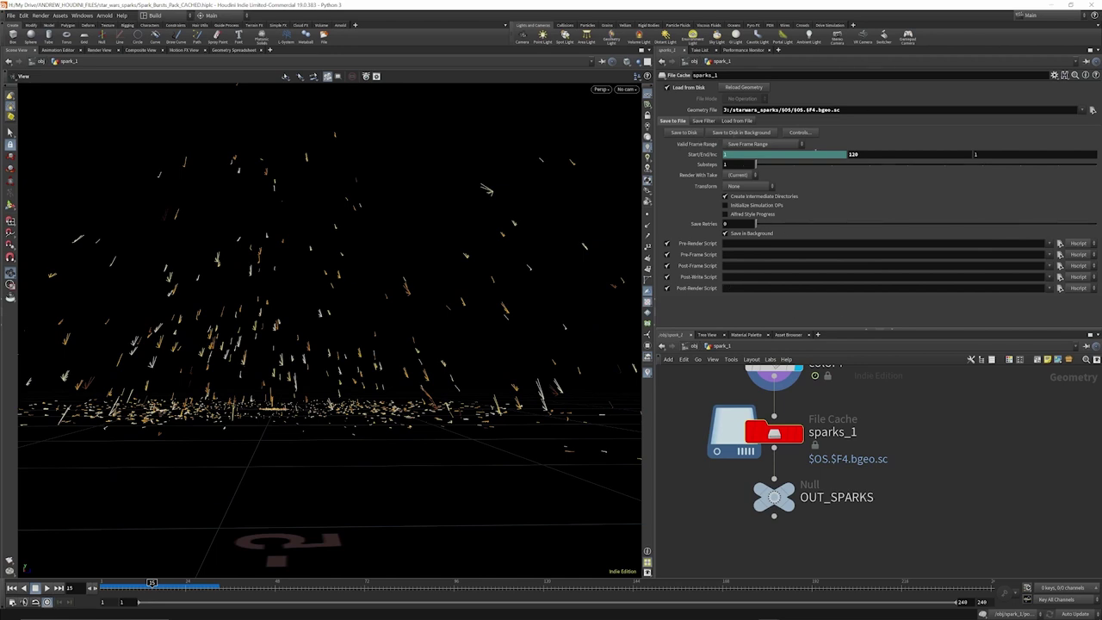
left_click(805, 466)
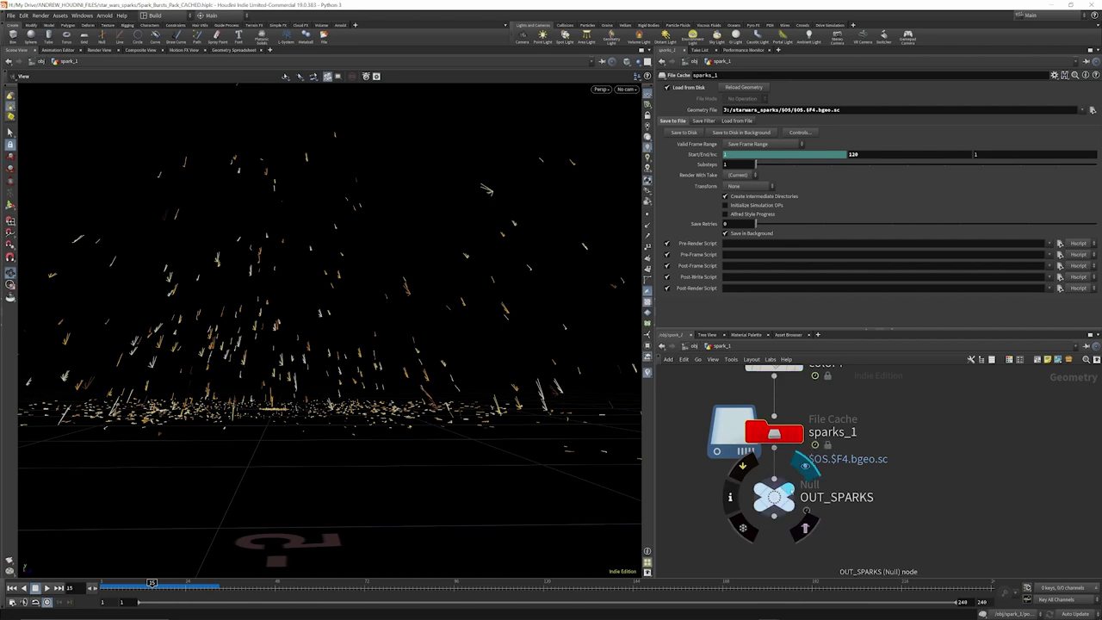
right_click_drag(332, 443, 269, 417)
left_click(105, 583)
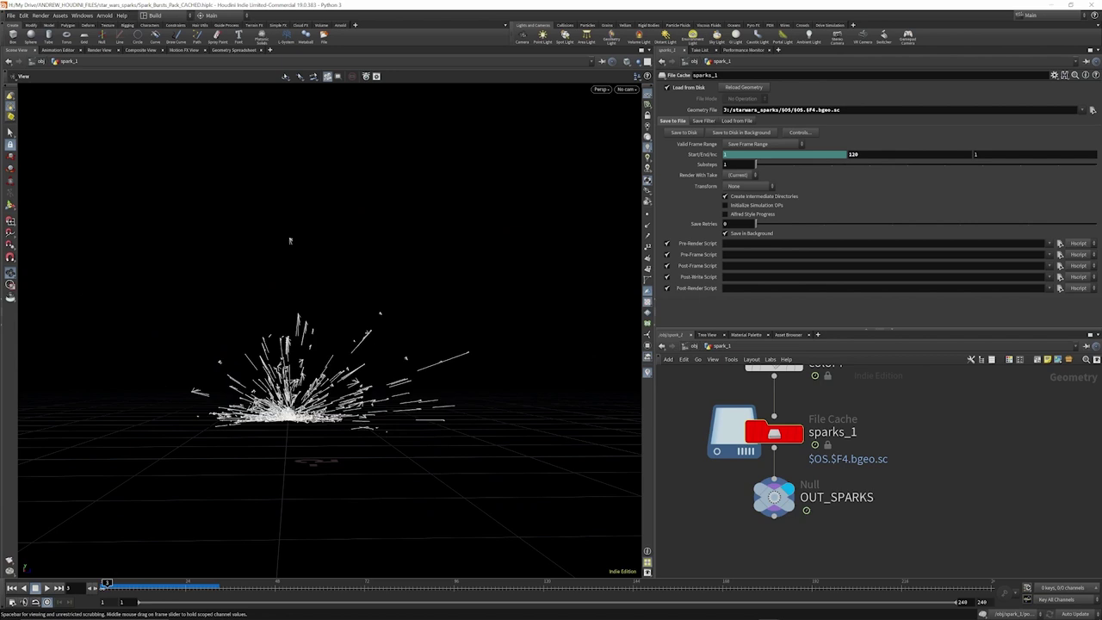
Render a flipbook of the current viewport, enlarge its MPlay window for playback and stop the render early
left_click(10, 561)
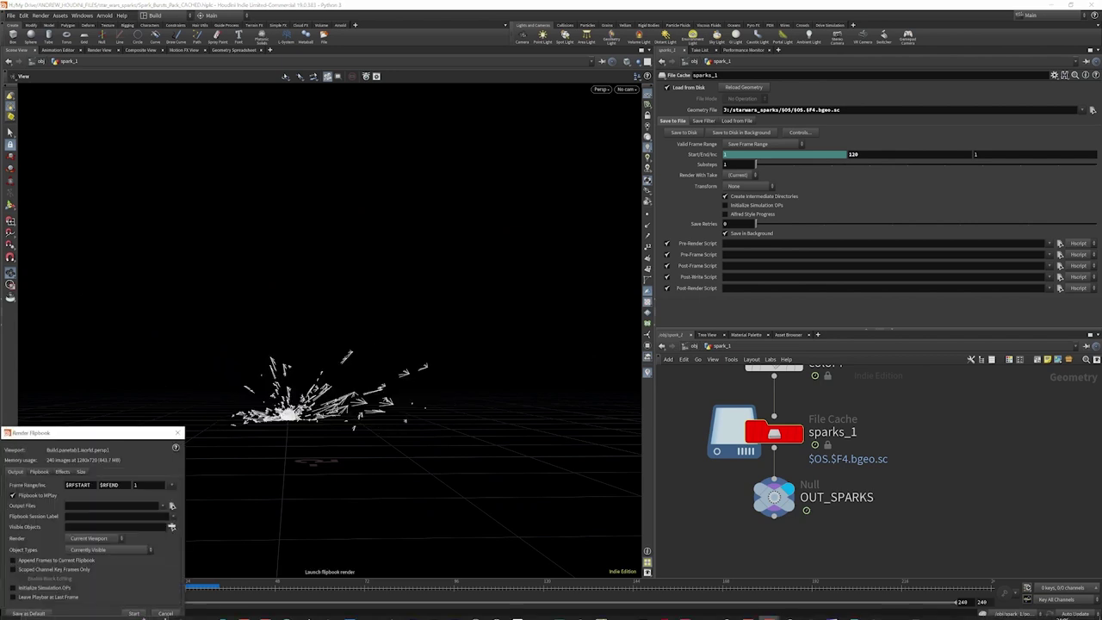
left_click(134, 613)
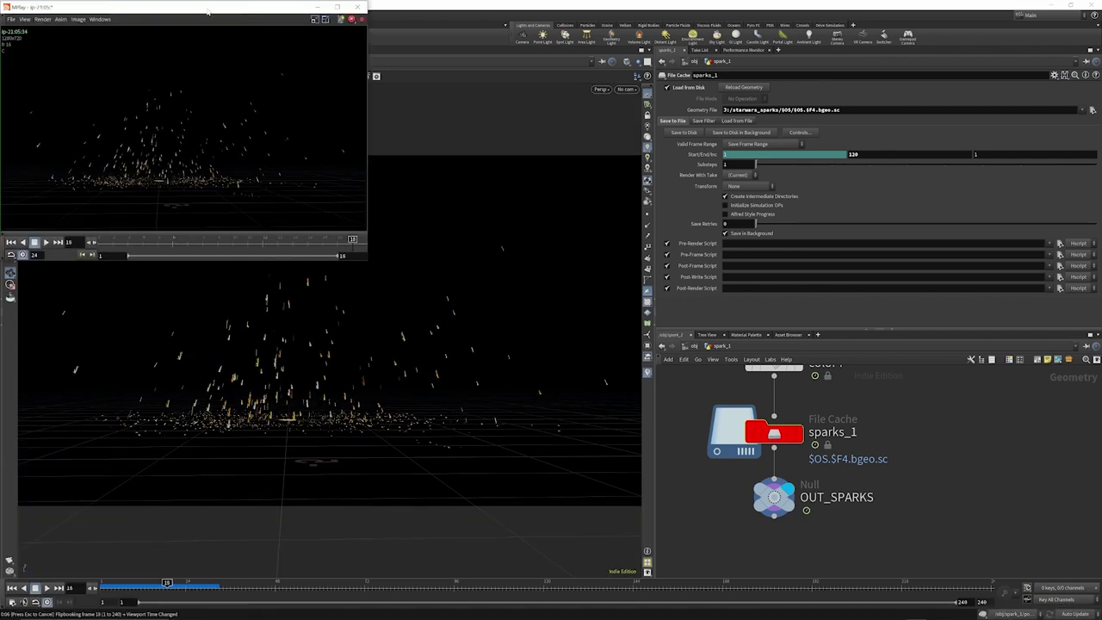
left_click_drag(207, 9, 309, 78)
left_click_drag(469, 327, 566, 399)
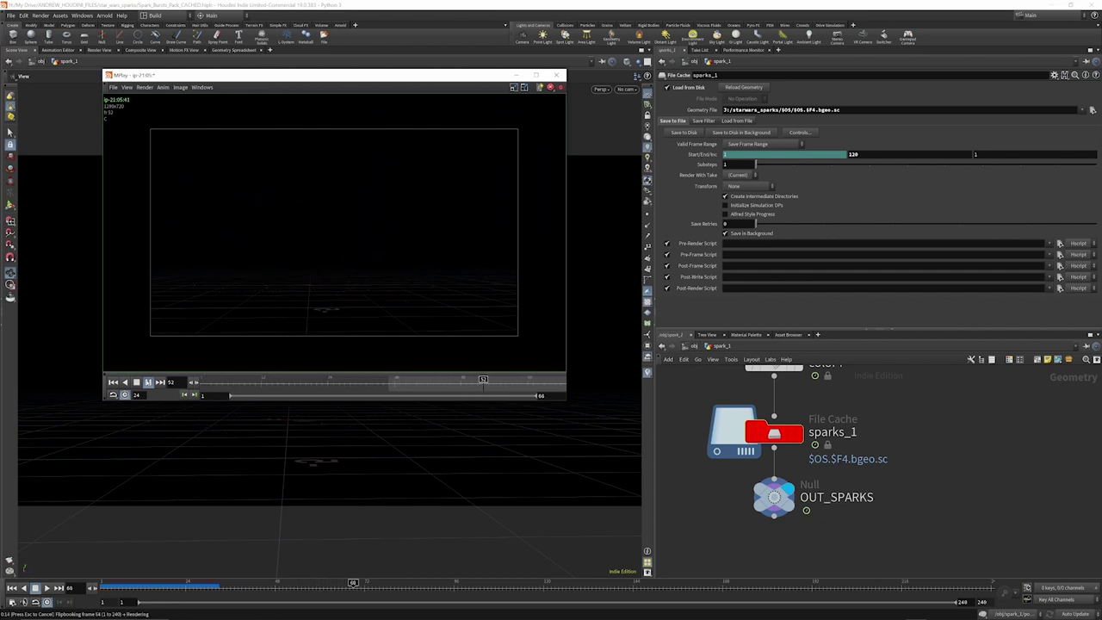
key("Escape")
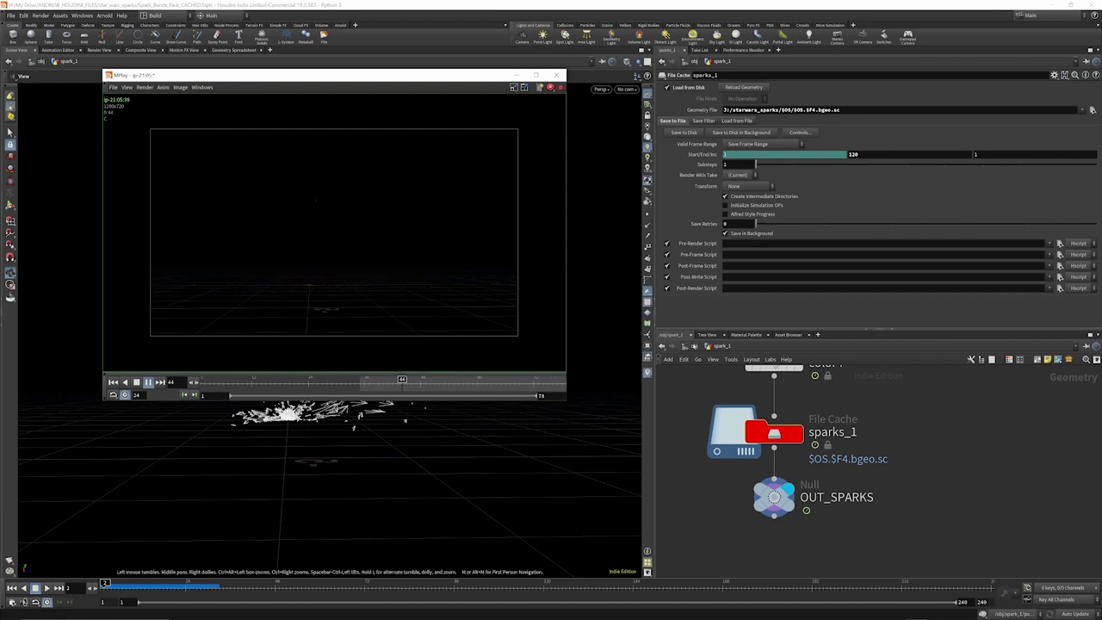
Return to the object level and enlarge the network view around the nodes of group 1
left_click(694, 346)
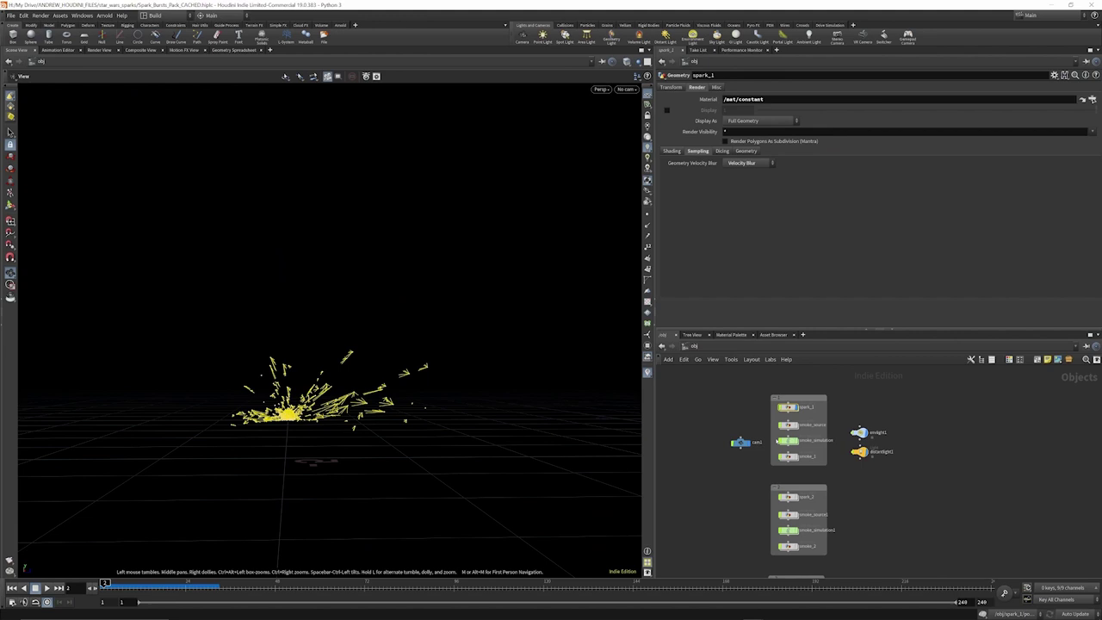
scroll(769, 412, "up", 2)
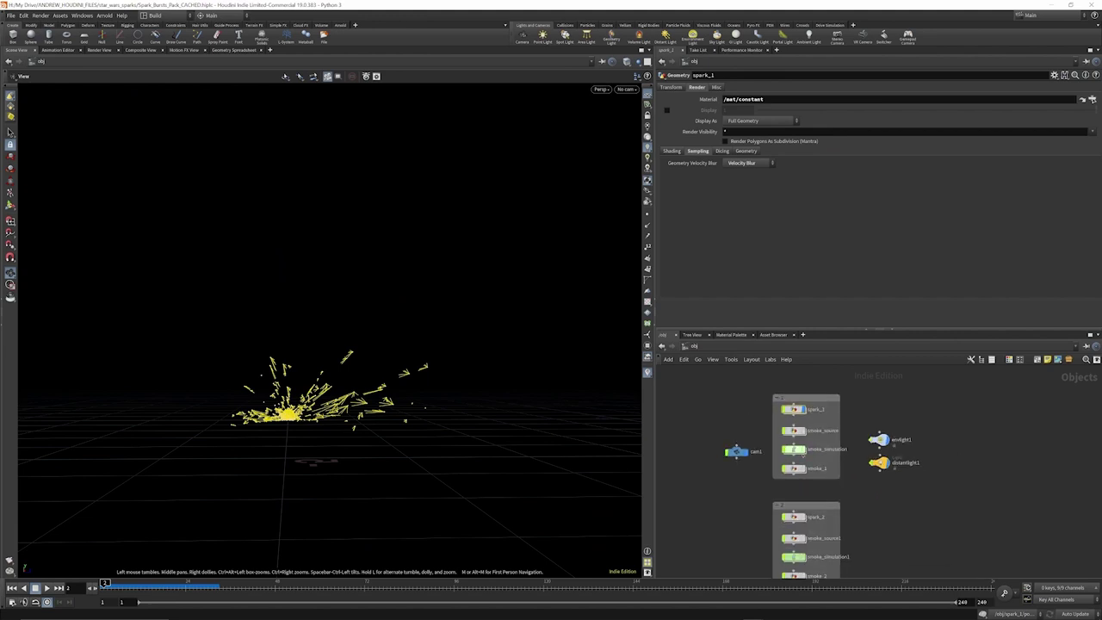
scroll(820, 454, "up", 3)
left_click_drag(820, 300, 820, 157)
scroll(733, 349, "up", 2)
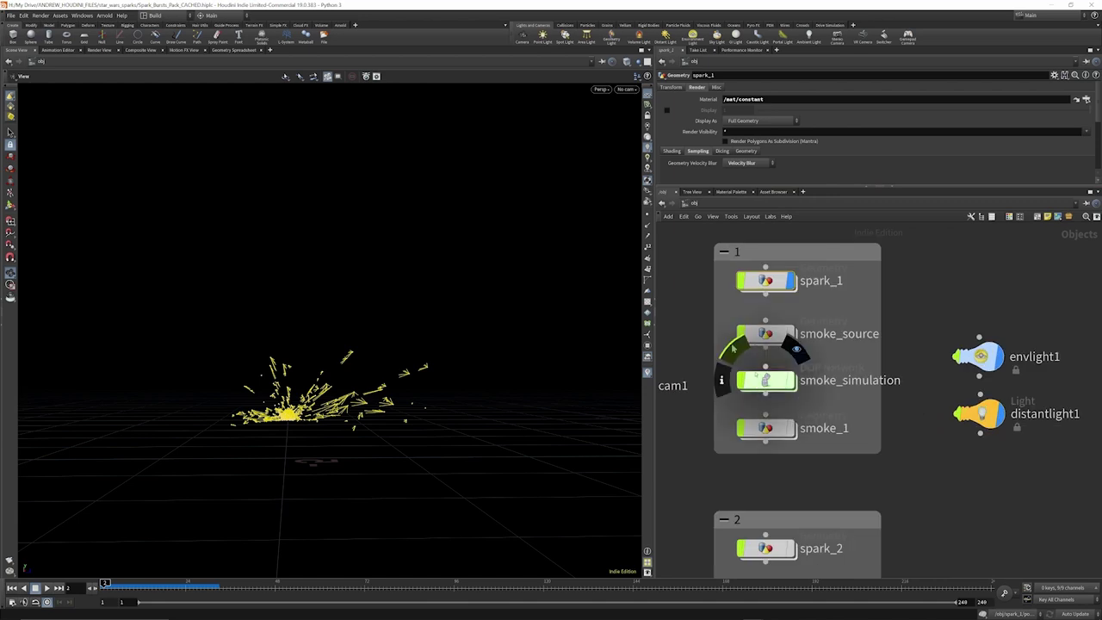
Enter the smoke_source network and display get_smoke_source with its object merge settings open
left_click(746, 334)
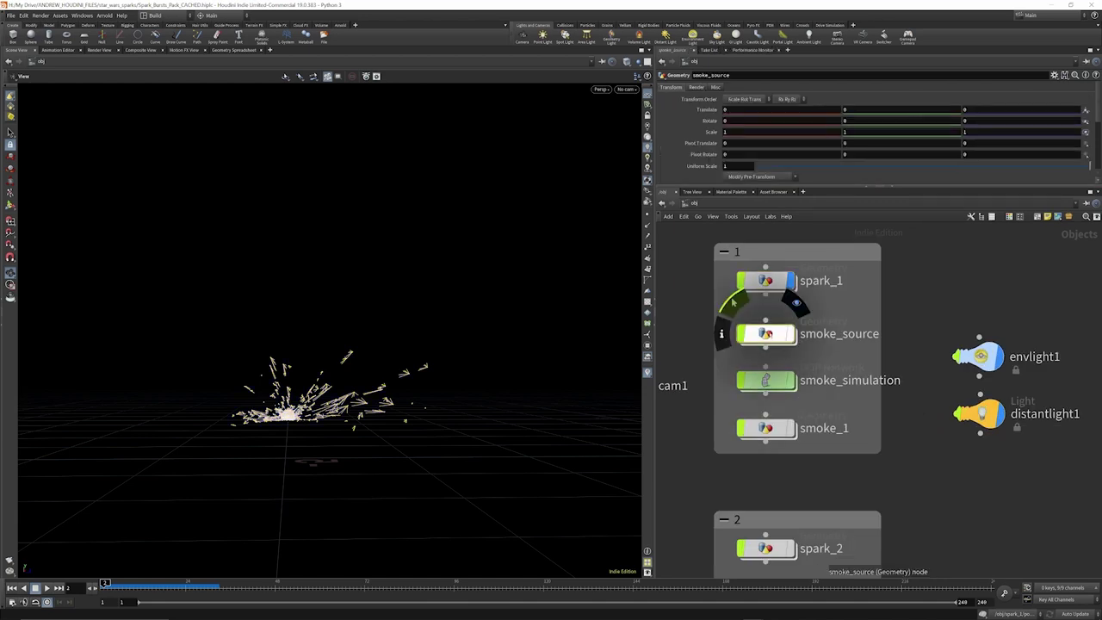
double_click(763, 334)
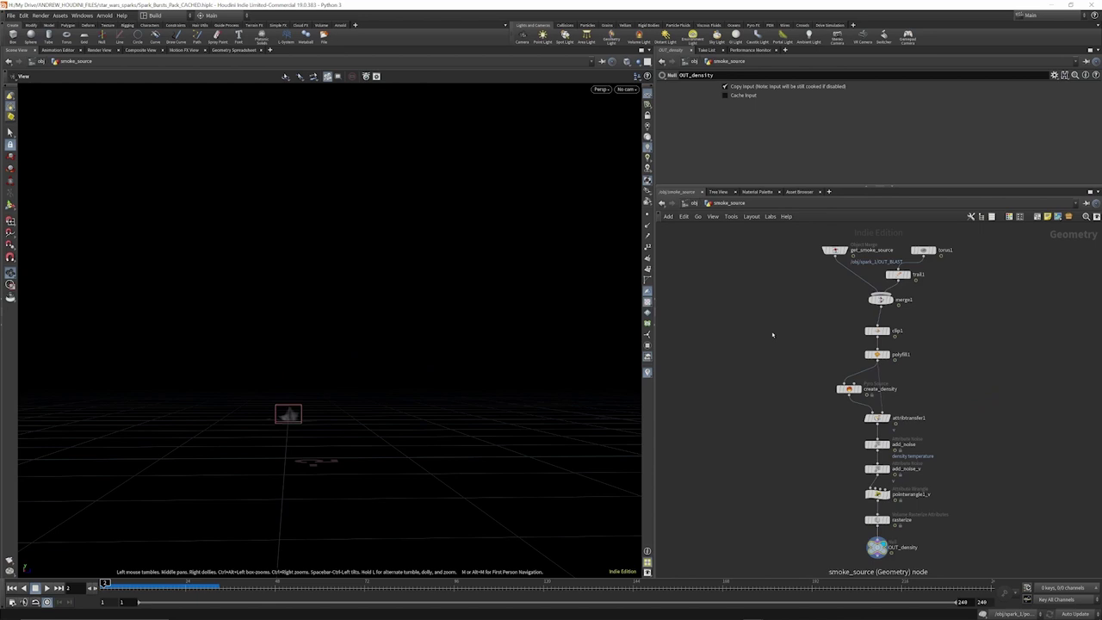
scroll(840, 252, "up", 6)
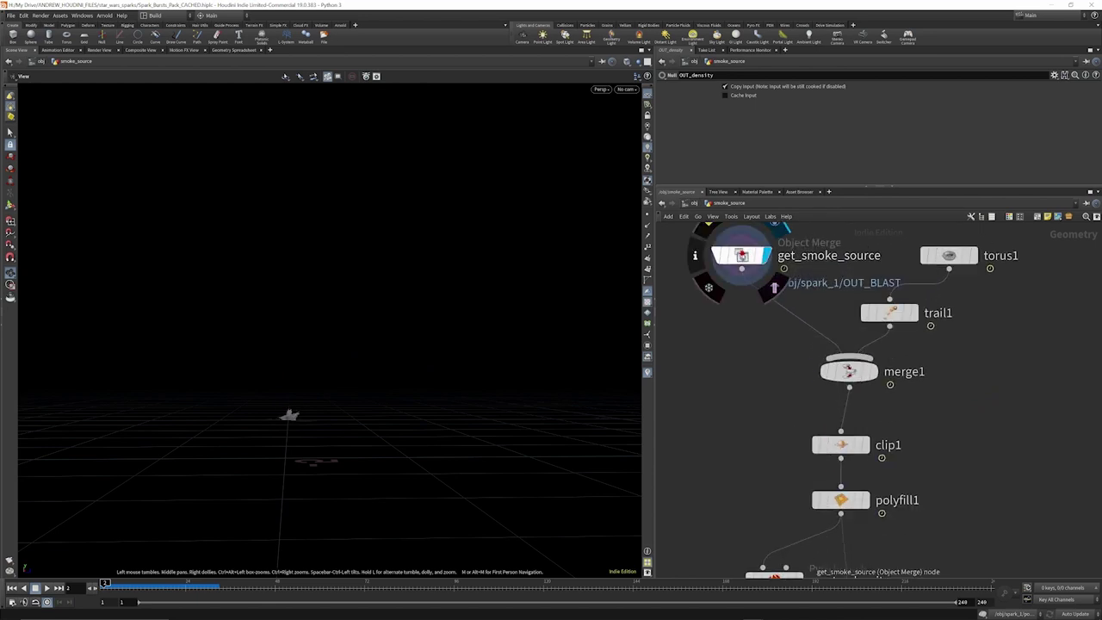
left_click(751, 257)
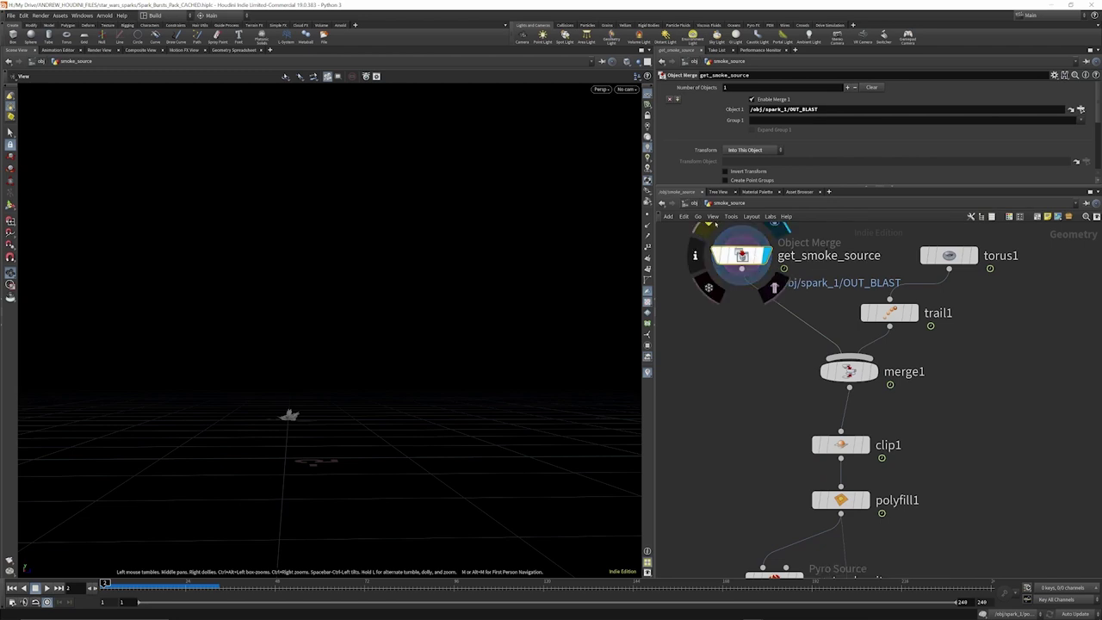
Go back into spark_1, display sphere1 and OUT_BLAST in turn, and copy the OUT_BLAST node
left_click(694, 203)
double_click(765, 298)
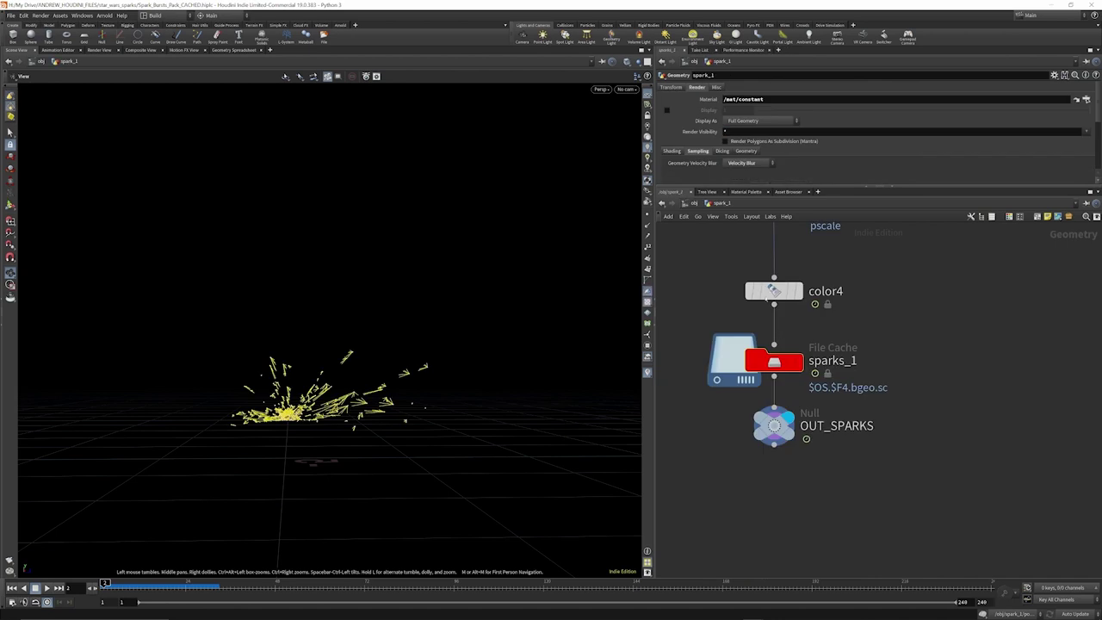
scroll(784, 410, "down", 6)
scroll(774, 339, "up", 8)
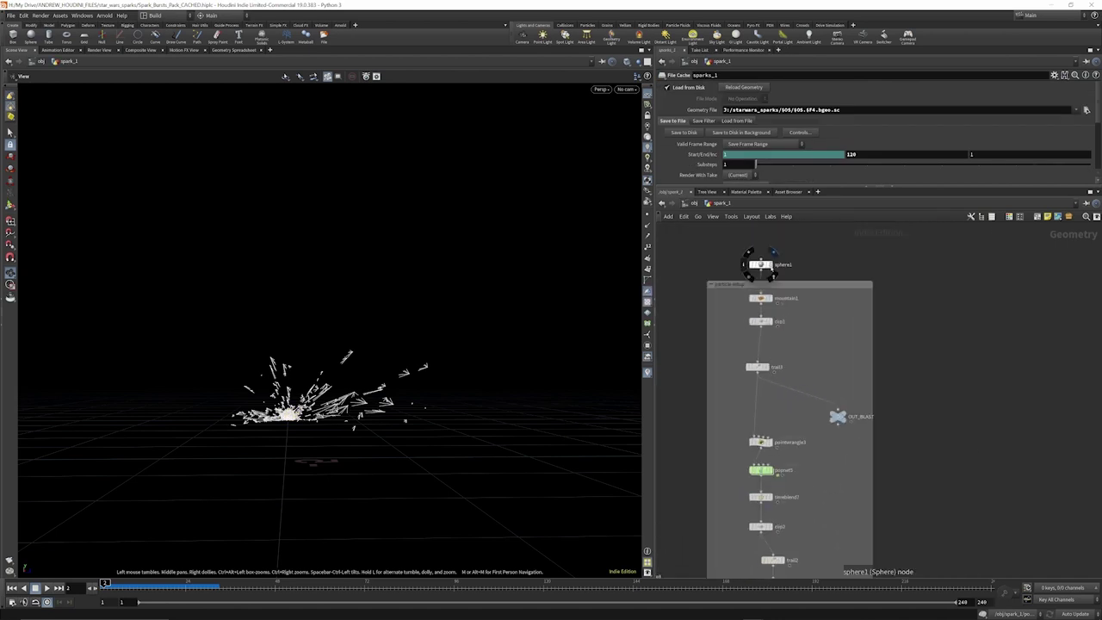
left_click(770, 264)
left_click(844, 411)
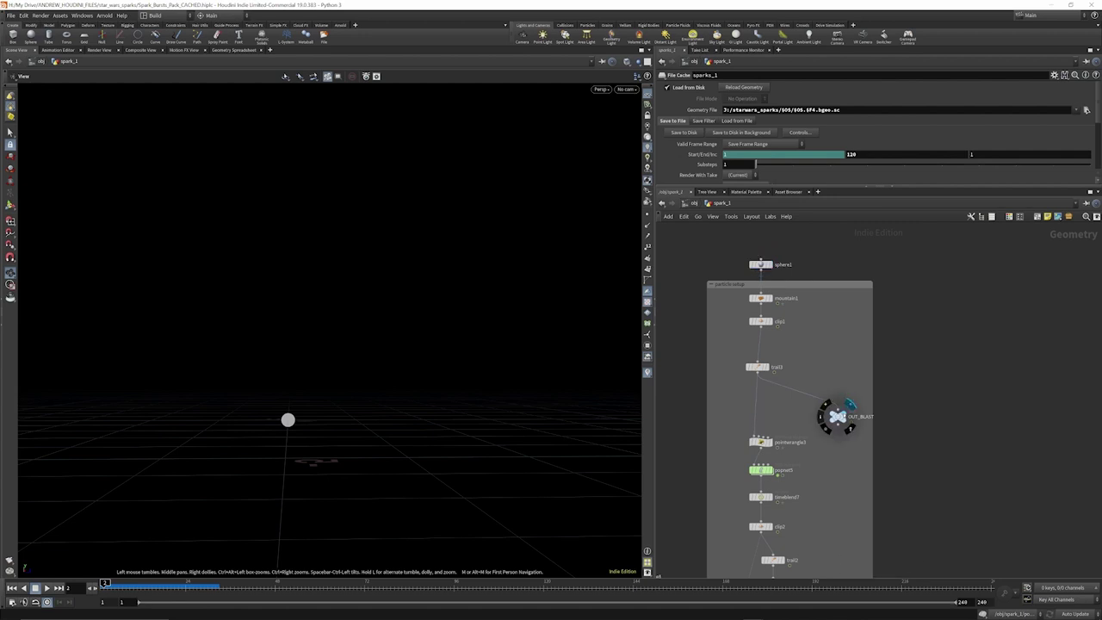
left_click(835, 421)
key("alt+c")
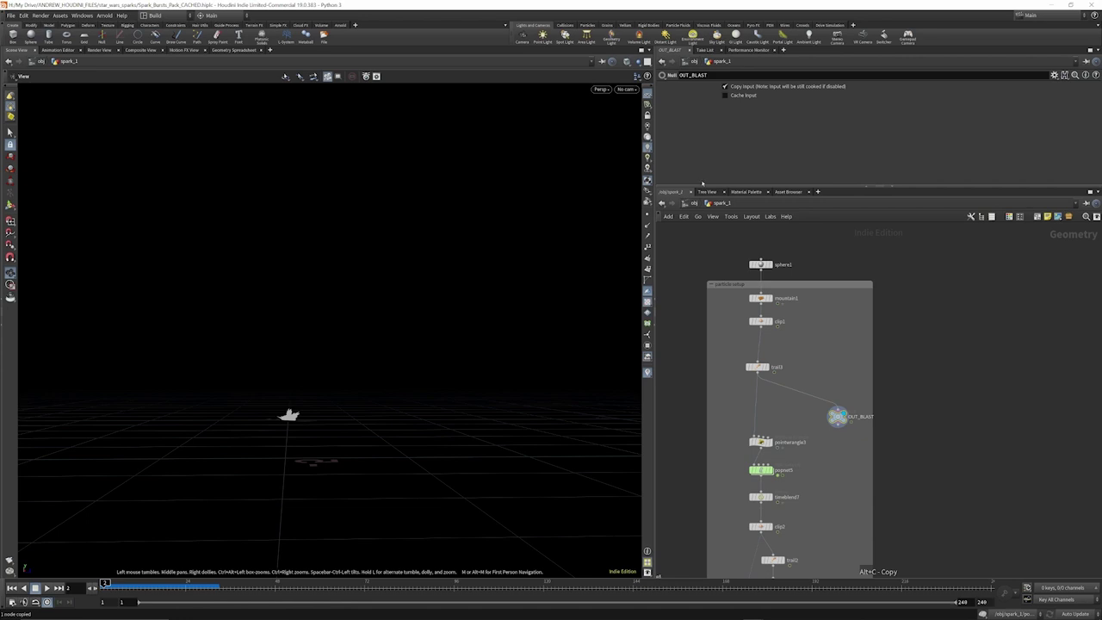
Enter smoke_source again and set get_smoke_source's Object 1 path to /obj/spark_1/OUT_BLAST
left_click(695, 204)
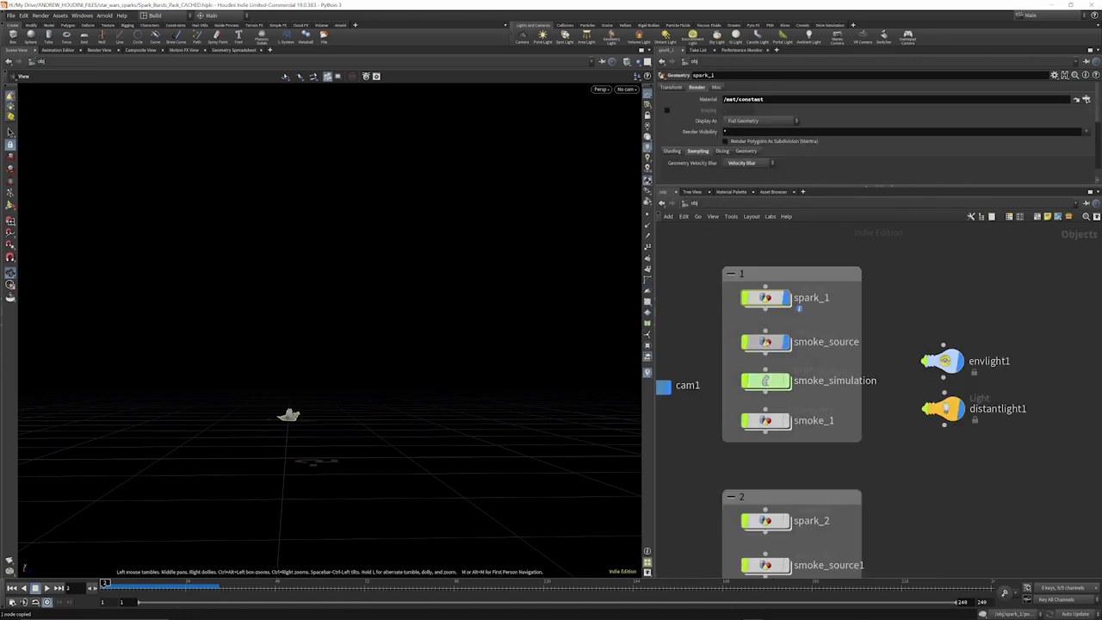
double_click(770, 345)
scroll(769, 346, "down", 3)
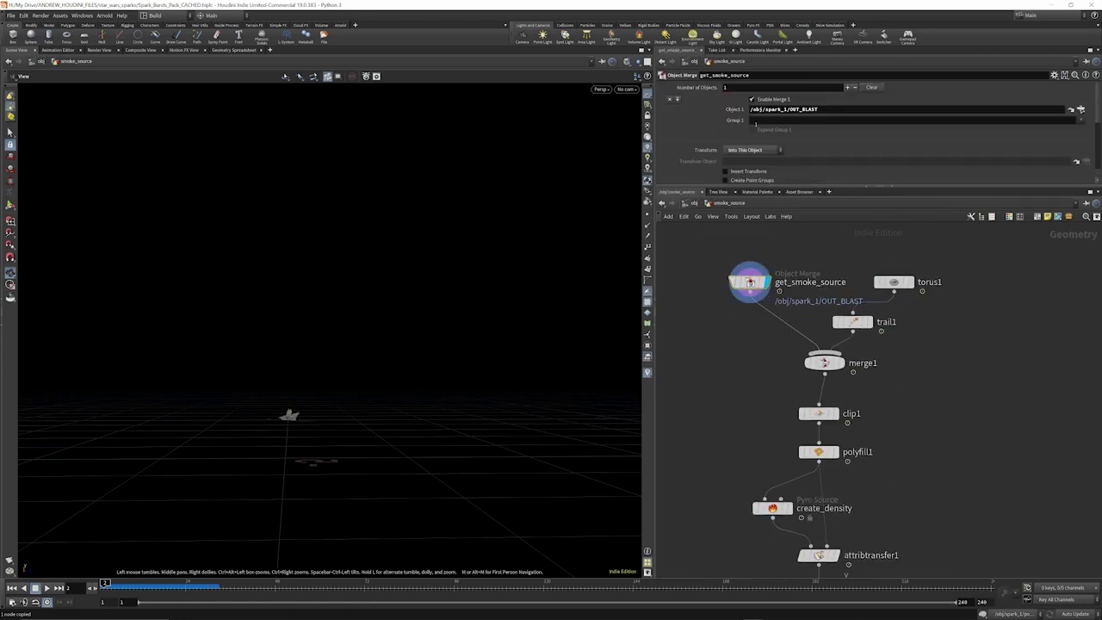
left_click_drag(820, 110, 664, 110)
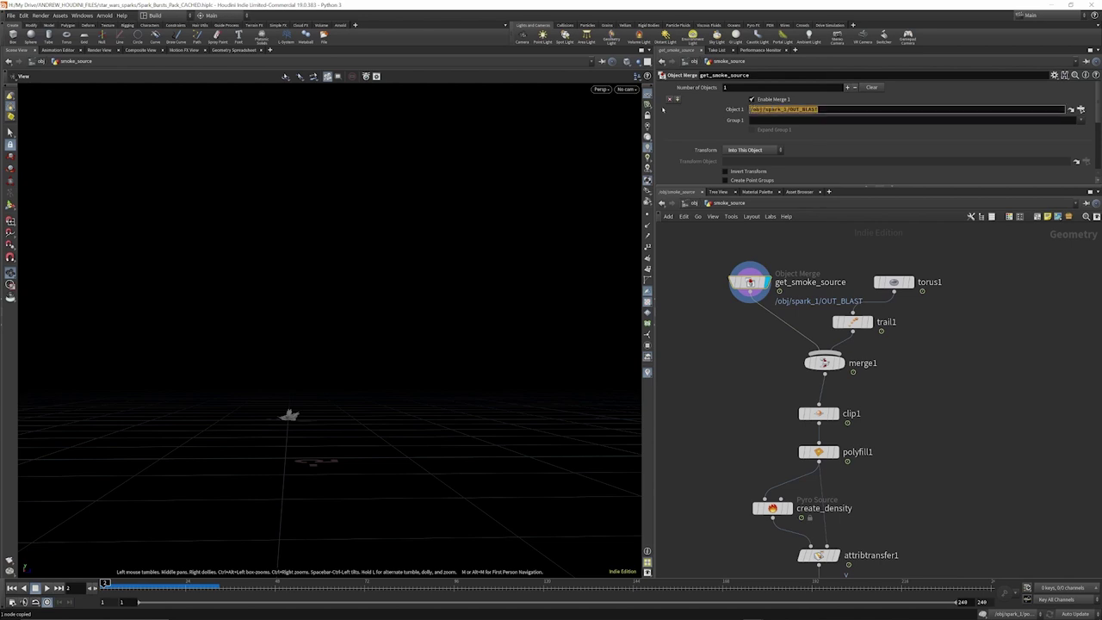
type("/obj/spark_1/OUT_BLAST")
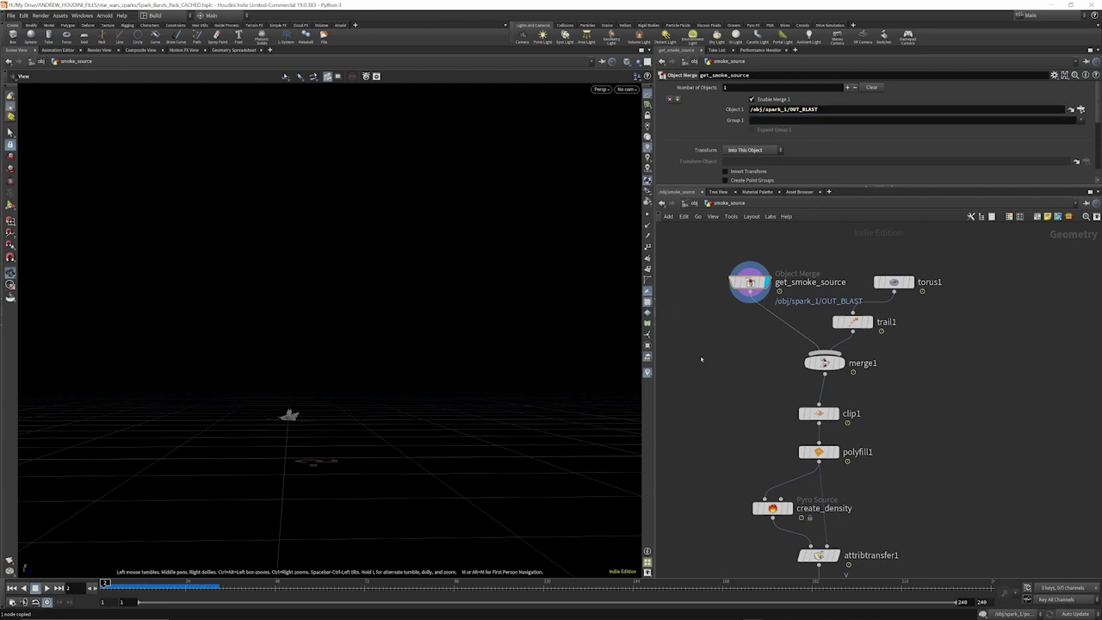
Move get_smoke_source and torus1 slightly apart, display torus1, and show the expression driving its Uniform Scale
left_click_drag(787, 276, 775, 275)
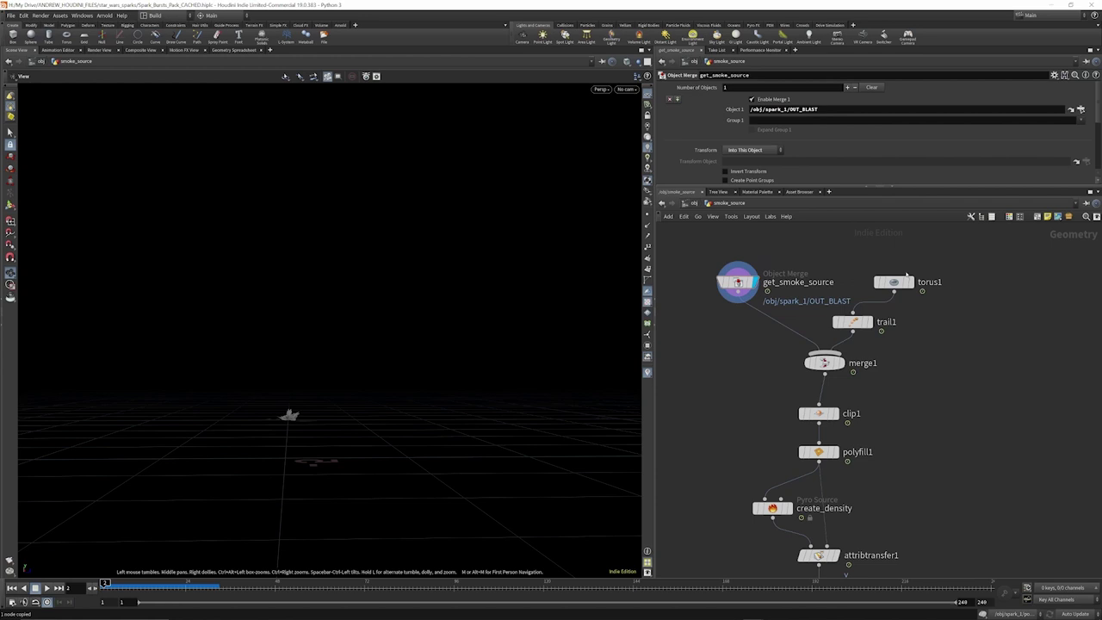
left_click_drag(894, 282, 903, 271)
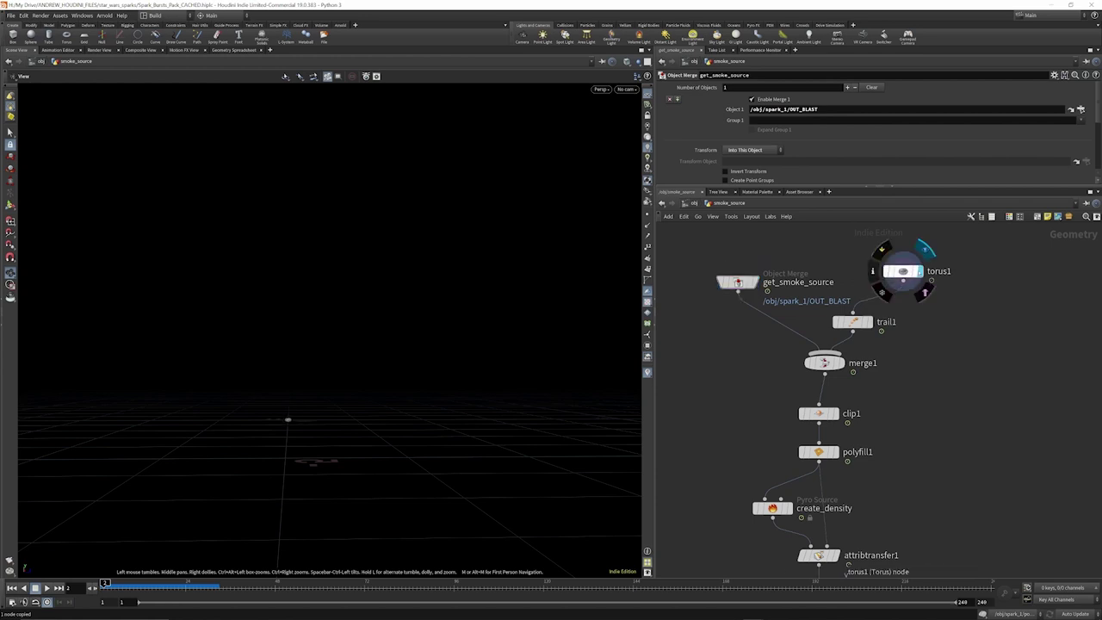
left_click(903, 272)
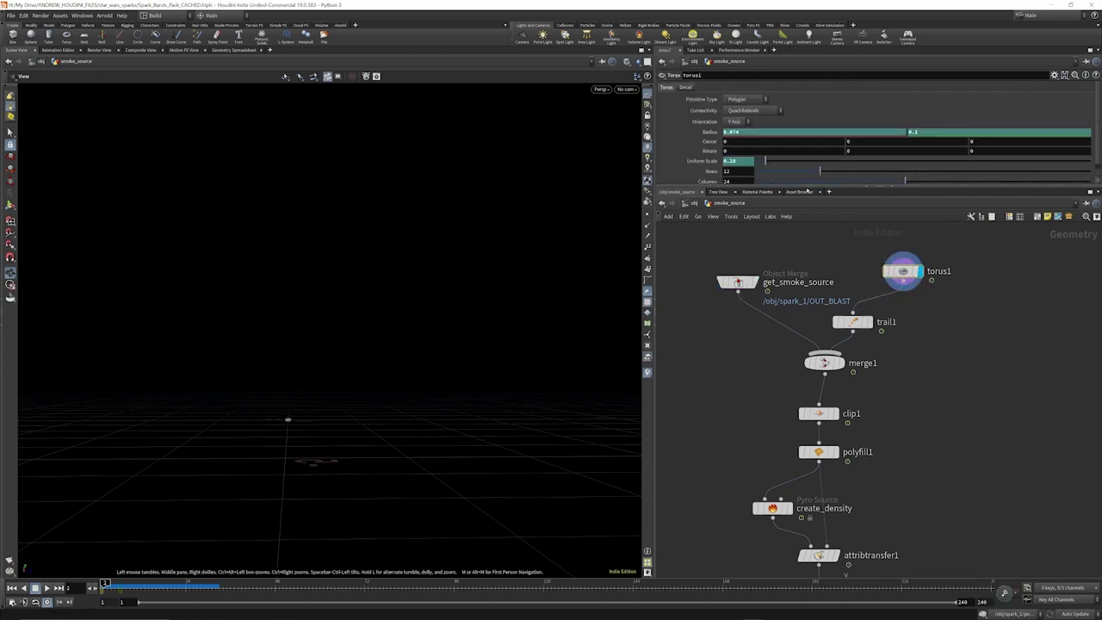
left_click_drag(803, 186, 803, 244)
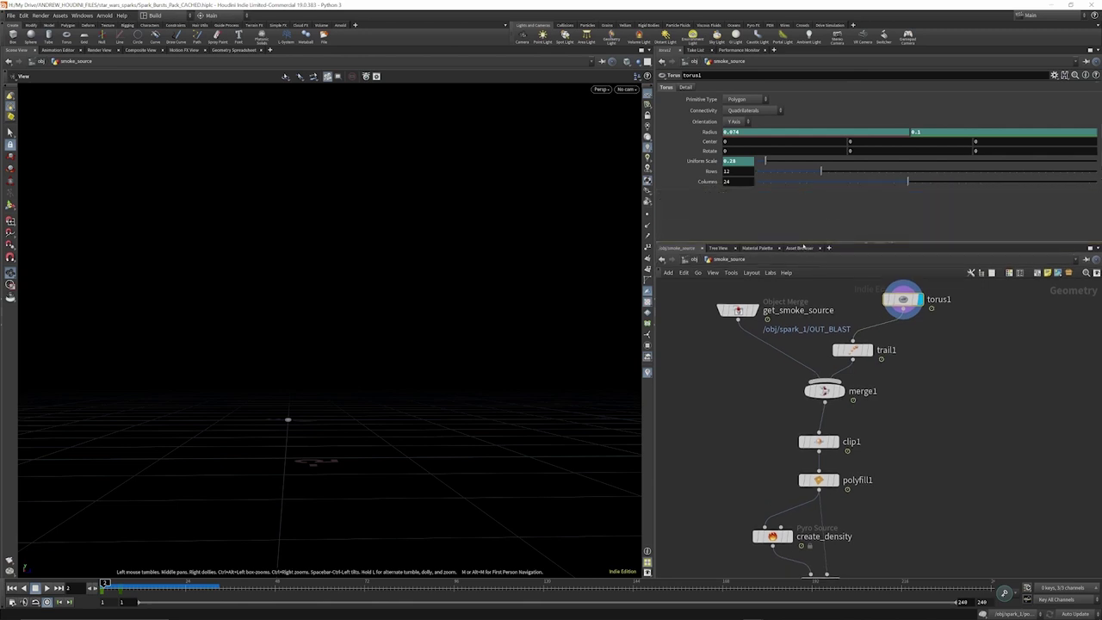
left_click(708, 162)
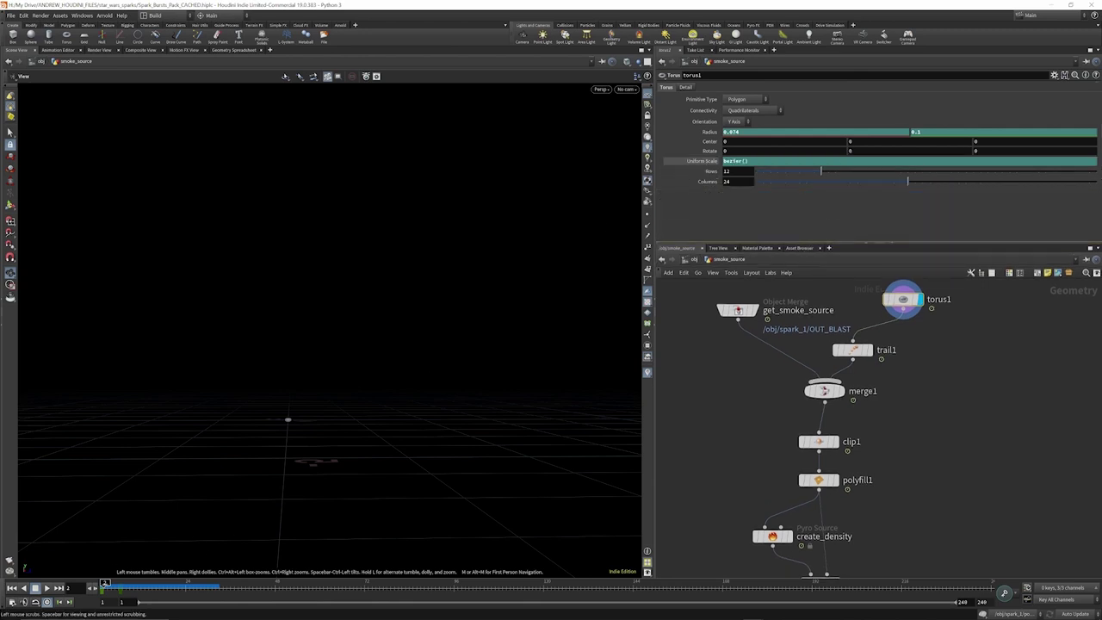
Scrub from the first frame to frame 9 to examine how torus1's animated radius and scale grow
left_click(101, 584)
left_click_drag(102, 585, 125, 592)
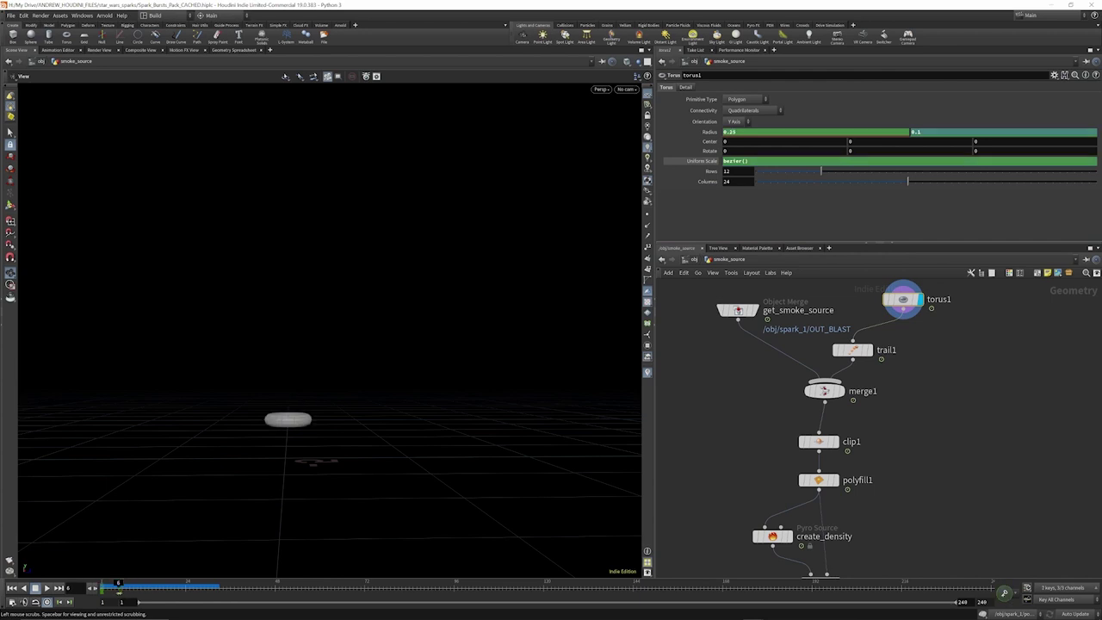
mouse_move(118, 584)
left_mouse_down()
mouse_move(104, 585)
mouse_move(129, 588)
left_mouse_up()
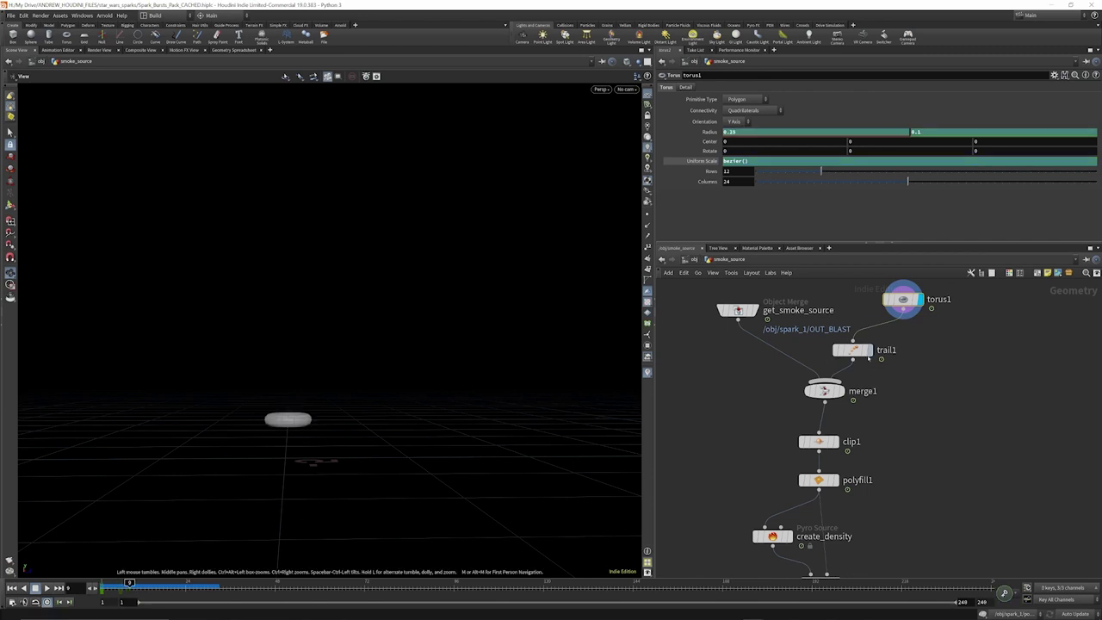
Display trail1 and show its Compute Velocity settings, and display merge1 to view the torus combined with the blast geometry
left_click(869, 350)
left_click(852, 349)
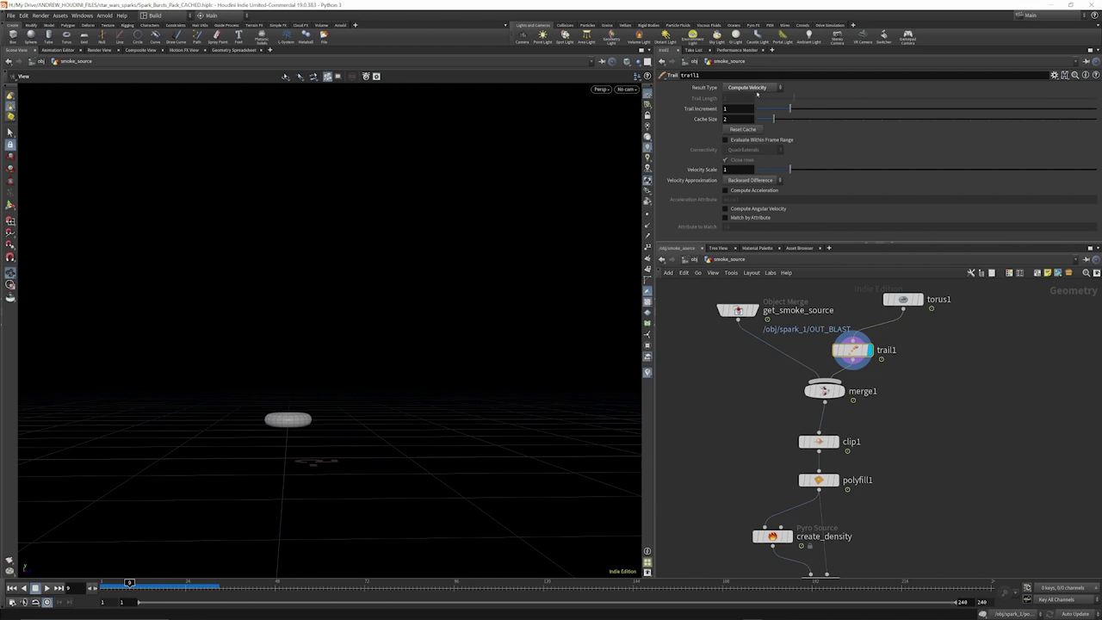
scroll(811, 347, "down", 3)
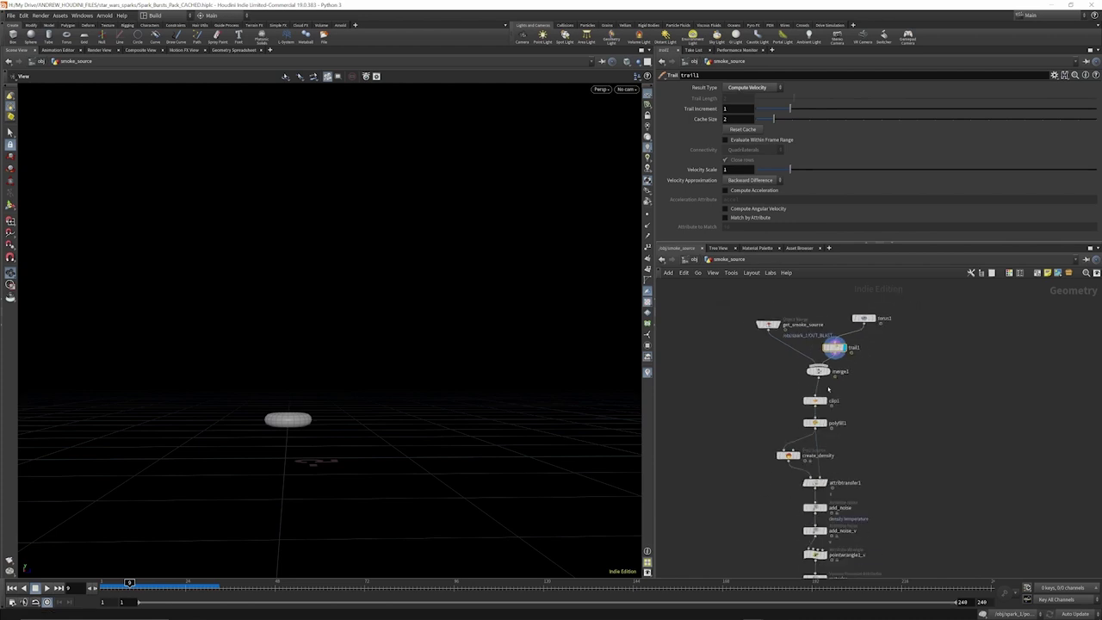
scroll(827, 389, "up", 3)
left_click(829, 348)
scroll(758, 436, "down", 1)
scroll(758, 436, "down", 2)
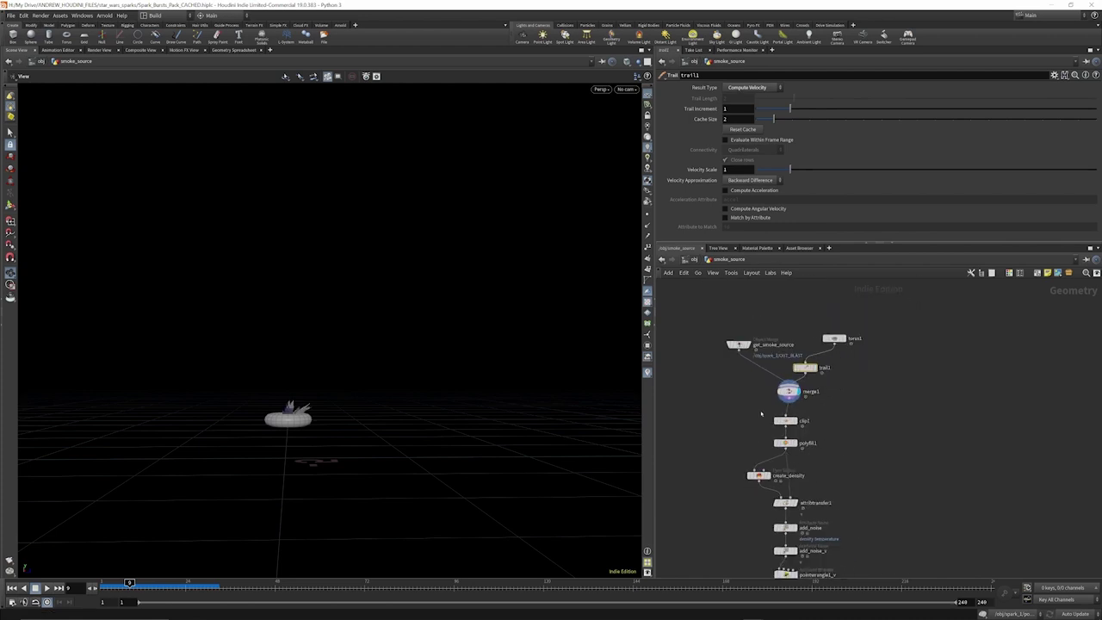
Display clip1 and view the clipped torus and blast geometry from underneath
scroll(783, 423, "up", 2)
left_click(798, 421)
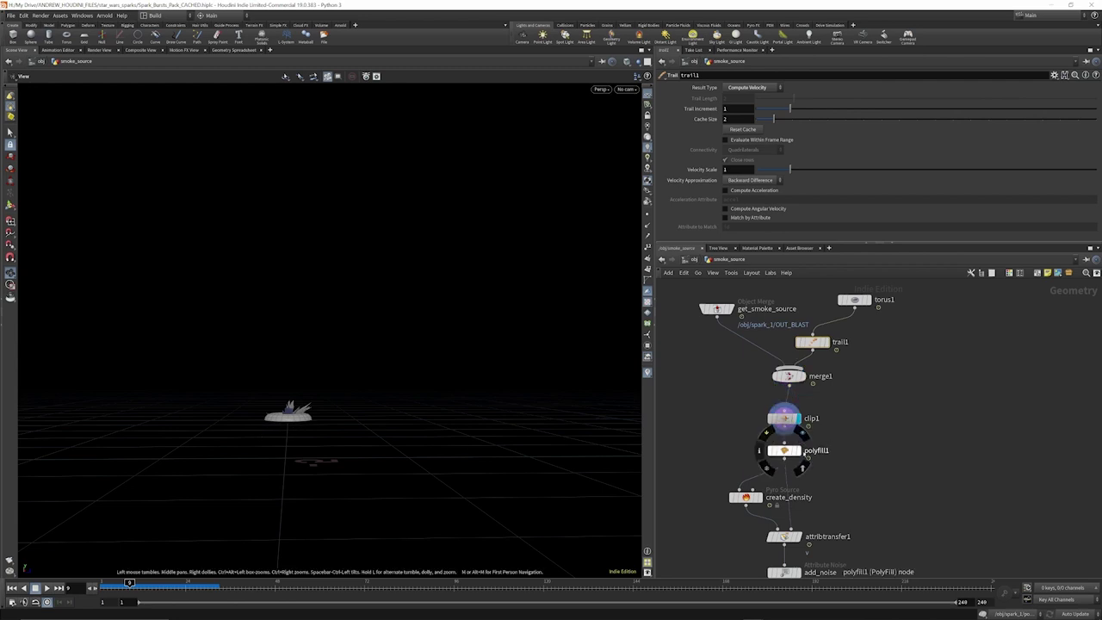
left_click_drag(327, 408, 305, 374)
right_click_drag(305, 373, 289, 428)
left_click_drag(289, 427, 301, 387)
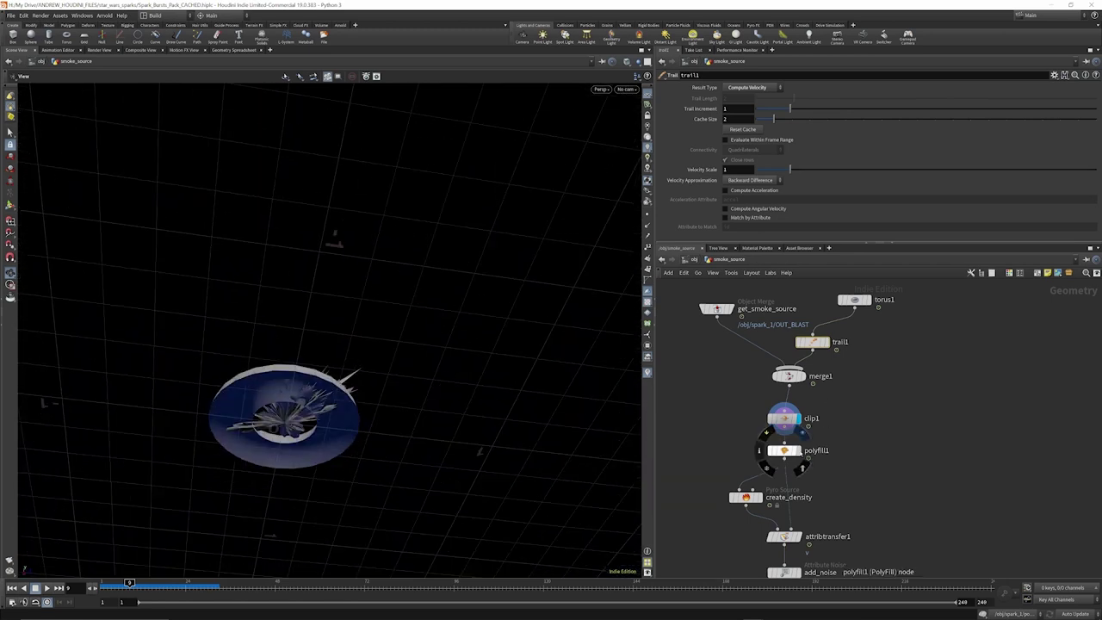
Display polyfill1 and view the capped geometry from the side
left_click(798, 450)
left_click_drag(350, 384, 316, 458)
scroll(756, 410, "down", 3)
scroll(758, 476, "up", 4)
scroll(758, 475, "up", 2)
left_click_drag(744, 436, 702, 437)
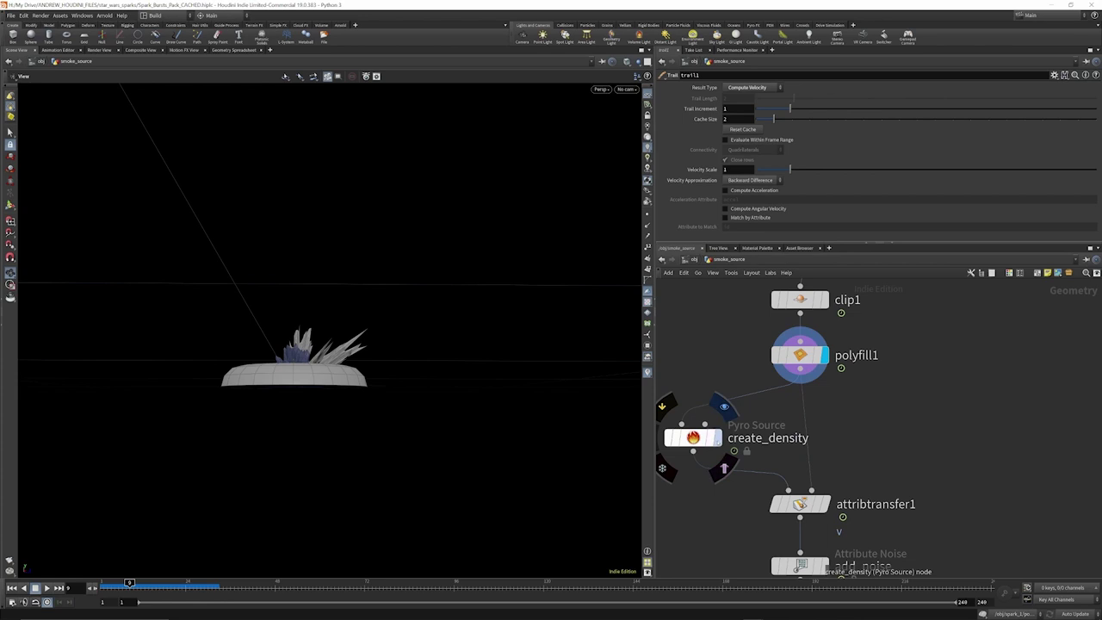
Display create_density, view its scattered points up close, and enlarge the area showing its parameters
left_click(719, 438)
left_click_drag(372, 354, 277, 352)
left_click_drag(741, 246, 740, 327)
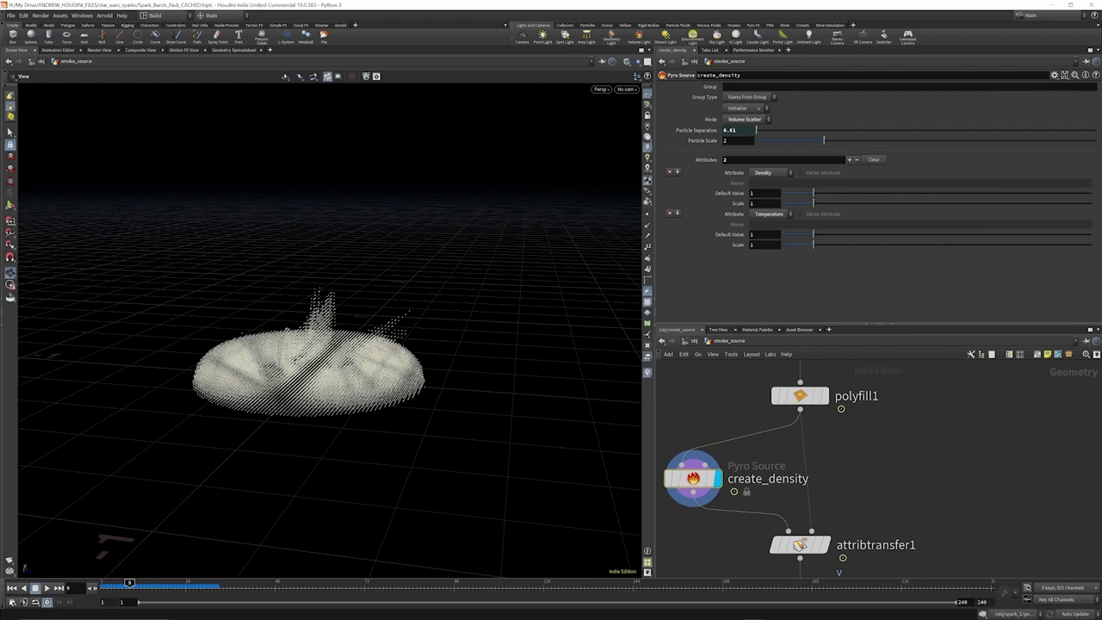
Copy create_density's Particle Separation parameter and switch the parameter between its expression and value
right_click(711, 130)
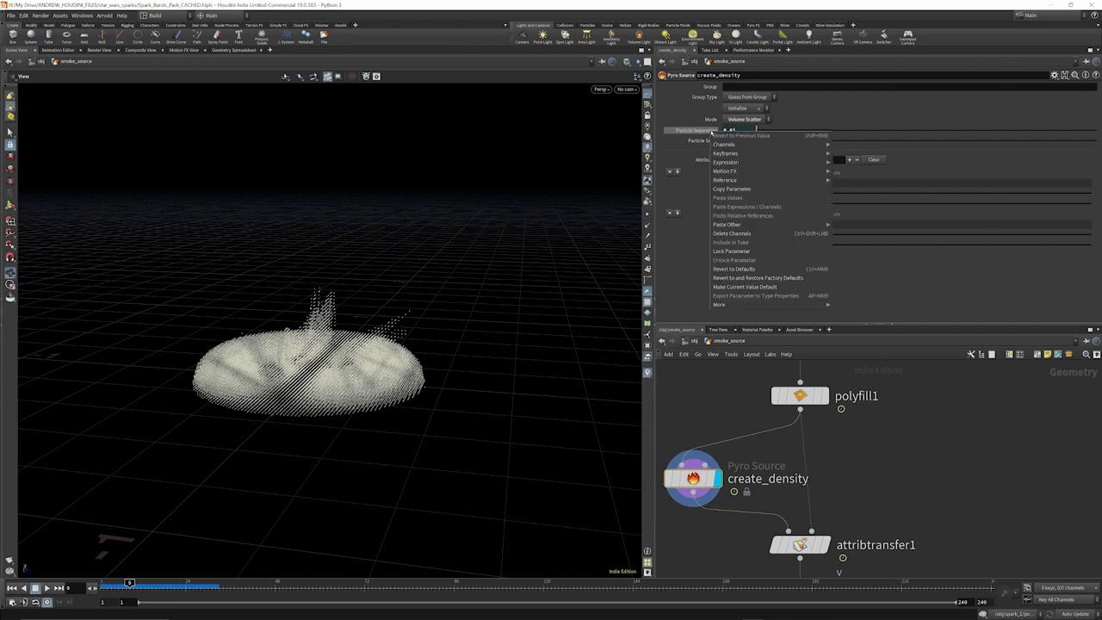
left_click(729, 189)
left_click(712, 131)
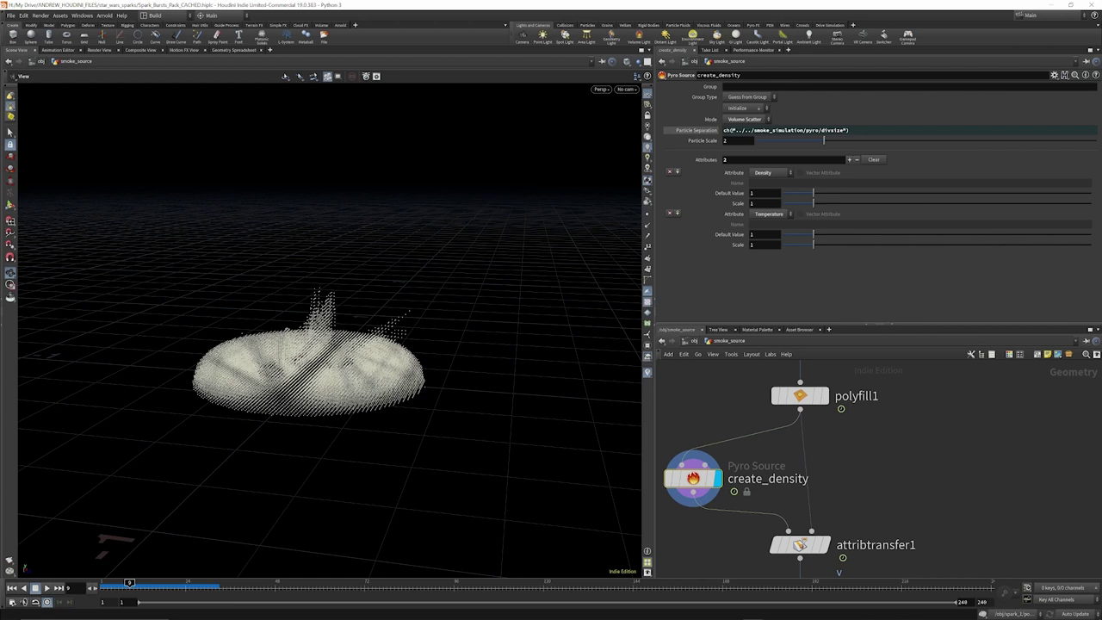
left_click(710, 130)
scroll(824, 399, "down", 5)
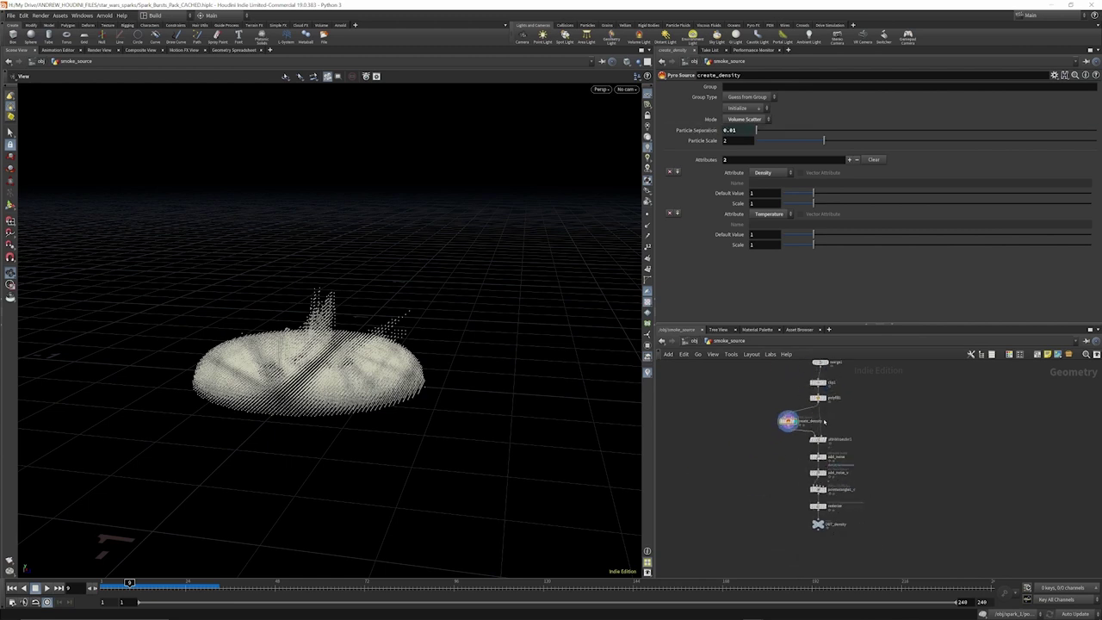
scroll(824, 422, "up", 3)
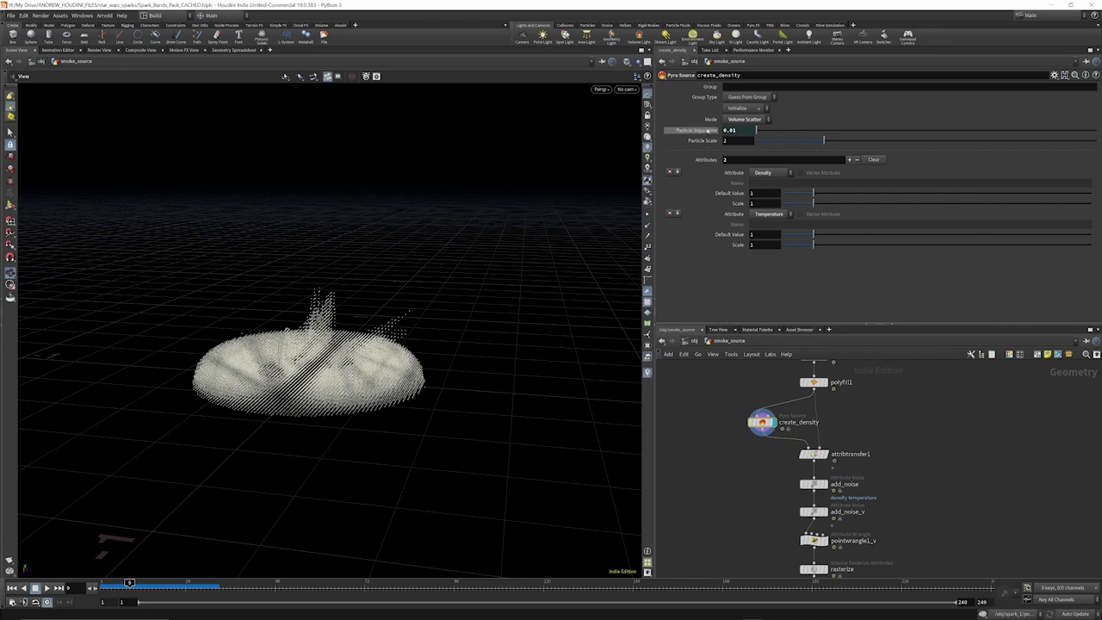
left_click(706, 130)
left_click(708, 130)
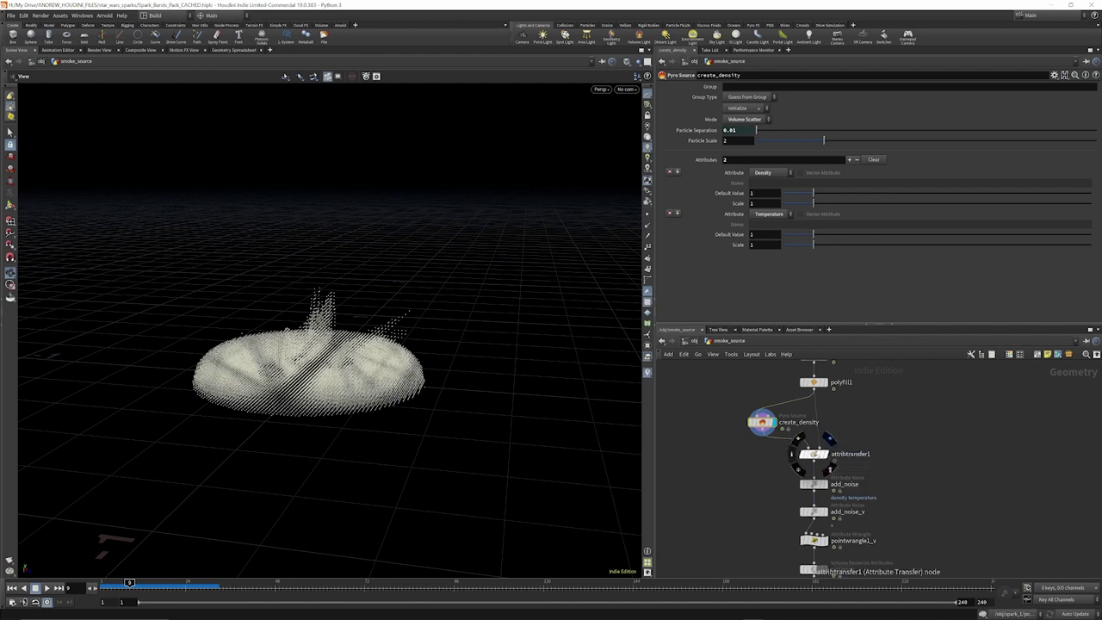
Show attribtransfer1's parameters, display polyfill1 and attribtransfer1 in turn, and move create_density slightly in the network
left_click(815, 454)
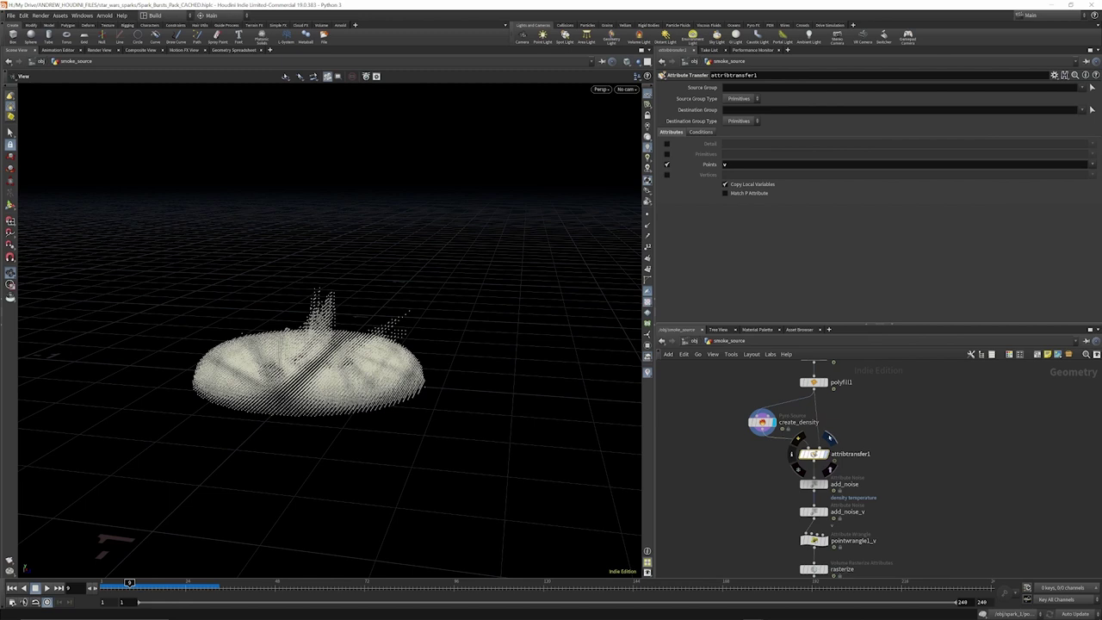
left_click(825, 382)
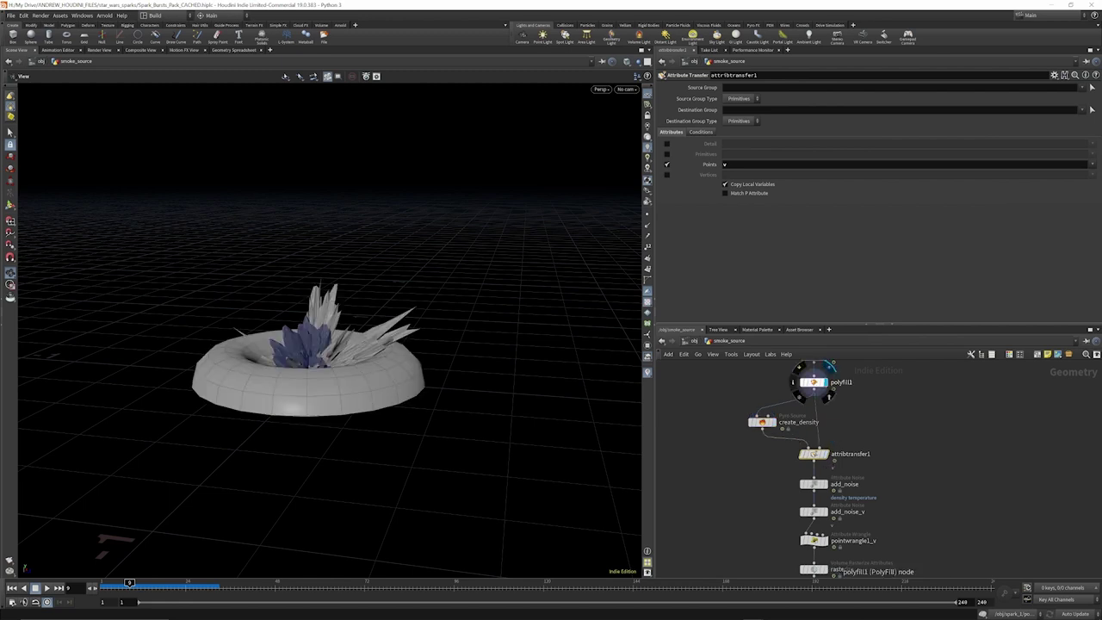
left_click(814, 382)
left_click(814, 454)
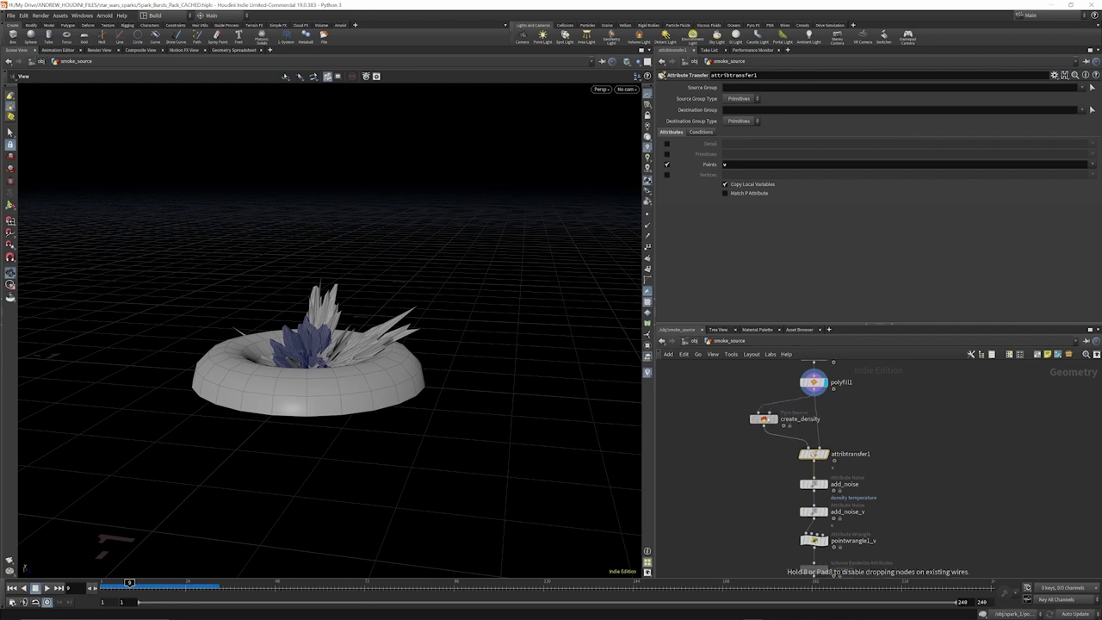
left_click(769, 422)
left_click_drag(759, 422, 762, 428)
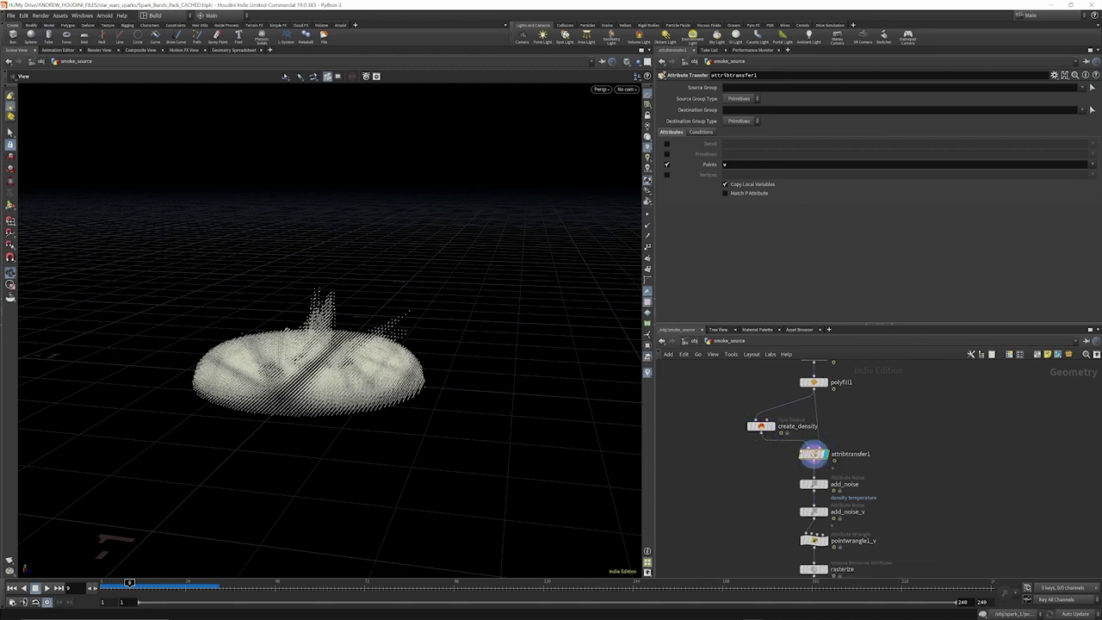
Display add_noise and examine its noise settings for the density and temperature attributes
scroll(840, 497, "up", 3)
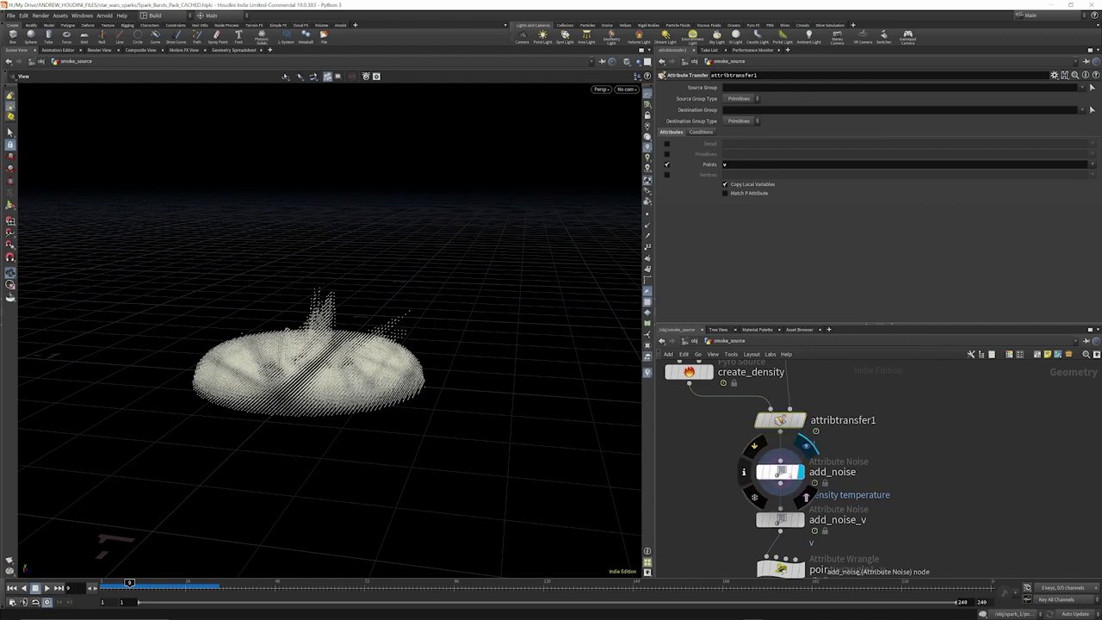
left_click(780, 470)
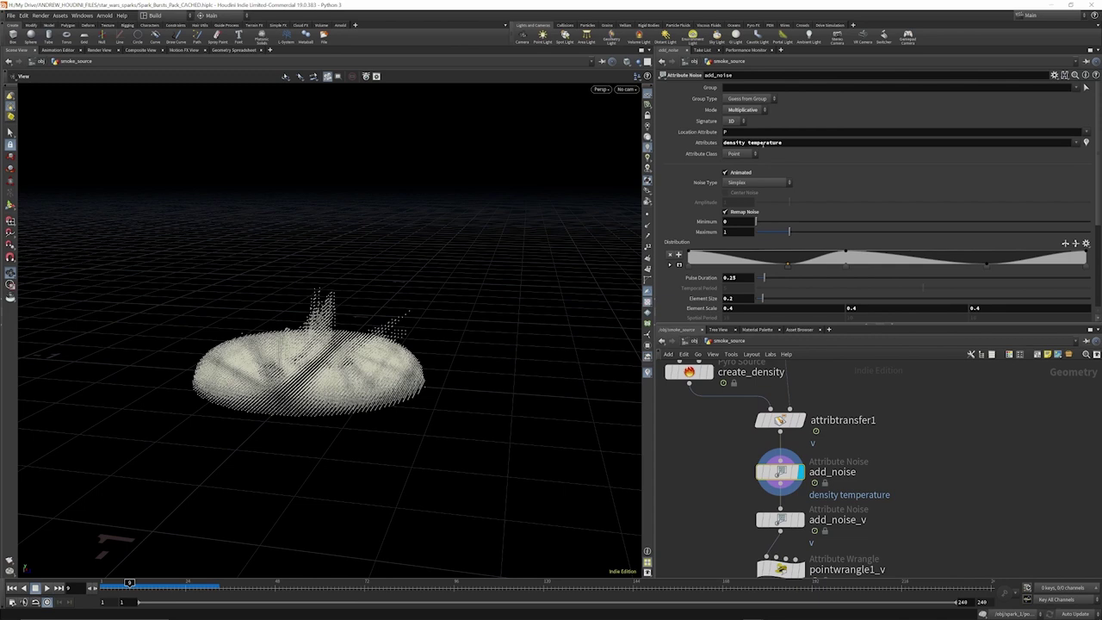
scroll(763, 207, "down", 3)
scroll(786, 414, "down", 3)
scroll(799, 517, "up", 3)
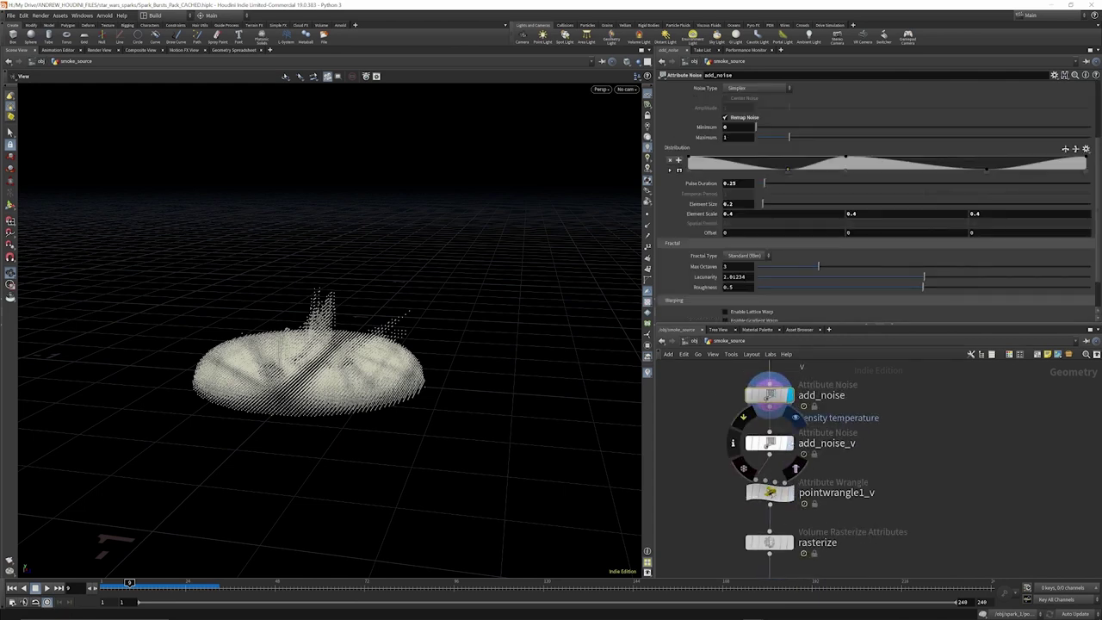
Display add_noise_v and examine its velocity noise settings, then display pointwrangle1_v with its VEXpression
left_click(769, 444)
scroll(775, 482, "down", 2)
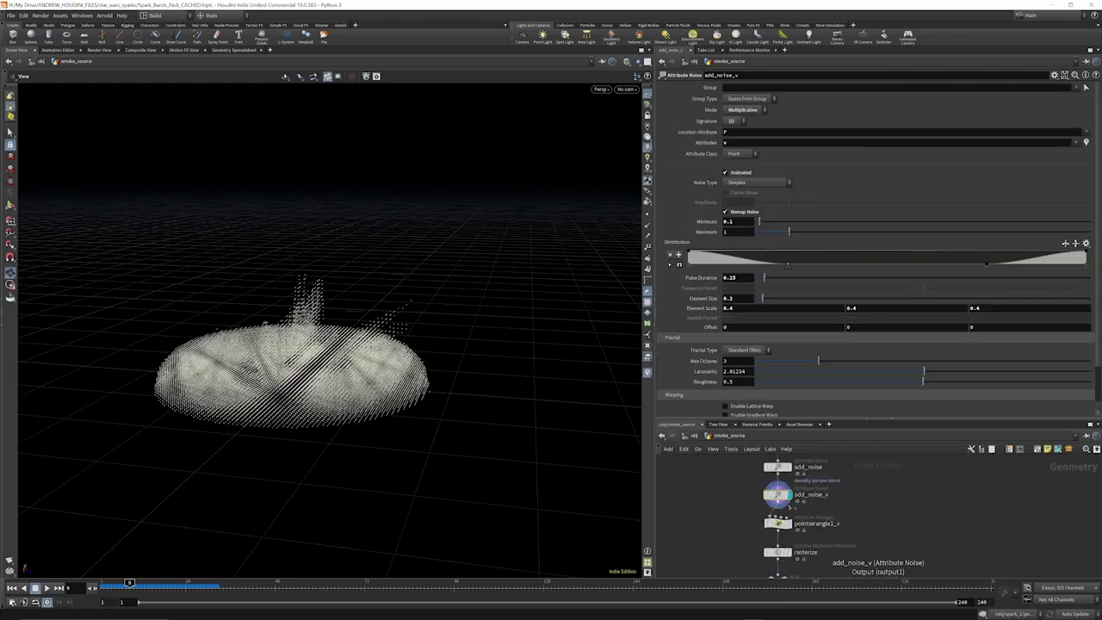
scroll(791, 503, "up", 3)
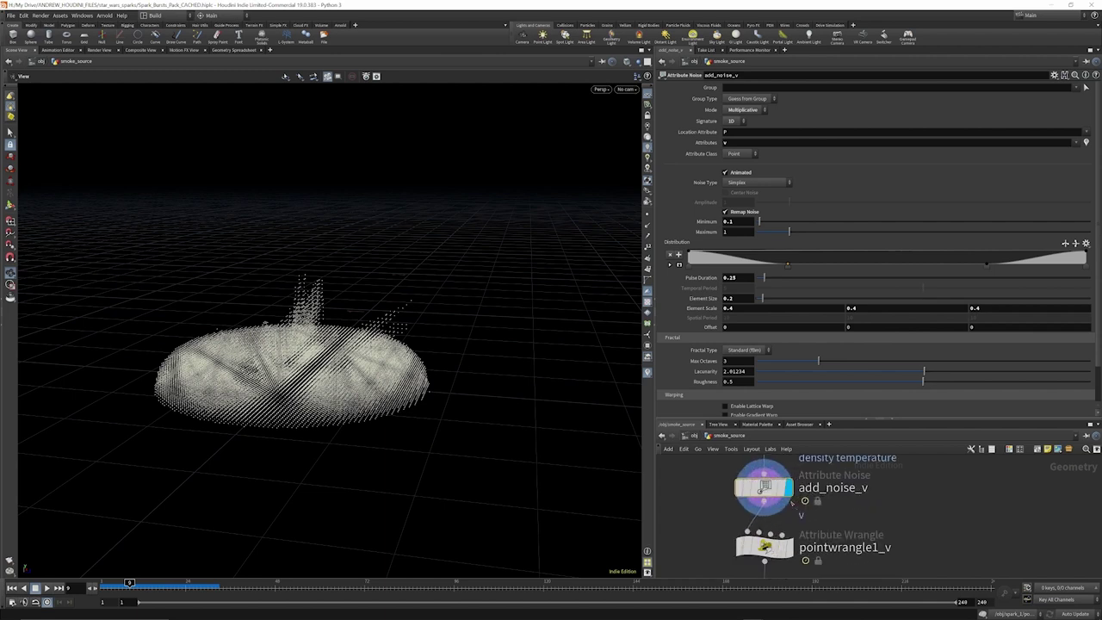
scroll(761, 109, "down", 1)
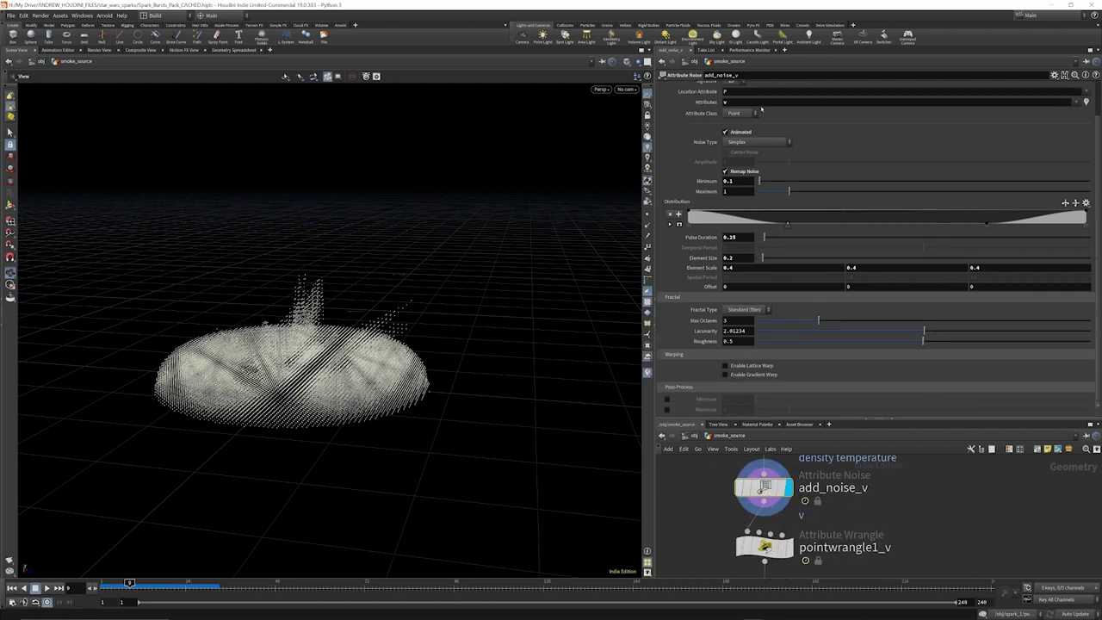
left_click(789, 547)
middle_click_drag(789, 547, 780, 510)
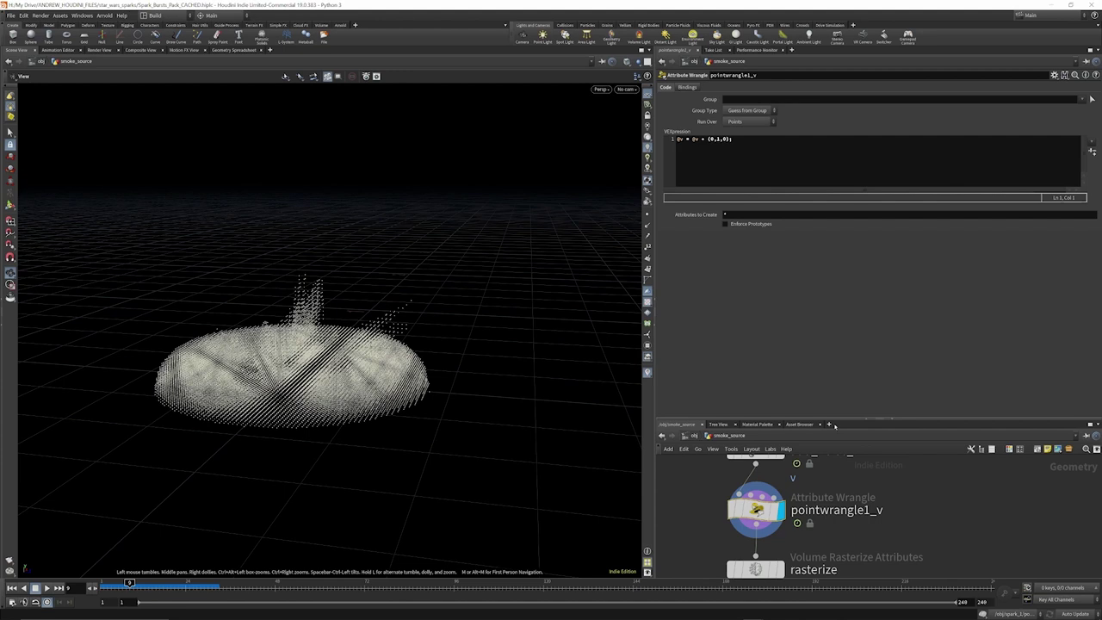
Display the rasterize node's smoke volume, enlarge its parameter area, and show the expression driving Voxel Size
left_click_drag(804, 420, 805, 235)
scroll(822, 419, "down", 3)
scroll(784, 457, "up", 3)
left_click(799, 457)
left_click(777, 457)
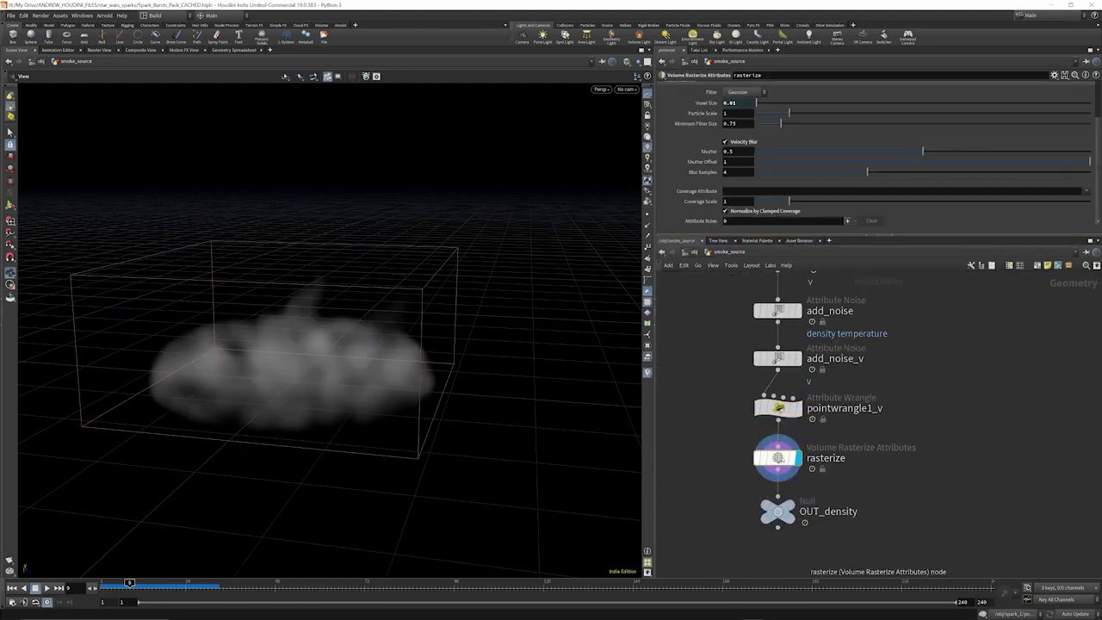
left_click_drag(800, 235, 799, 336)
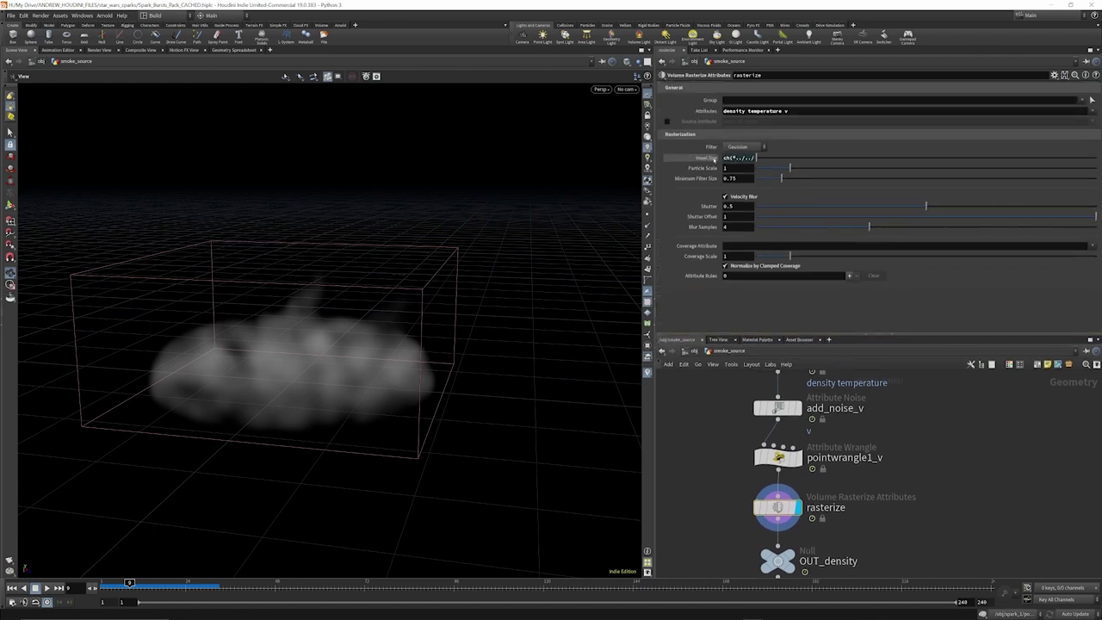
Select create_density again and check the expression driving its Particle Separation
scroll(814, 507, "down", 5)
scroll(762, 405, "up", 4)
left_click(766, 404)
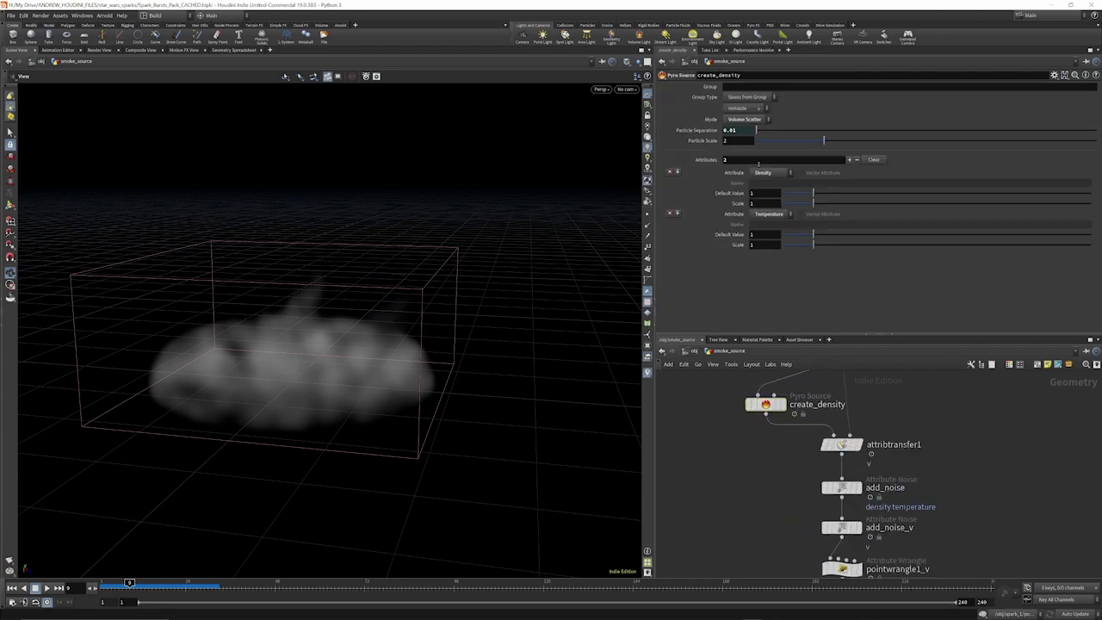
left_click(699, 132)
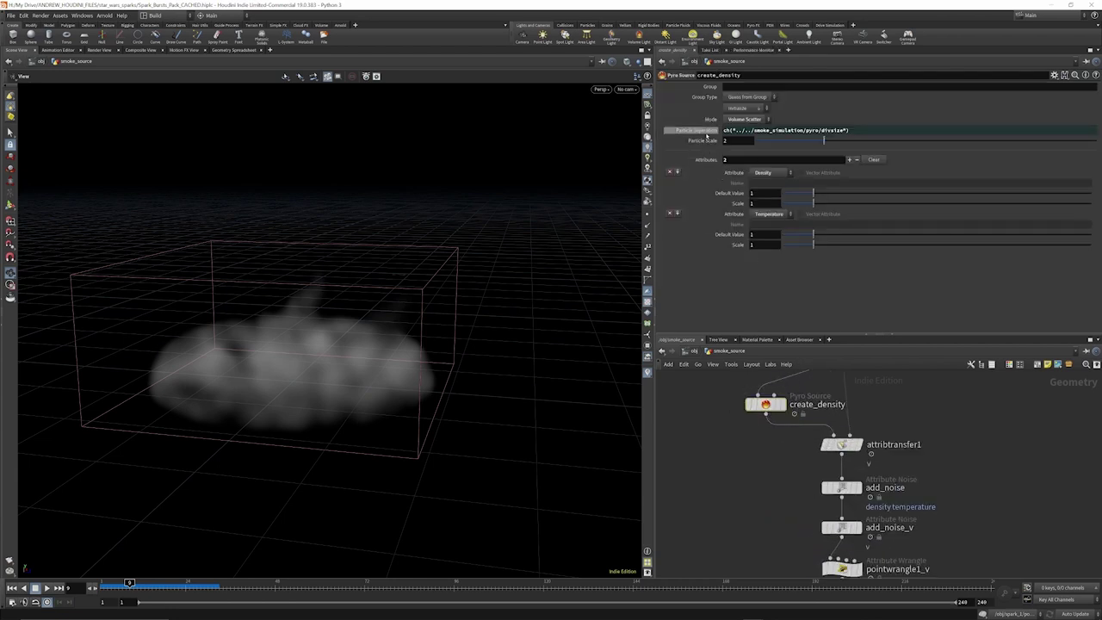
key("ctrl+z")
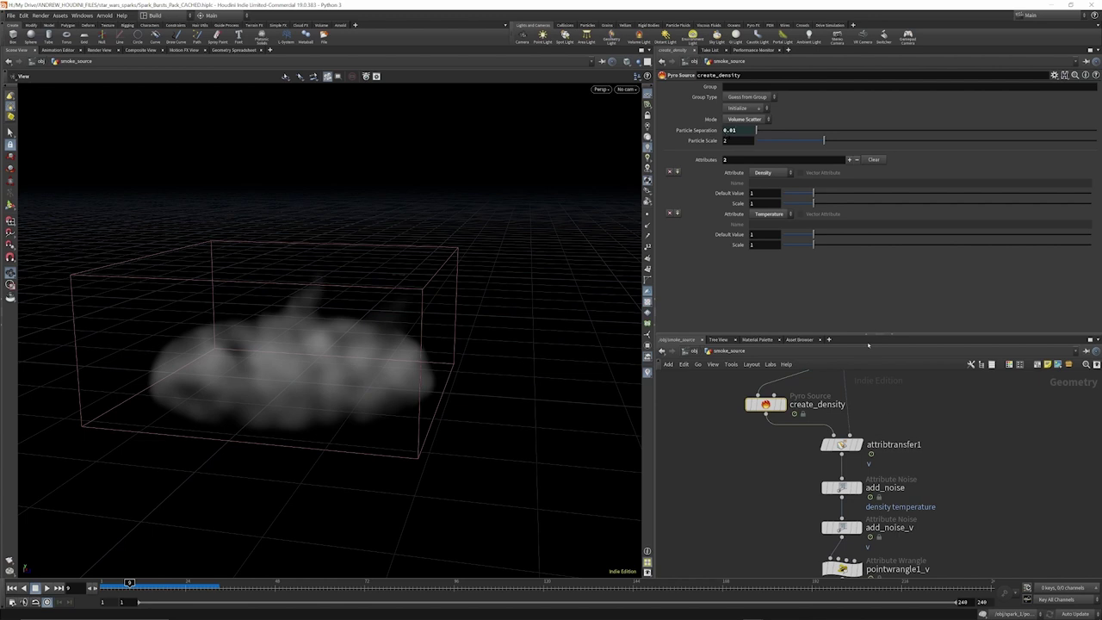
Select rasterize again and open its node information to examine the density, temperature and v volumes
scroll(825, 421, "down", 3)
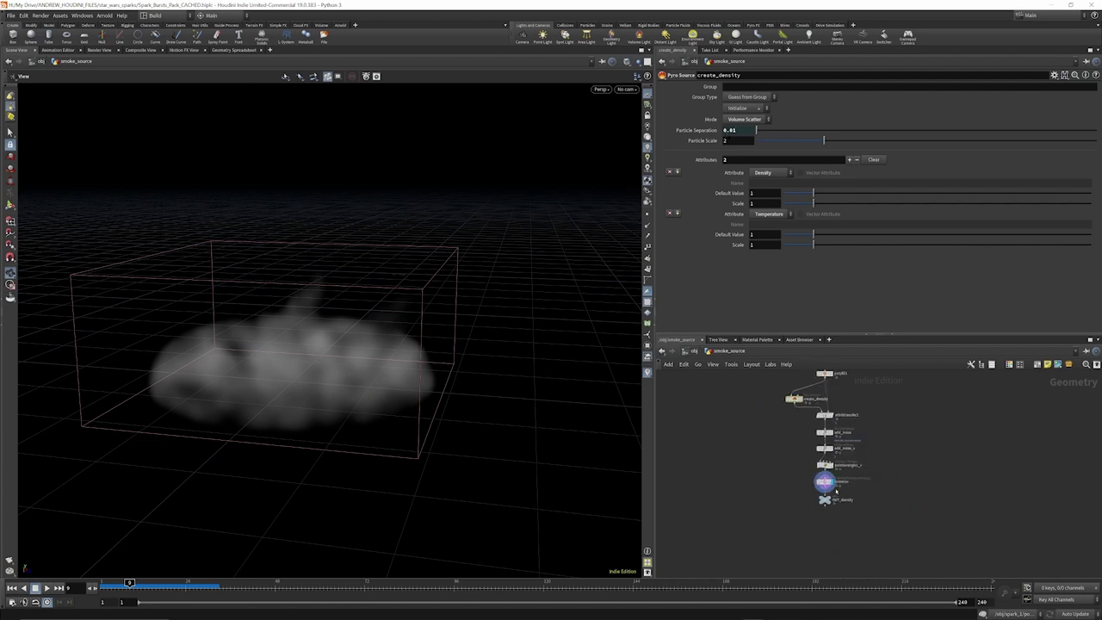
scroll(831, 489, "up", 2)
left_click(813, 474)
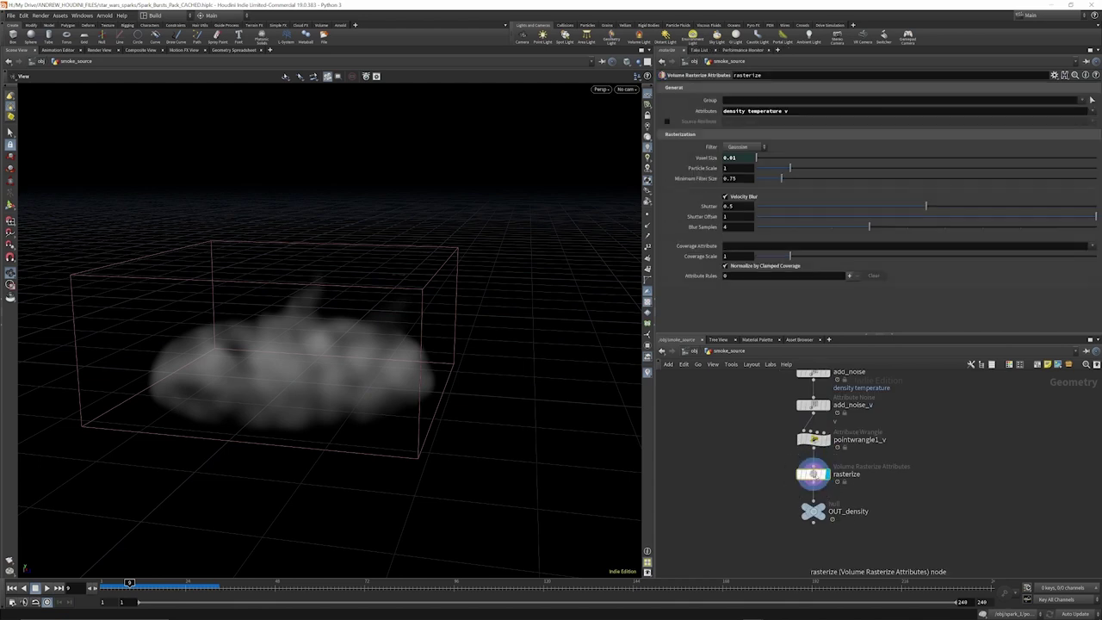
mouse_move(813, 379)
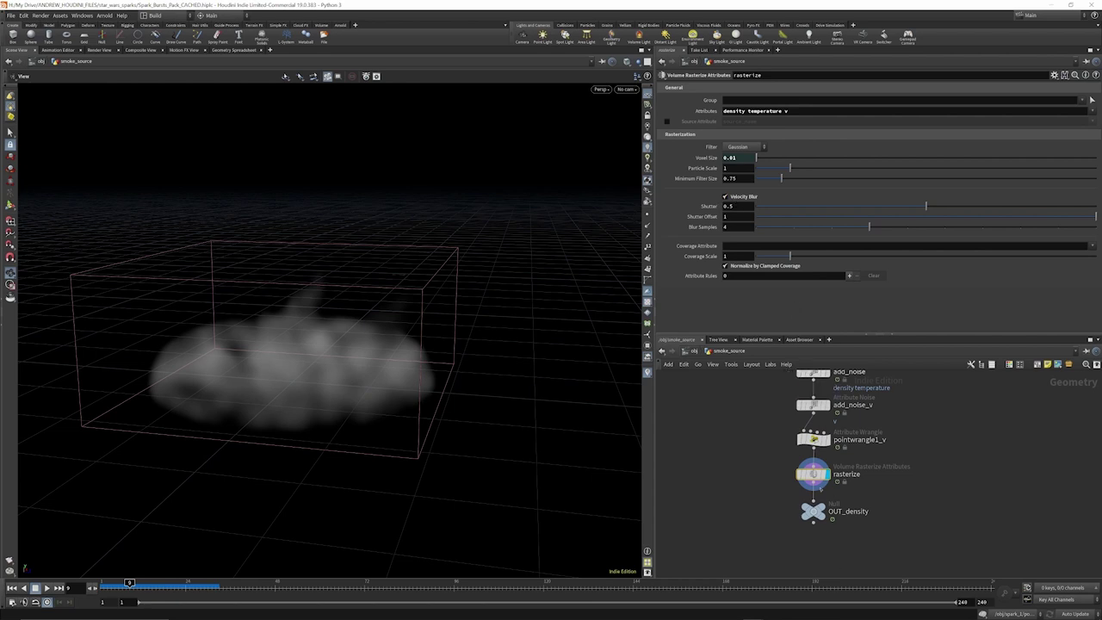
left_click(789, 474)
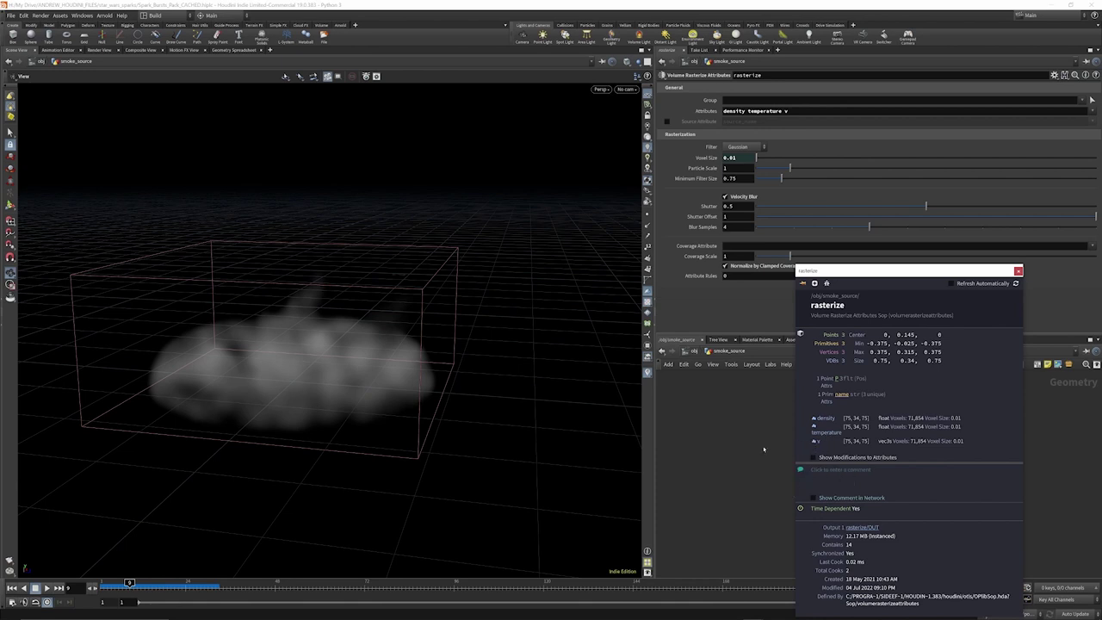
Return to the object level and hide spark_1 and smoke_source in the viewport
left_click(694, 351)
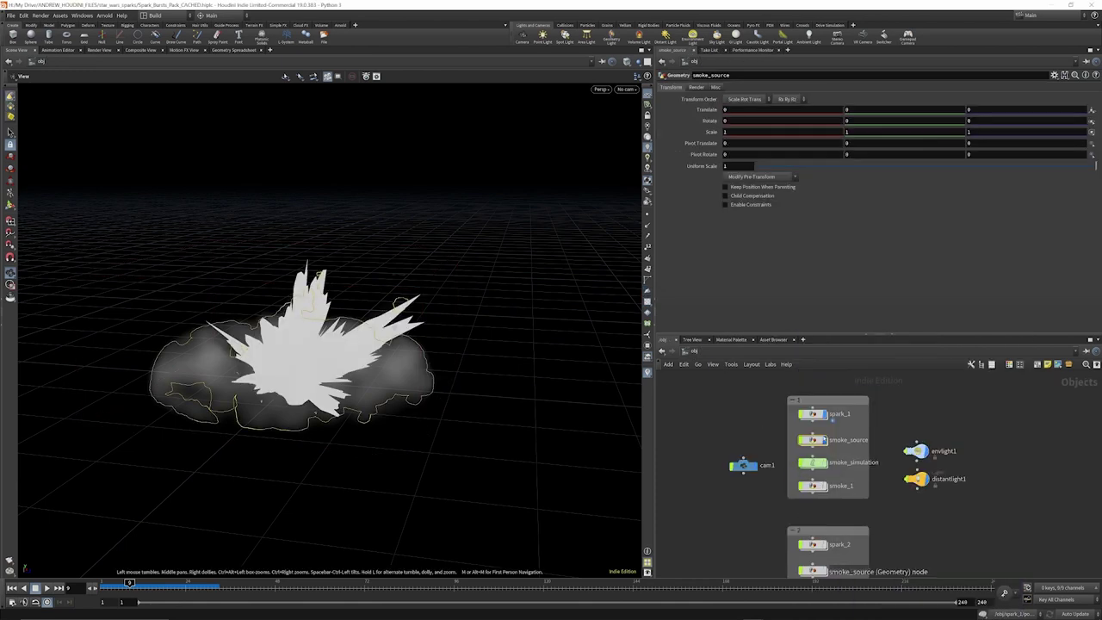
scroll(824, 430, "up", 3)
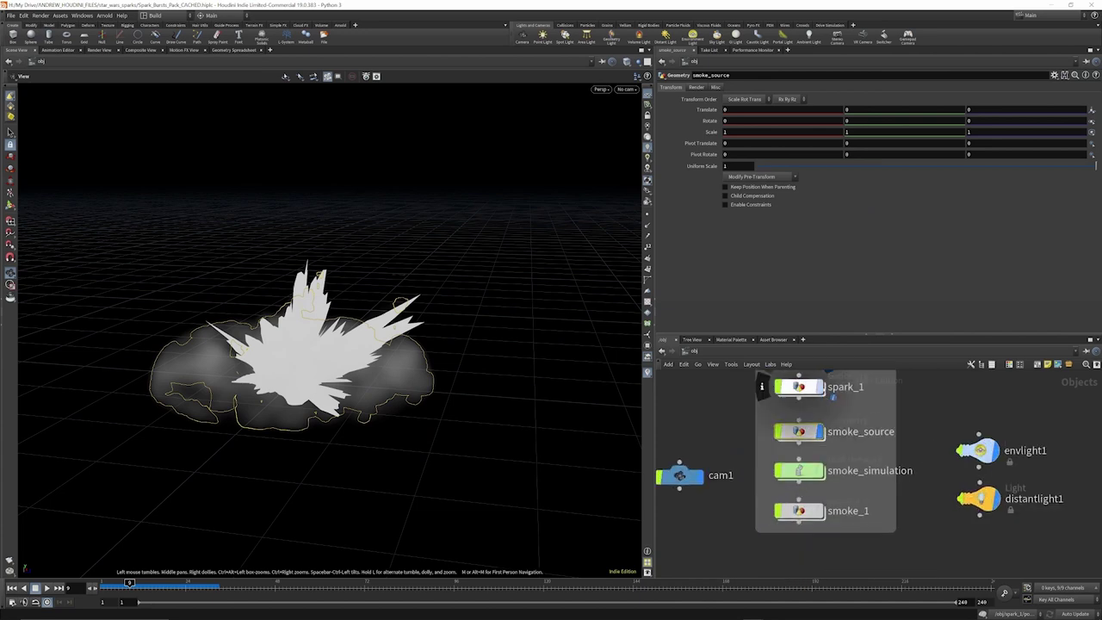
left_click(821, 386)
left_click(825, 405)
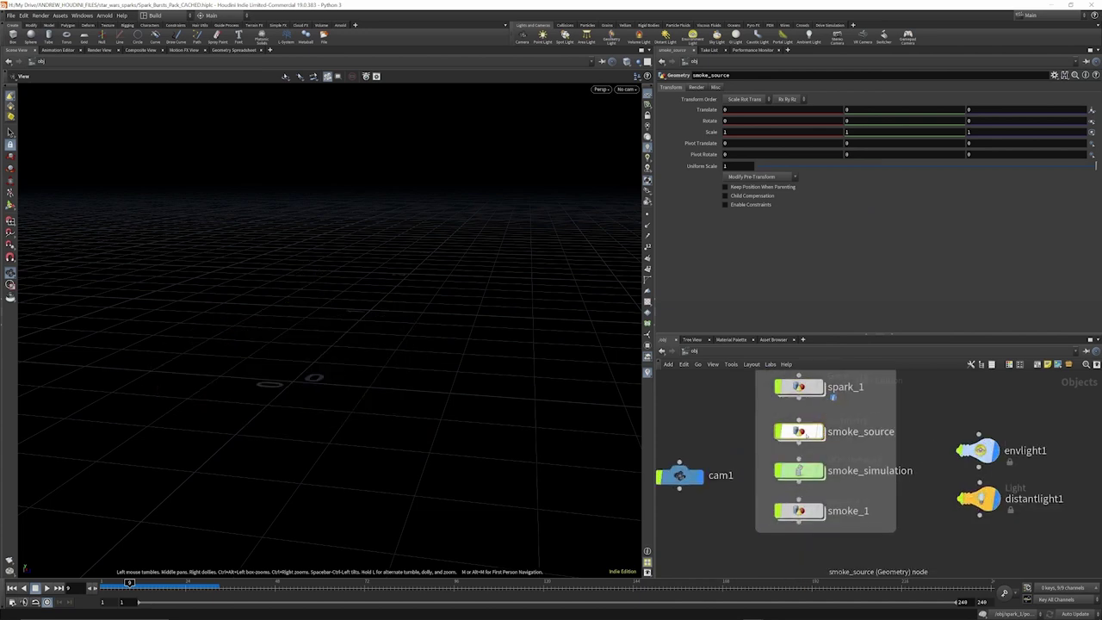
Look inside the smoke_simulation DOP network, return to the object level and show its simulation settings
double_click(805, 470)
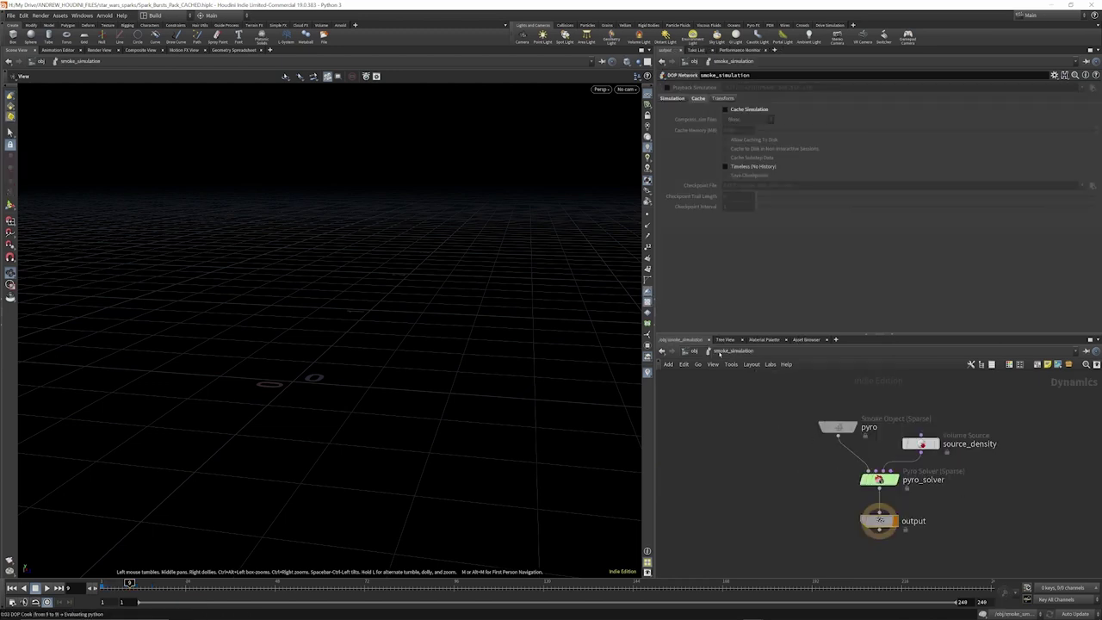
left_click(719, 353)
left_click(696, 389)
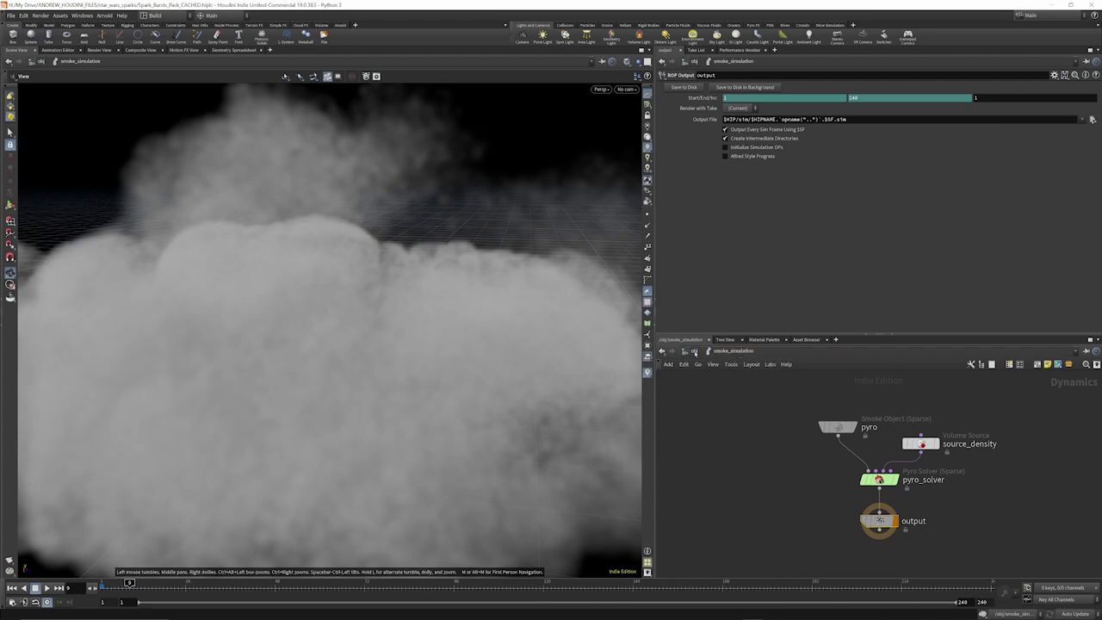
key("u")
scroll(789, 479, "down", 1)
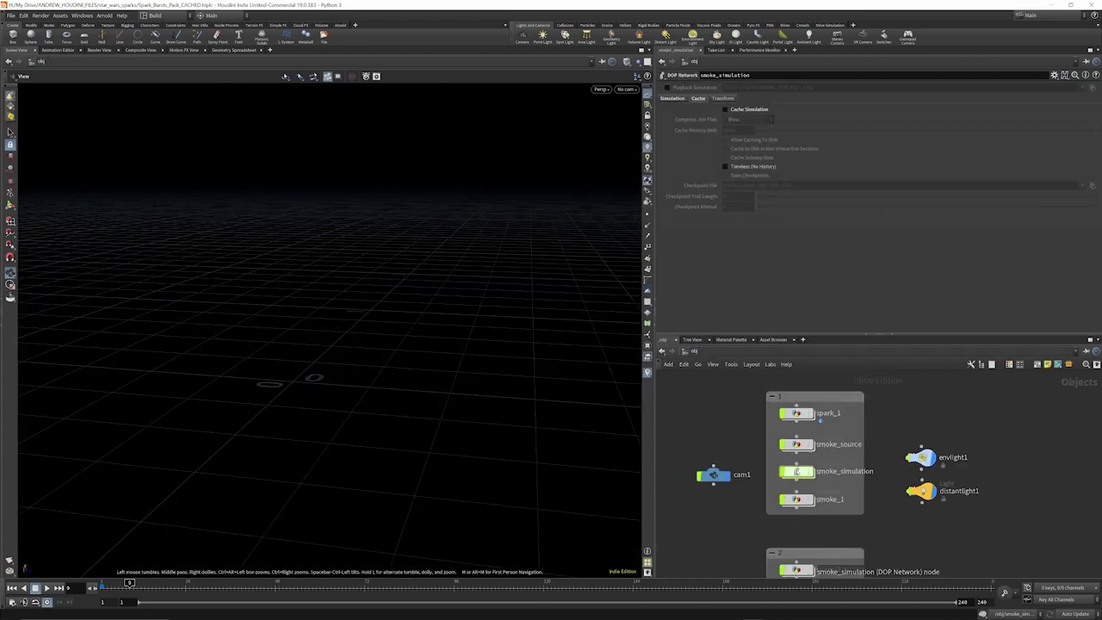
left_click(672, 98)
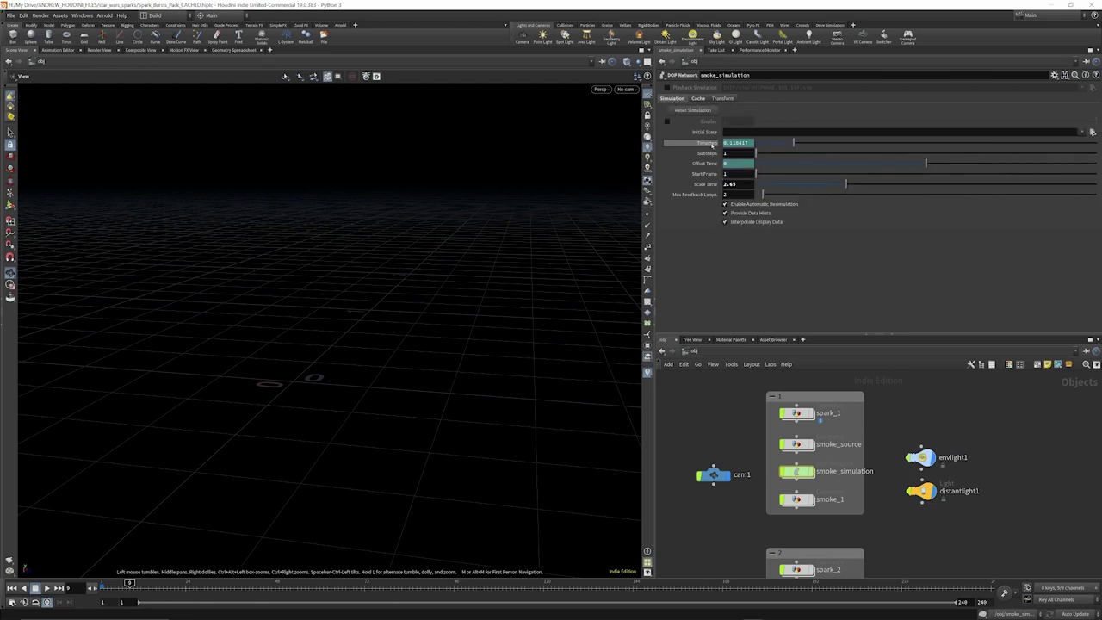
Try resetting smoke_simulation's Scale Time to its default of 1, and undo the reset
left_click(712, 185)
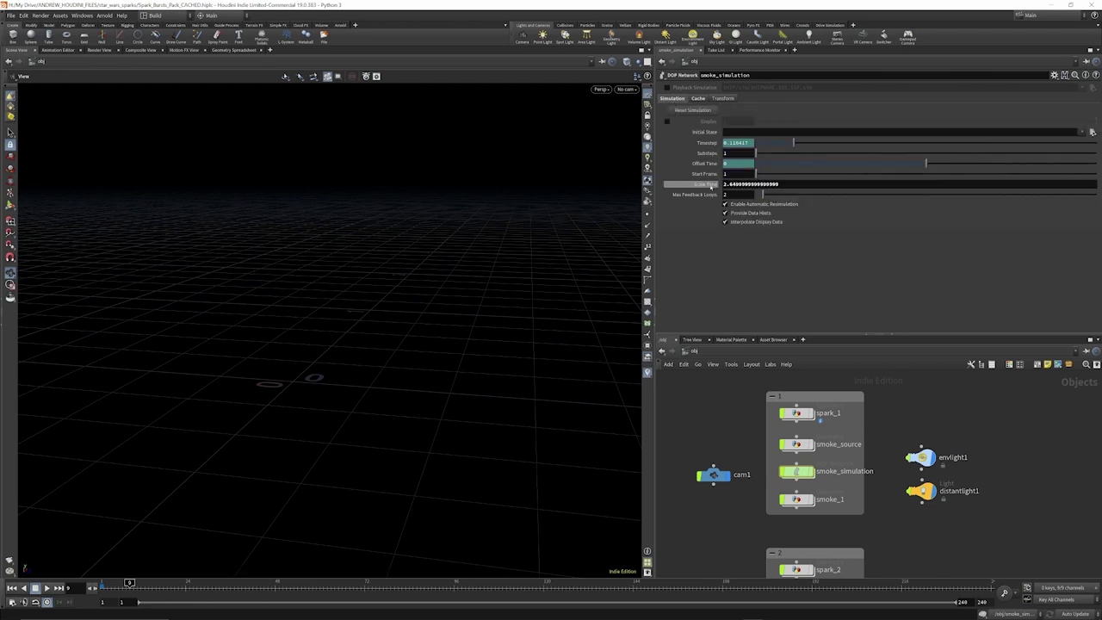
left_click(706, 187)
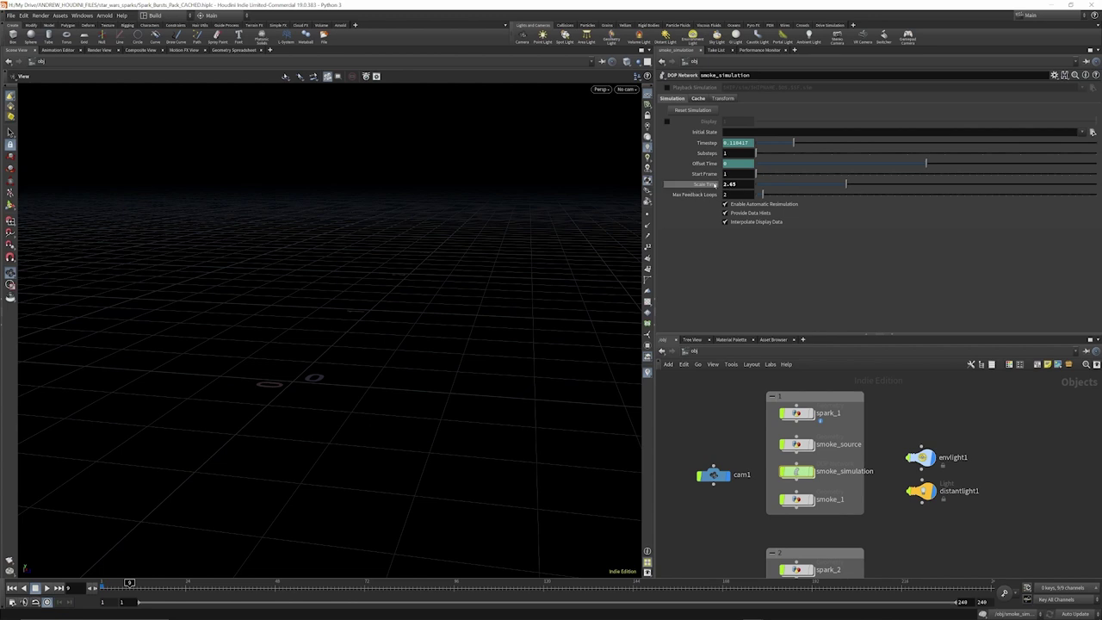
mouse_move(714, 185)
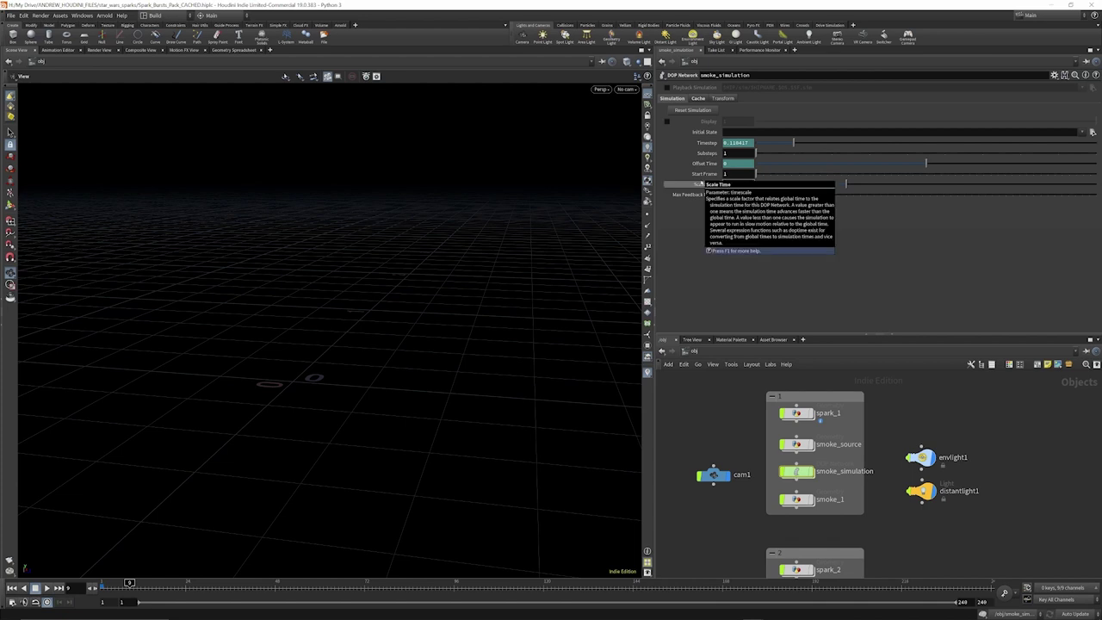
middle_click(701, 183, "ctrl")
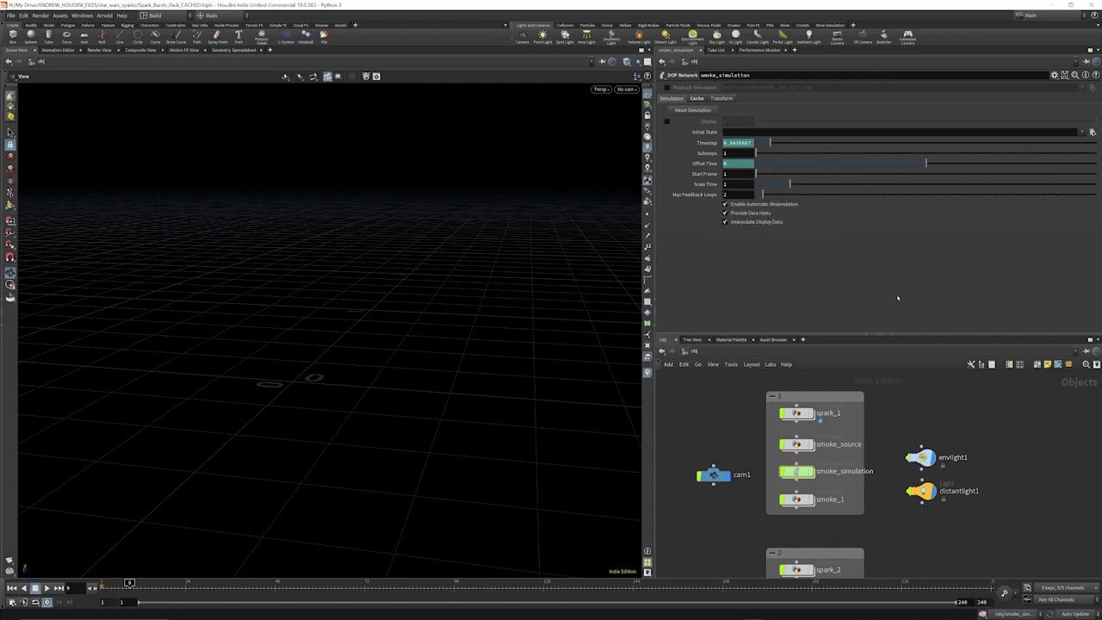
key("ctrl+z")
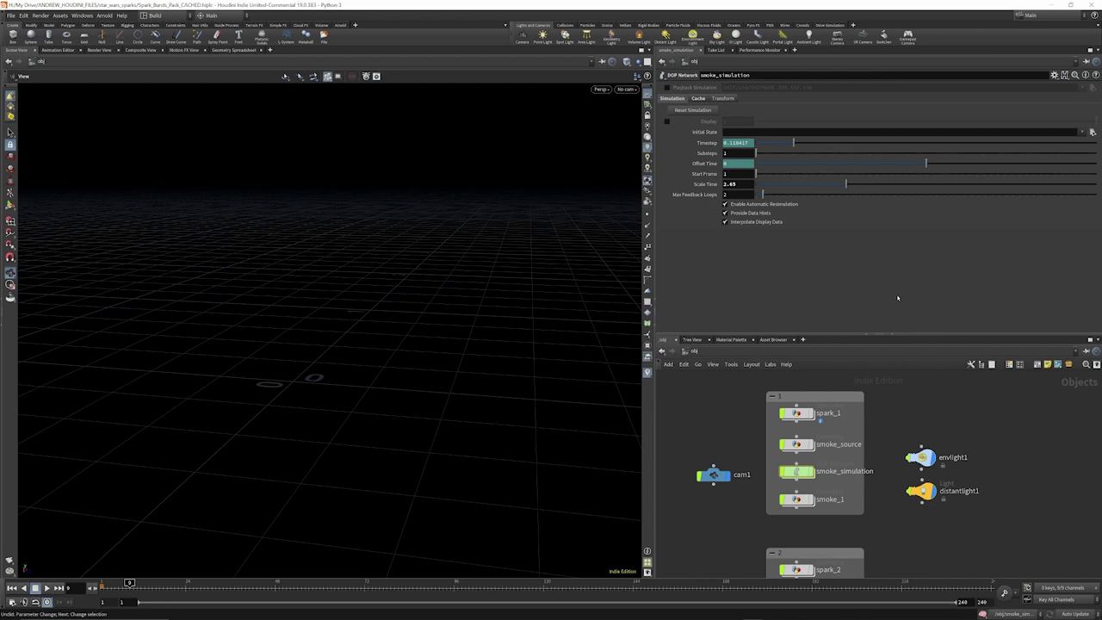
Open the smoke_simulation network, select the pyro smoke object and copy its Voxel Size parameter
scroll(801, 392, "down", 3)
scroll(809, 431, "up", 4)
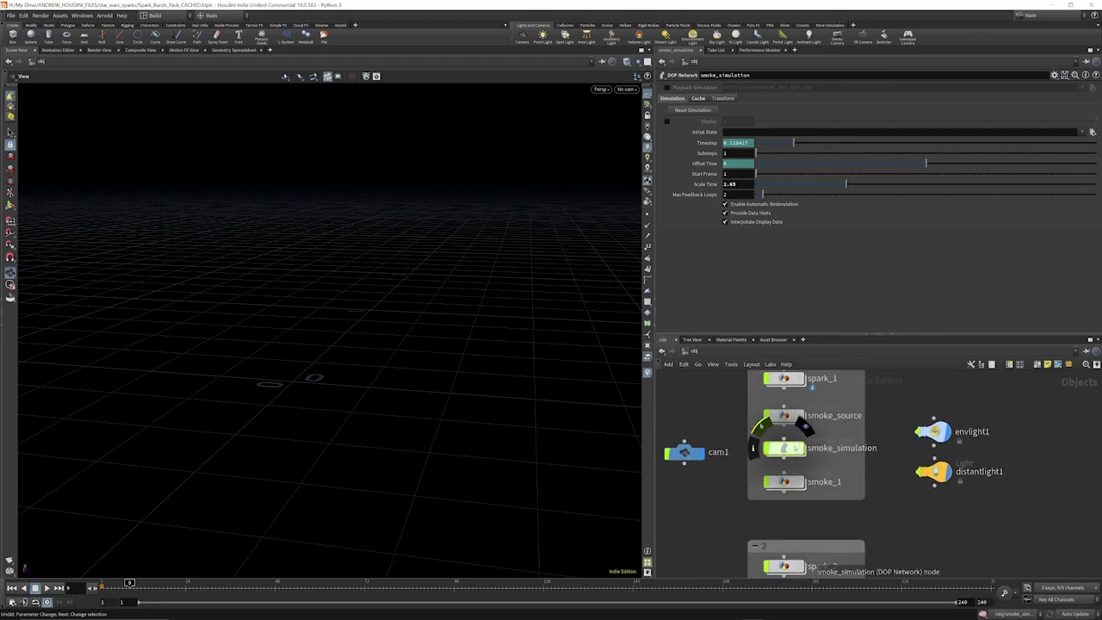
double_click(793, 448)
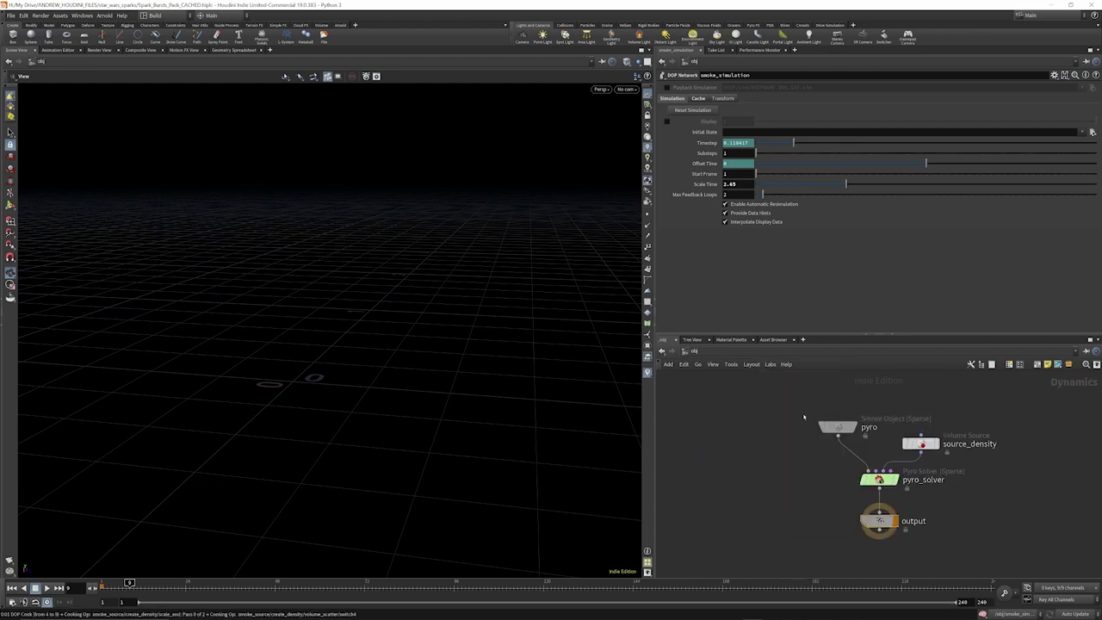
left_click_drag(838, 426, 816, 424)
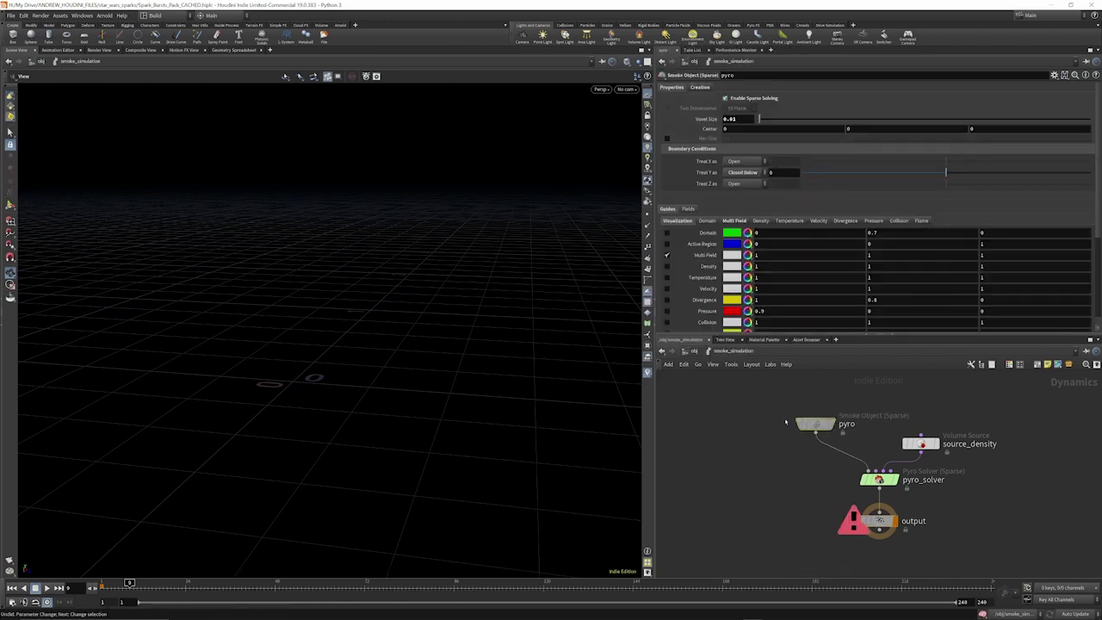
right_click(720, 119)
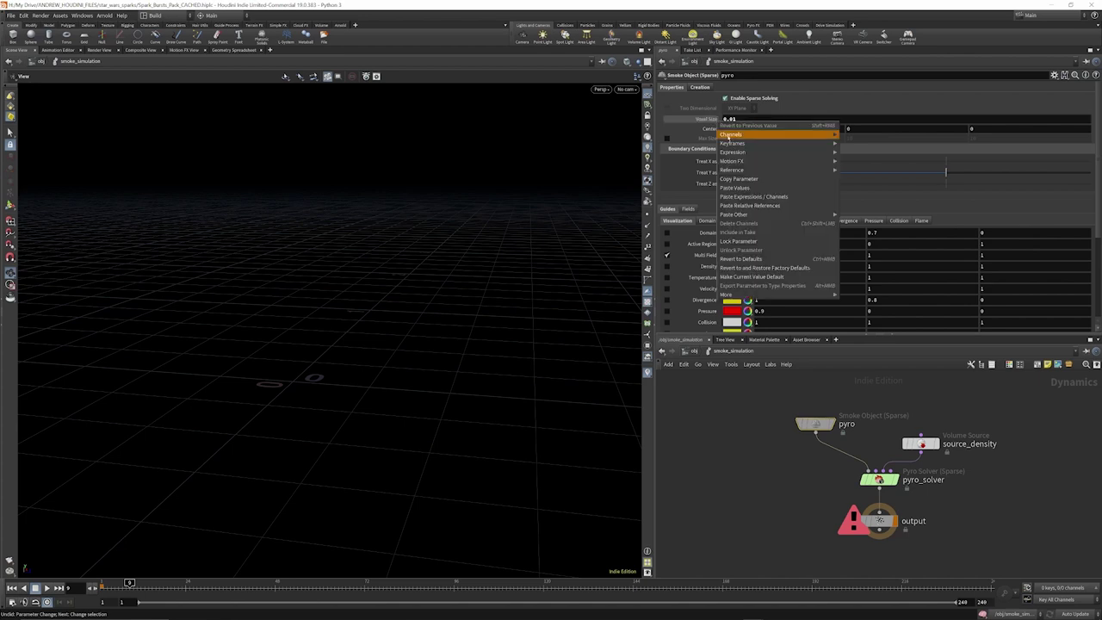
left_click(745, 180)
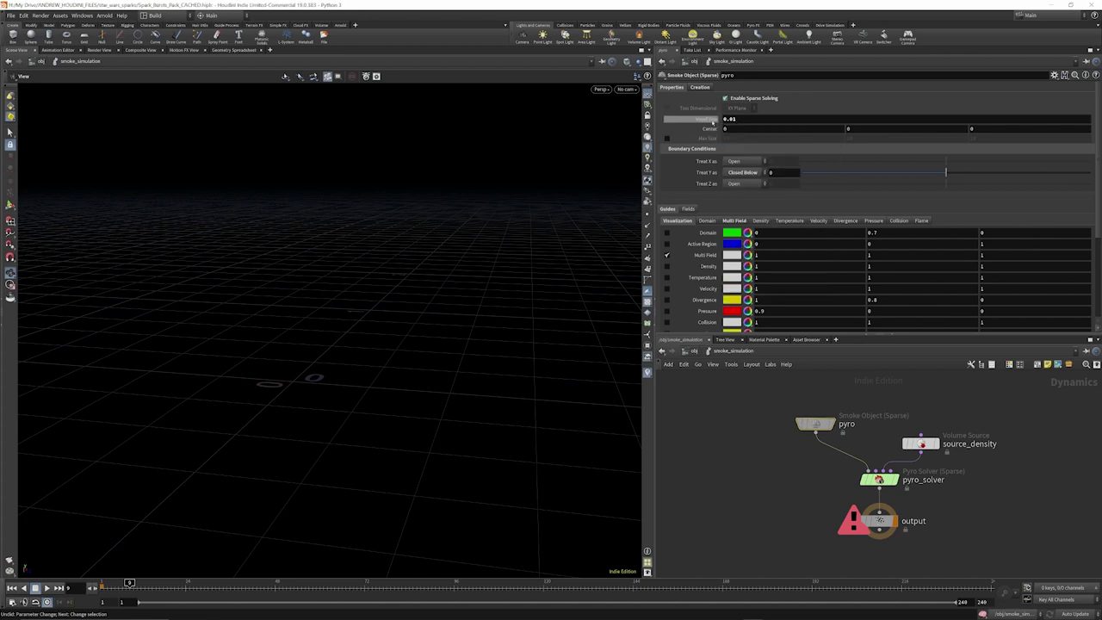
right_click(729, 121)
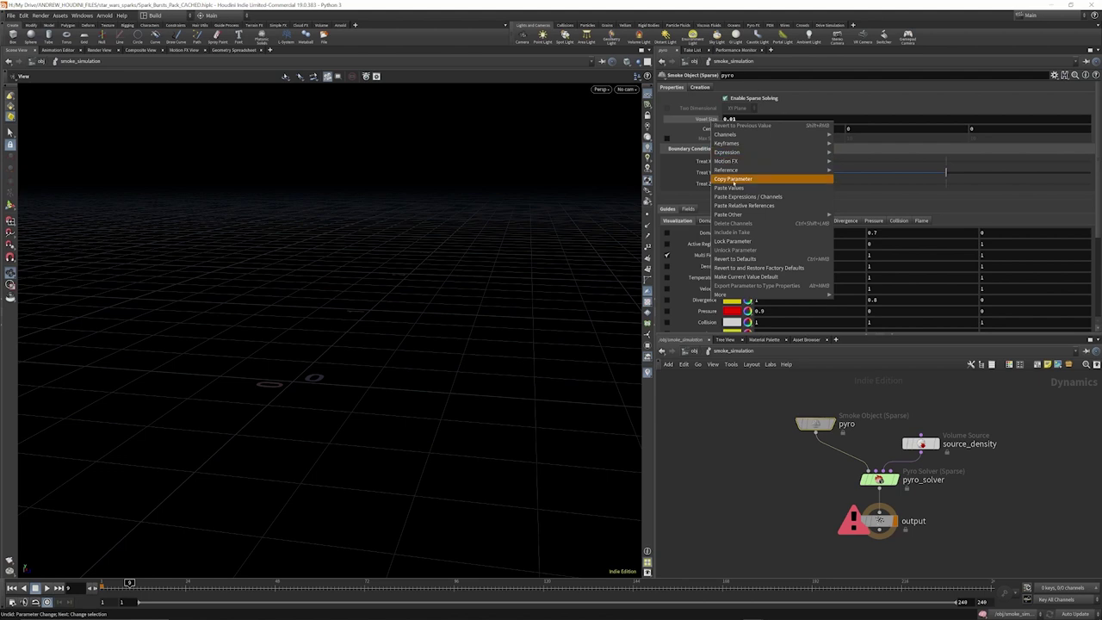
left_click(734, 179)
Go to the smoke_source network and paste the copied parameter as a relative reference into rasterize's Voxel Size
left_click(694, 351)
scroll(779, 430, "up", 3)
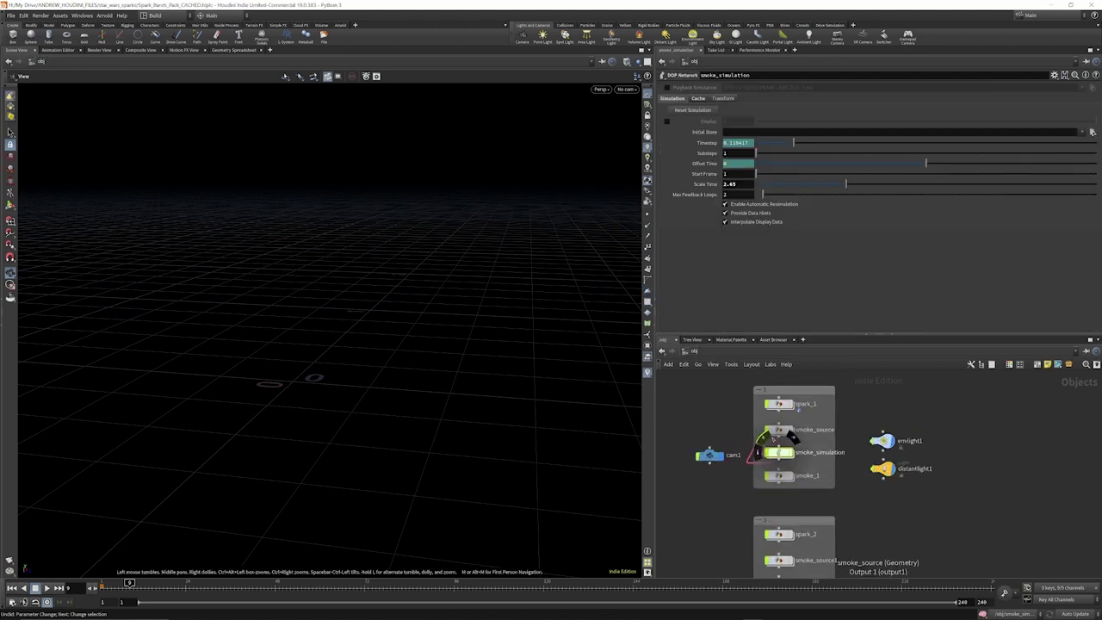
double_click(779, 429)
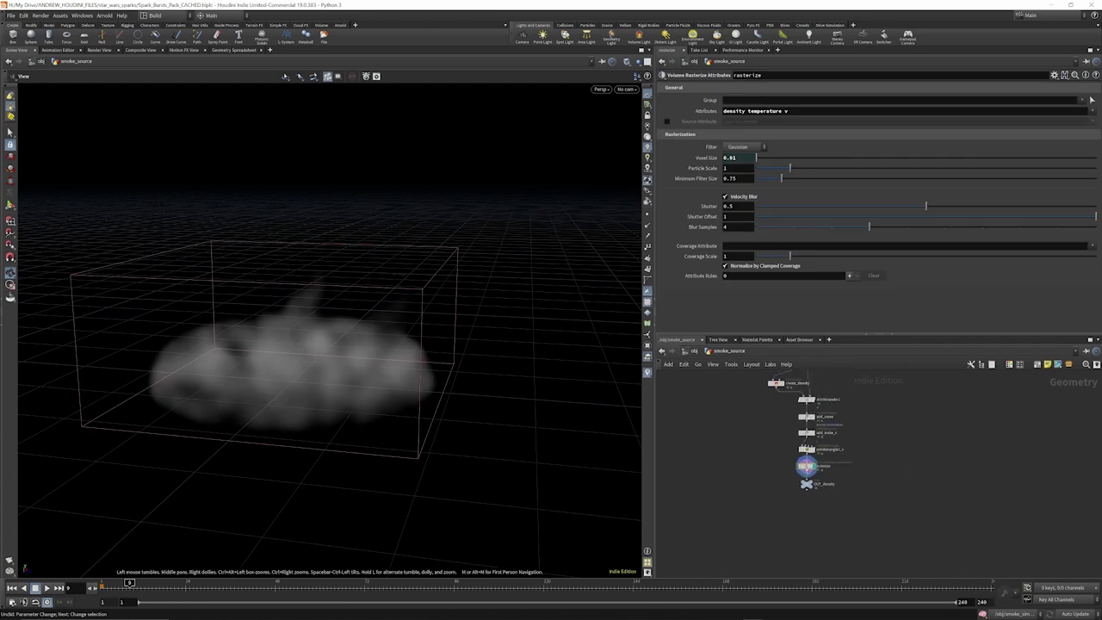
right_click(704, 158)
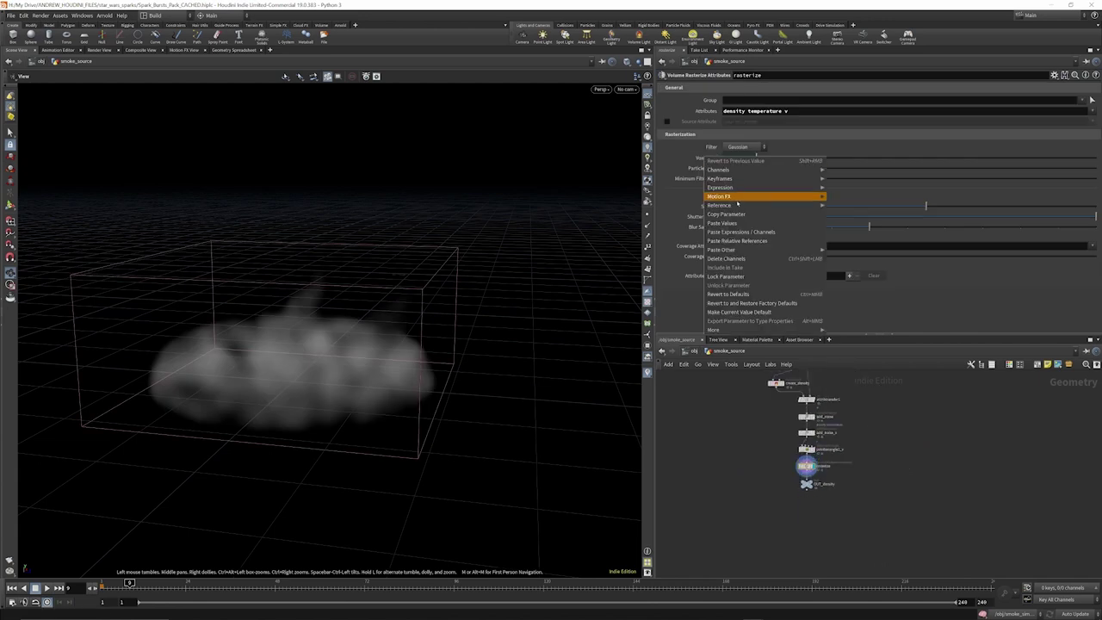
left_click(758, 241)
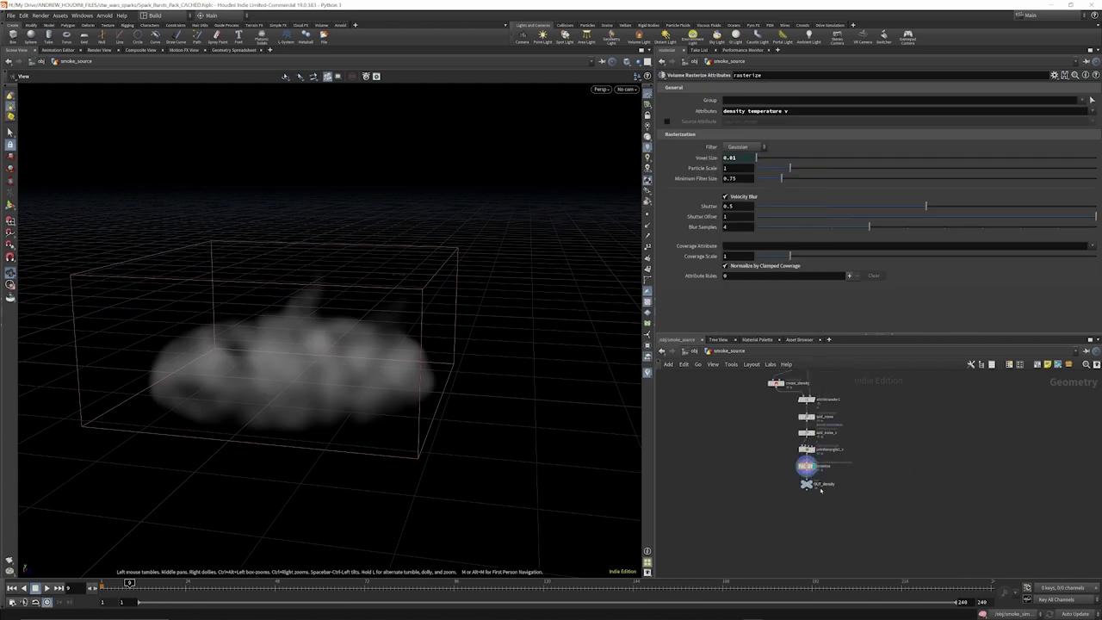
Select create_density and paste the same parameter as a relative reference into its Particle Separation
scroll(828, 503, "down", 3)
scroll(807, 445, "up", 2)
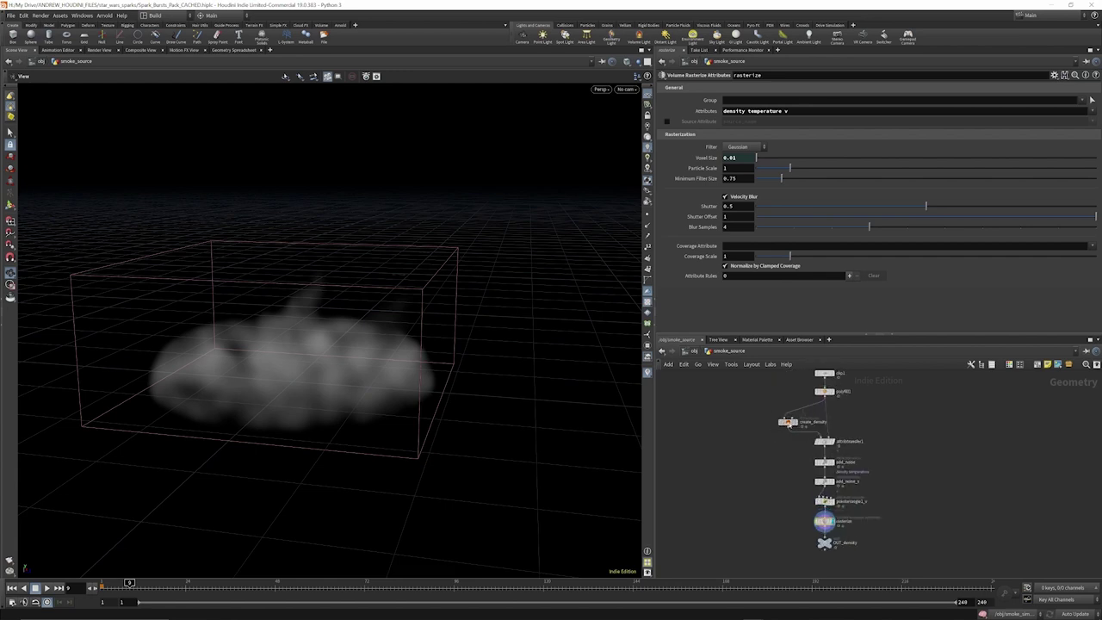
left_click(788, 422)
right_click(715, 130)
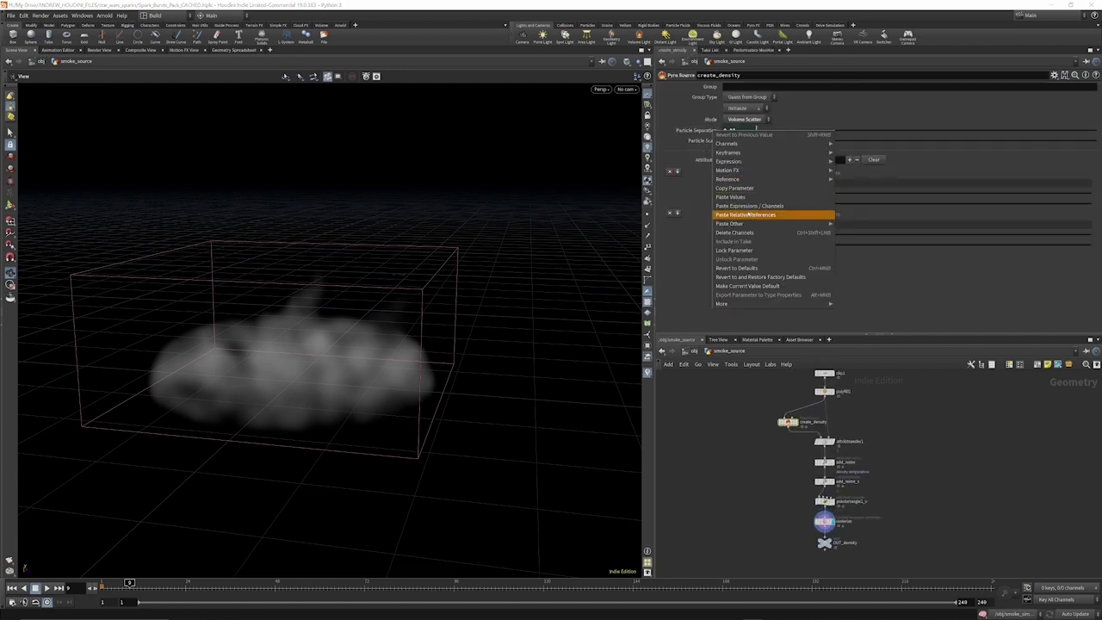
left_click(757, 215)
left_click(698, 130)
scroll(770, 391, "down", 1)
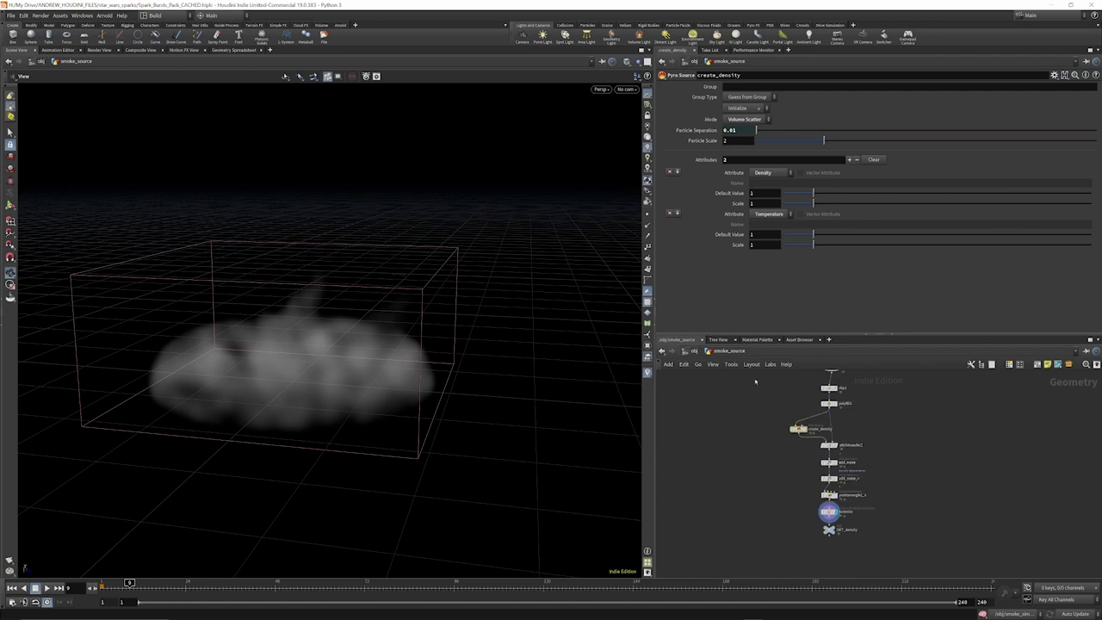
Reopen smoke_simulation, rearrange the pyro_solver and source_density nodes, and show the source_density settings
left_click(694, 351)
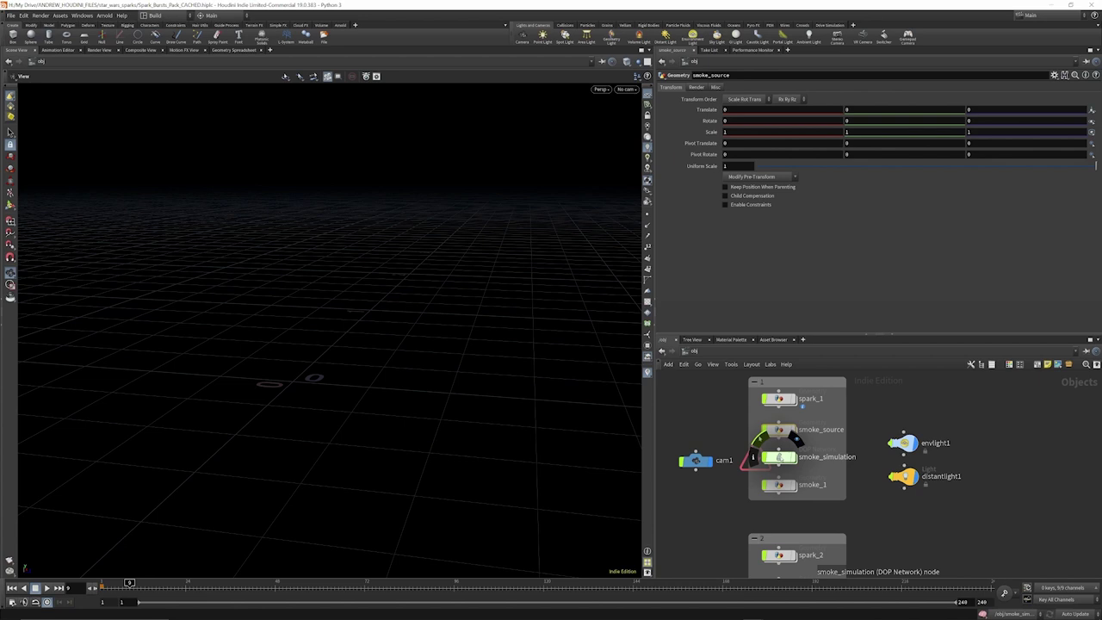
double_click(783, 457)
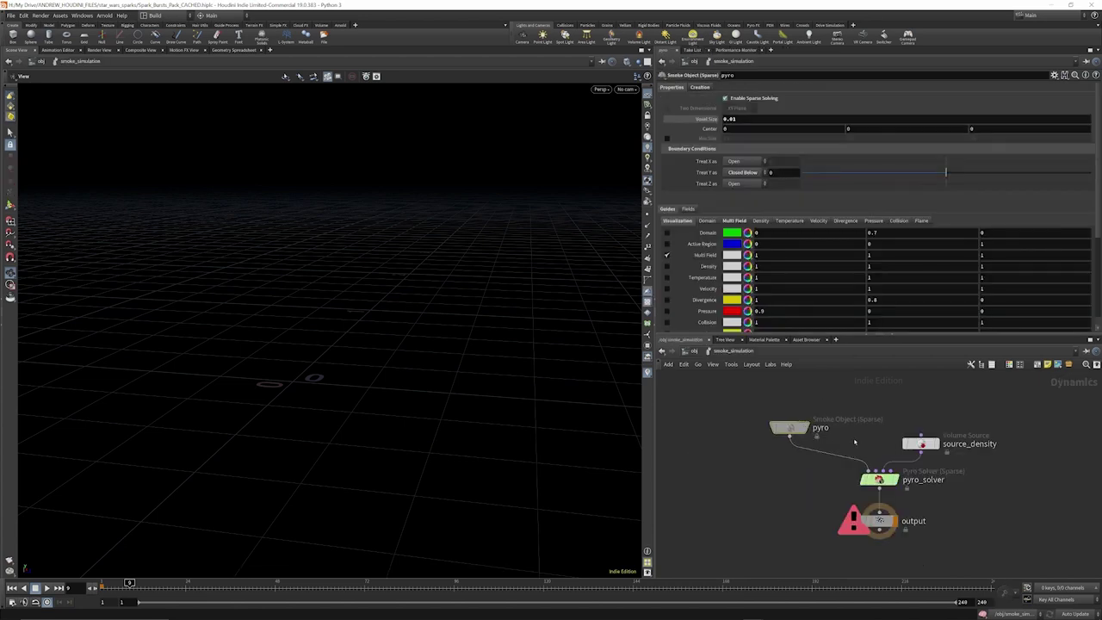
left_click_drag(875, 479, 851, 477)
left_click_drag(921, 444, 921, 428)
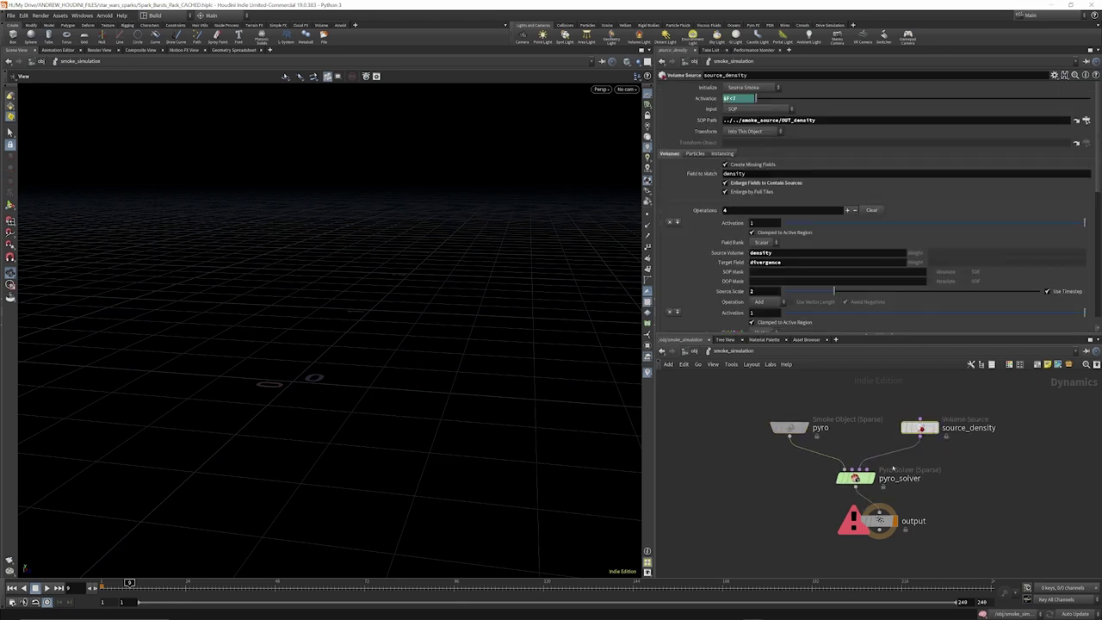
left_click(855, 478)
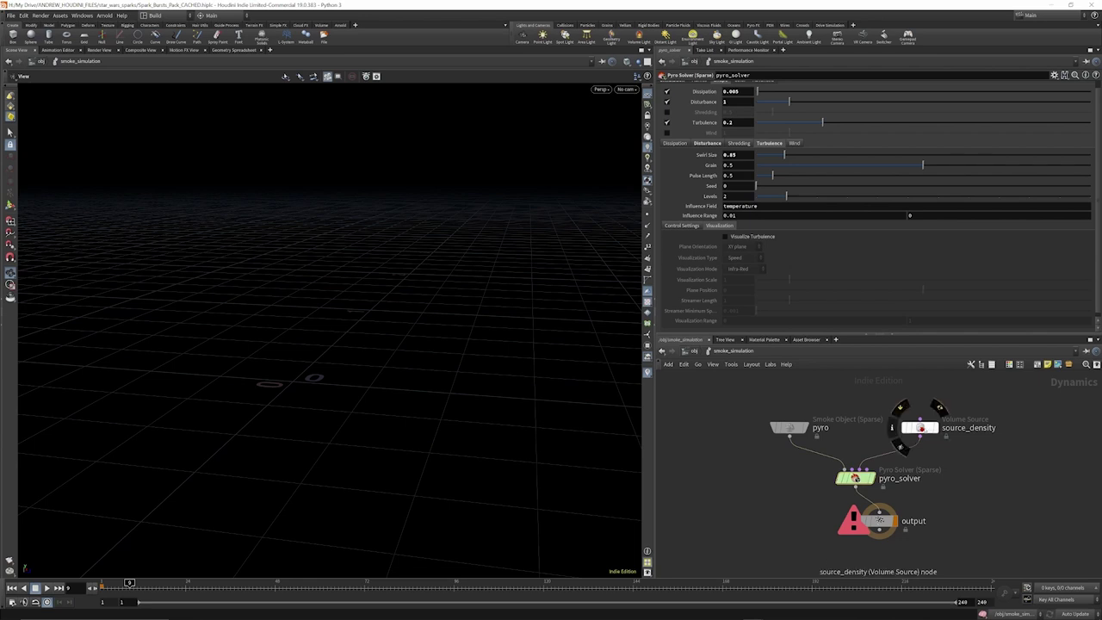
left_click(921, 428)
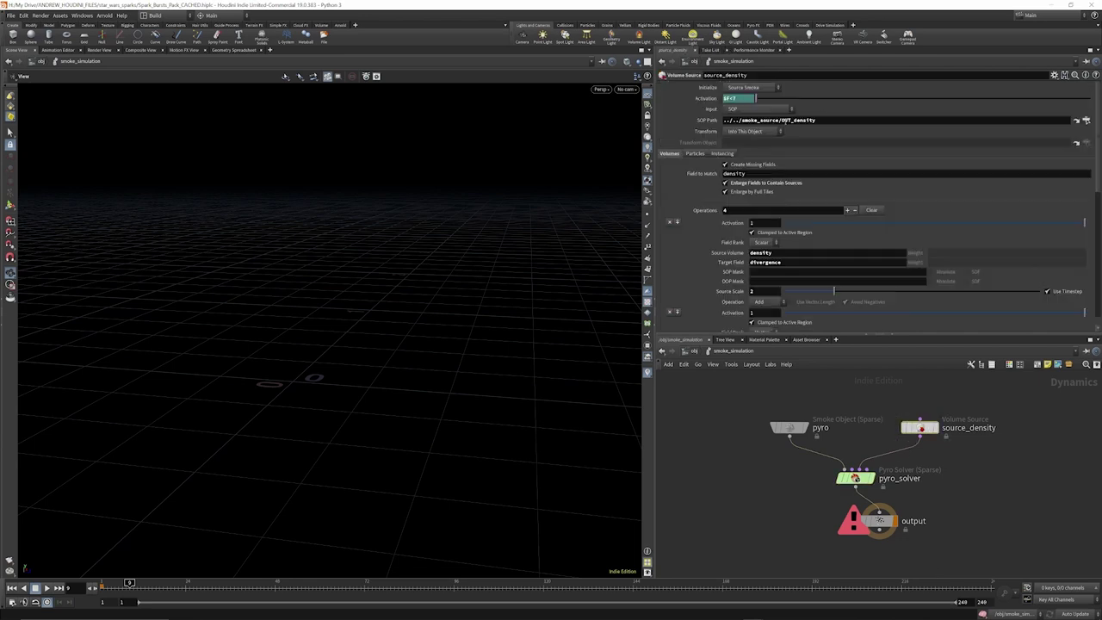
Open the smoke_source network again and copy its OUT_density node
left_click(694, 351)
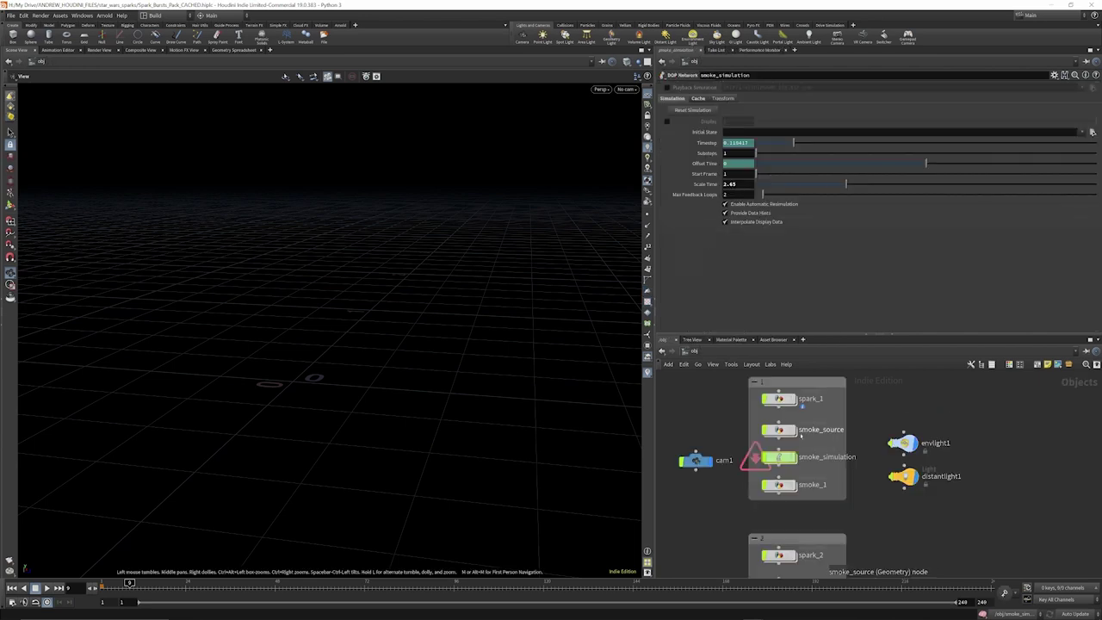
double_click(780, 431)
scroll(848, 536, "up", 4)
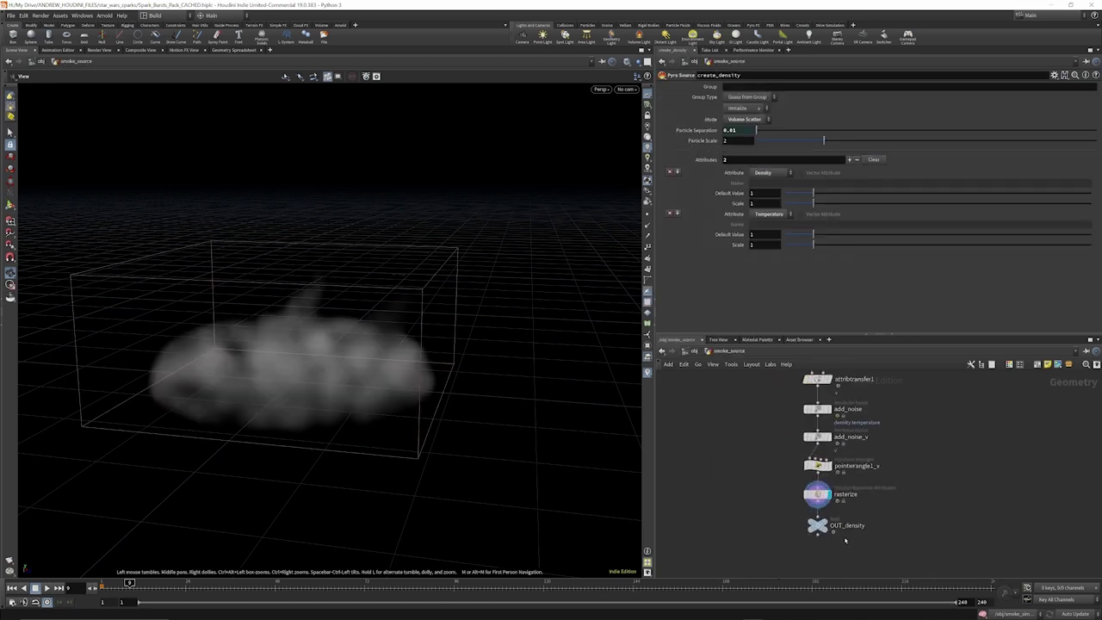
left_click_drag(864, 545, 767, 498)
key("alt+c")
Set source_density's SOP Path in smoke_simulation to /obj/smoke_source/OUT_density and check the first frames on the timeline
left_click(693, 351)
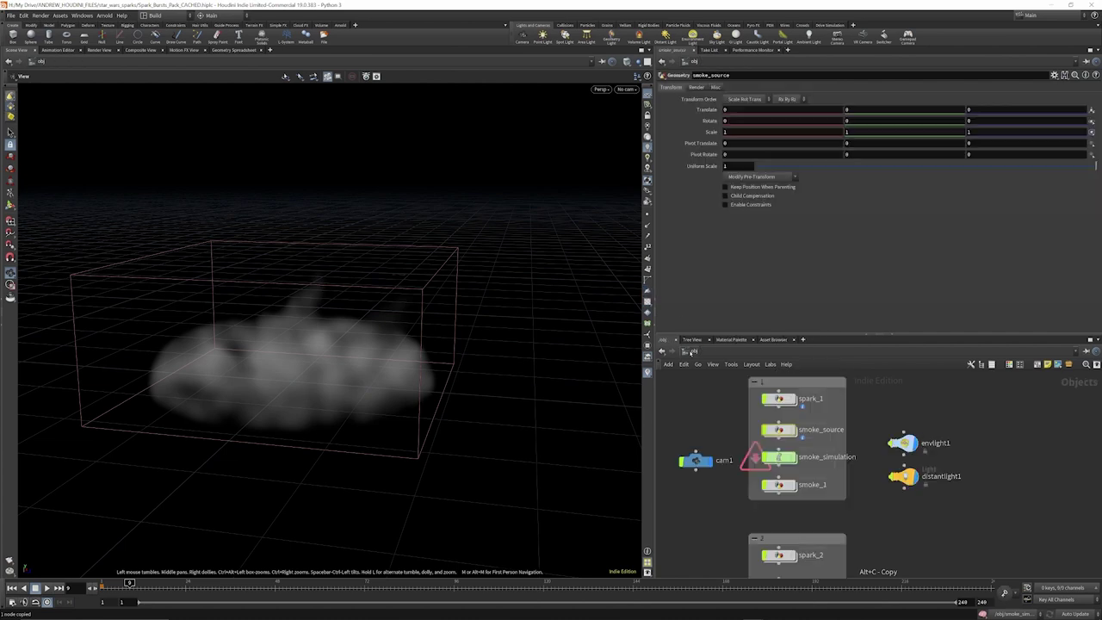
double_click(782, 459)
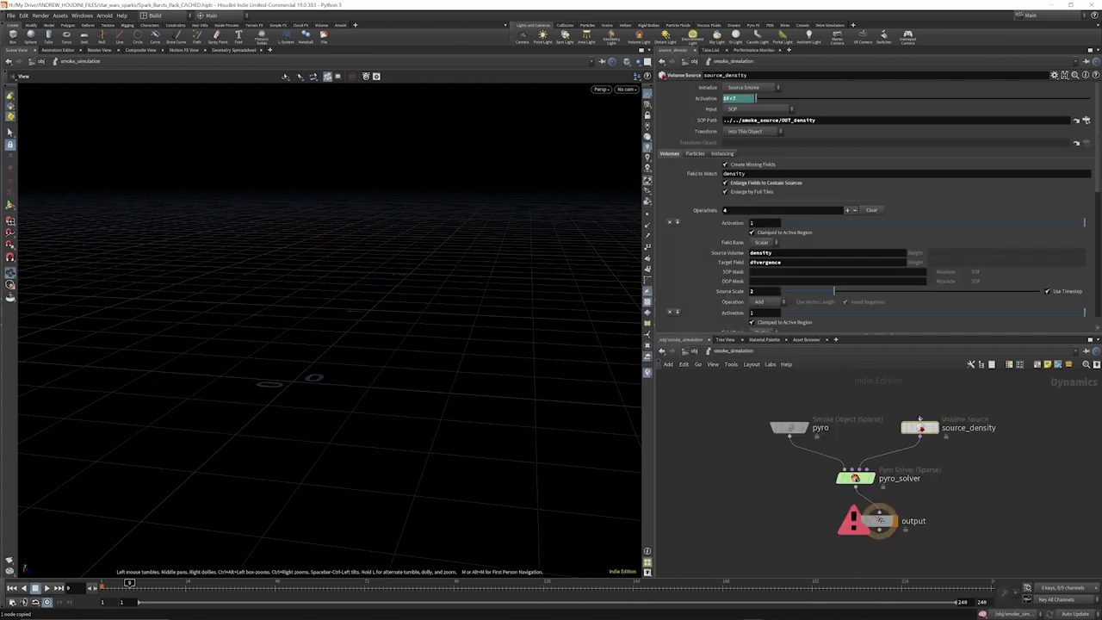
left_click_drag(818, 120, 635, 107)
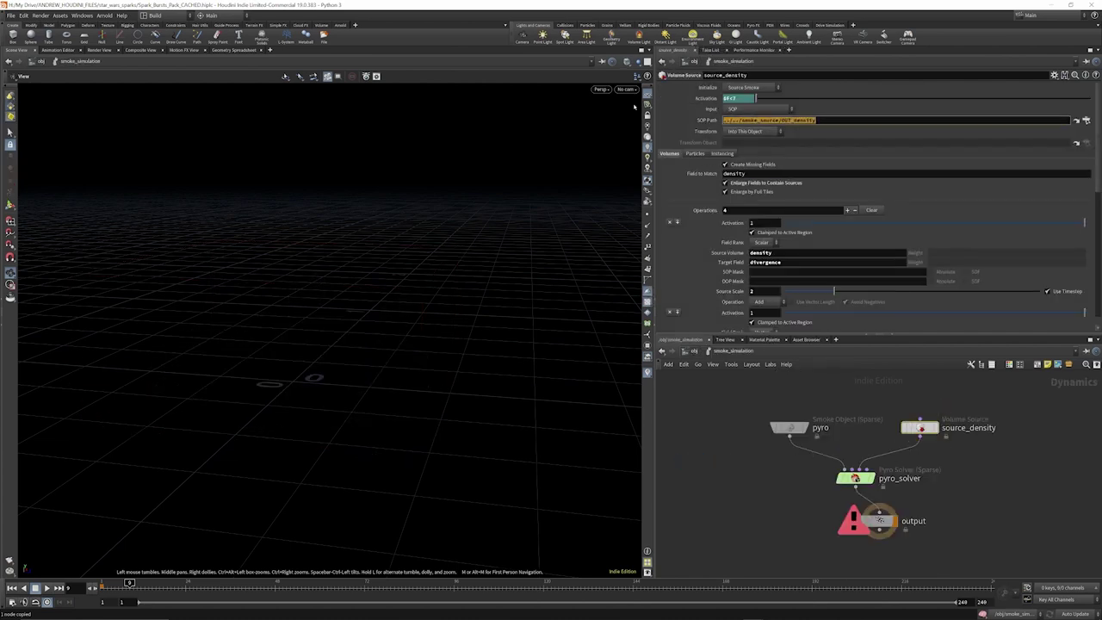
type("/obj/smoke_source/OUT_density")
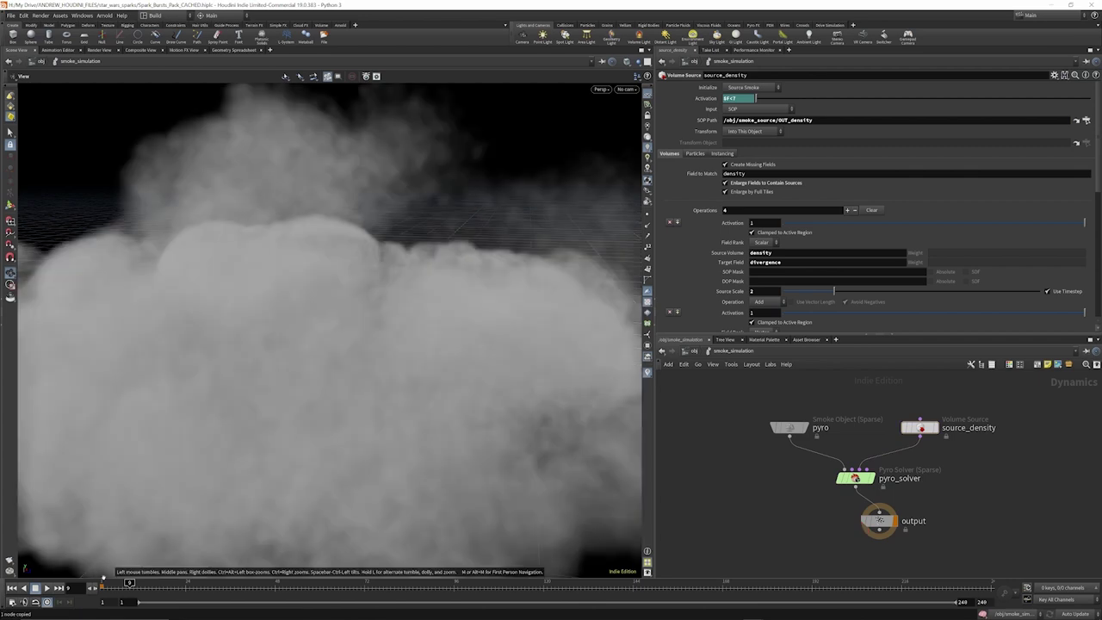
left_click(104, 584)
left_click_drag(100, 593, 131, 594)
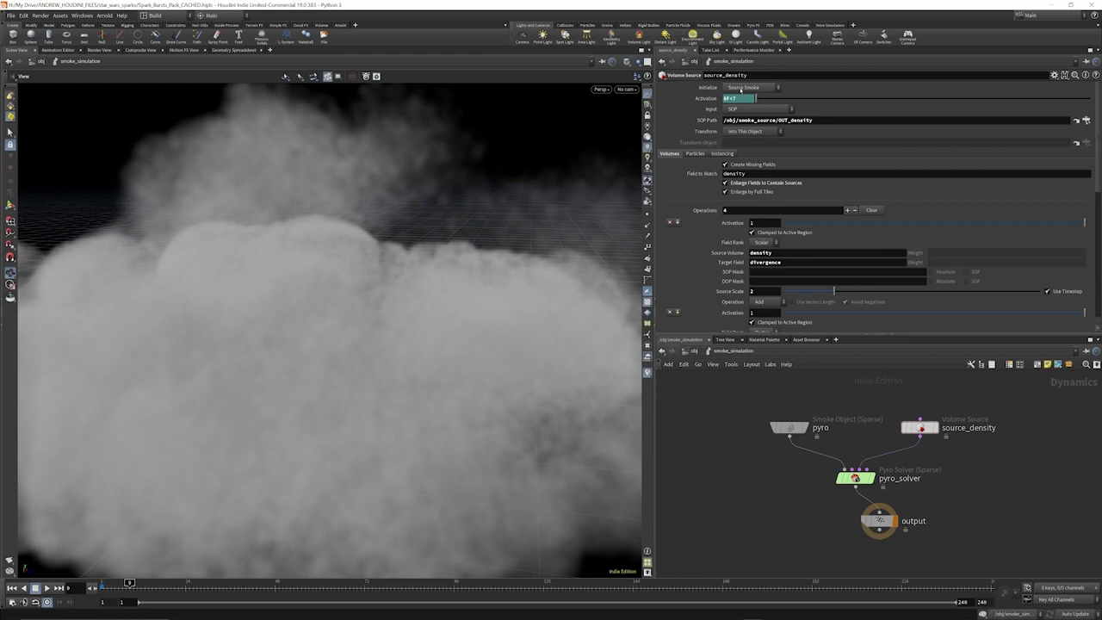
Initialize the source_density volume source as Source Smoke and review its divergence, velocity, density and temperature operations
left_click(741, 89)
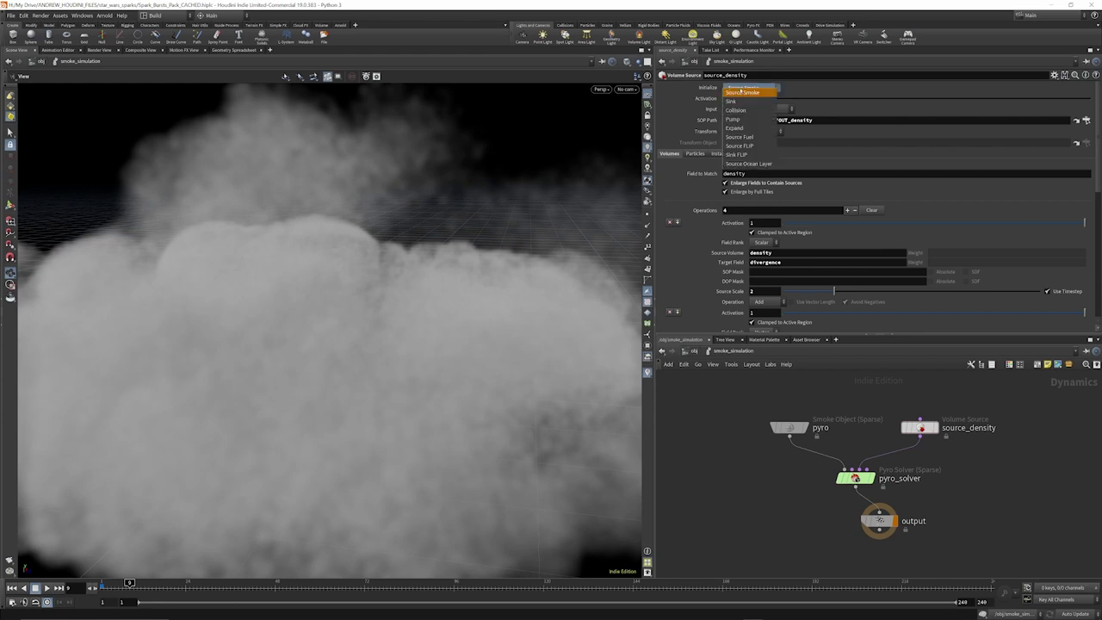
left_click(741, 93)
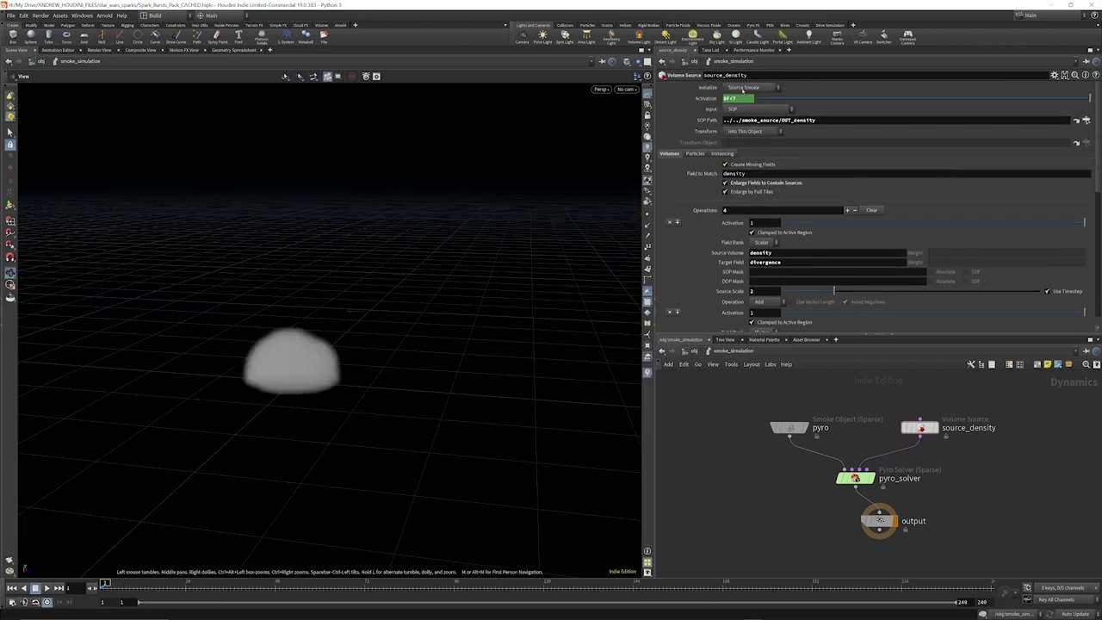
scroll(757, 143, "down", 3)
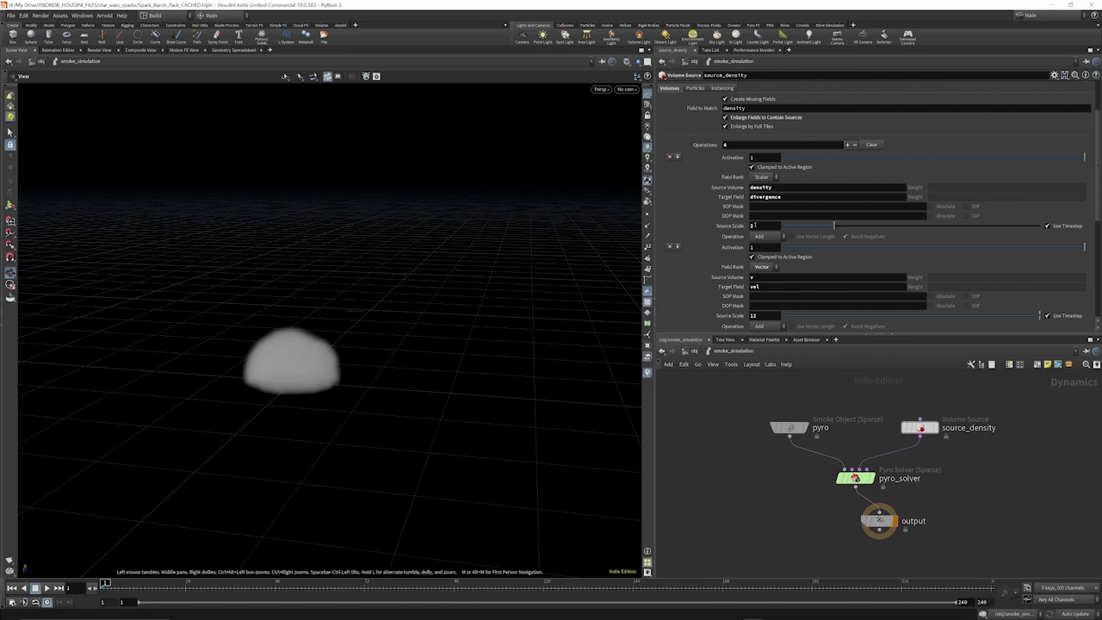
scroll(773, 276, "down", 1)
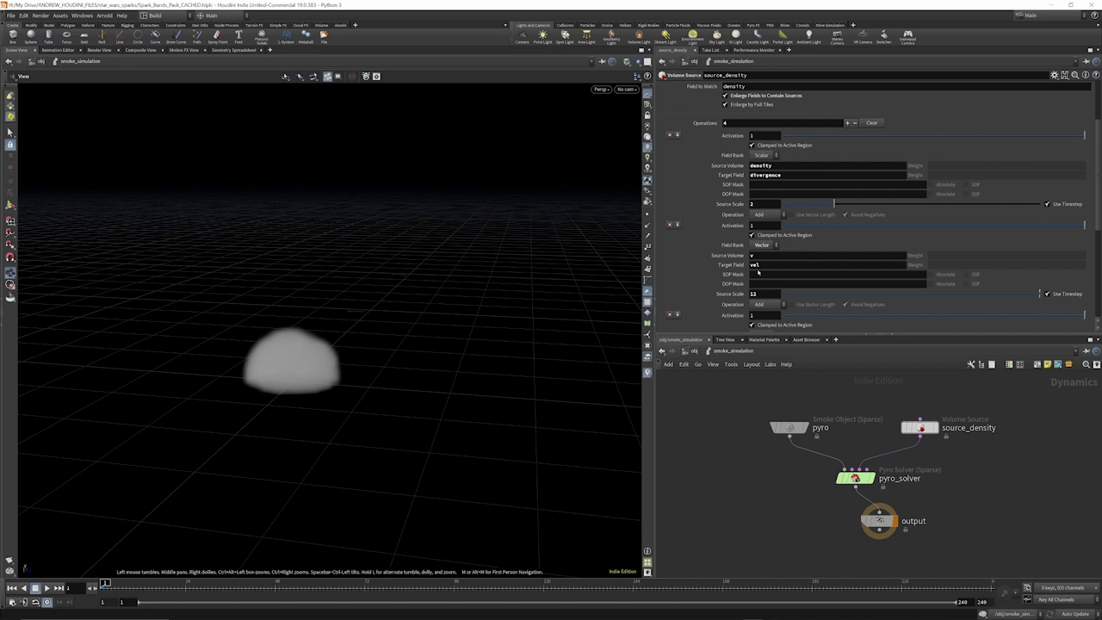
scroll(767, 293, "down", 2)
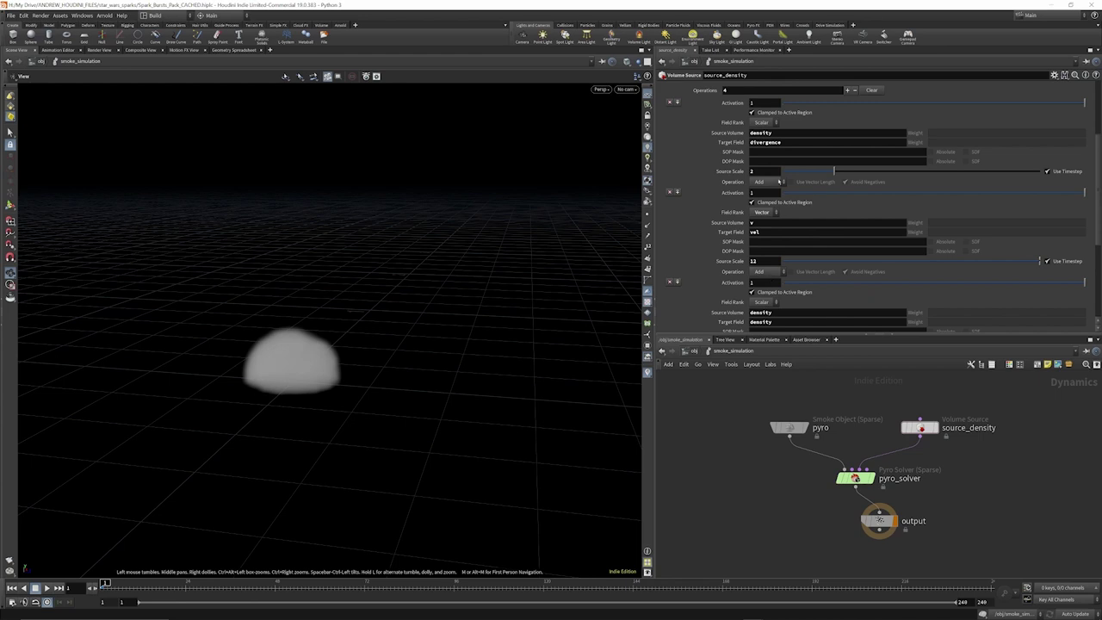
scroll(770, 282, "down", 3)
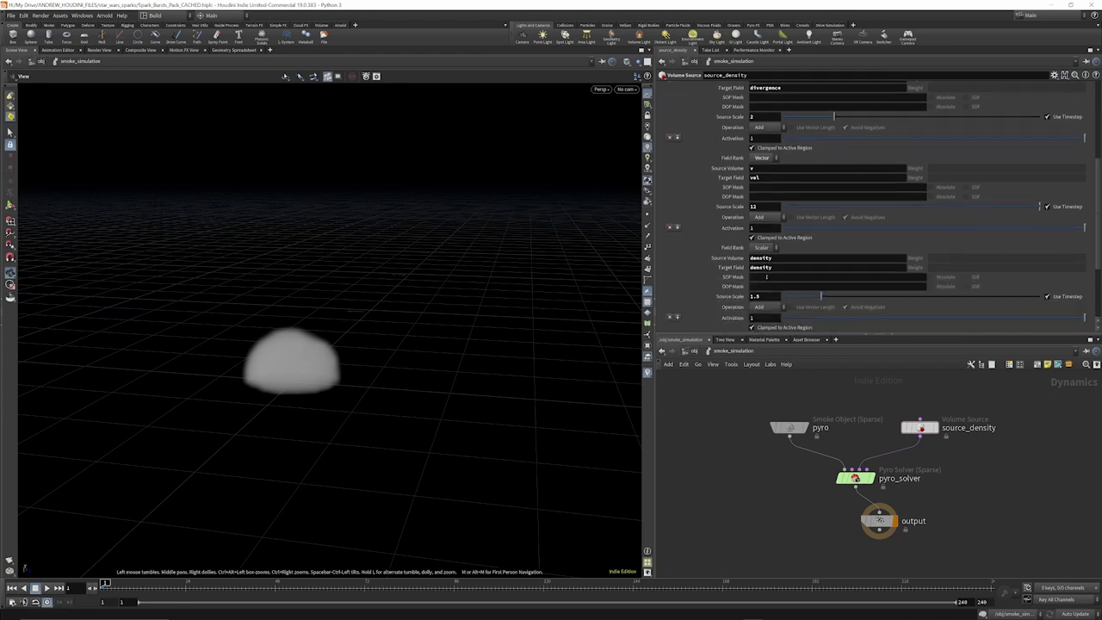
scroll(766, 295, "down", 1)
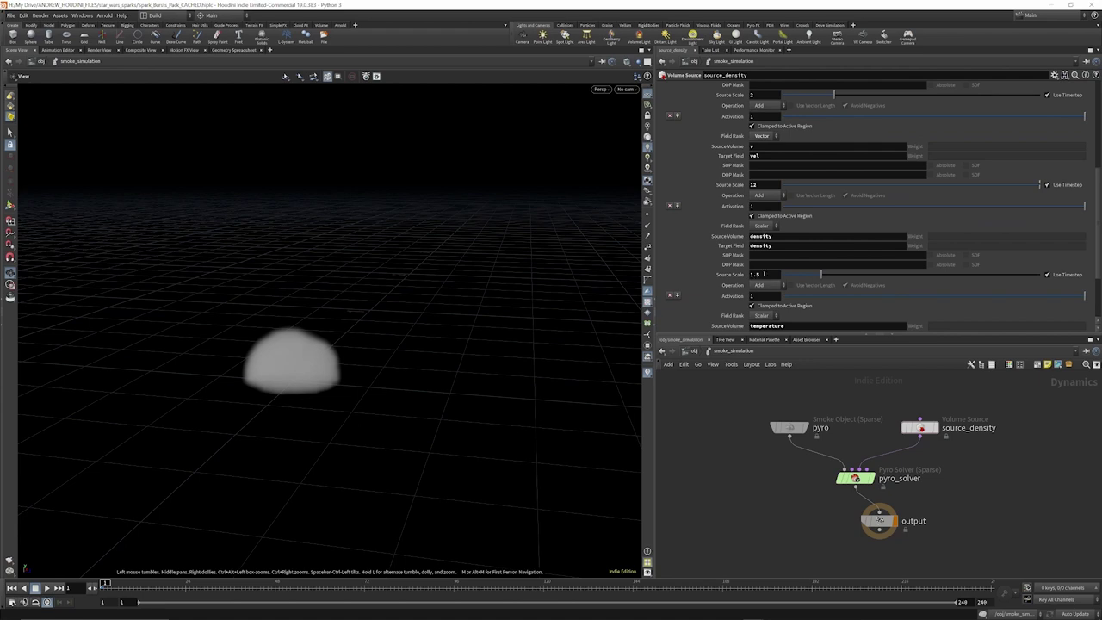
scroll(762, 274, "down", 3)
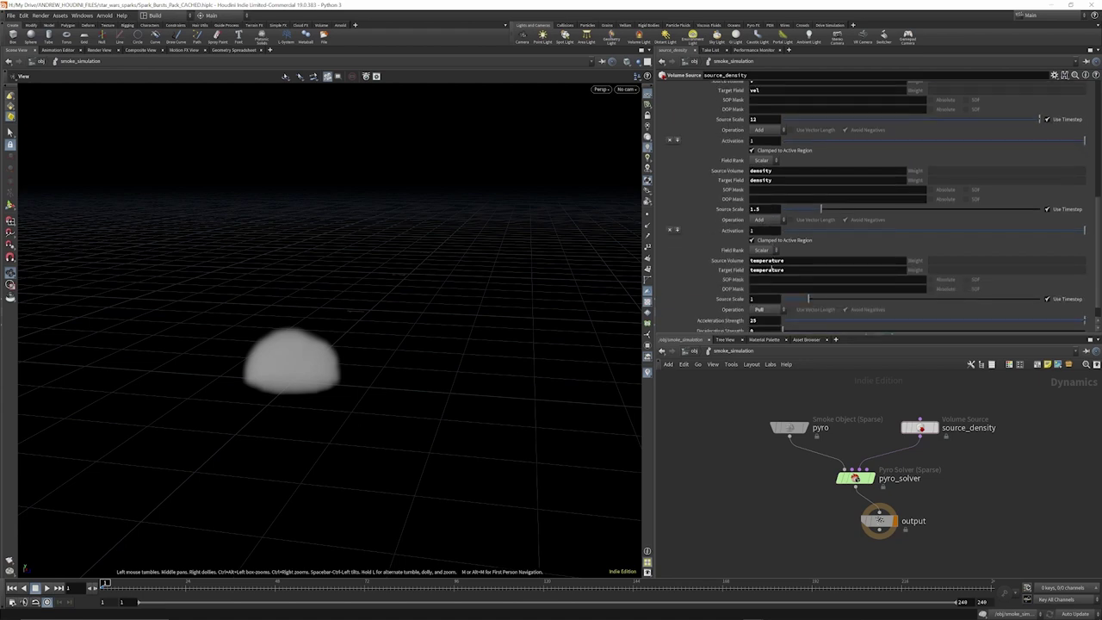
scroll(770, 269, "down", 1)
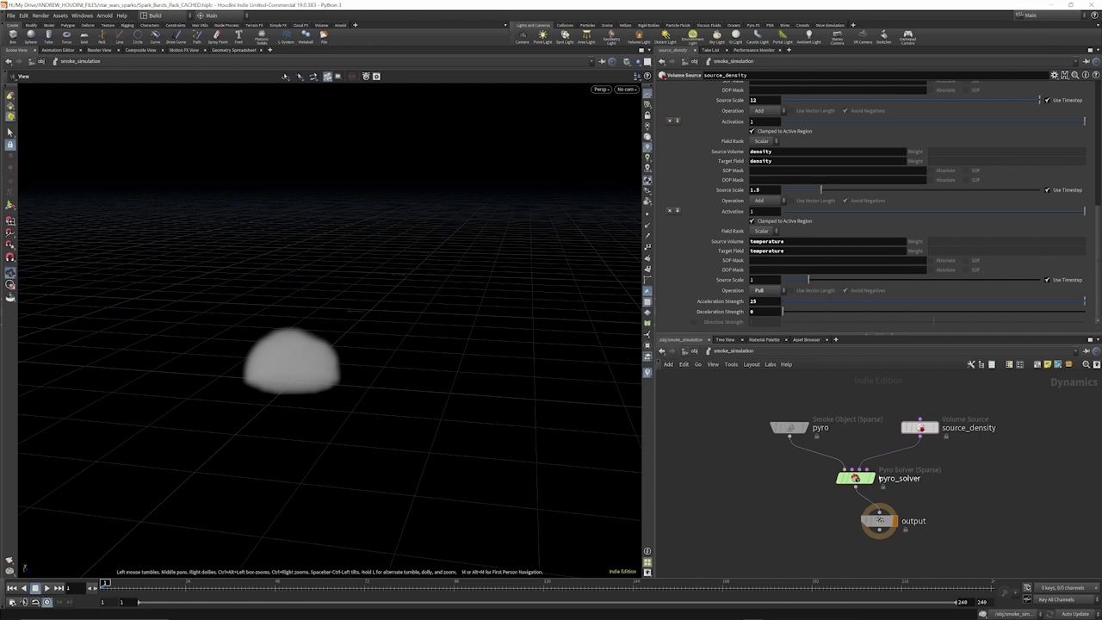
Examine the Disturbance and Turbulence shape settings of pyro_solver
mouse_move(880, 511)
left_mouse_down()
mouse_move(839, 515)
mouse_move(864, 519)
left_mouse_up()
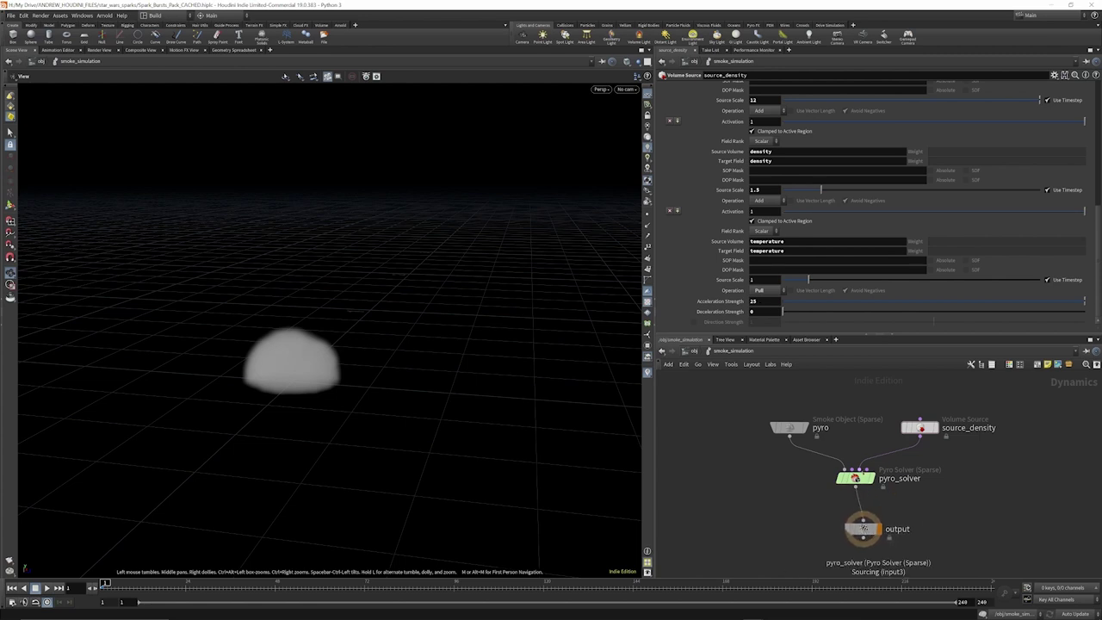
left_click(855, 478)
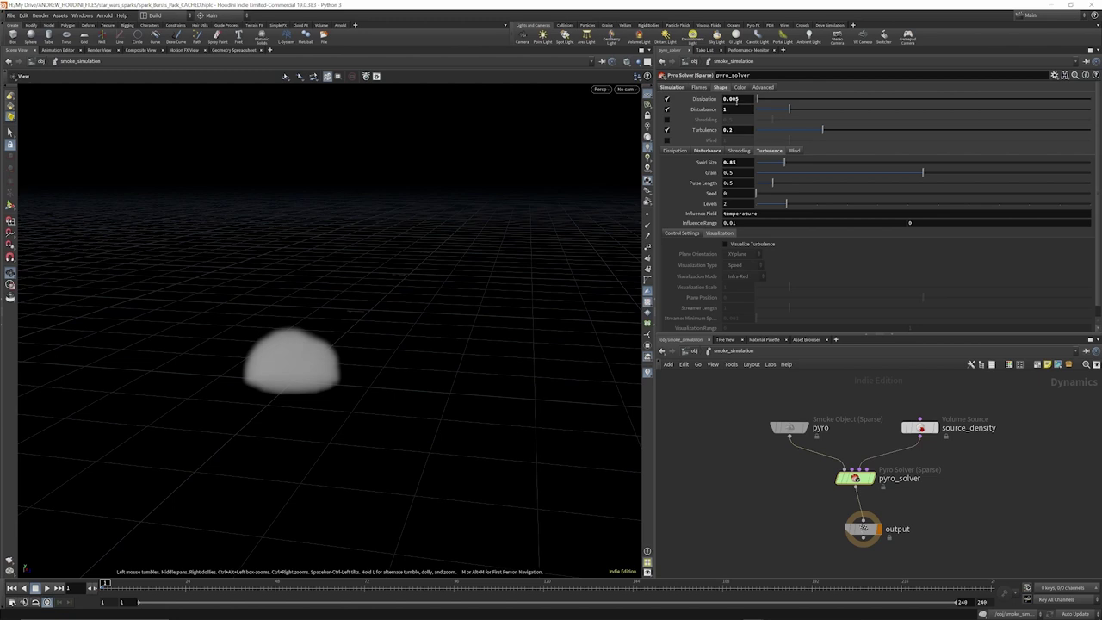
left_click(714, 110)
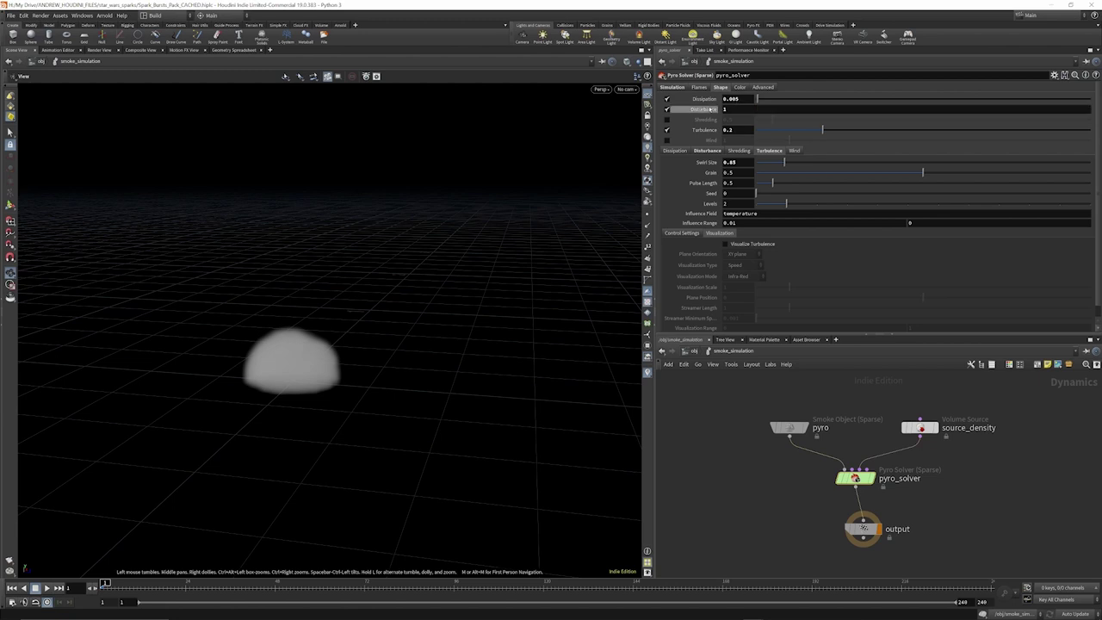
left_click(716, 151)
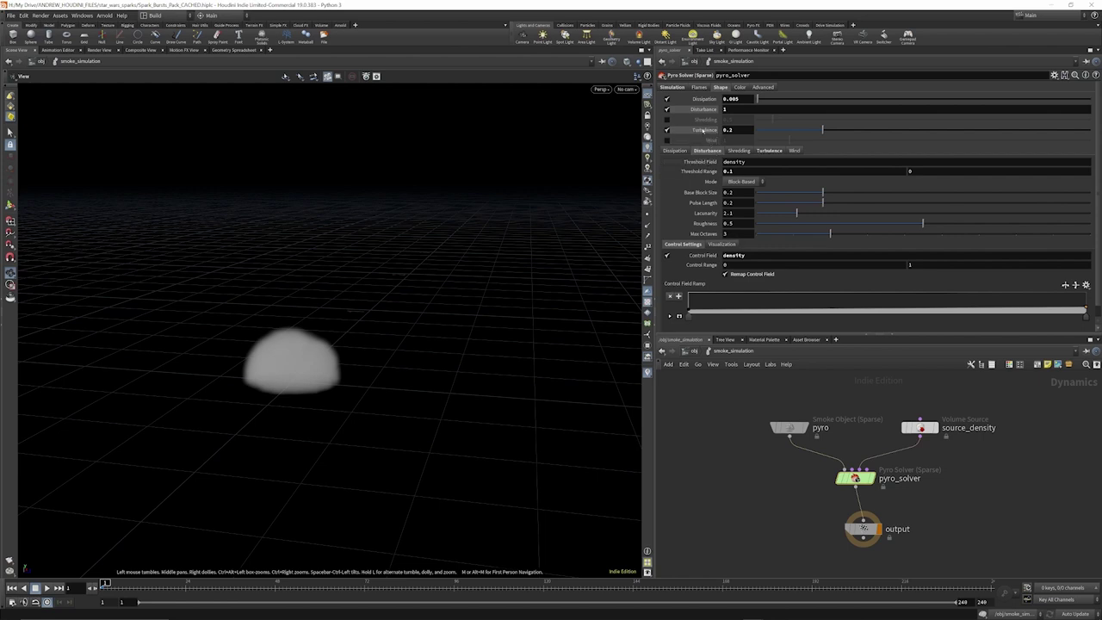
left_click(710, 130)
left_click(767, 150)
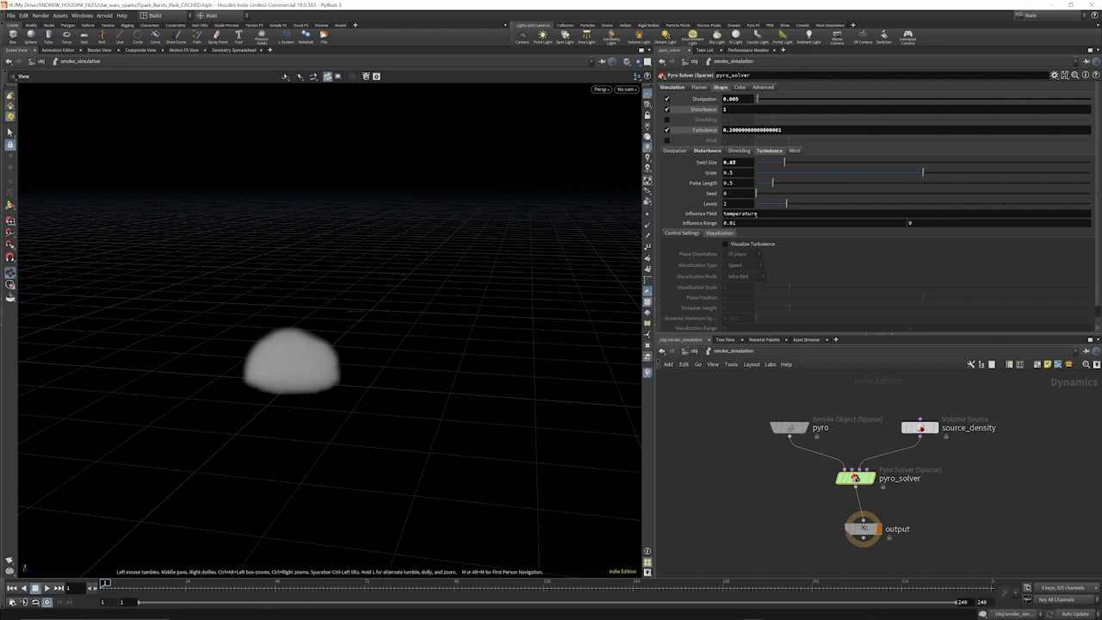
key("Return")
Examine pyro_solver's simulation settings for temperature and buoyancy, including the gravity parameters
left_click(699, 88)
left_click(676, 88)
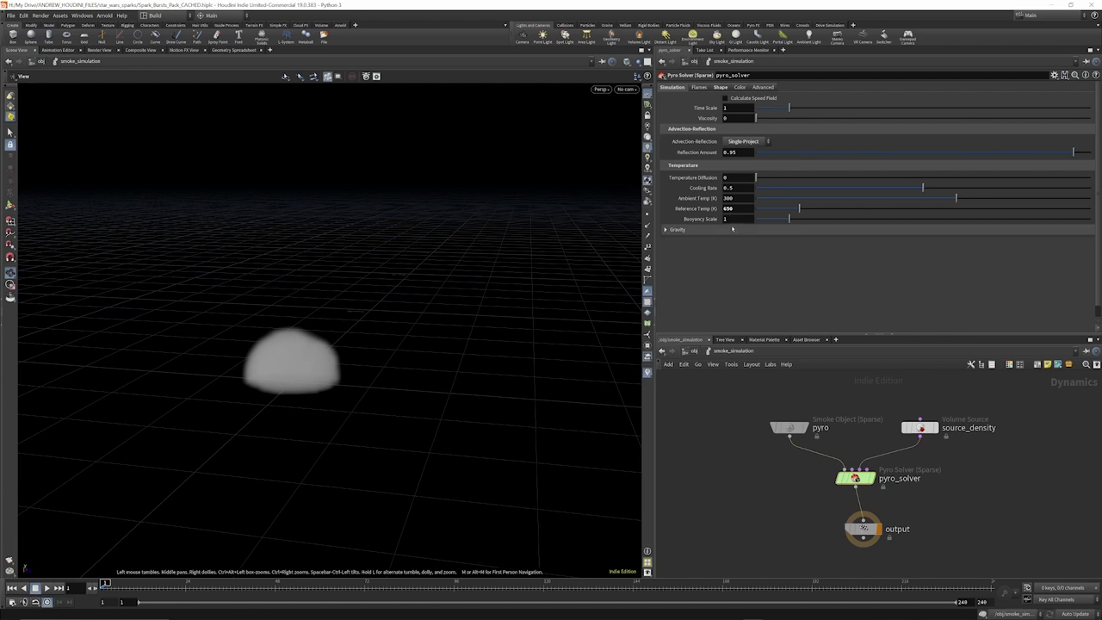
left_click(677, 230)
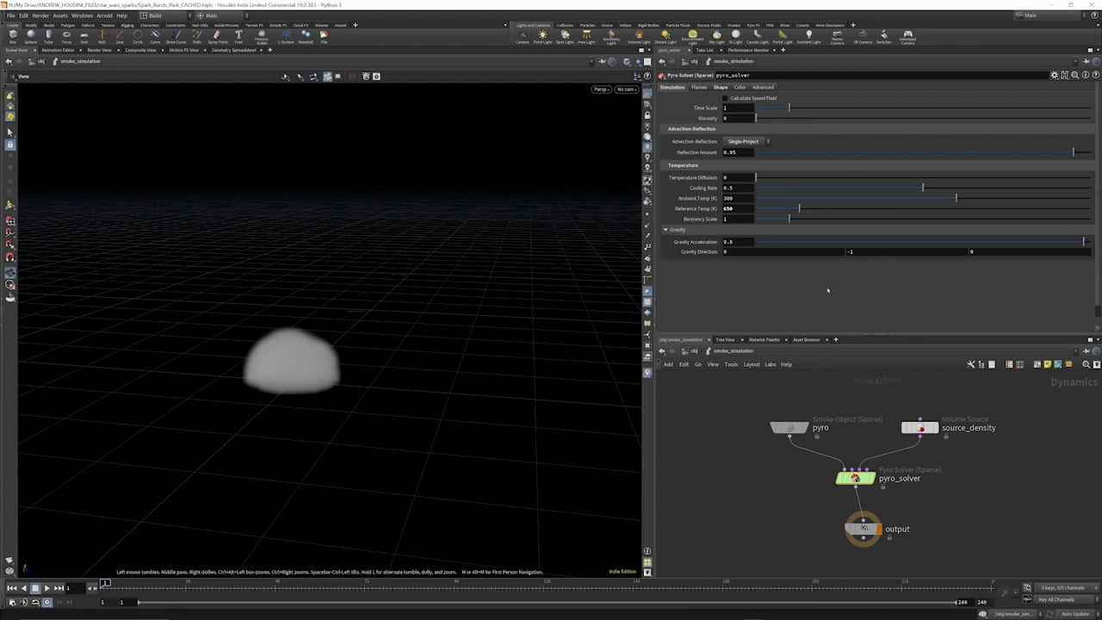
Set pyro_solver's field advection scheme to BFECC and its clamp values to Clamp
left_click(767, 87)
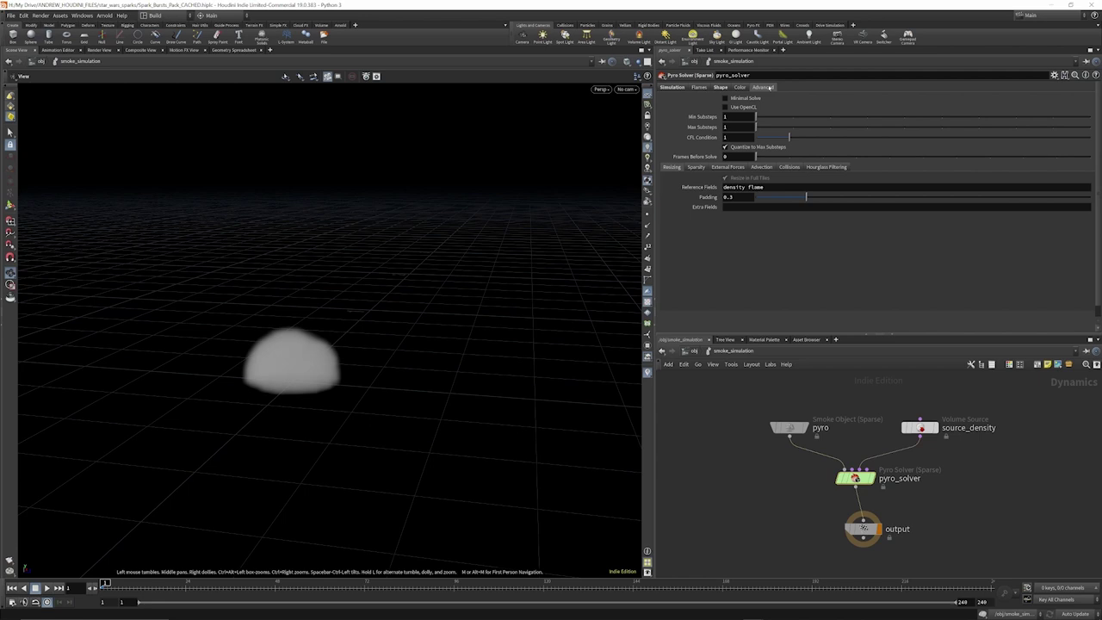
left_click(696, 167)
left_click(727, 167)
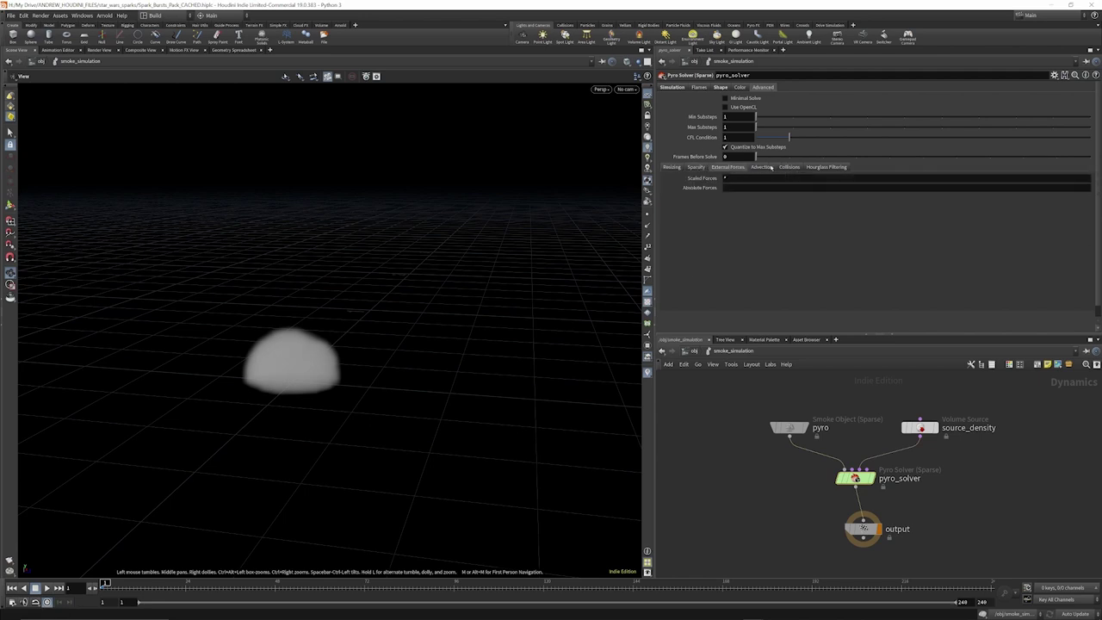
left_click(763, 167)
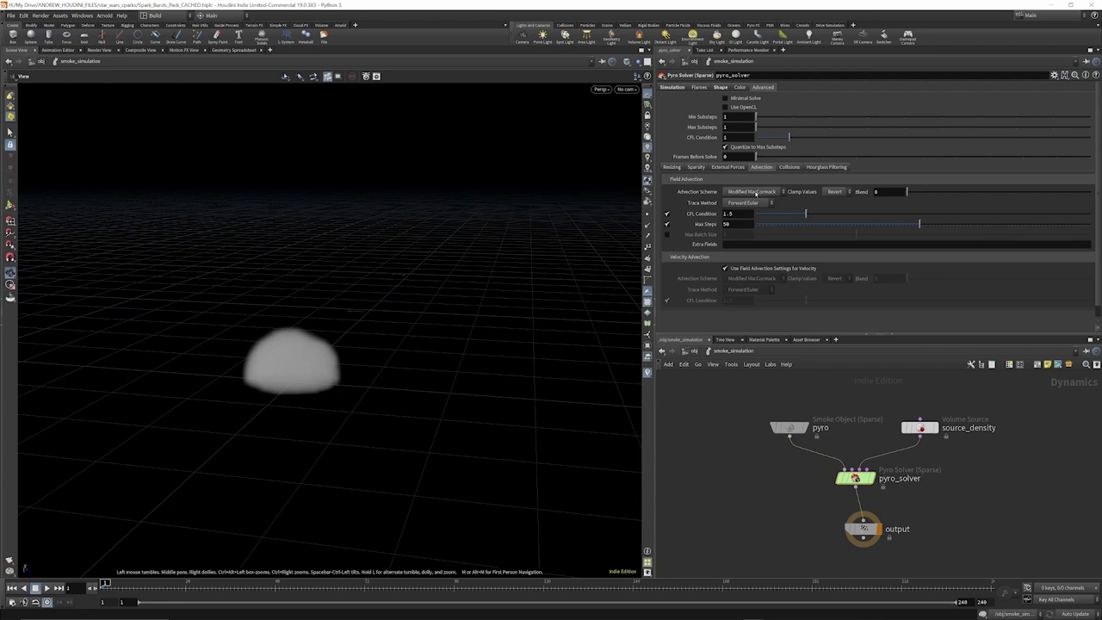
left_click(757, 193)
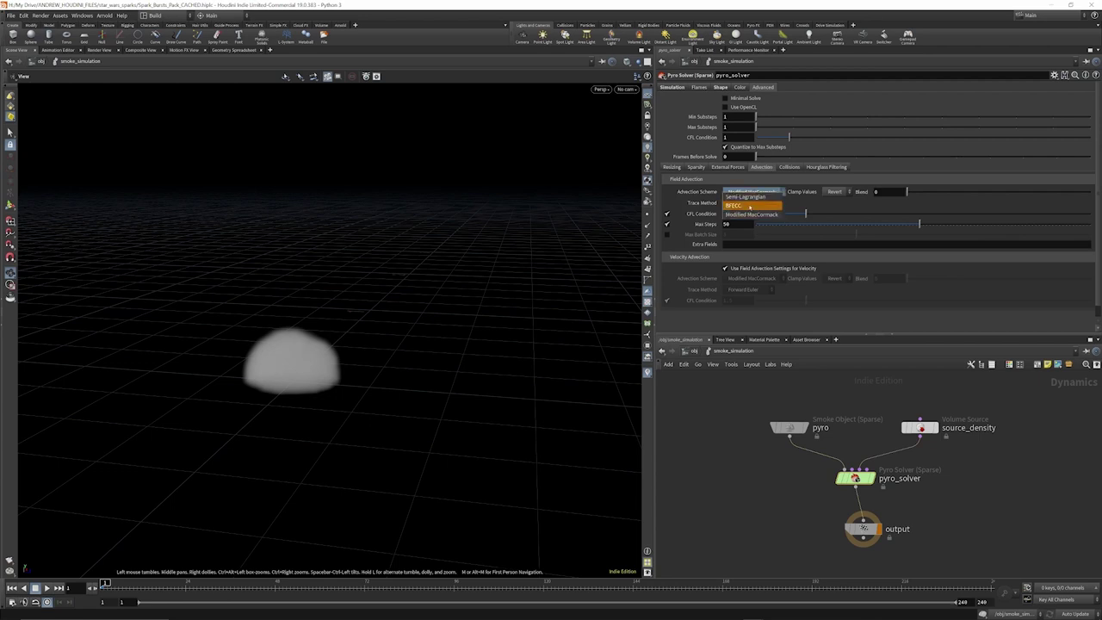
left_click(750, 206)
left_click(835, 191)
left_click(835, 202)
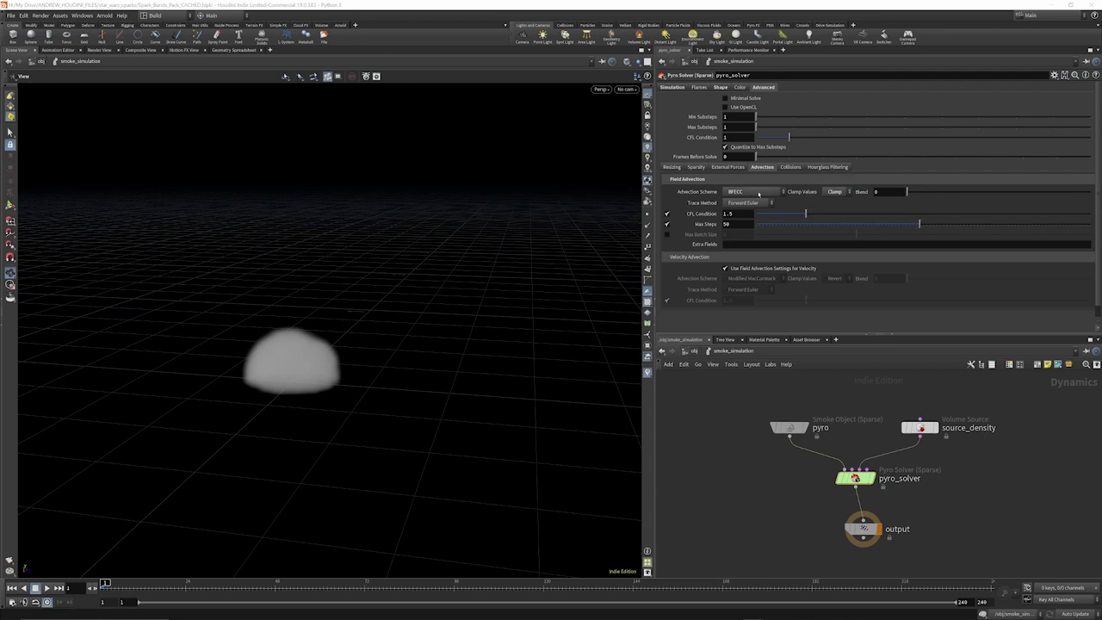
scroll(863, 423, "down", 3)
scroll(868, 444, "up", 5)
Leave the simulation network, enter the smoke_1 geometry and show the DOP import settings of import_fire_fields
left_click(695, 352)
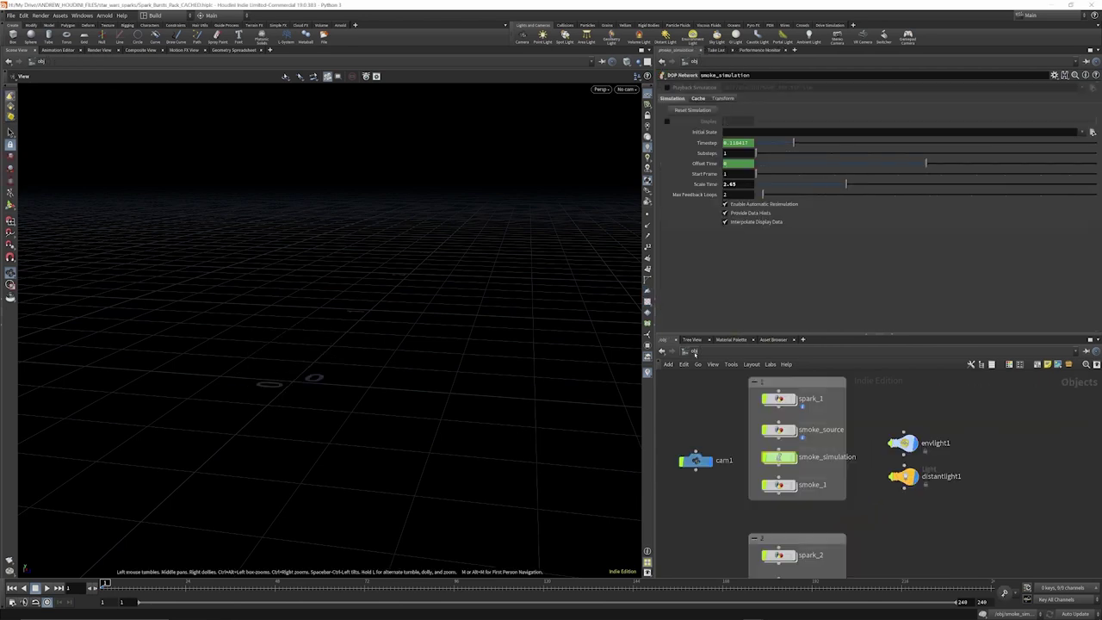
scroll(794, 399, "down", 2)
scroll(796, 438, "up", 4)
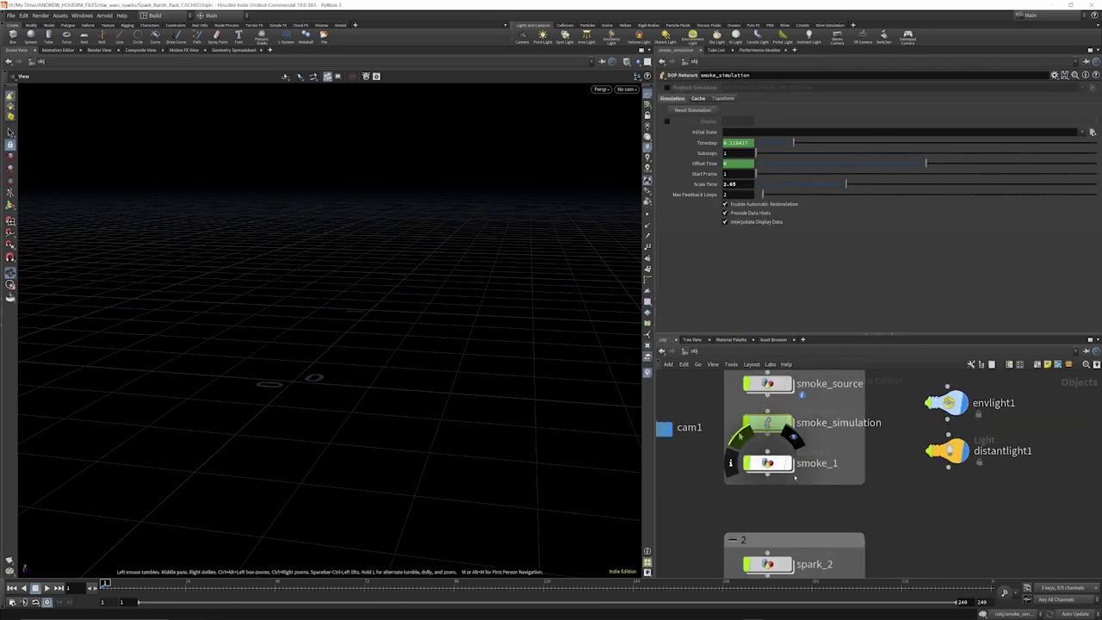
scroll(769, 423, "down", 3)
scroll(739, 424, "up", 3)
double_click(765, 450)
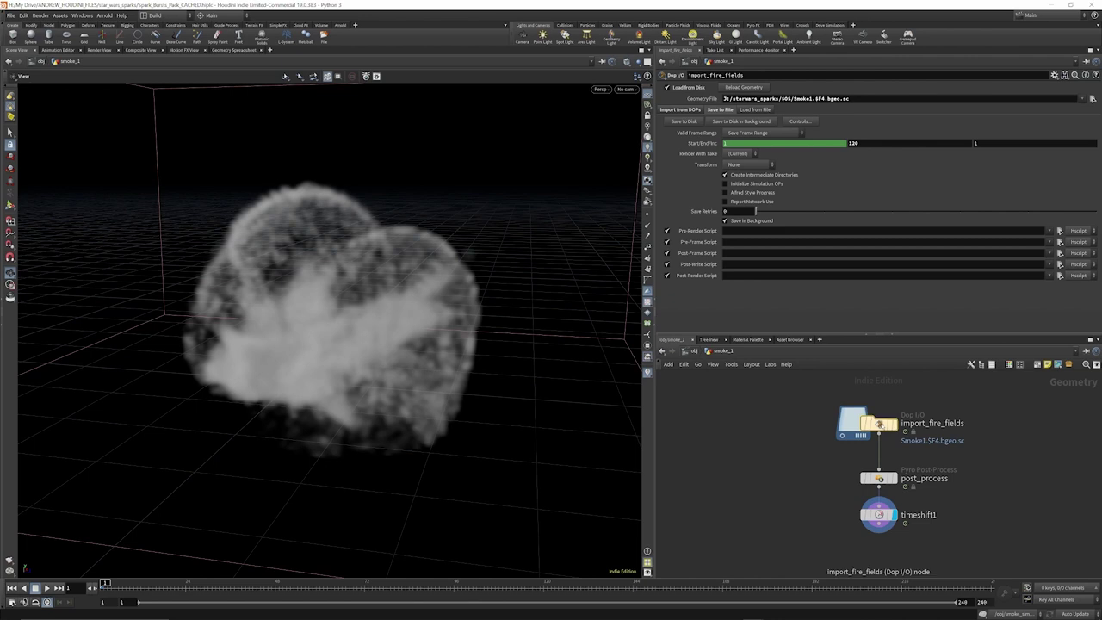
left_click(679, 110)
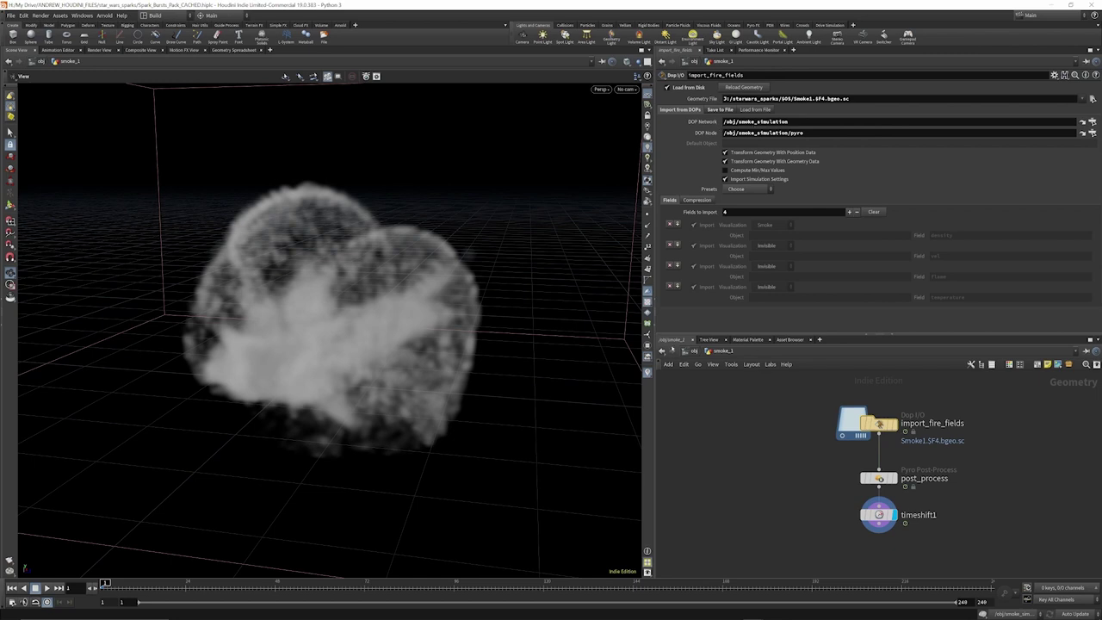
Copy the smoke_simulation network at object level as the DOP Network reference and return inside smoke_1
left_click(693, 351)
left_click(766, 410)
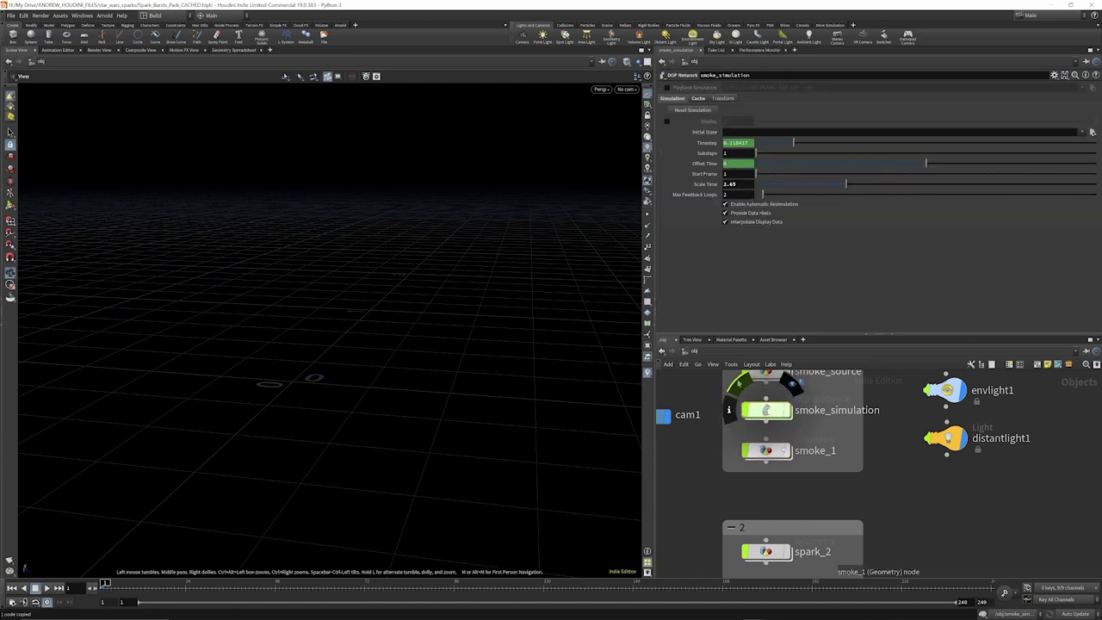
double_click(771, 449)
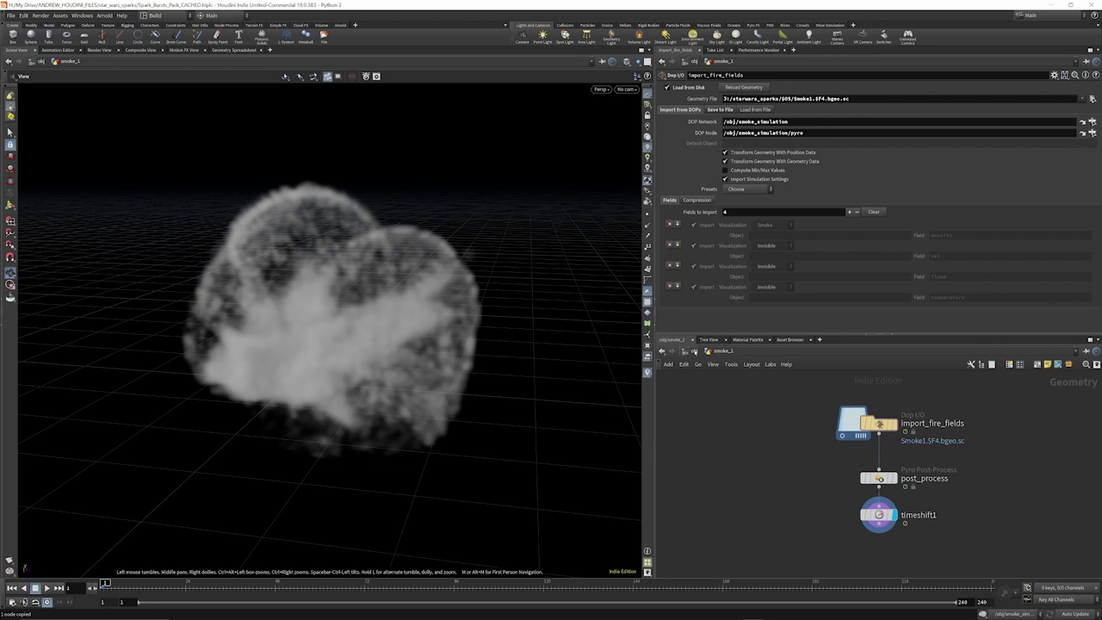
Copy the pyro smoke object inside smoke_simulation and reference it as import_fire_fields' DOP Node, /obj/smoke_simulation/pyro
left_click(695, 352)
double_click(767, 411)
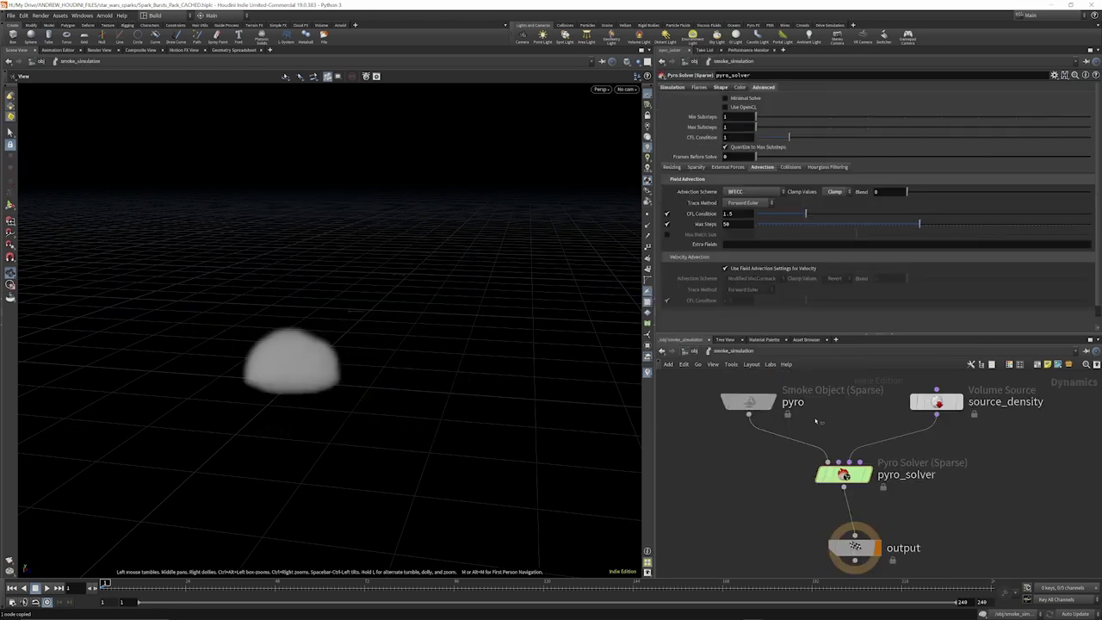
left_click(750, 401)
key("alt+c")
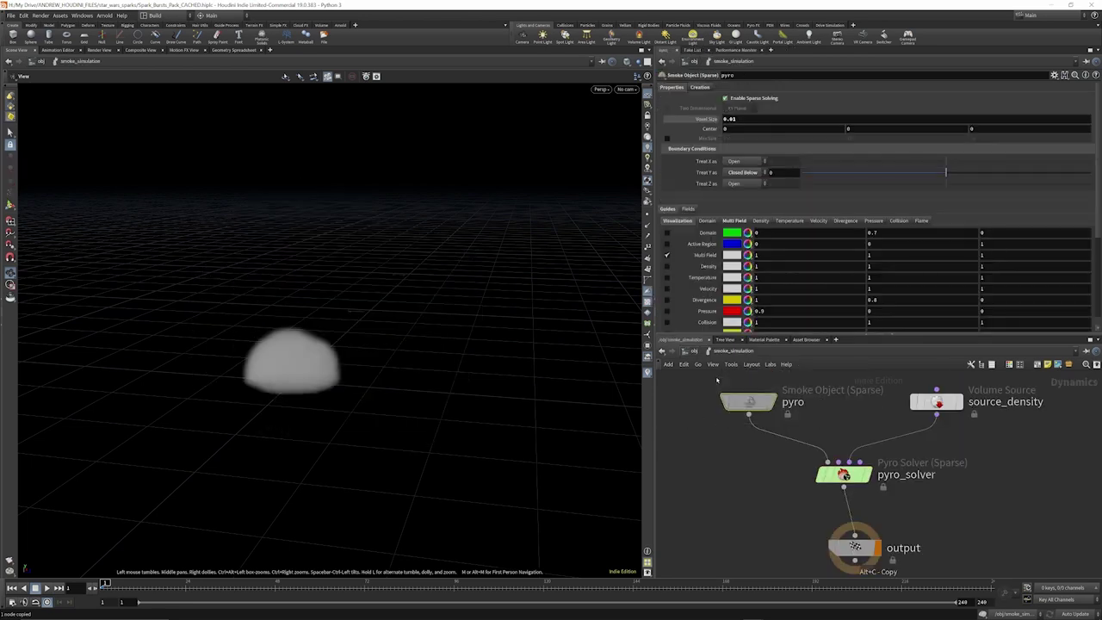
left_click(694, 352)
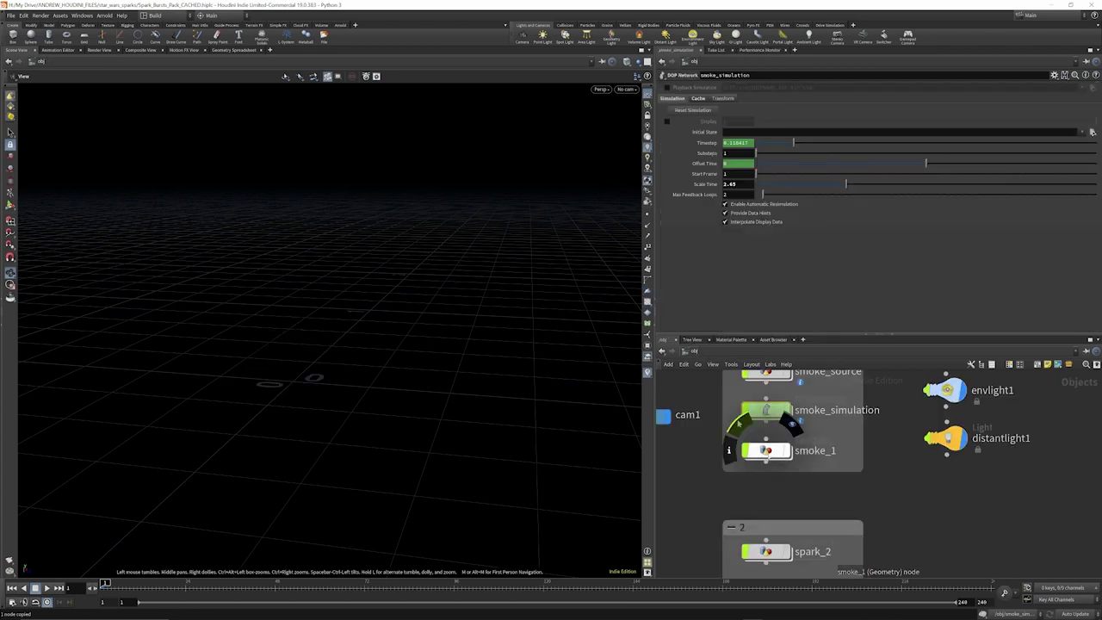
double_click(762, 385)
left_click(762, 133)
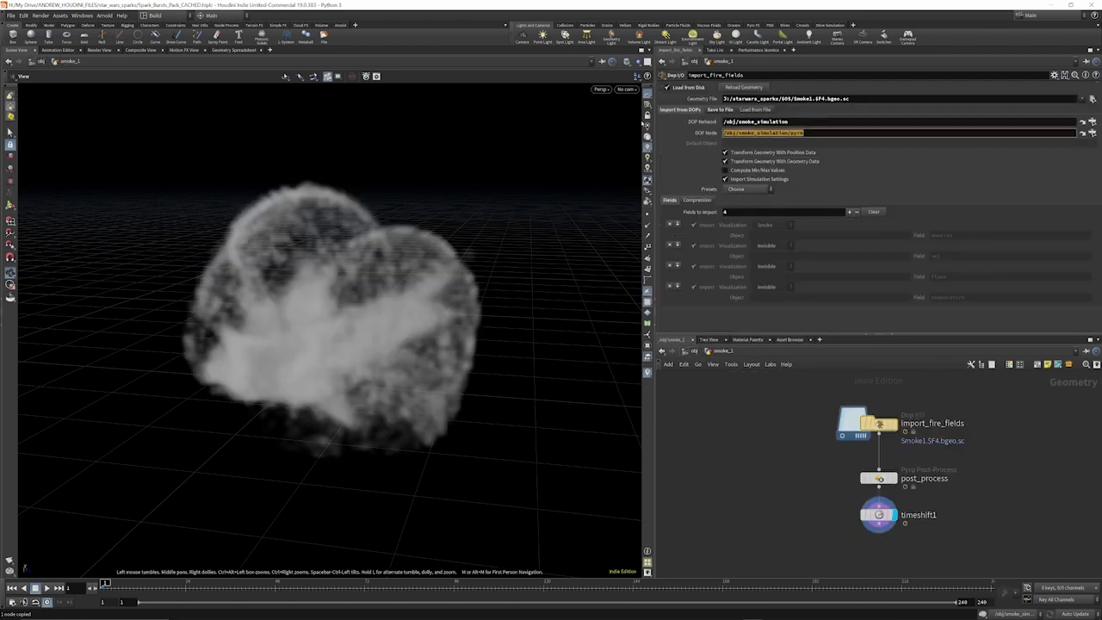
left_click(804, 132)
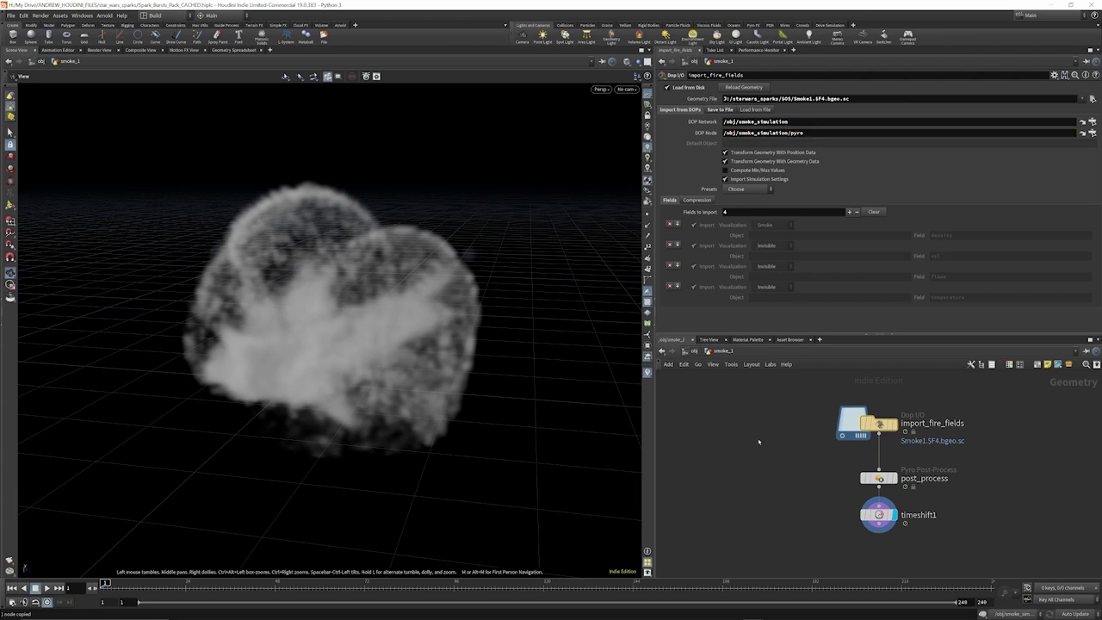
Check the node information of import_fire_fields and remove its vel, flame and temperature import fields, keeping only density
mouse_move(878, 424)
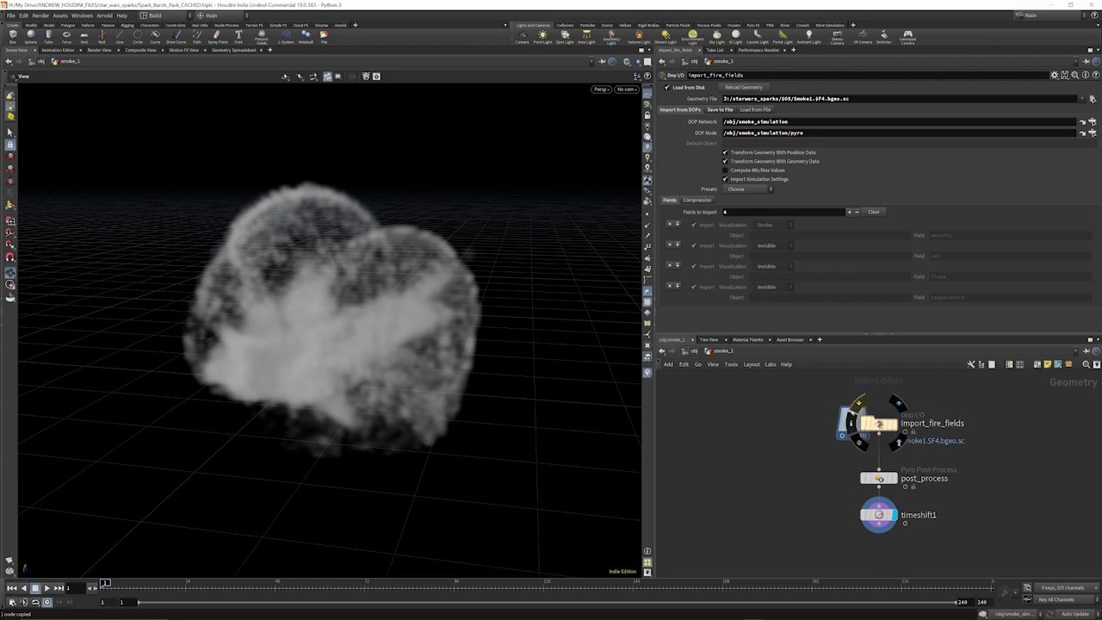
left_click(851, 423)
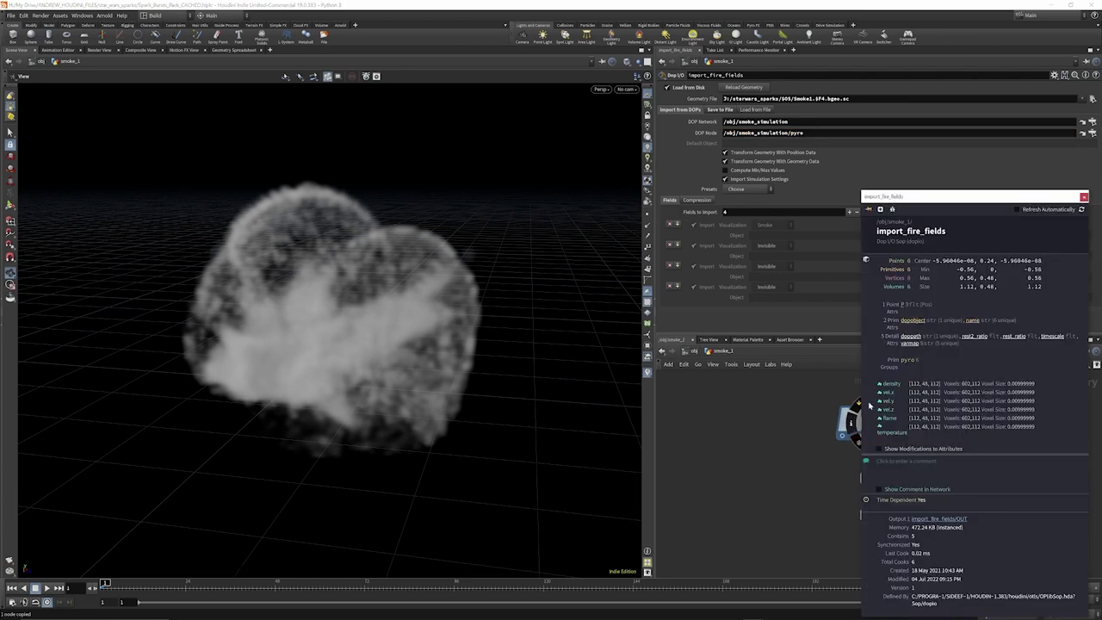
left_click(670, 244)
left_click(670, 245)
left_click(670, 245)
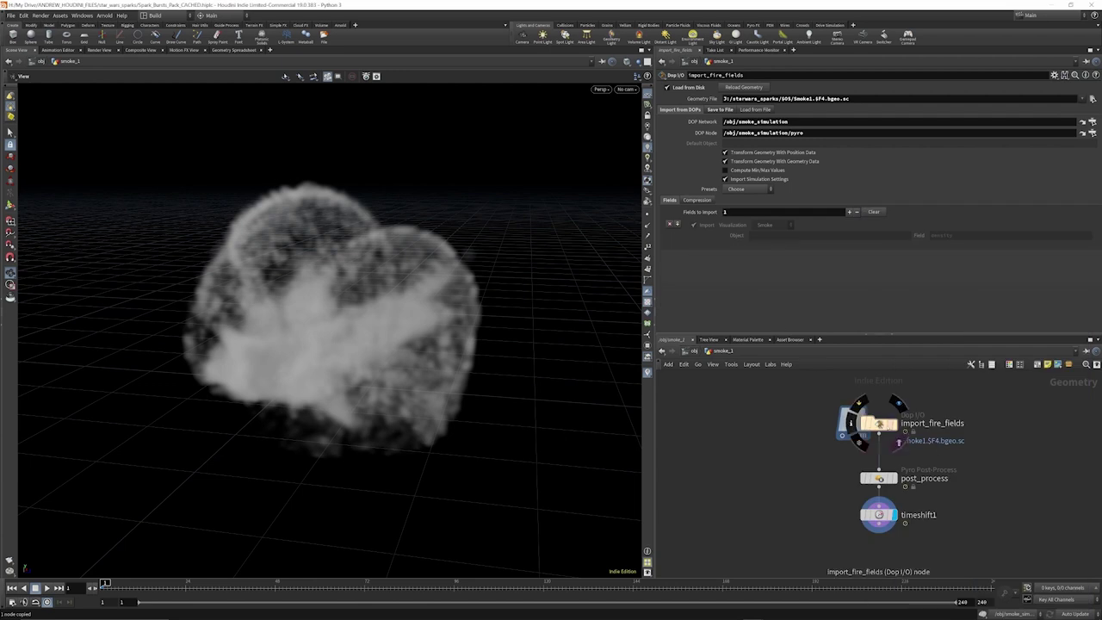
Save the smoke fields from import_fire_fields to disk for frames 1 to 120 in the Smoke1.$F4.bgeo.sc sequence
left_click(849, 422)
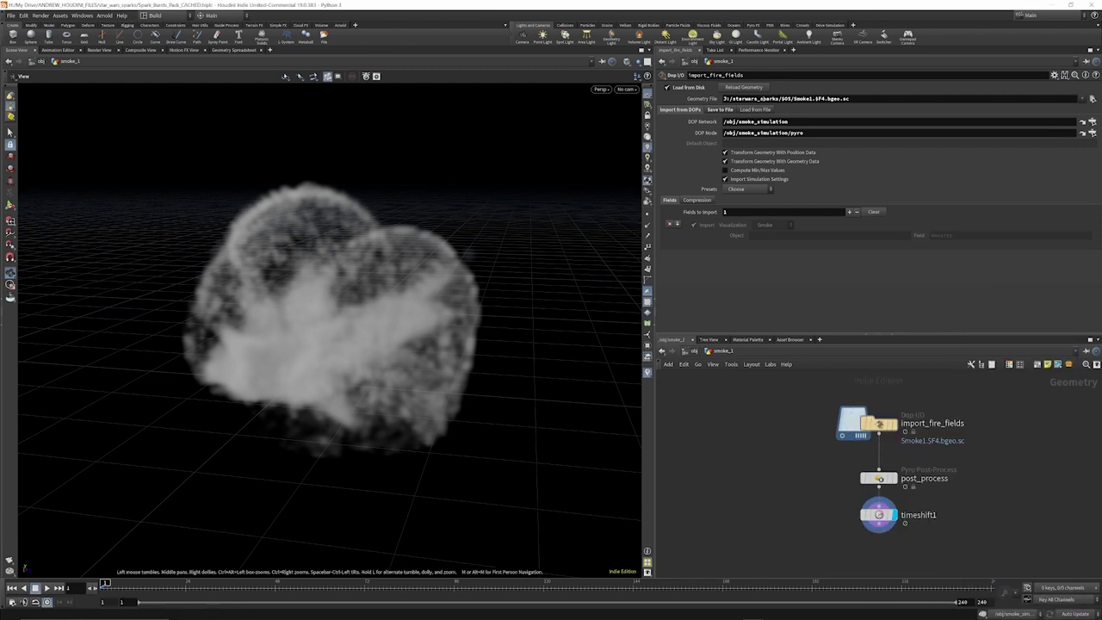
left_click(720, 110)
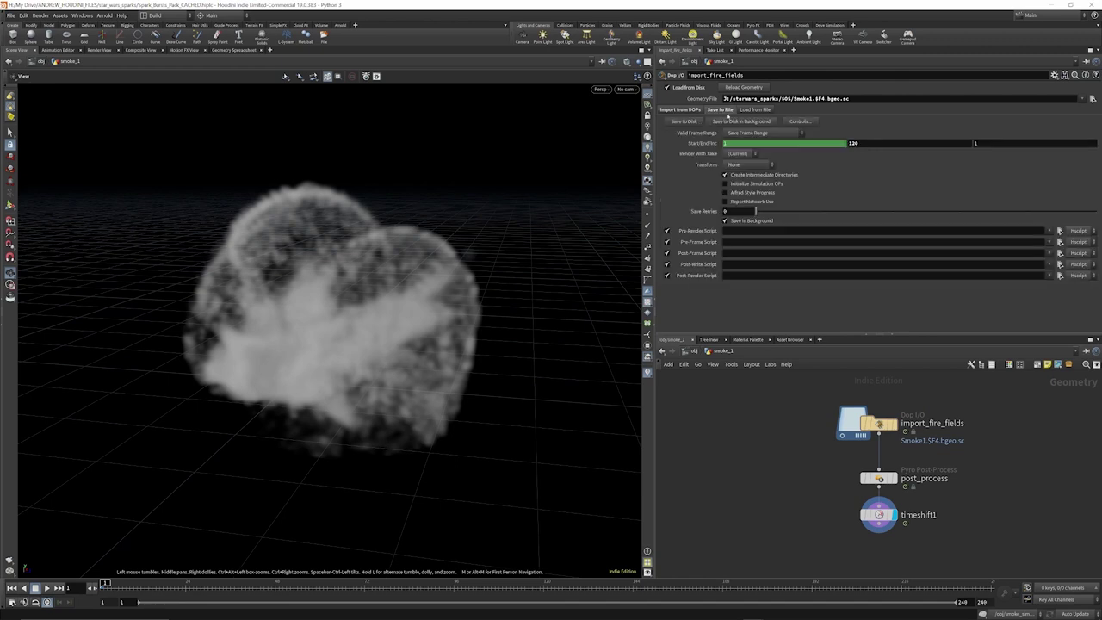
left_click(689, 122)
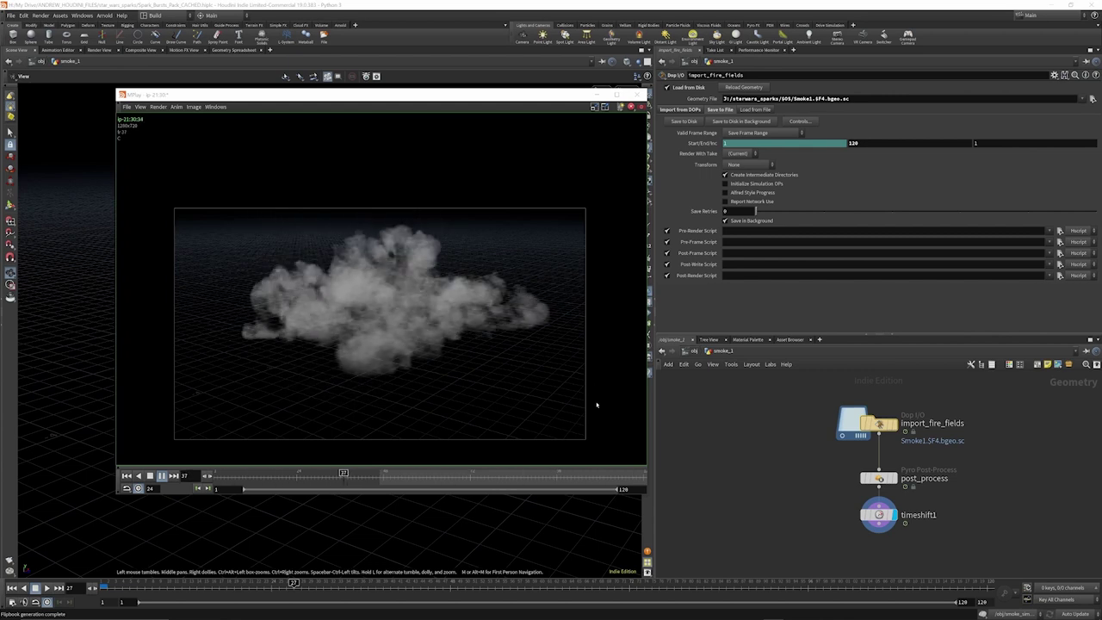
Examine the smoke, fire and shadow look settings of the post_process node
mouse_move(882, 433)
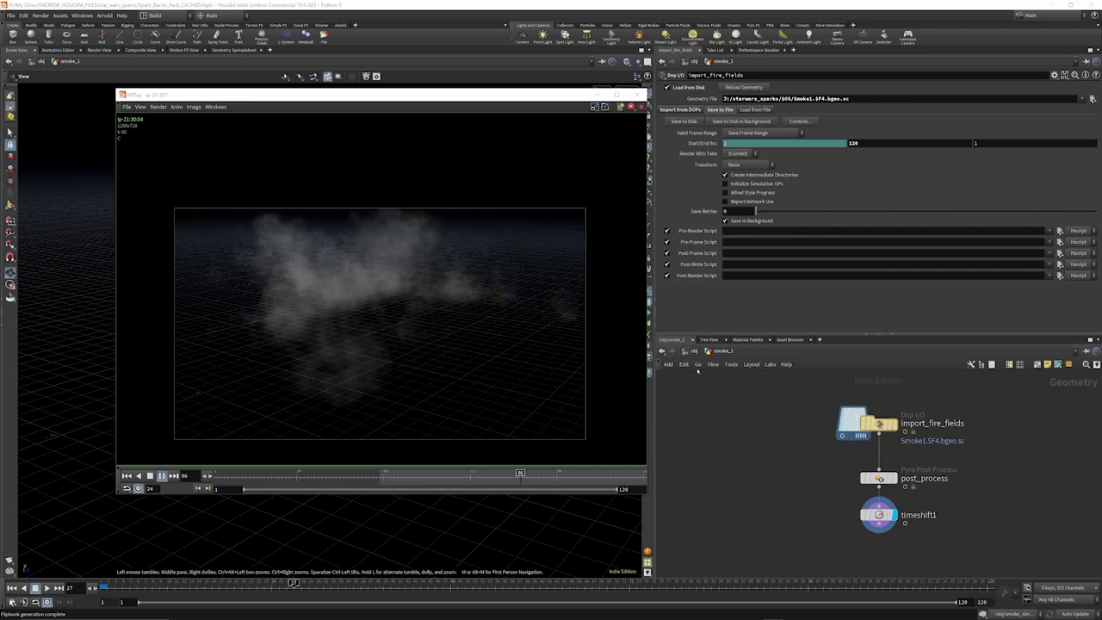
scroll(812, 416, "down", 2)
scroll(858, 442, "up", 2)
left_click(862, 463)
left_click(859, 463)
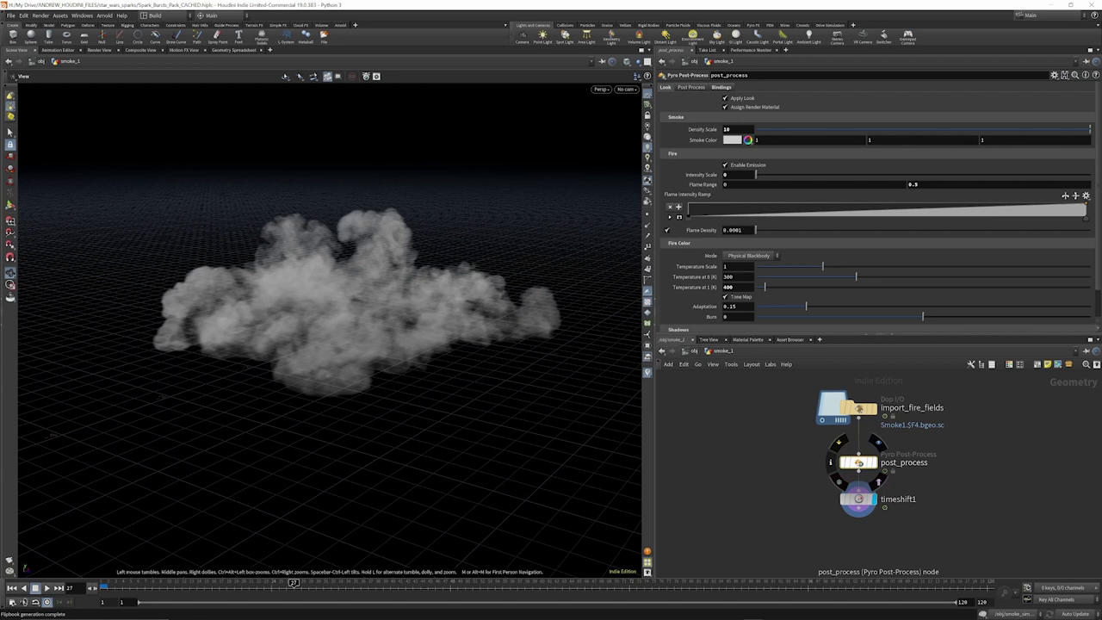
left_click(859, 410)
left_click(859, 463)
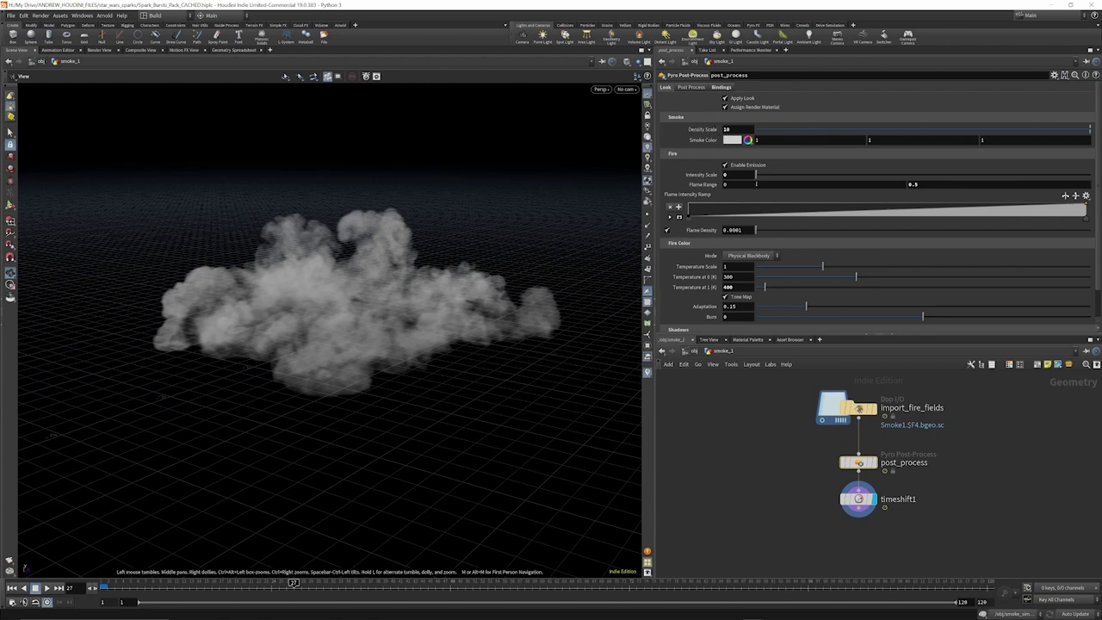
scroll(754, 193, "down", 1)
scroll(739, 168, "down", 1)
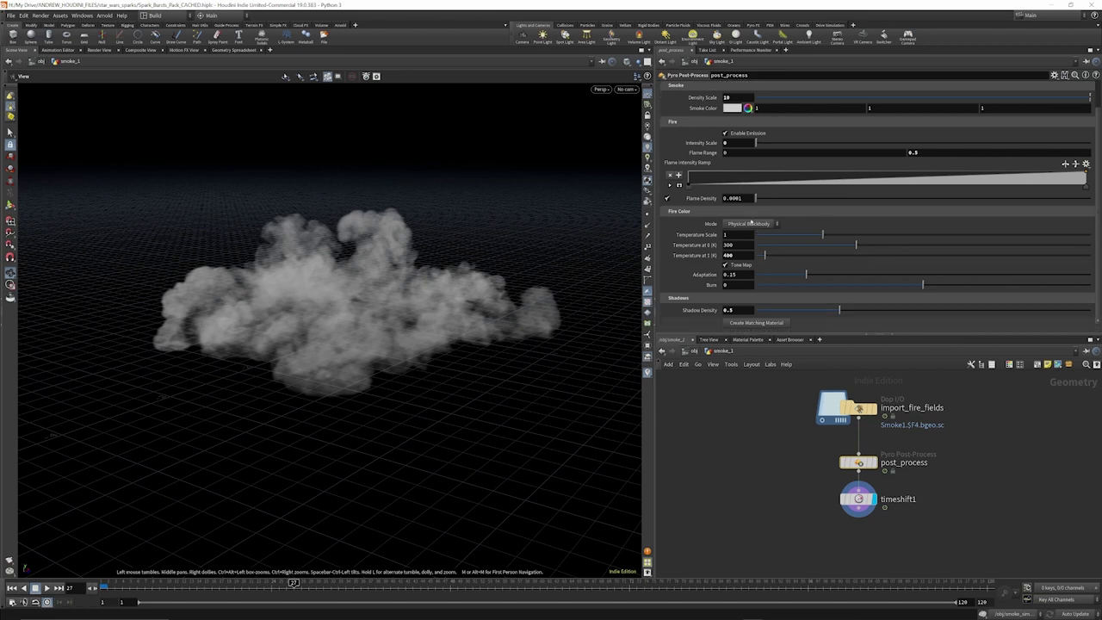
scroll(751, 222, "up", 2)
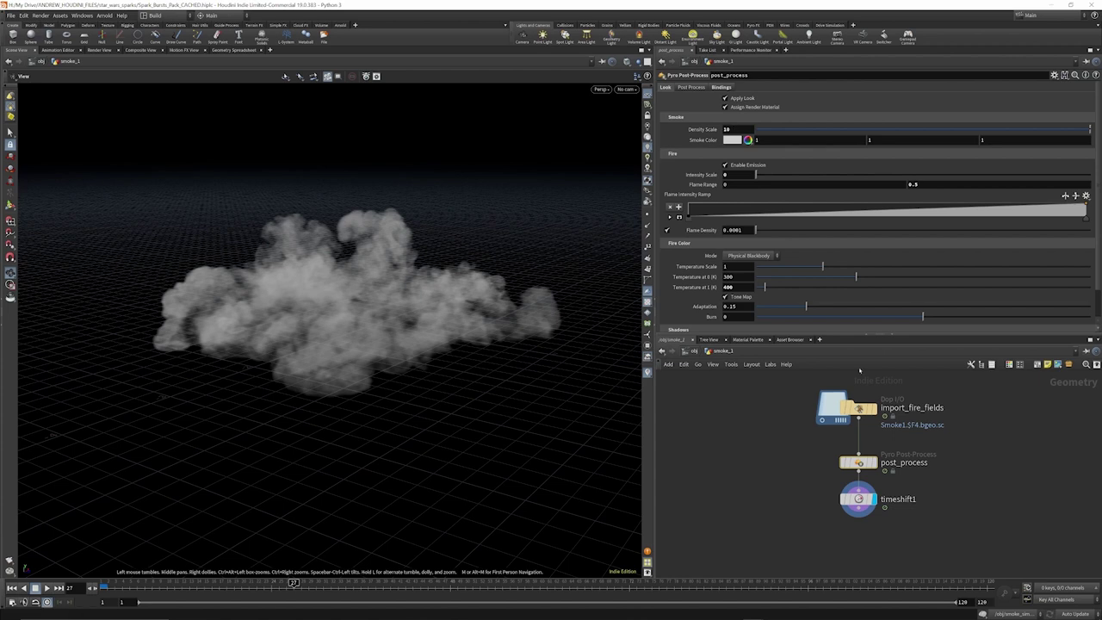
Compare the displayed smoke of import_fire_fields with that of post_process in the viewport
left_click(868, 409)
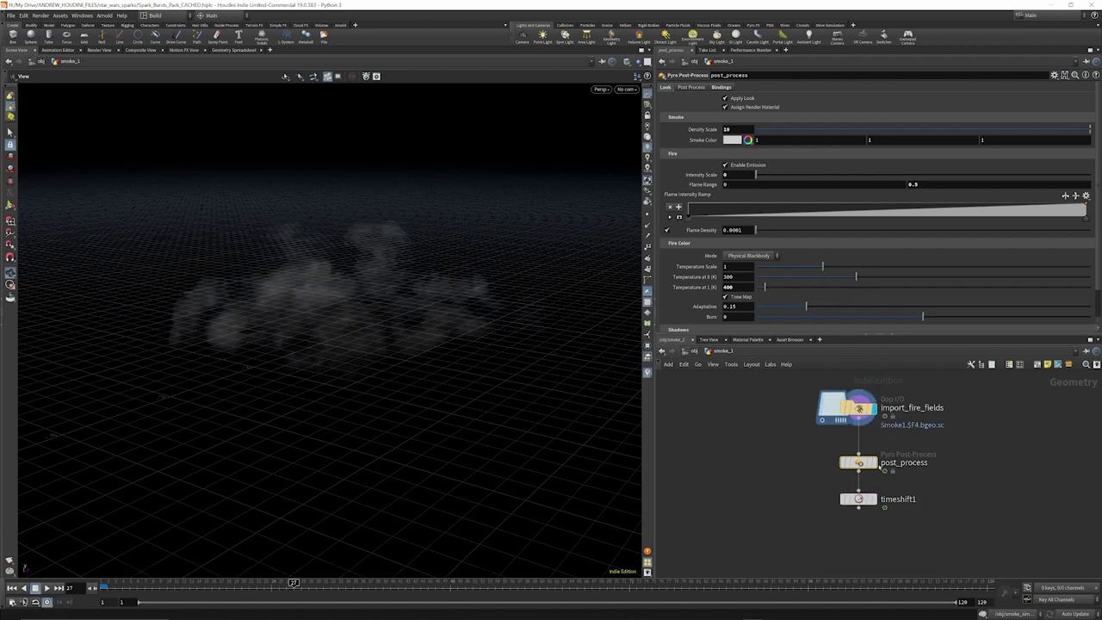
left_click(870, 463)
left_click(868, 408)
left_click(872, 463)
Move timeshift1 farther below post_process, show its parameters and make it the displayed node
left_click_drag(860, 500, 860, 524)
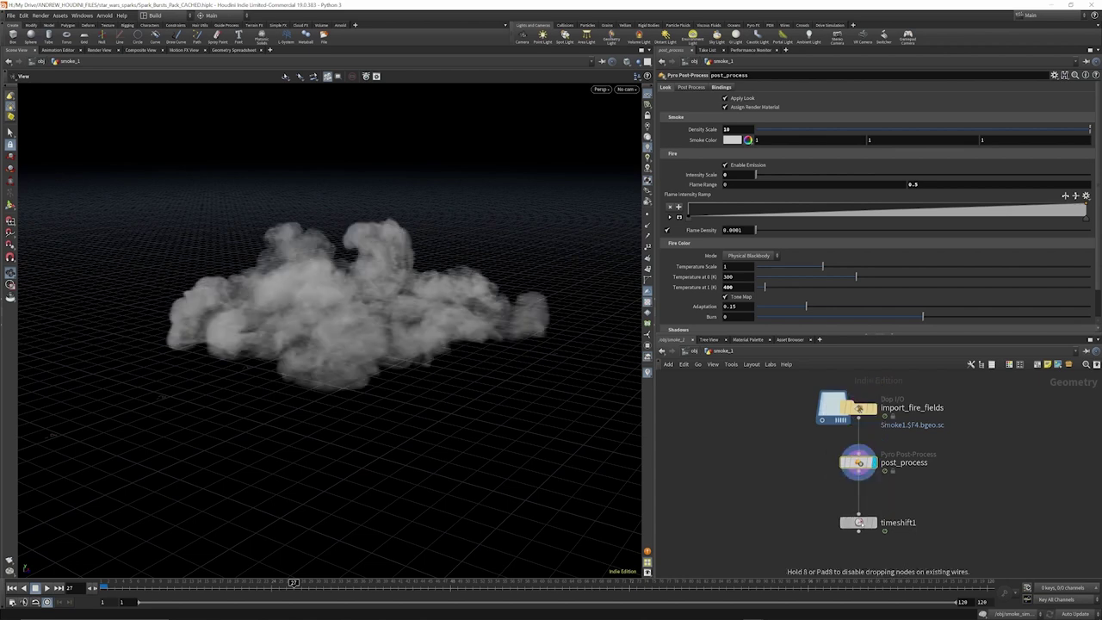
left_click(860, 523)
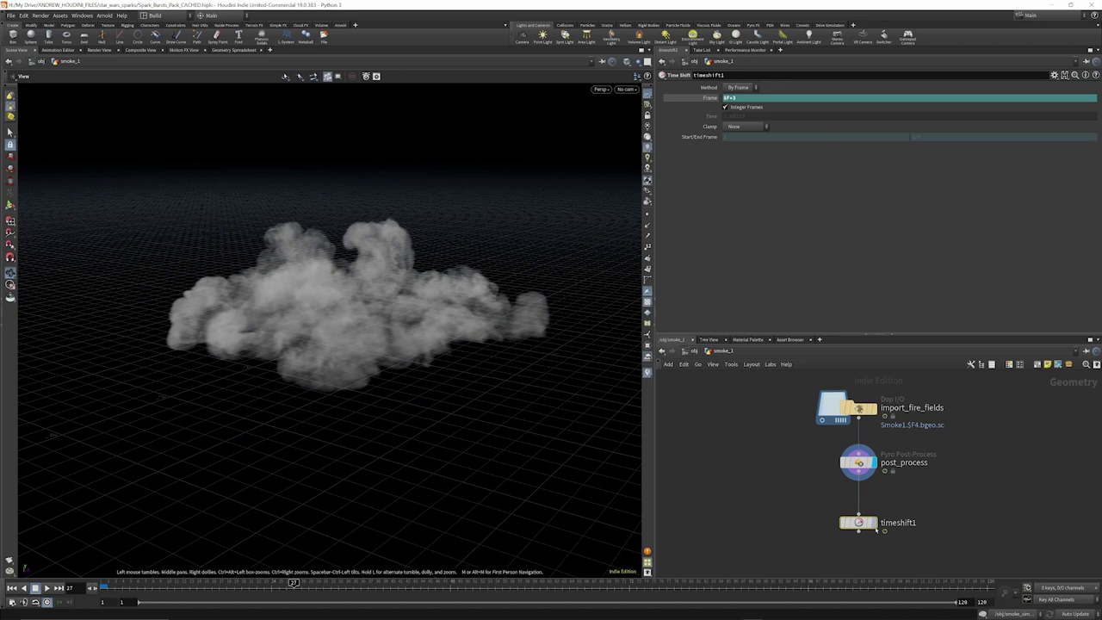
left_click(879, 504)
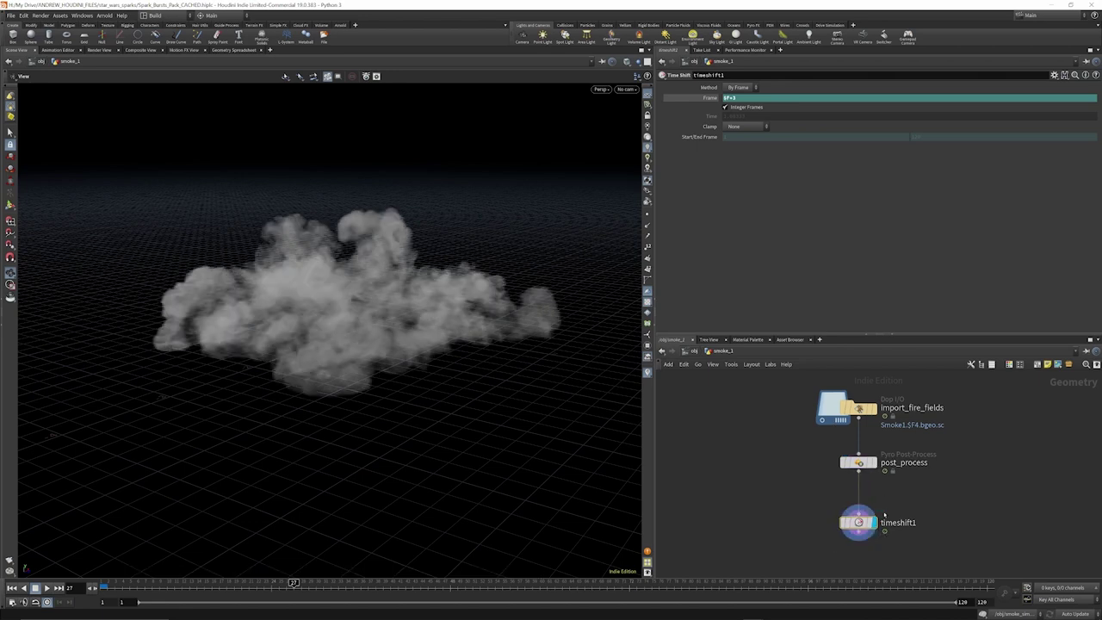
mouse_move(879, 471)
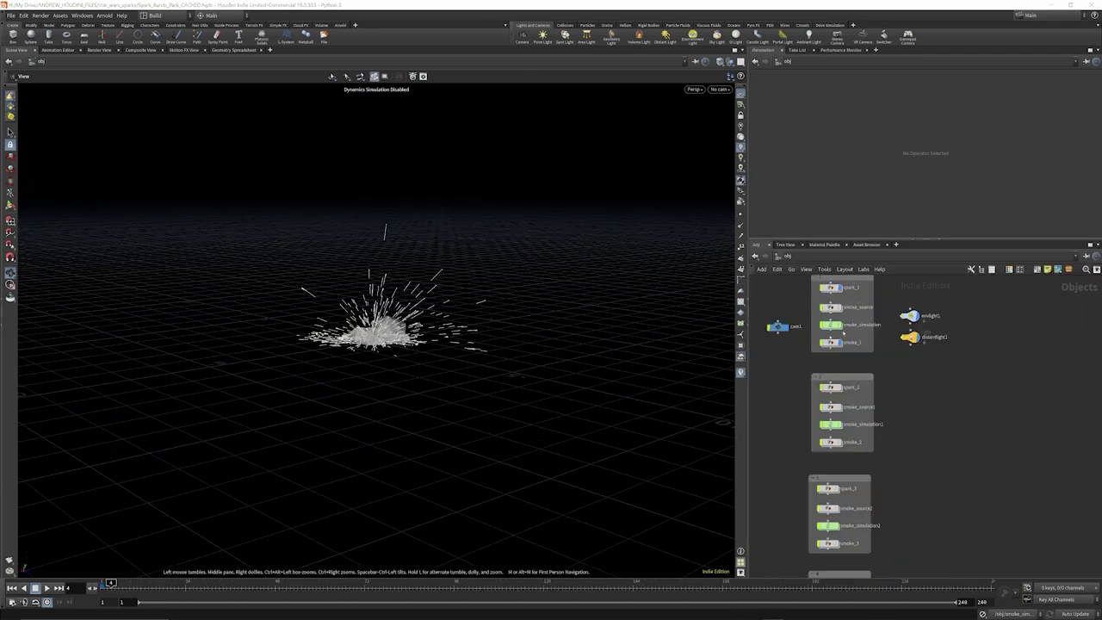
Duplicate the first group of spark and smoke objects beside the originals and enter the copied spark_6 geometry
scroll(845, 333, "down", 3)
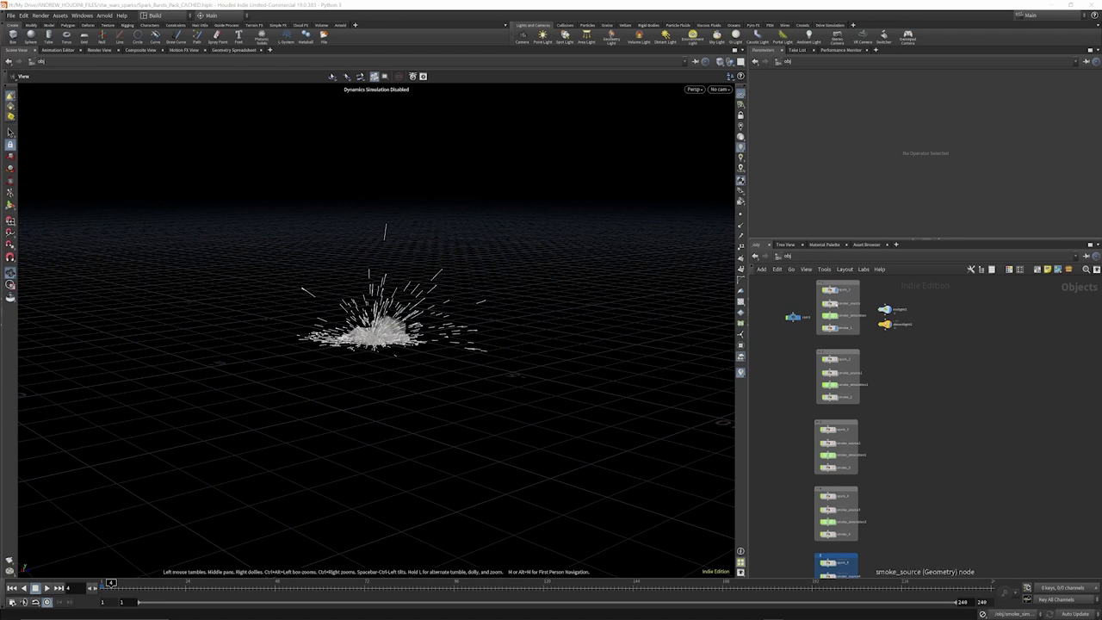
key("l")
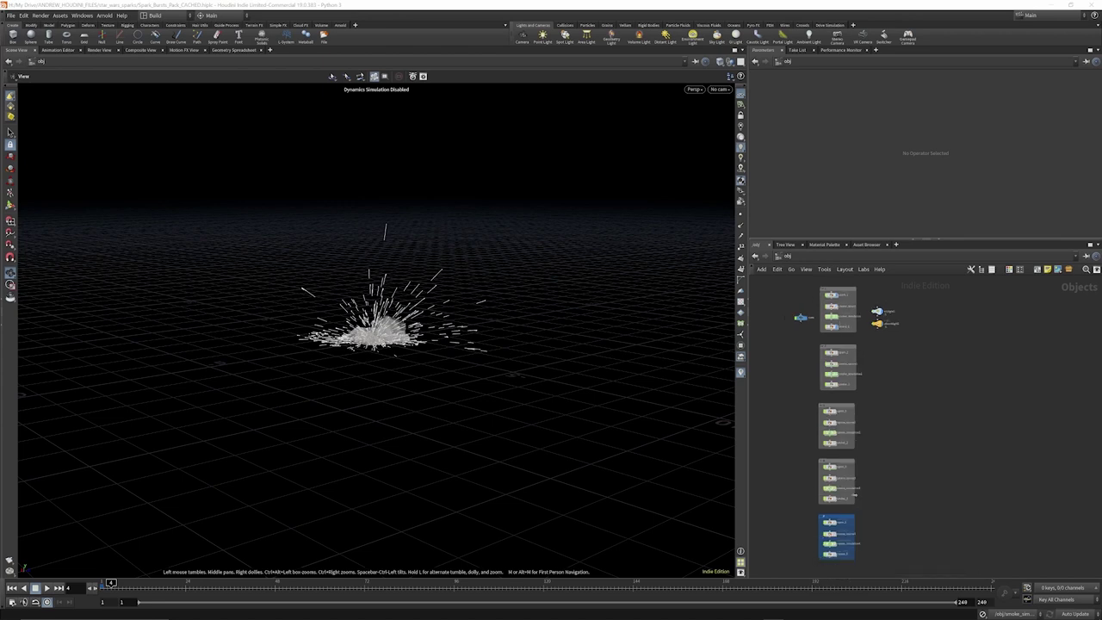
scroll(864, 345, "up", 3)
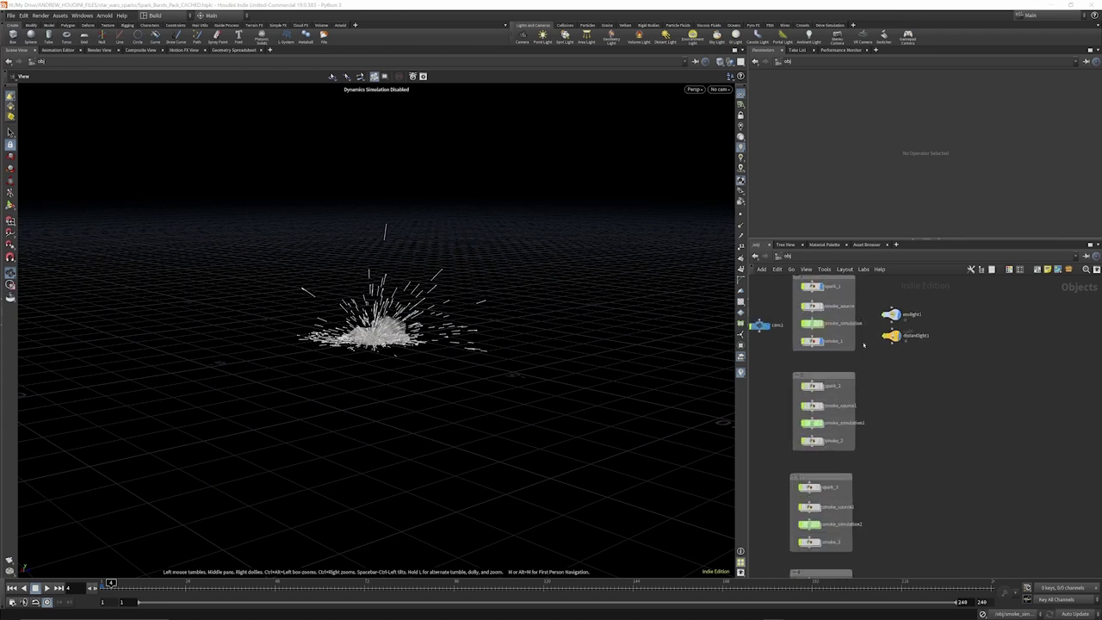
scroll(863, 372, "down", 2)
left_click_drag(869, 360, 965, 382)
double_click(965, 381)
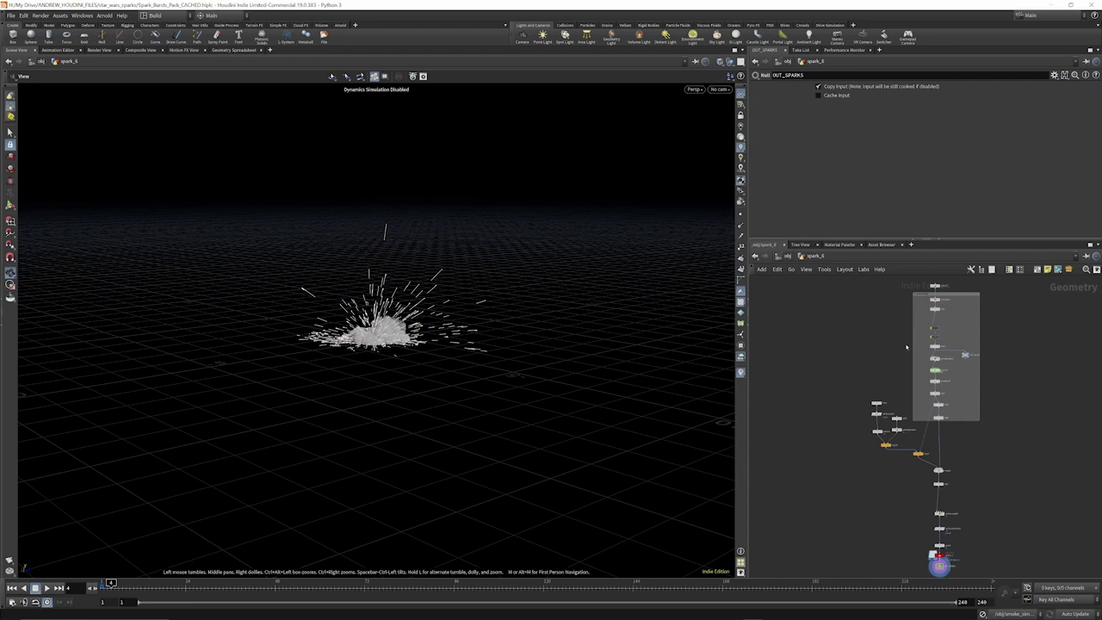
Set mountain1's height to 2, element size to about 0.49 and offset to 0.5 on all three axes
scroll(939, 327, "up", 3)
left_click(920, 314)
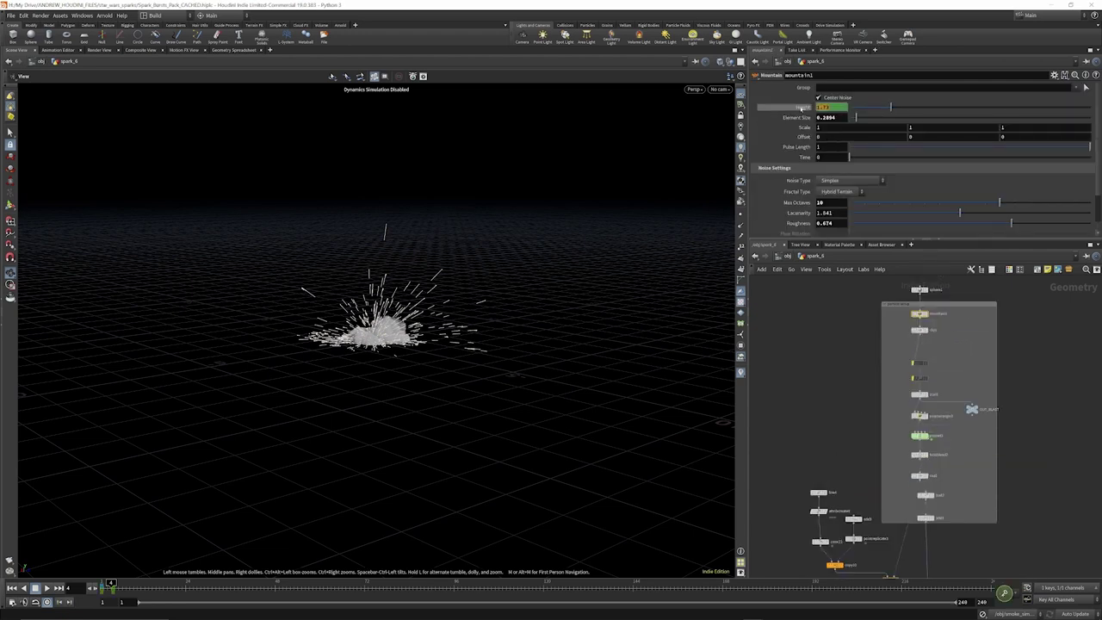
left_click(827, 107)
type("2.")
left_click_drag(856, 118, 861, 119)
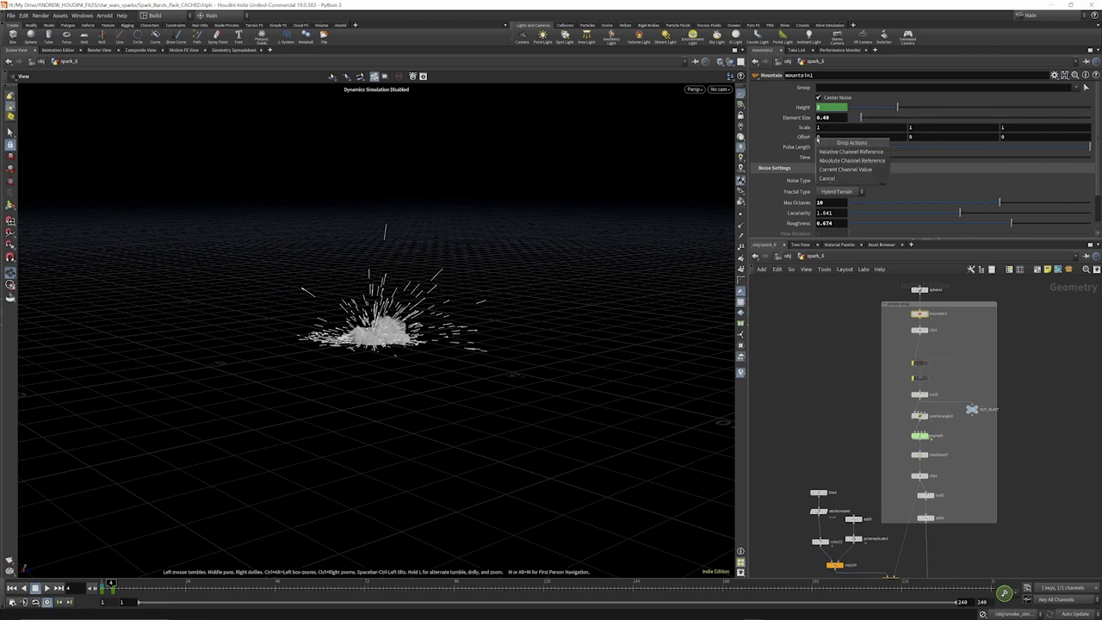
mouse_move(805, 138)
middle_mouse_down()
mouse_move(834, 136)
mouse_move(793, 144)
middle_mouse_up()
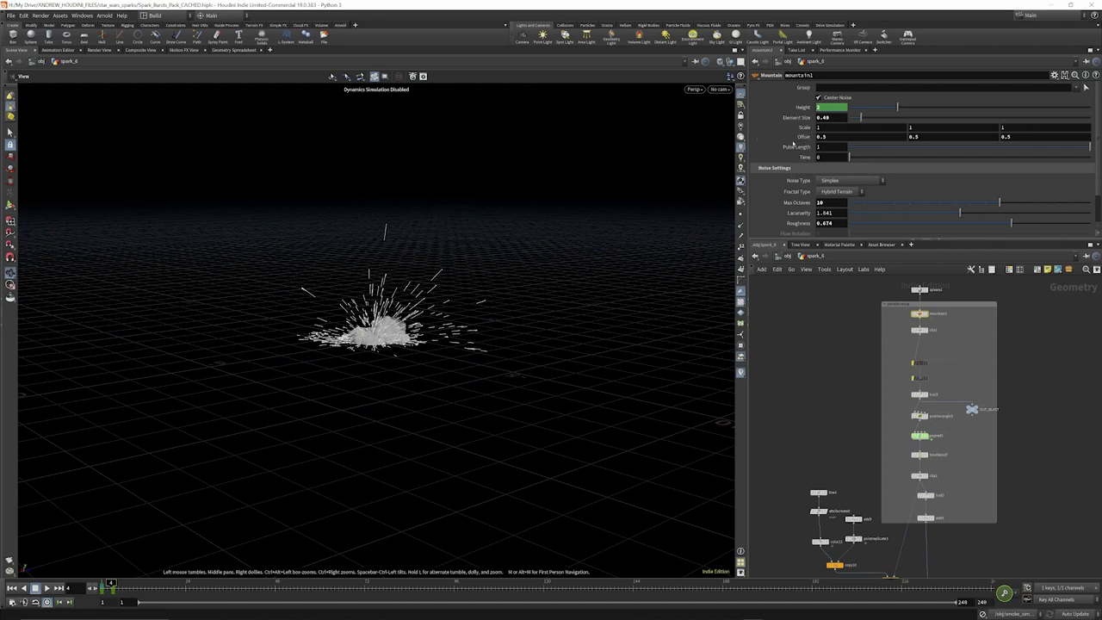
Set mountain1's Max Octaves to 4 and increase its lacunarity
scroll(849, 168, "down", 2)
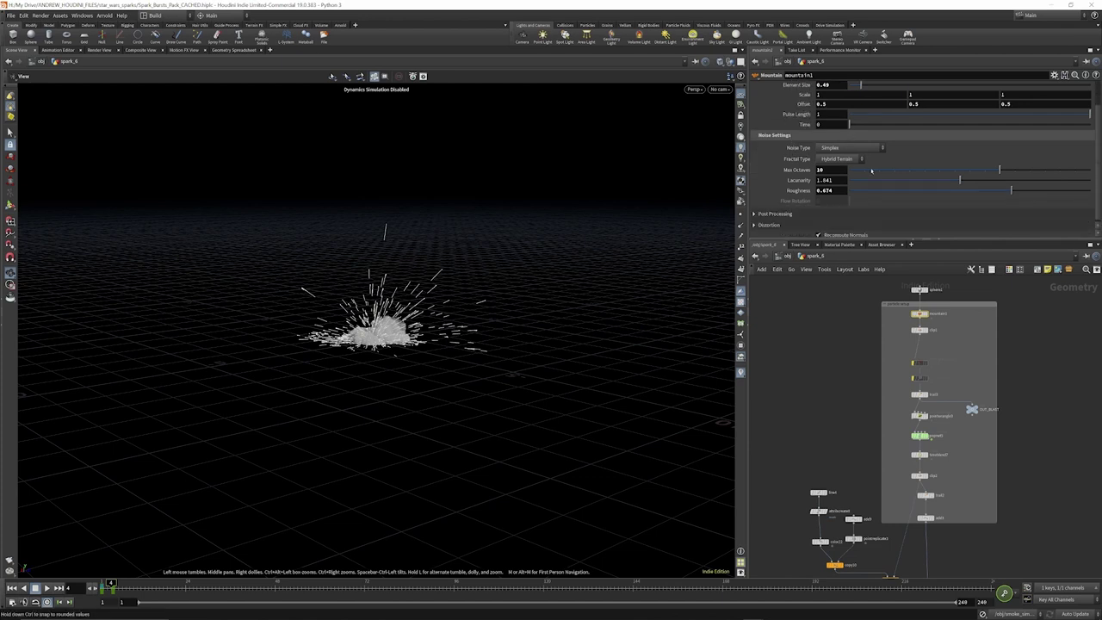
scroll(851, 157, "up", 2)
left_click(910, 203)
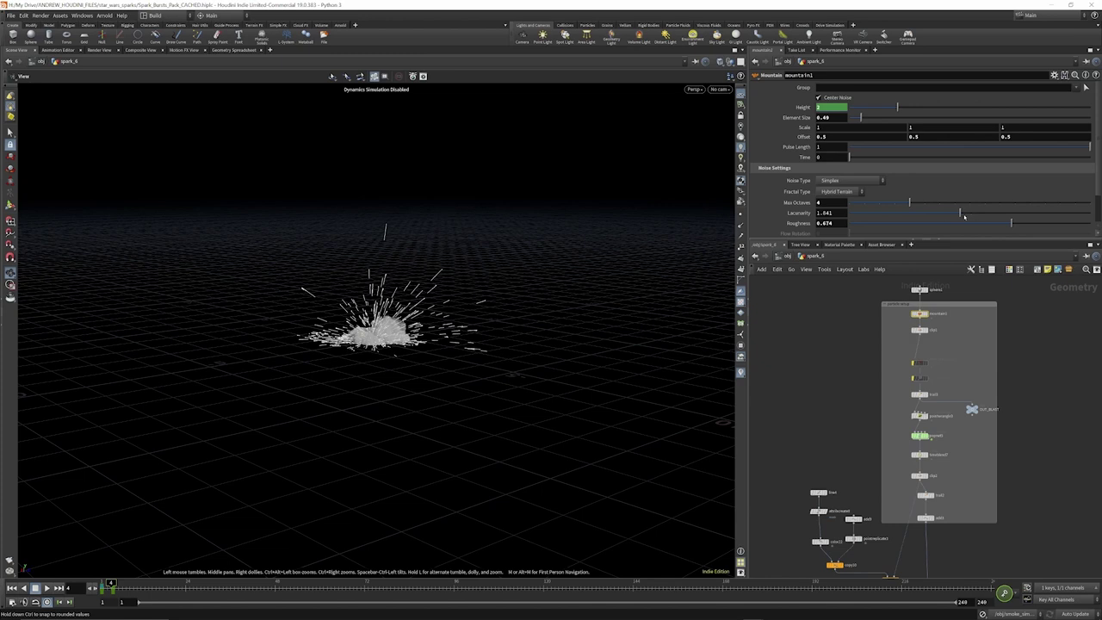
mouse_move(962, 214)
left_mouse_down()
mouse_move(950, 214)
mouse_move(982, 223)
left_mouse_up()
Enter popnet5 in spark_6 and raise the constant birth rate of source_first_input slightly
scroll(868, 173, "down", 2)
scroll(931, 411, "down", 1)
scroll(931, 411, "up", 4)
scroll(931, 411, "down", 3)
scroll(908, 387, "up", 2)
scroll(908, 386, "up", 3)
double_click(851, 384)
scroll(924, 346, "up", 3)
left_click(923, 342)
scroll(955, 386, "up", 1)
left_click(780, 91)
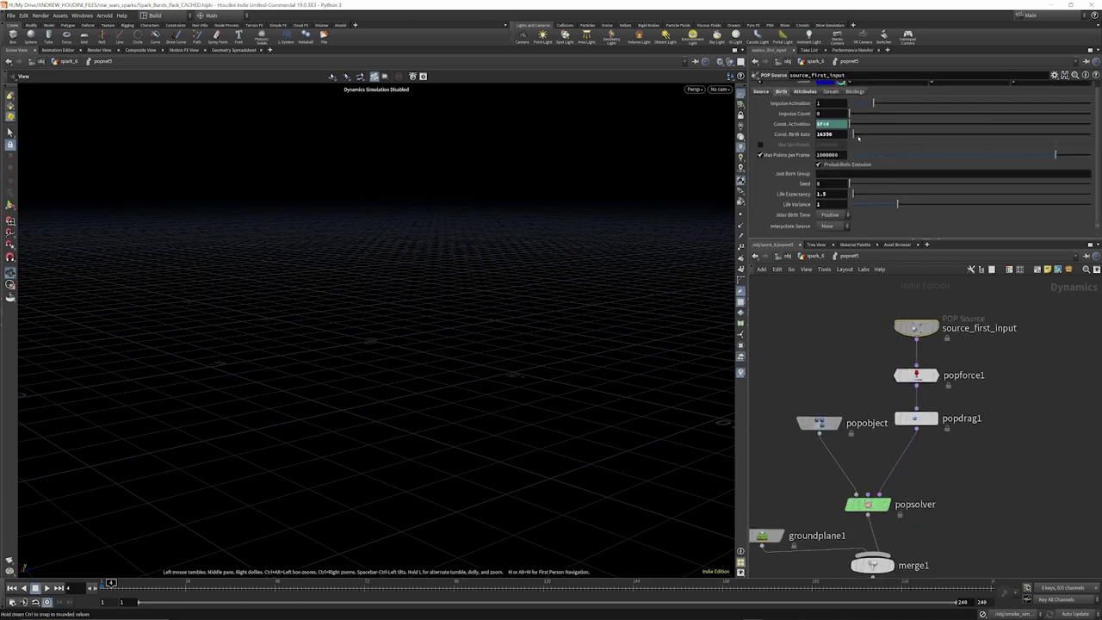
left_click_drag(853, 134, 858, 134)
Set the life variance of source_first_input to 0.5
key("BackSpace")
key("Return")
left_click(818, 205)
type(".5")
key("Return")
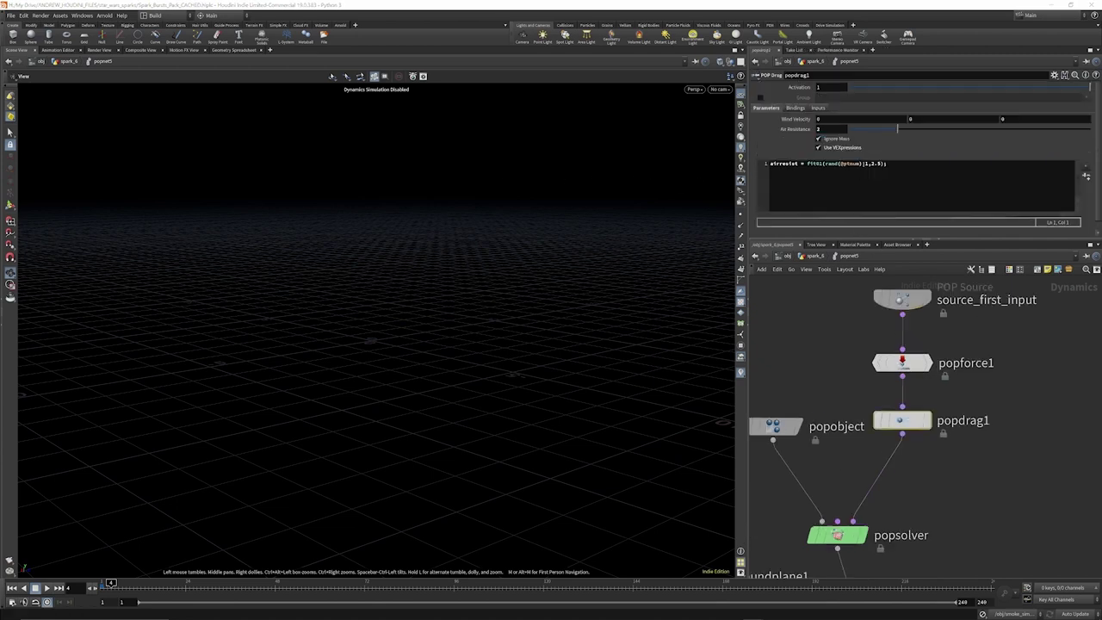
left_click(872, 176)
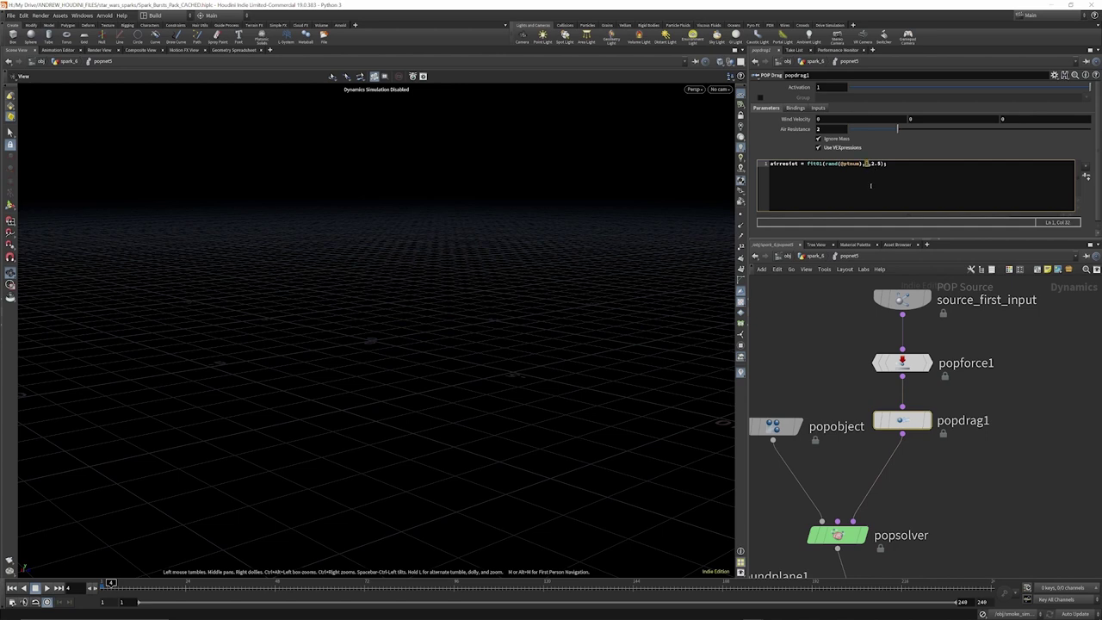
key("BackSpace")
type(".5")
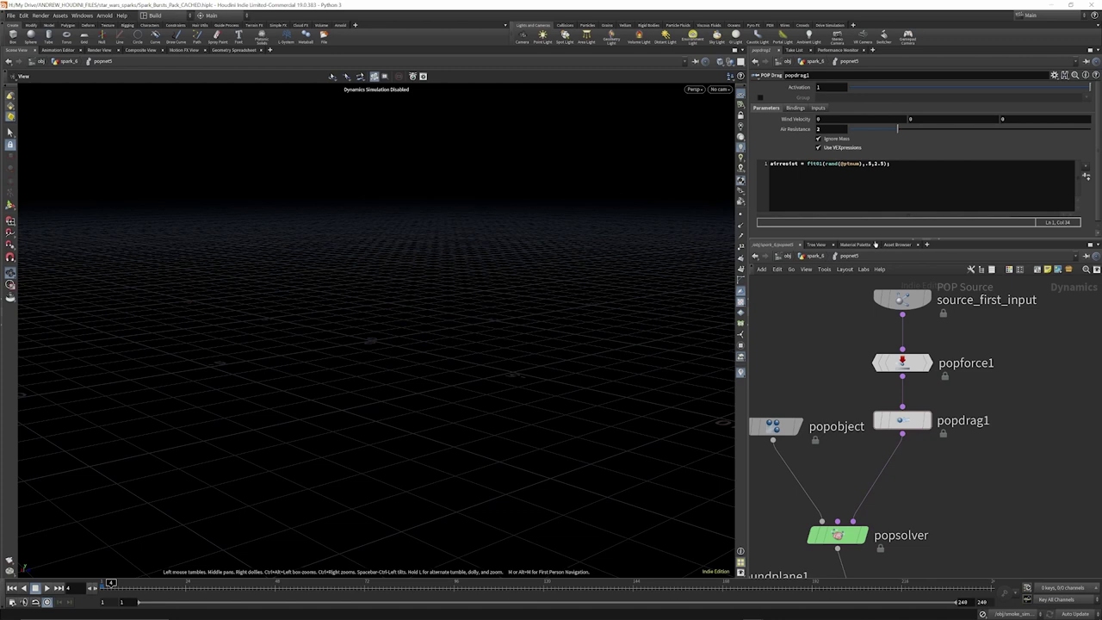
Set the vertical force of gravity1 to -3
scroll(850, 350, "down", 3)
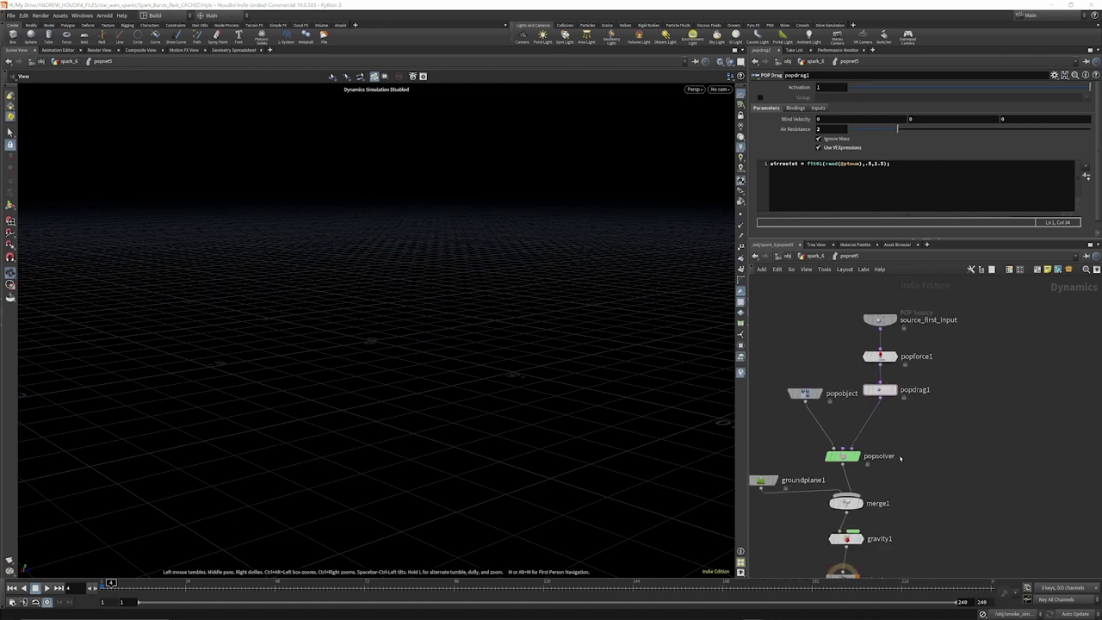
scroll(816, 350, "down", 3)
scroll(836, 461, "up", 5)
left_click(838, 501)
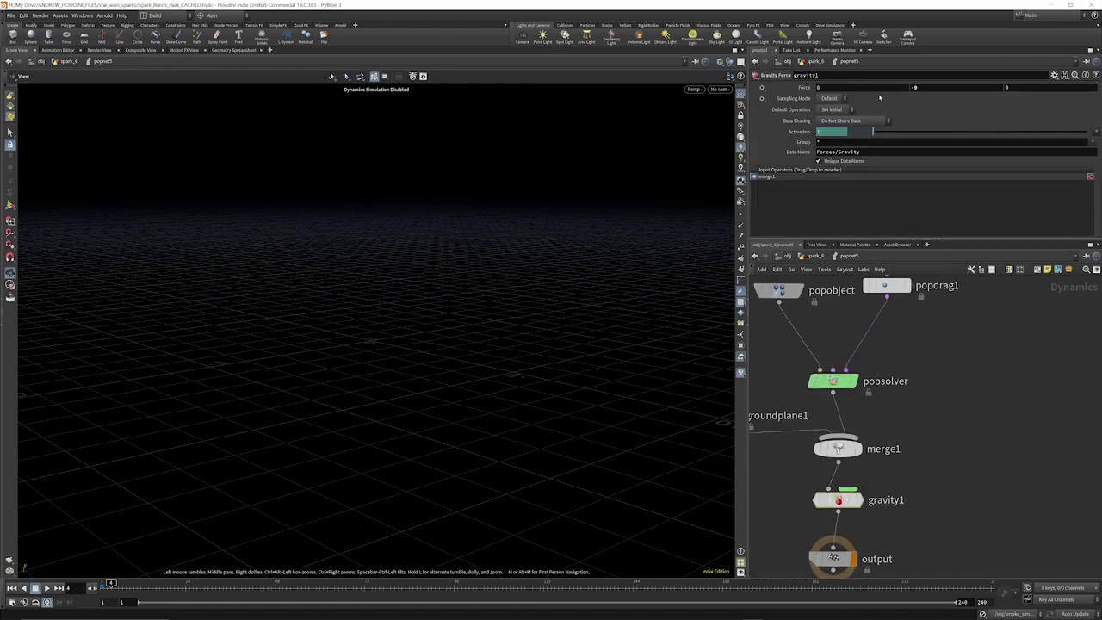
left_click(915, 87)
key("Return")
Leave popnet5 and spark_6 for the object level and locate the fifth group of spark and smoke objects
scroll(892, 371, "down", 3)
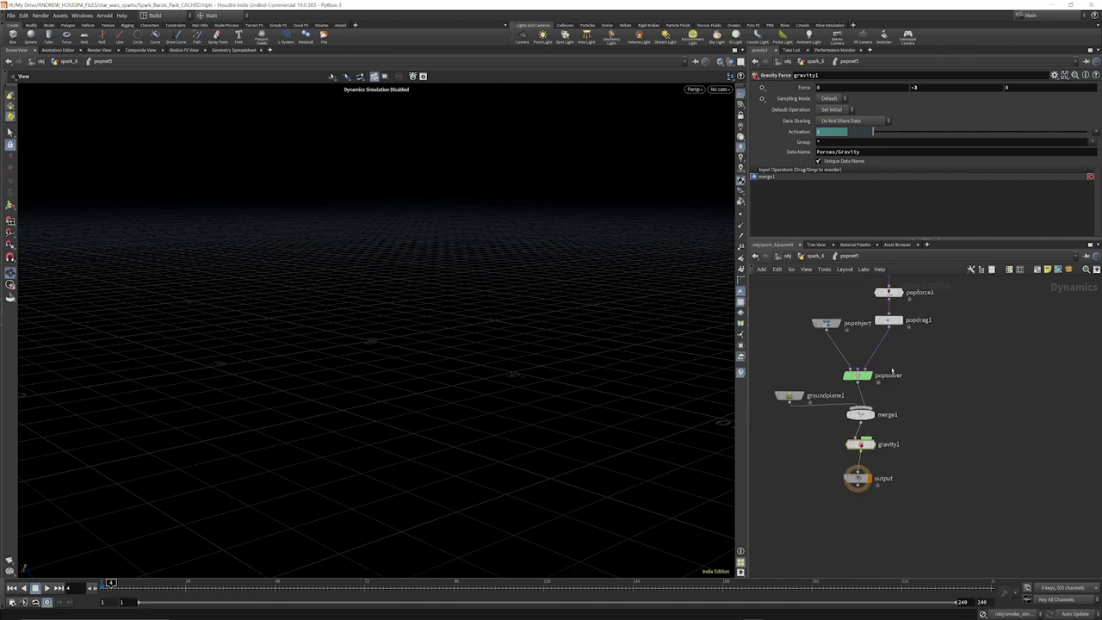
scroll(870, 328, "up", 4)
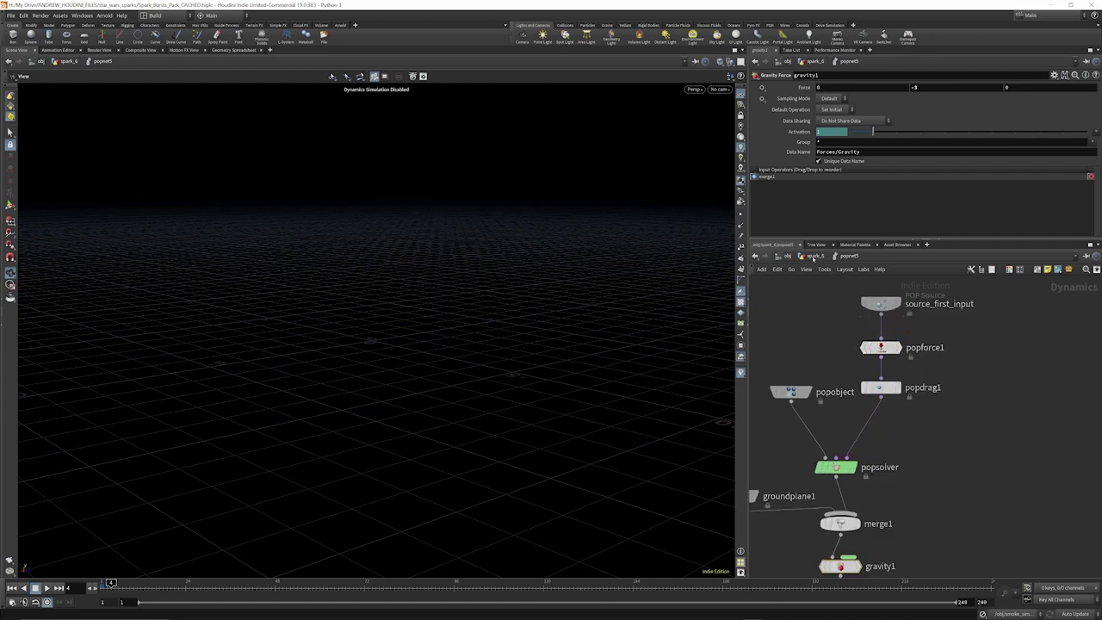
left_click(814, 257)
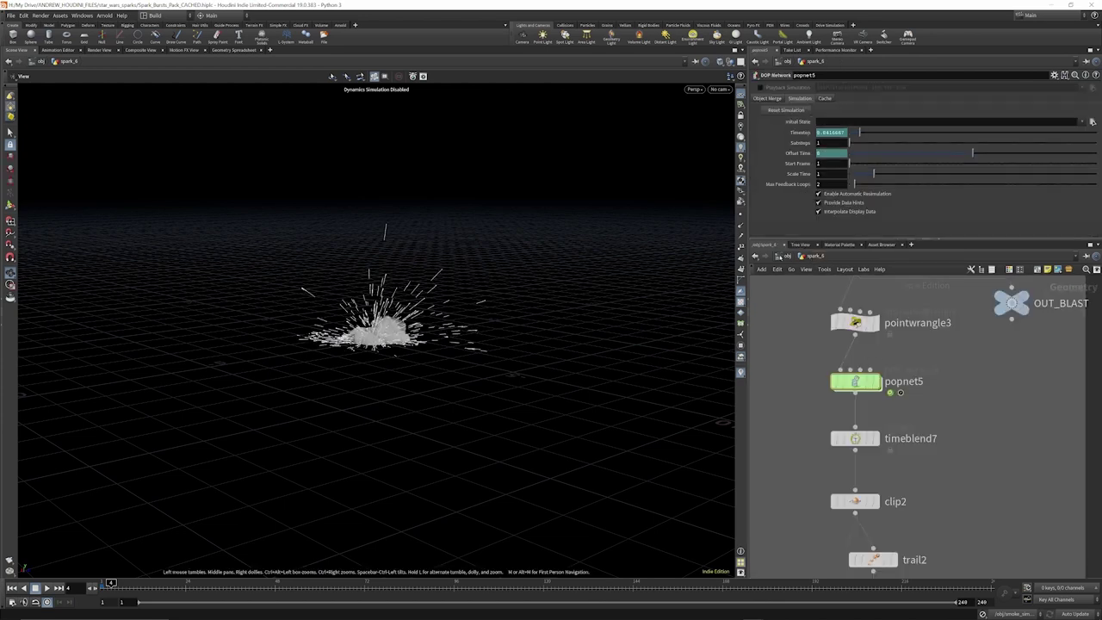
left_click(781, 257)
scroll(891, 344, "down", 3)
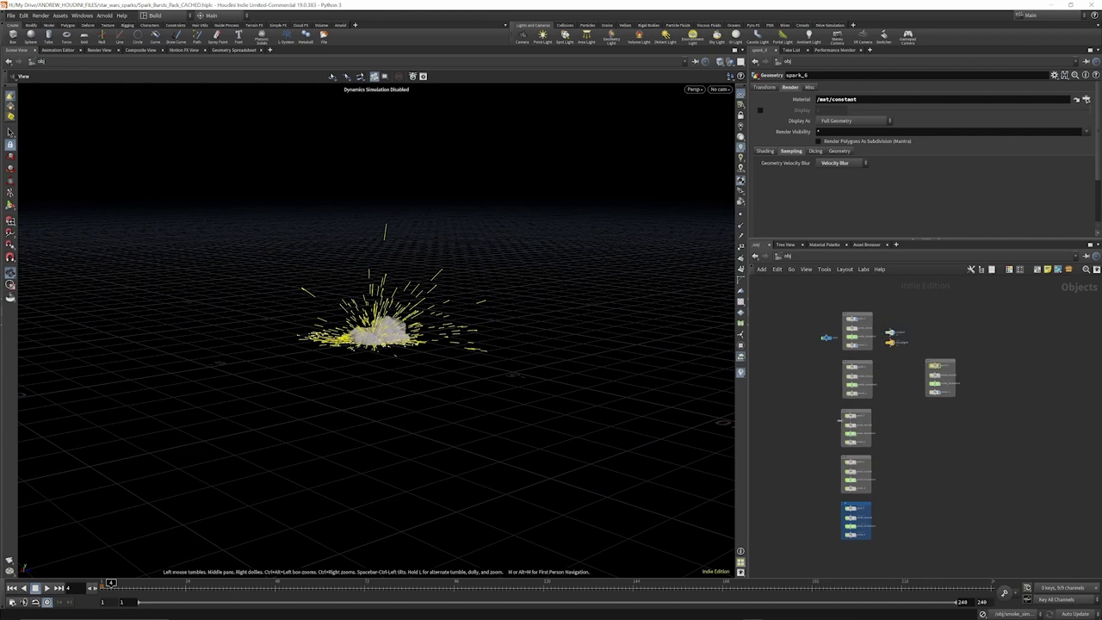
scroll(870, 457, "up", 5)
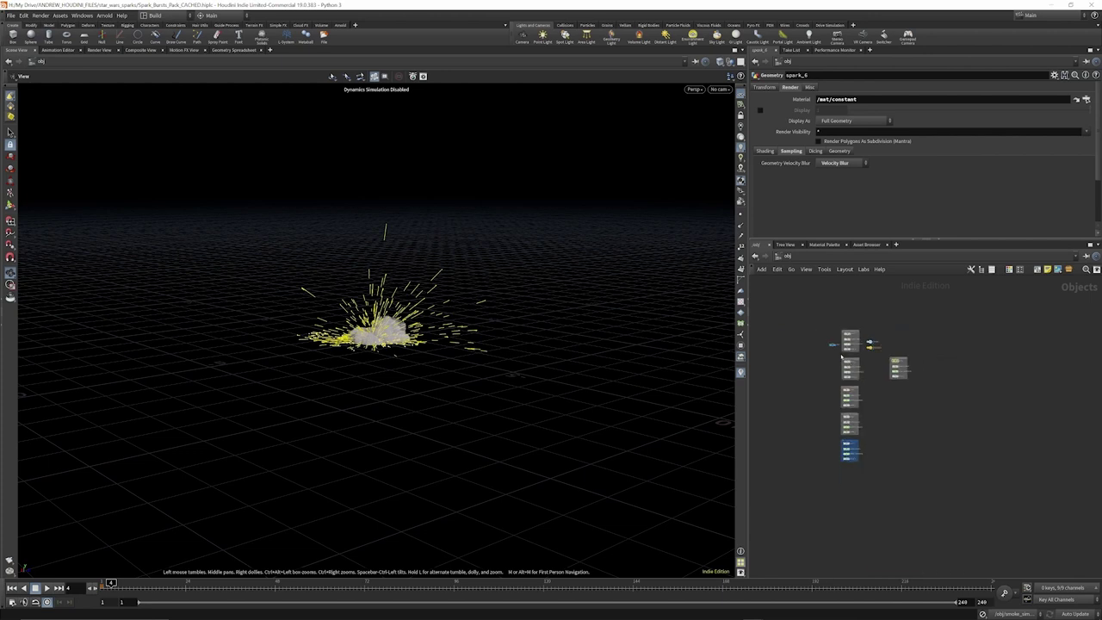
scroll(841, 430, "down", 2)
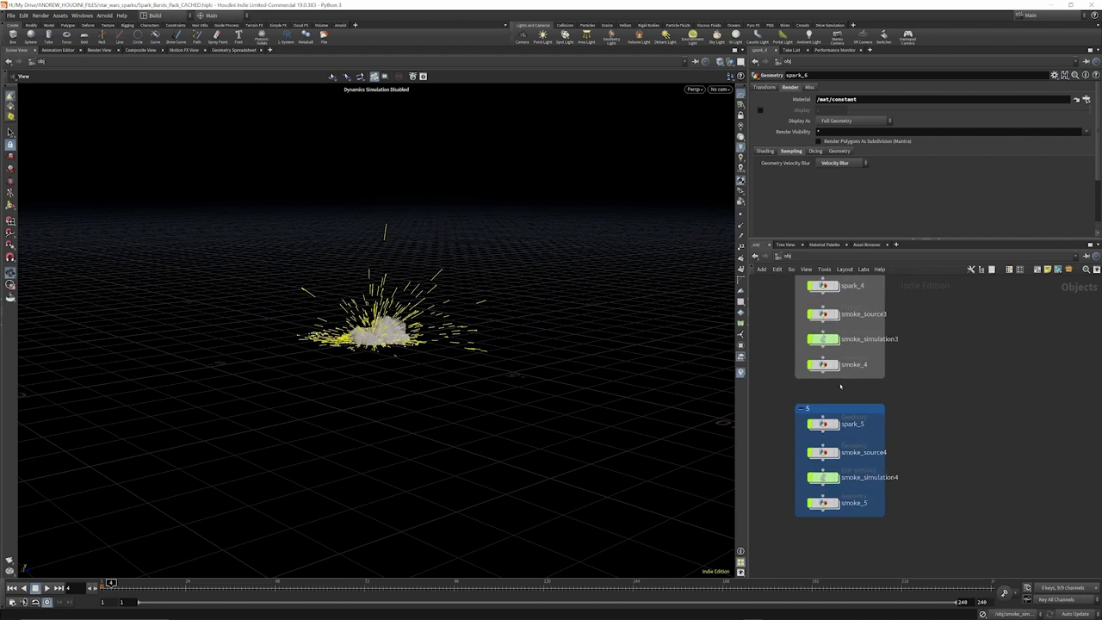
scroll(844, 454, "up", 1)
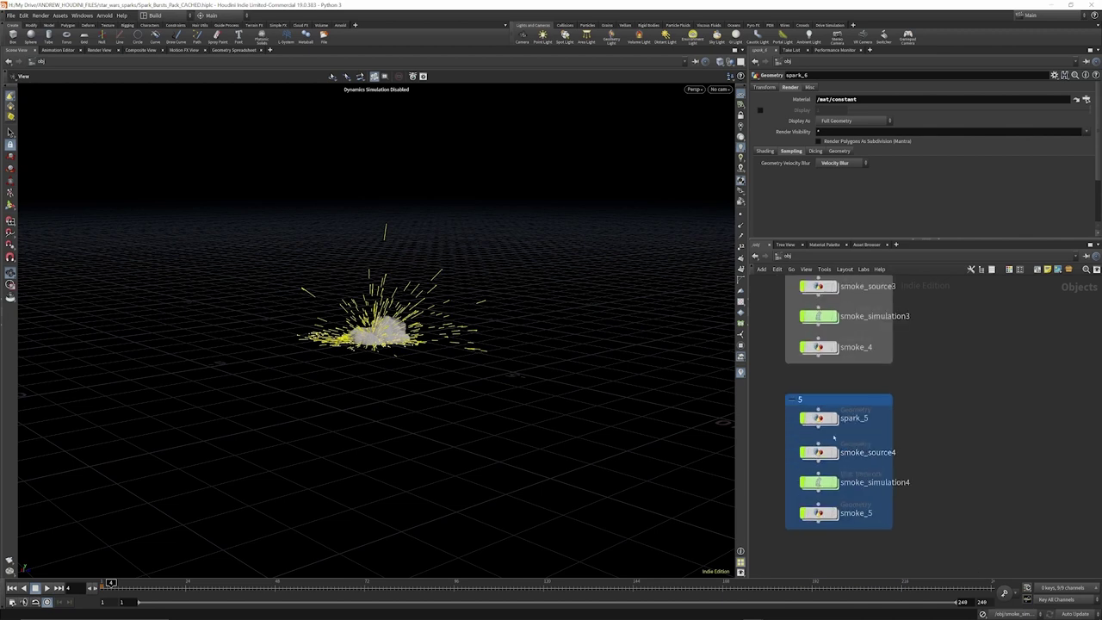
Open smoke_source4 and display the output of its get_smoke_source node
double_click(823, 450)
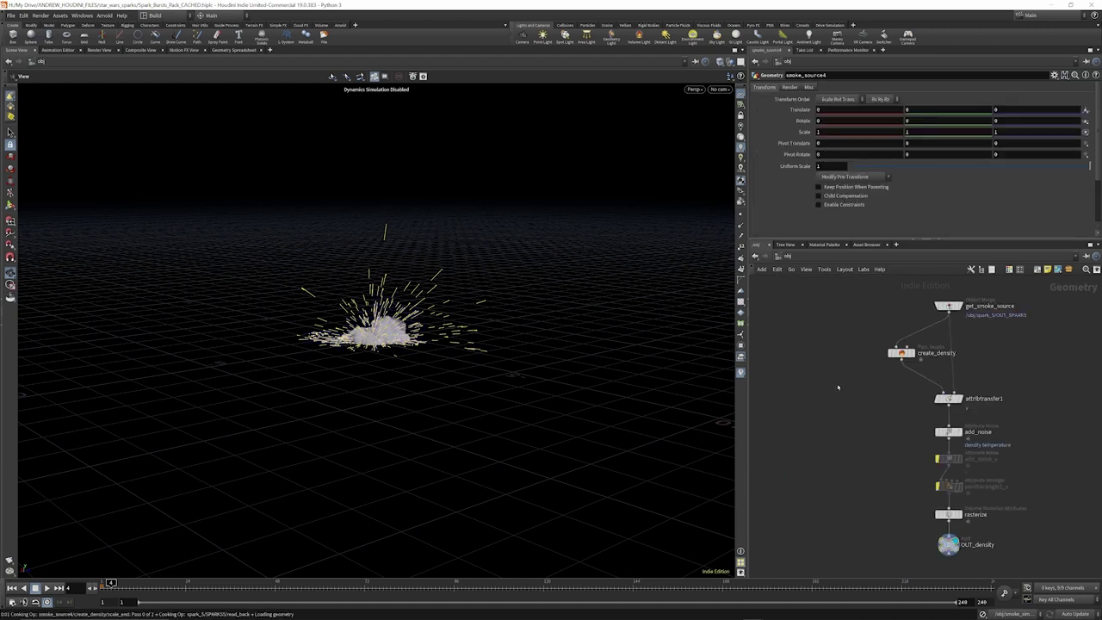
mouse_move(947, 306)
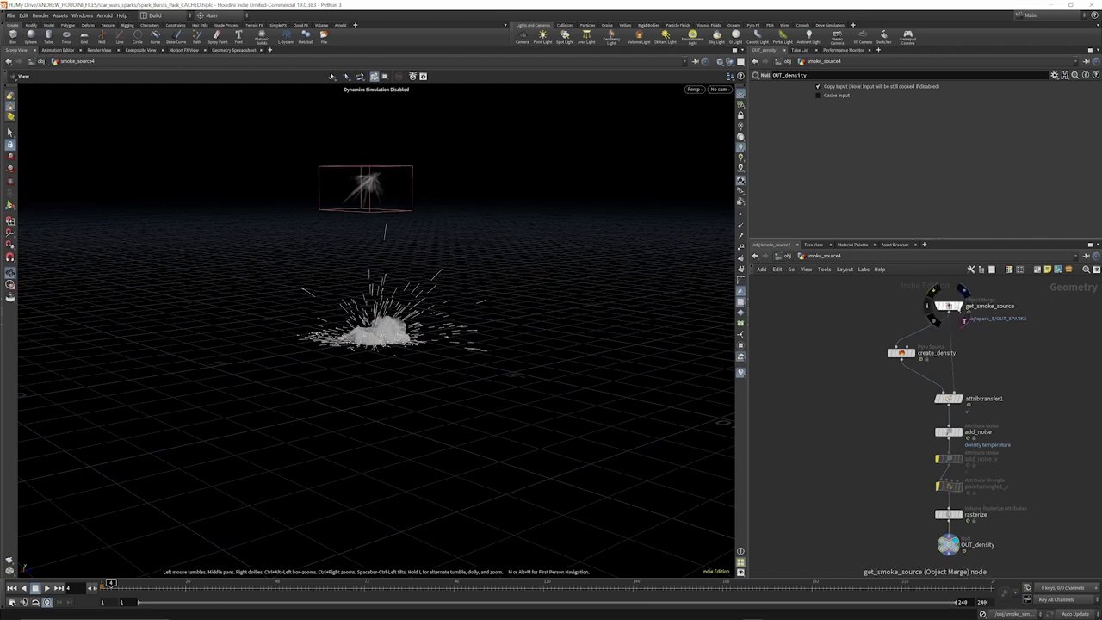
left_click(964, 291)
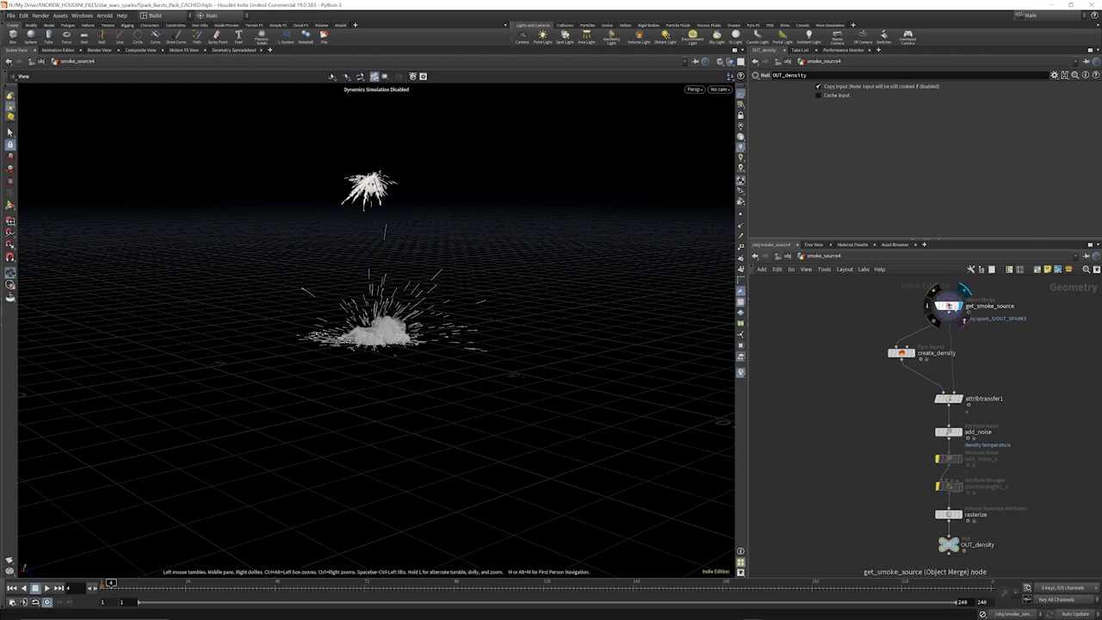
left_click_drag(954, 308, 952, 301)
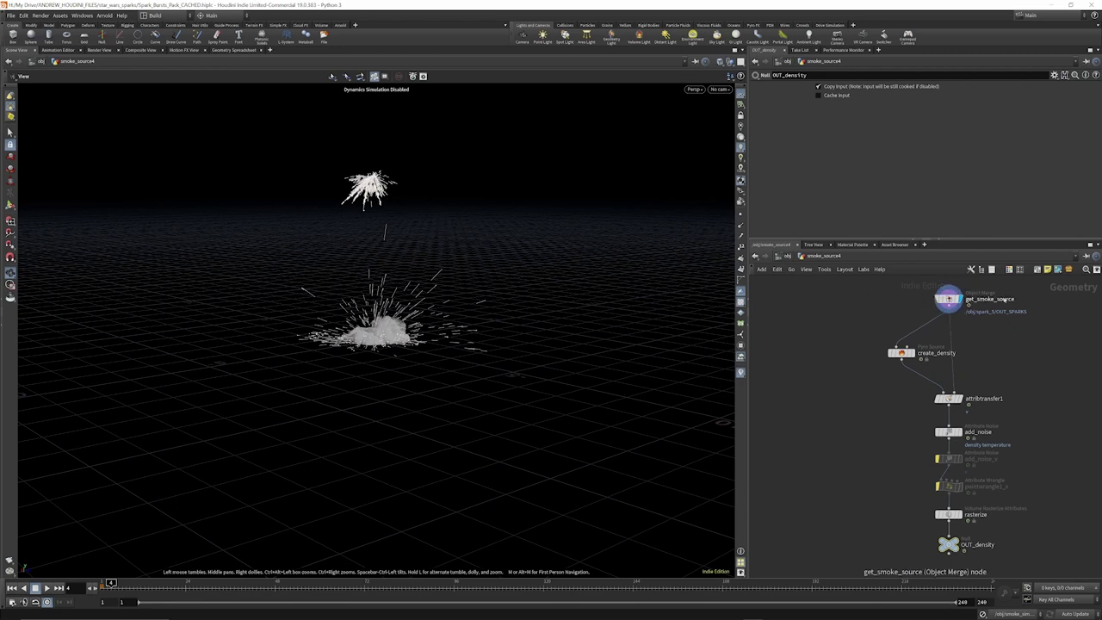
mouse_move(968, 308)
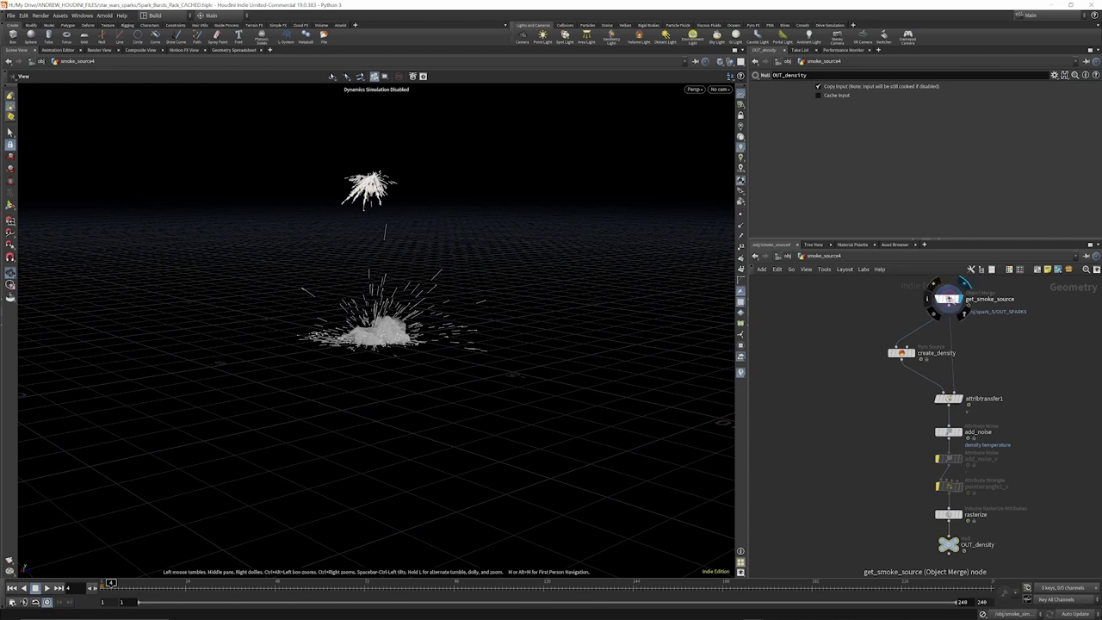
Display the OUT_SPARKS null inside spark_5, copy that node, and return to the object level
key("u")
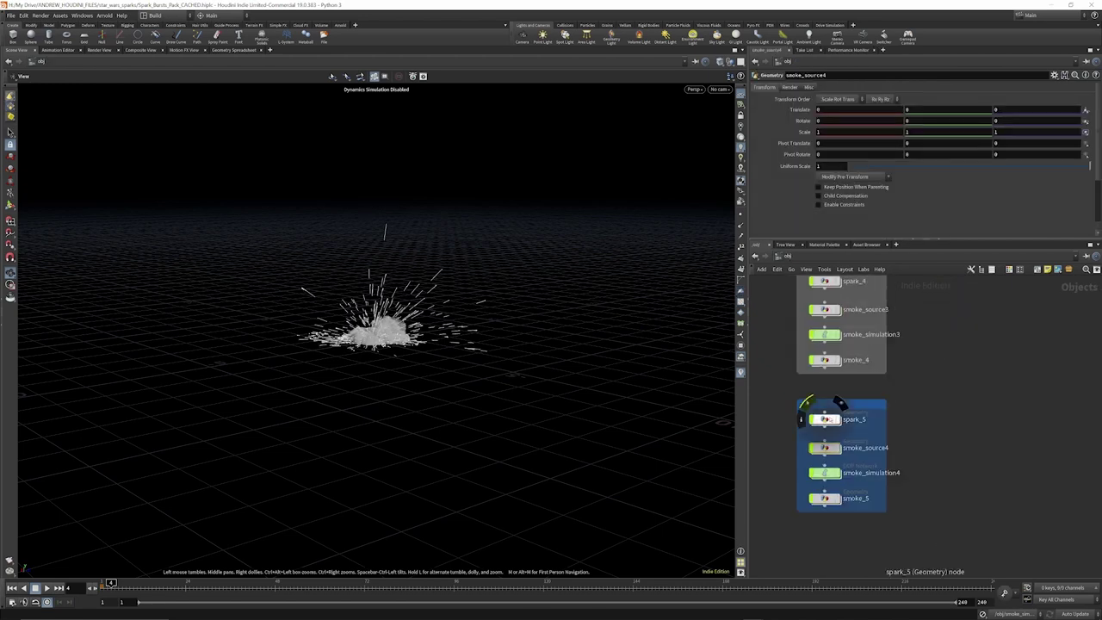
double_click(825, 420)
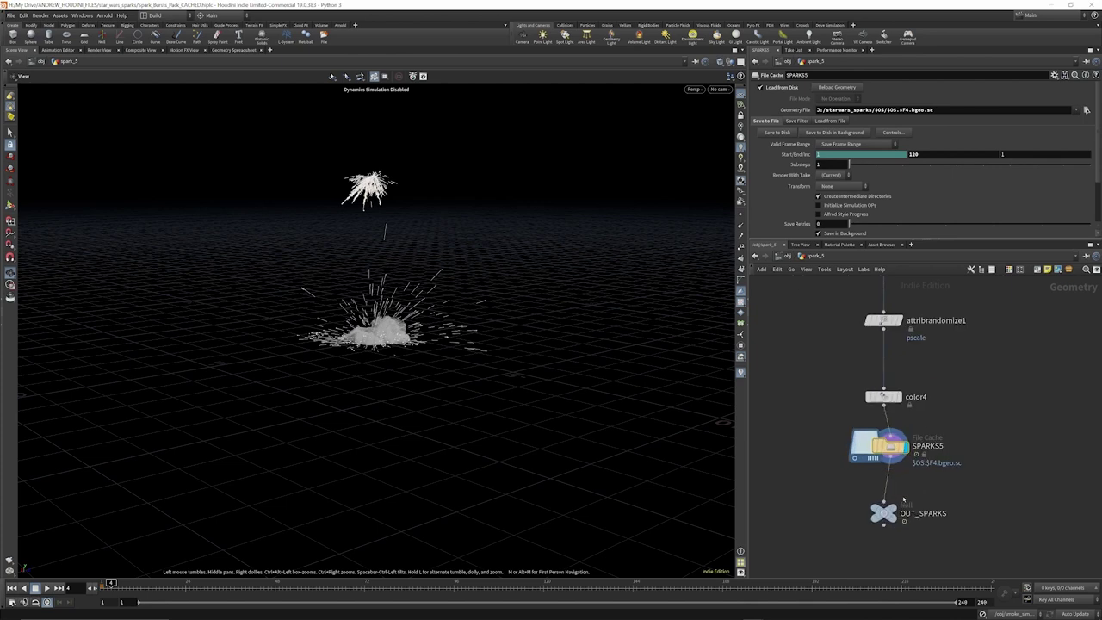
left_click(884, 513)
left_click(905, 507)
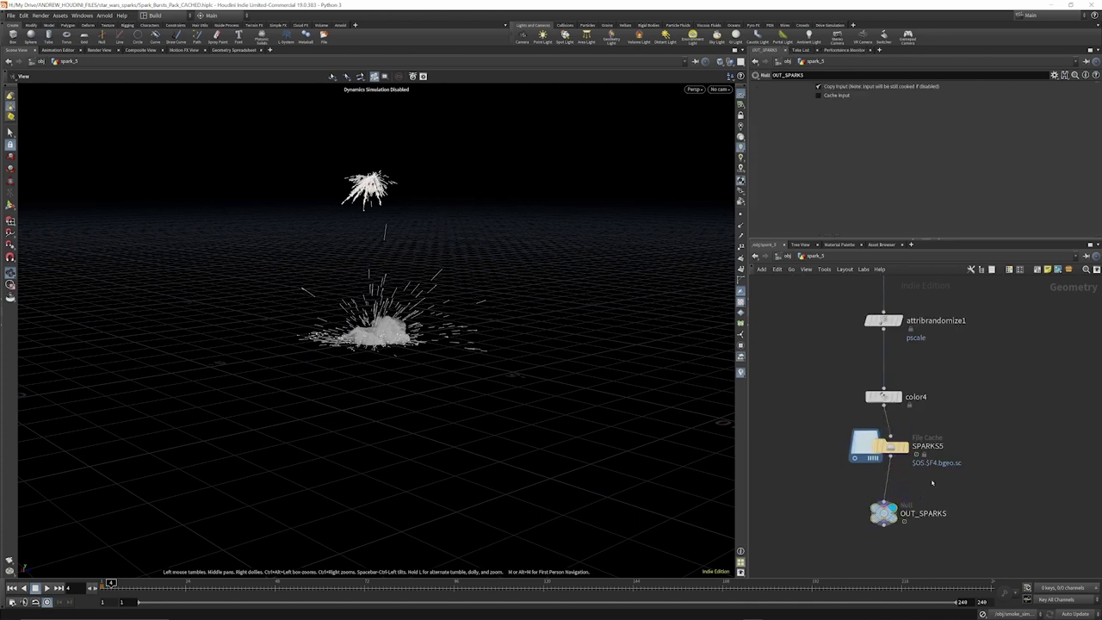
key("alt+c")
left_click(787, 258)
Examine how get_smoke_source feeds create_density and attribtransfer1 inside smoke_source4, and return to the object level
double_click(825, 448)
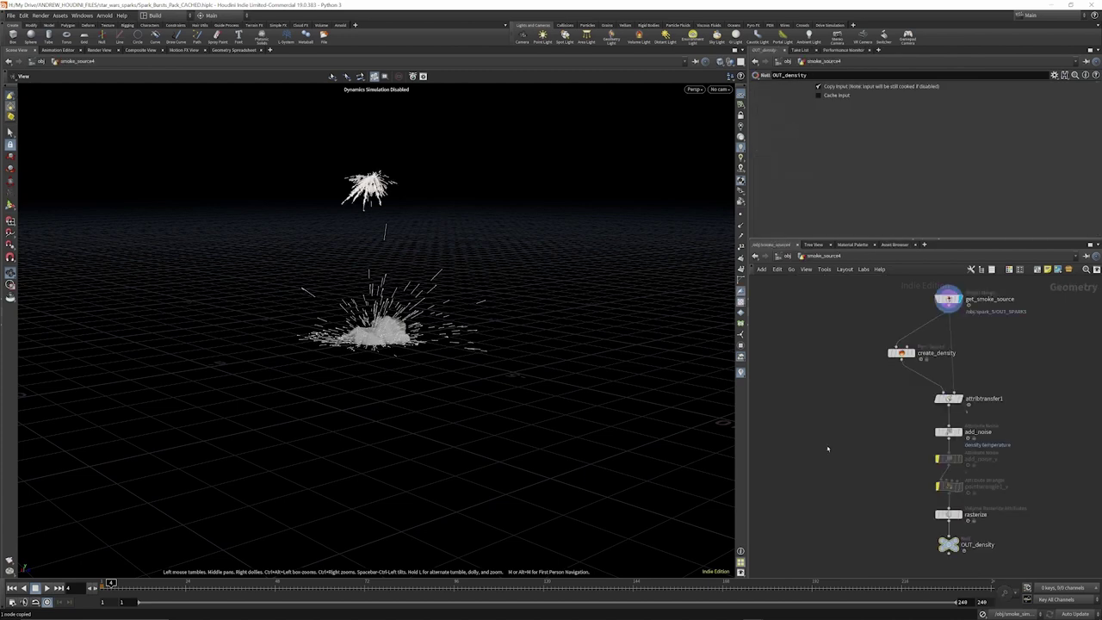
scroll(968, 319, "up", 1)
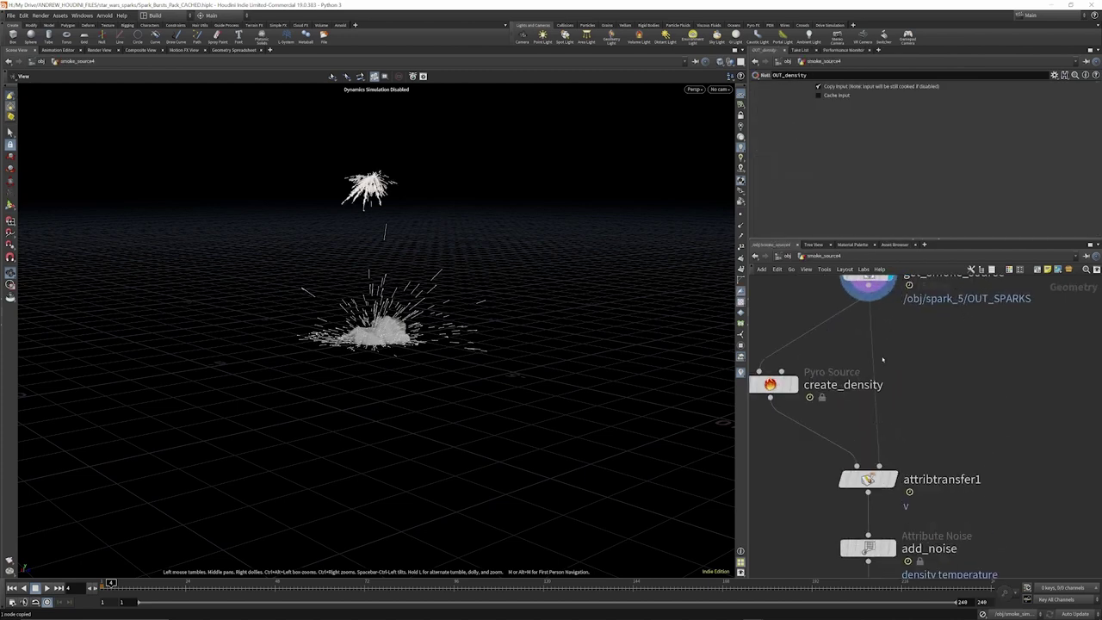
scroll(880, 357, "down", 1)
scroll(841, 413, "down", 2)
scroll(849, 396, "up", 3)
scroll(860, 368, "down", 5)
scroll(870, 414, "up", 3)
scroll(868, 439, "down", 3)
scroll(875, 480, "up", 3)
key("u")
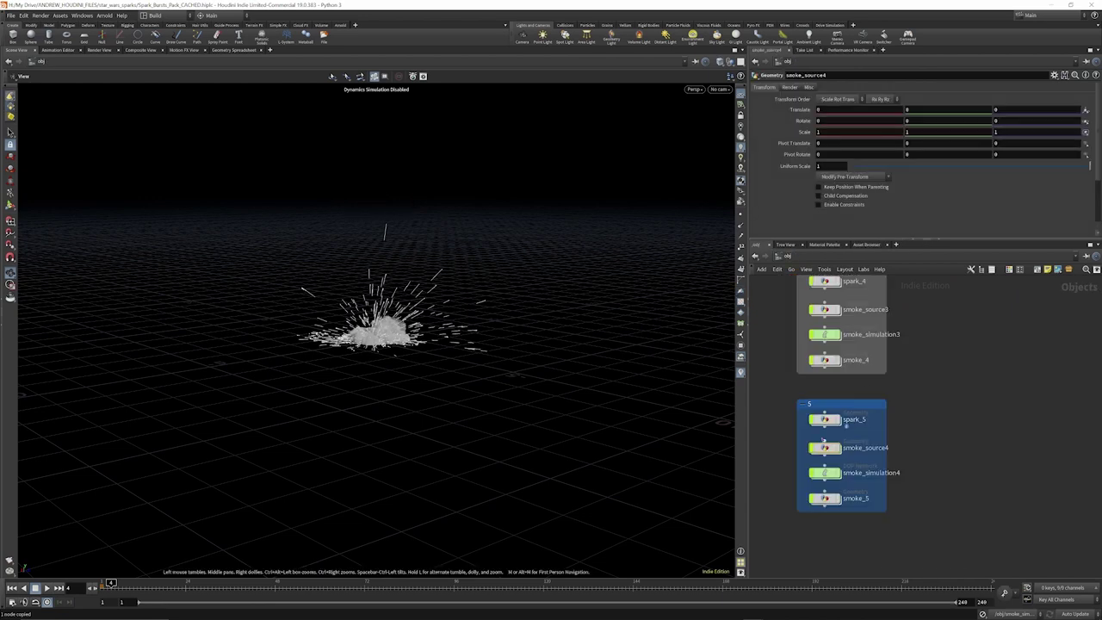
Open spark_5 and display the popnet5 particle network next to popnet6
mouse_move(825, 473)
double_click(848, 417)
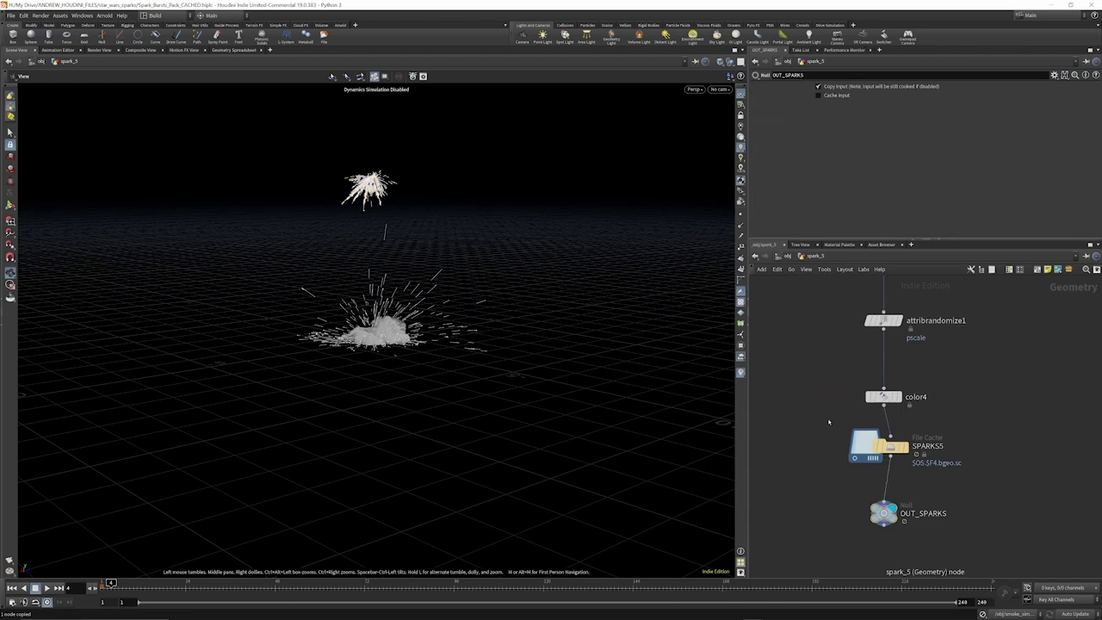
scroll(880, 422, "down", 5)
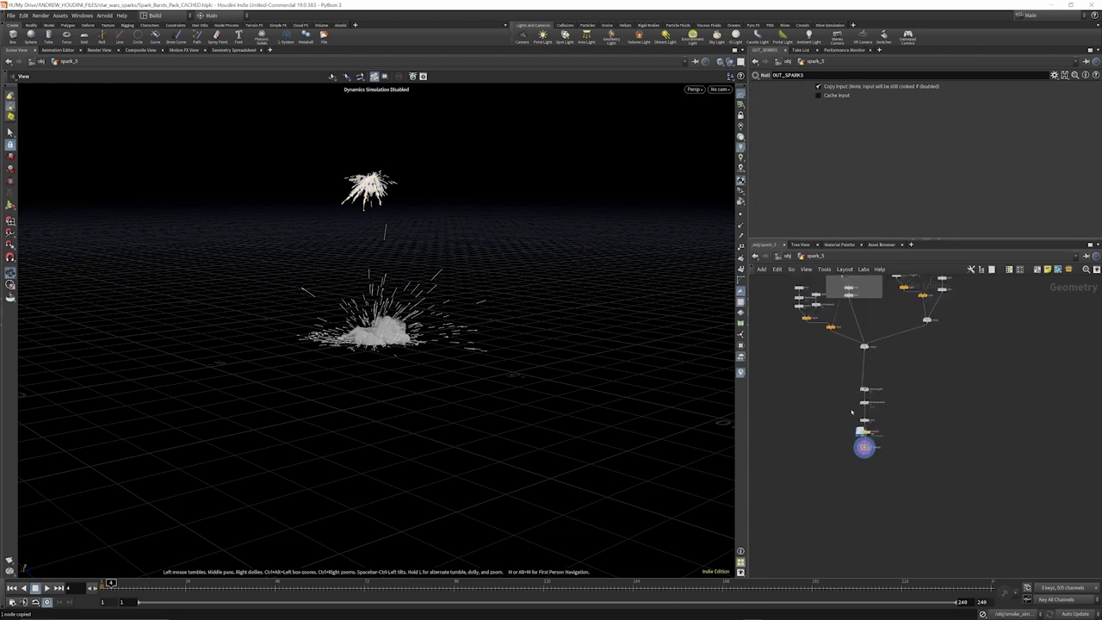
scroll(862, 456, "down", 3)
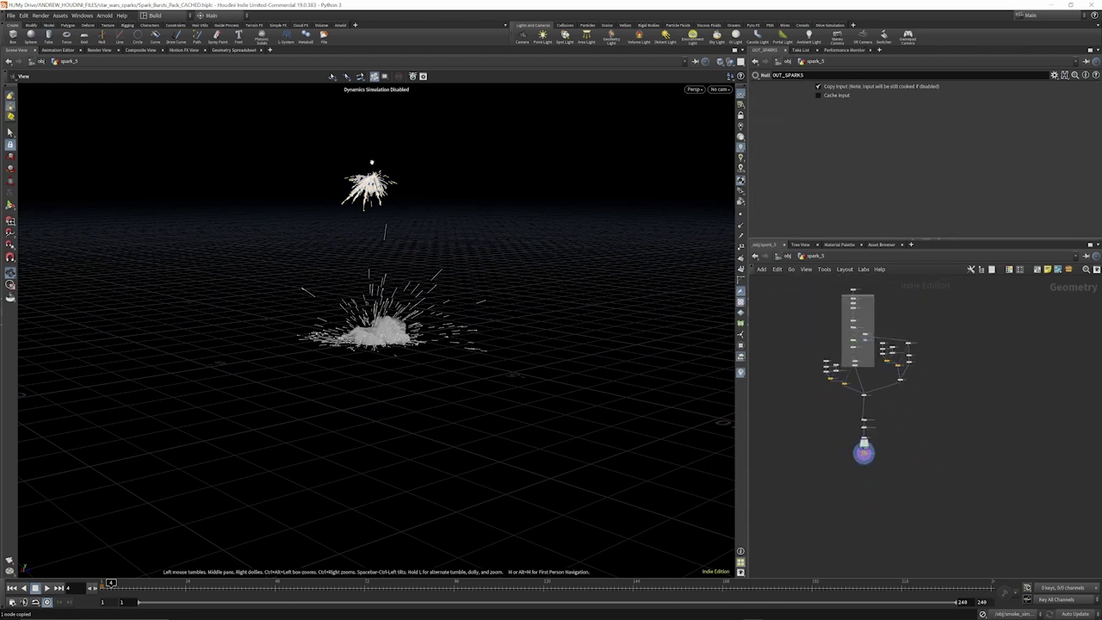
scroll(878, 347, "up", 10)
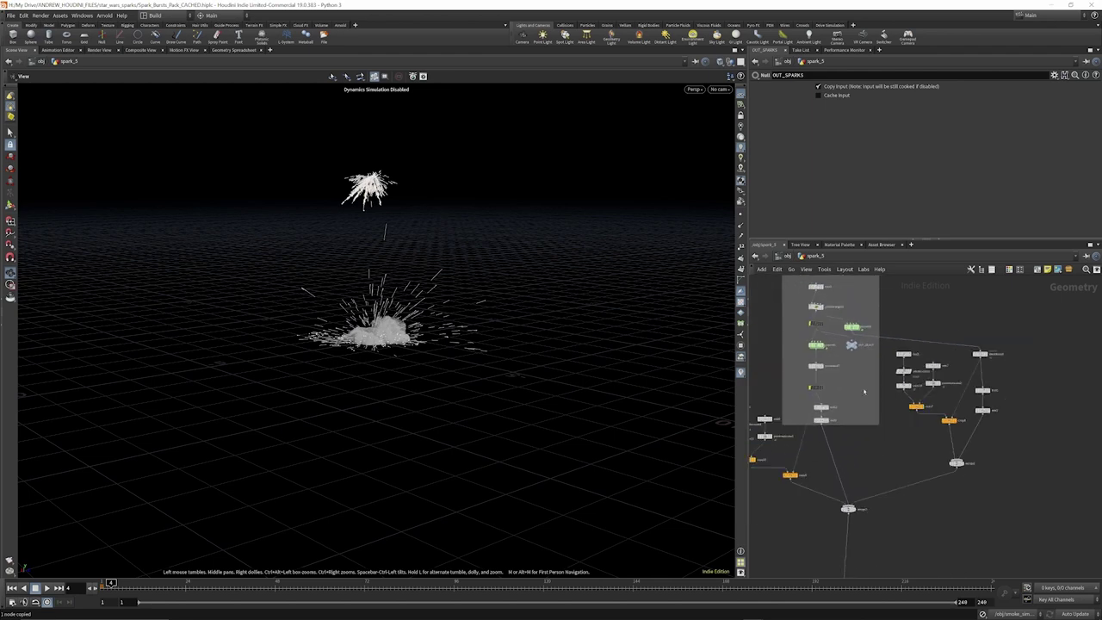
scroll(886, 336, "down", 3)
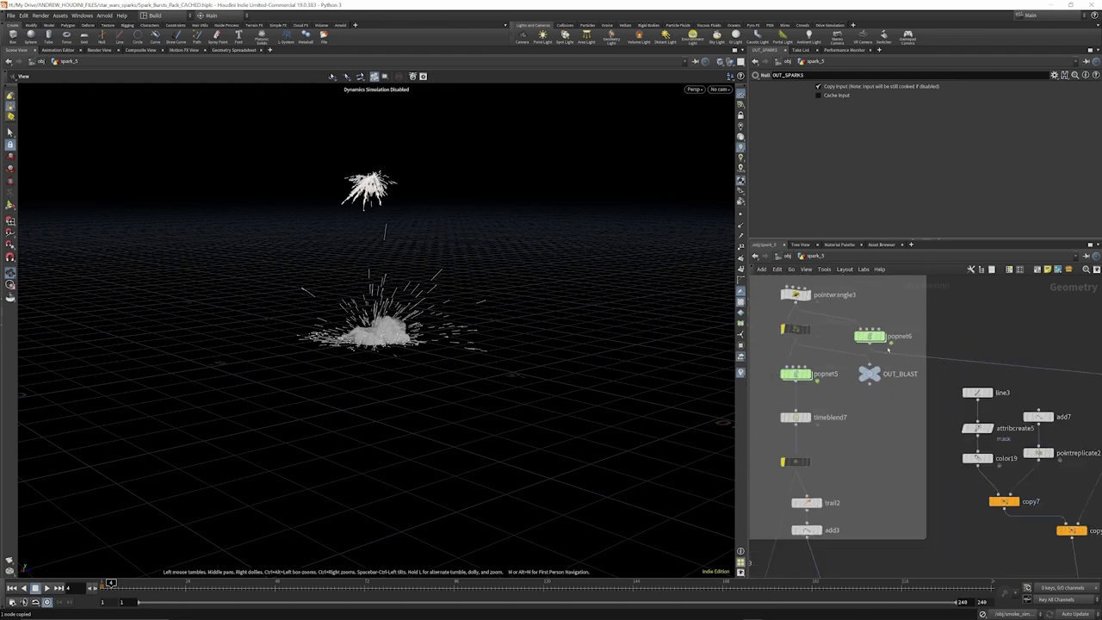
left_click_drag(886, 337, 893, 336)
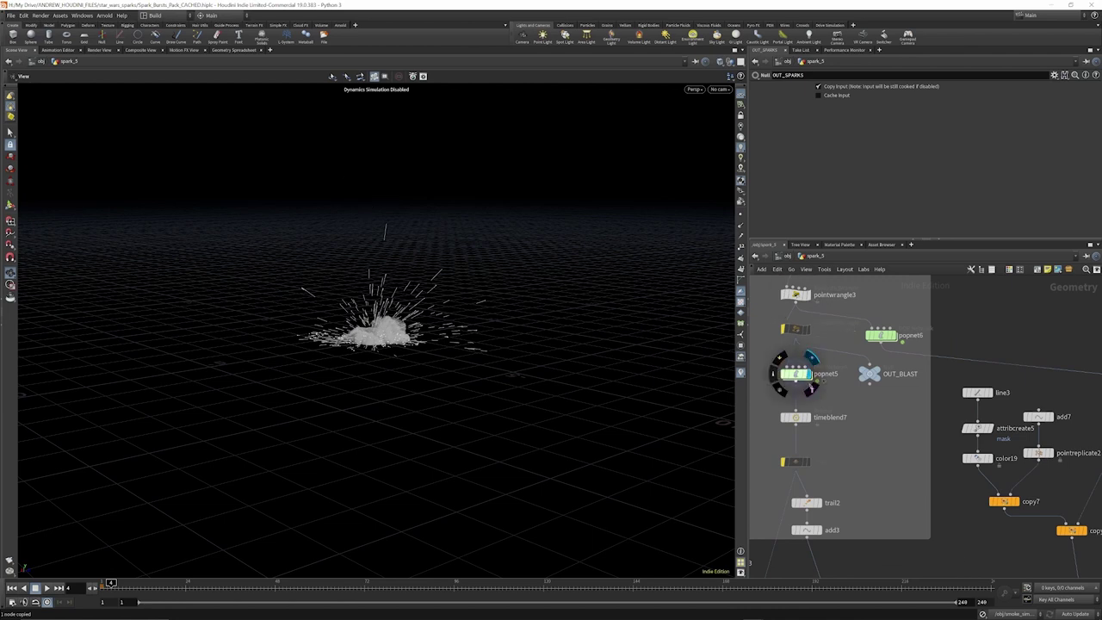
Enable dynamics simulation and play the popnet5 particles
scroll(820, 374, "down", 1)
left_click(730, 61)
left_click(756, 85)
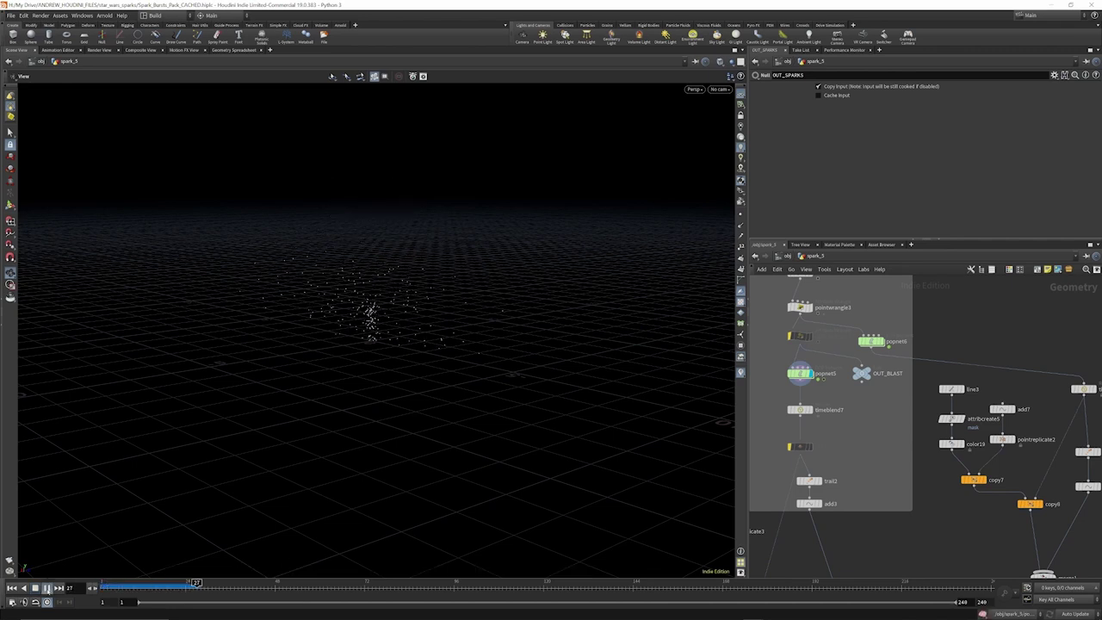
Display popnet6, play it from the first frame, and scrub to about frame 11
left_click(884, 330)
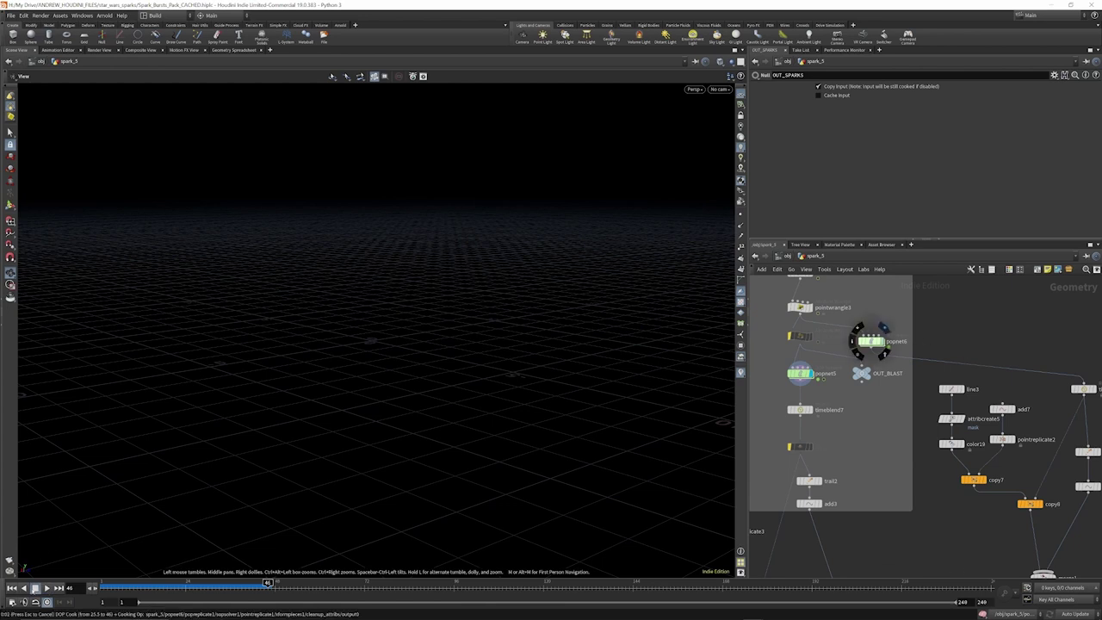
left_click(11, 588)
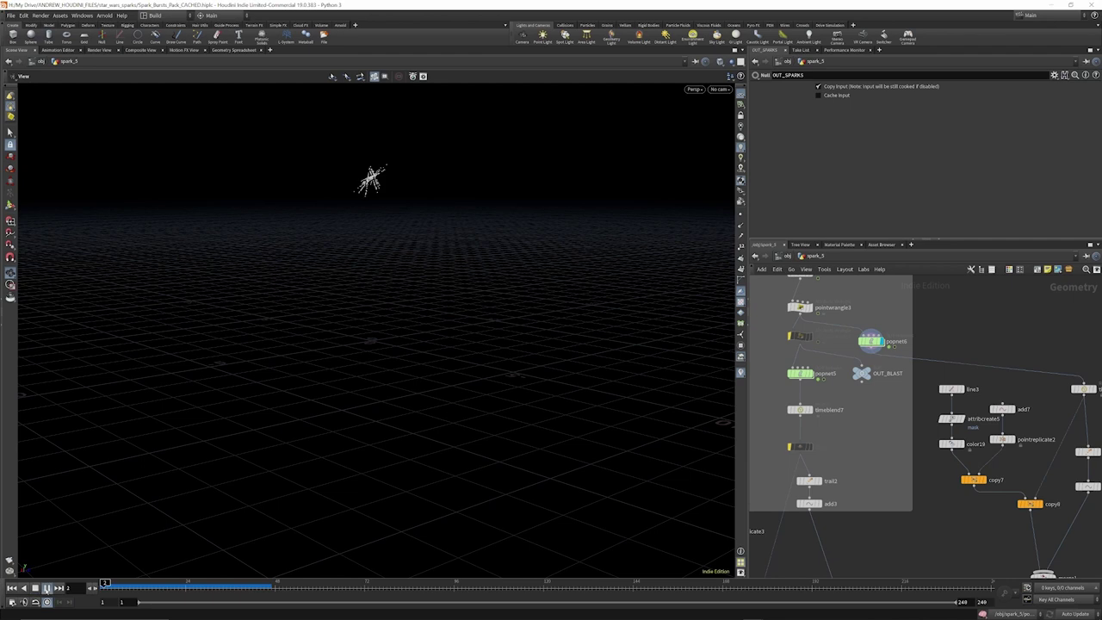
left_click(47, 587)
left_click_drag(104, 588, 139, 589)
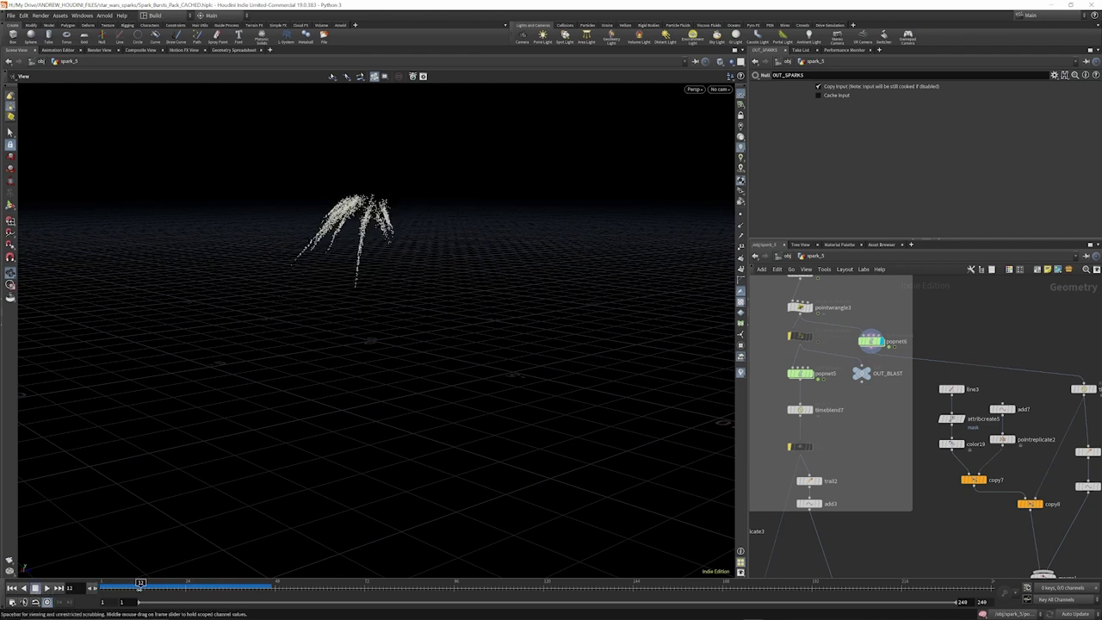
Enter popnet6 and replay its simulation from the first frame with popreplicate1 bypassed
double_click(870, 341)
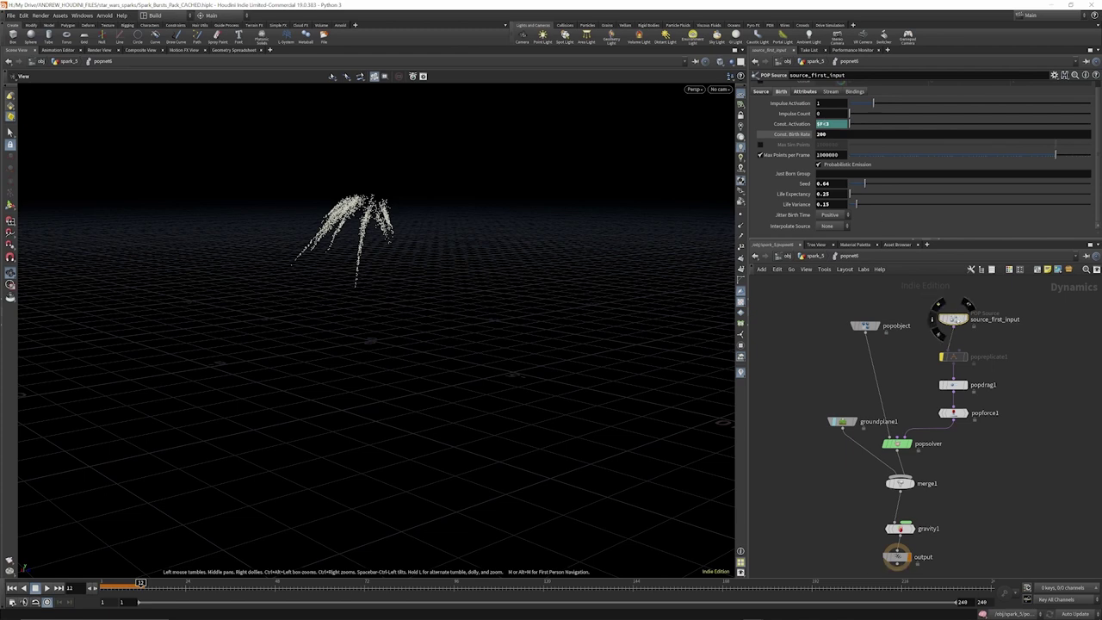
mouse_move(933, 356)
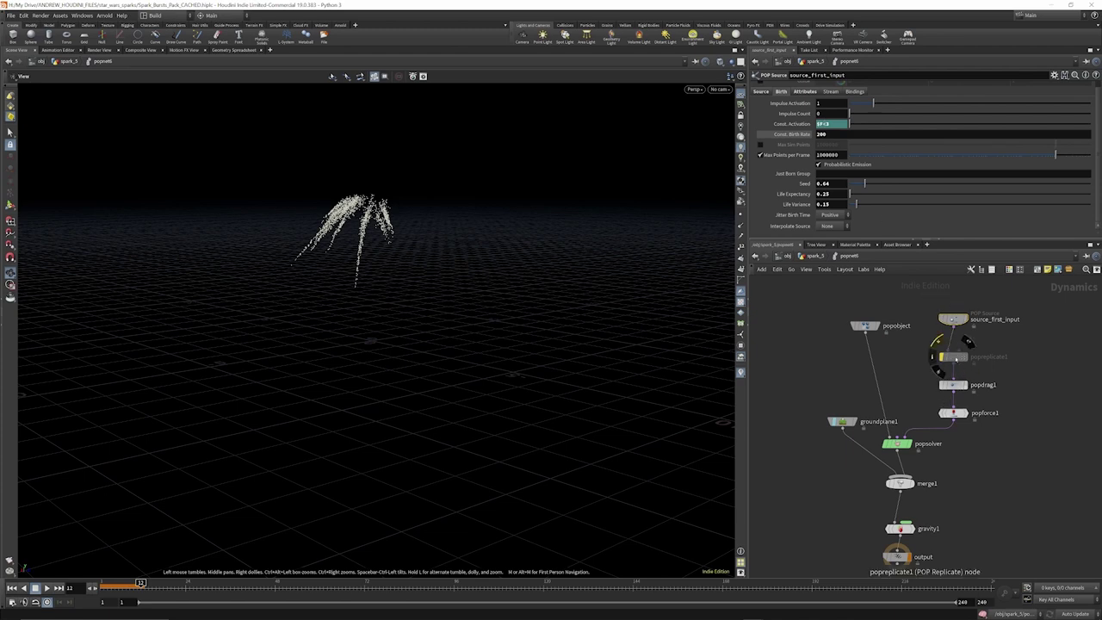
left_click(11, 588)
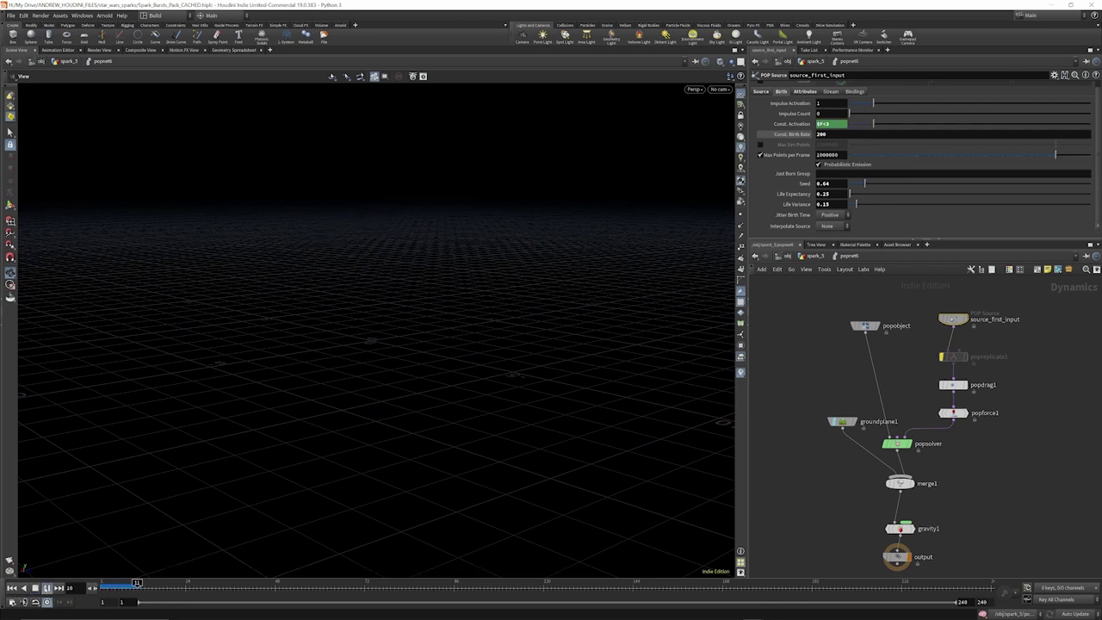
left_click(46, 588)
left_click(45, 588)
left_click(47, 588)
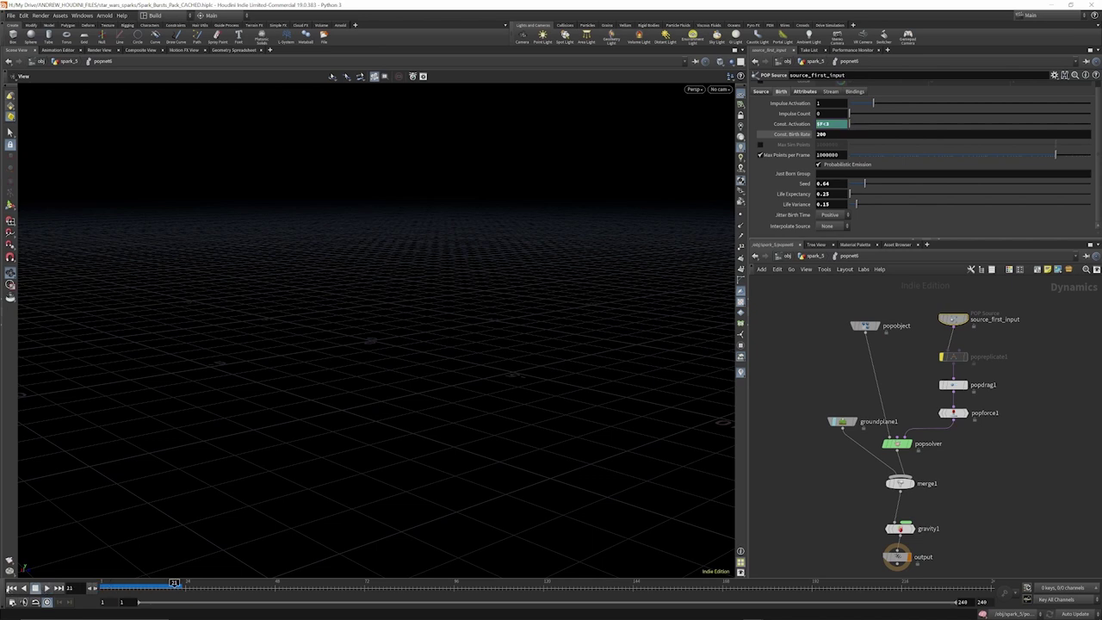
Review the birth, shape, noise, attribute and stream settings of popreplicate1 in an enlarged parameter pane
left_click(951, 357)
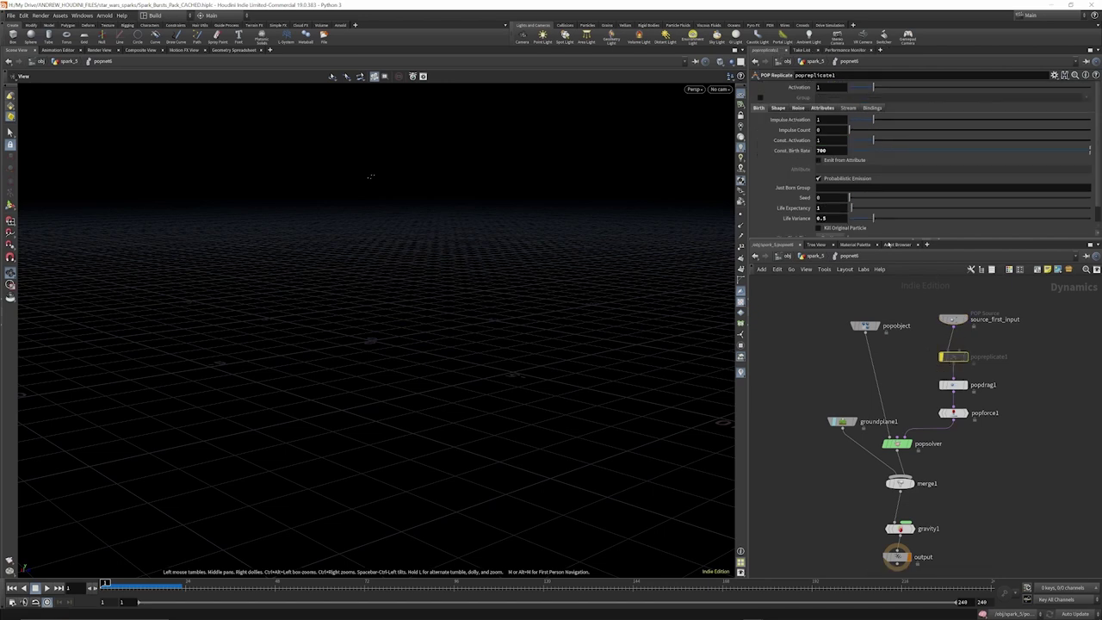
left_click_drag(887, 240, 888, 318)
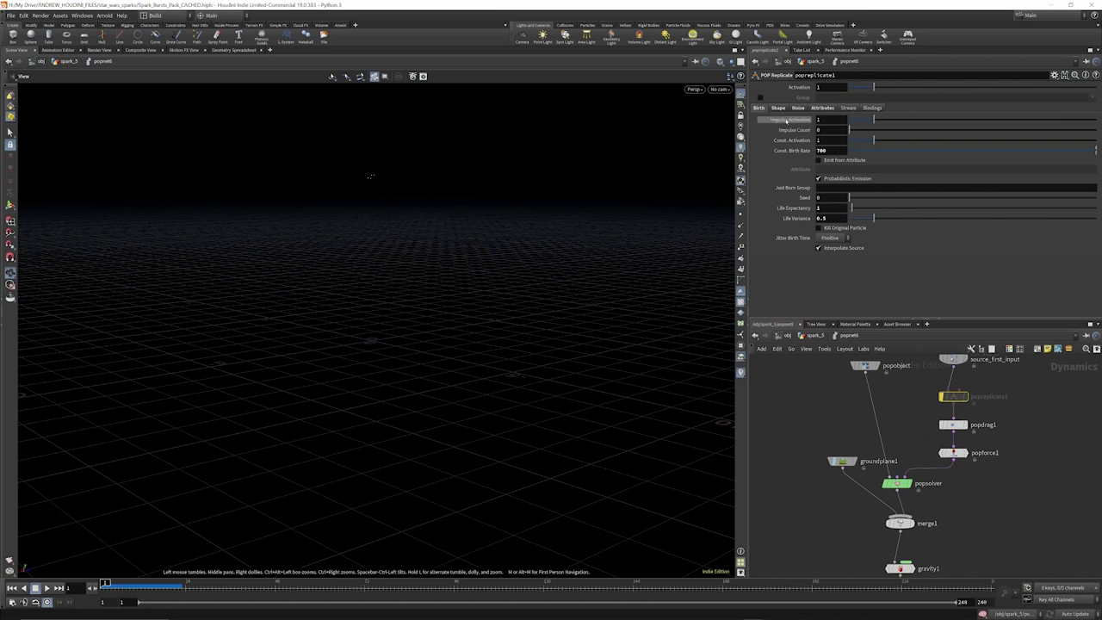
left_click(778, 107)
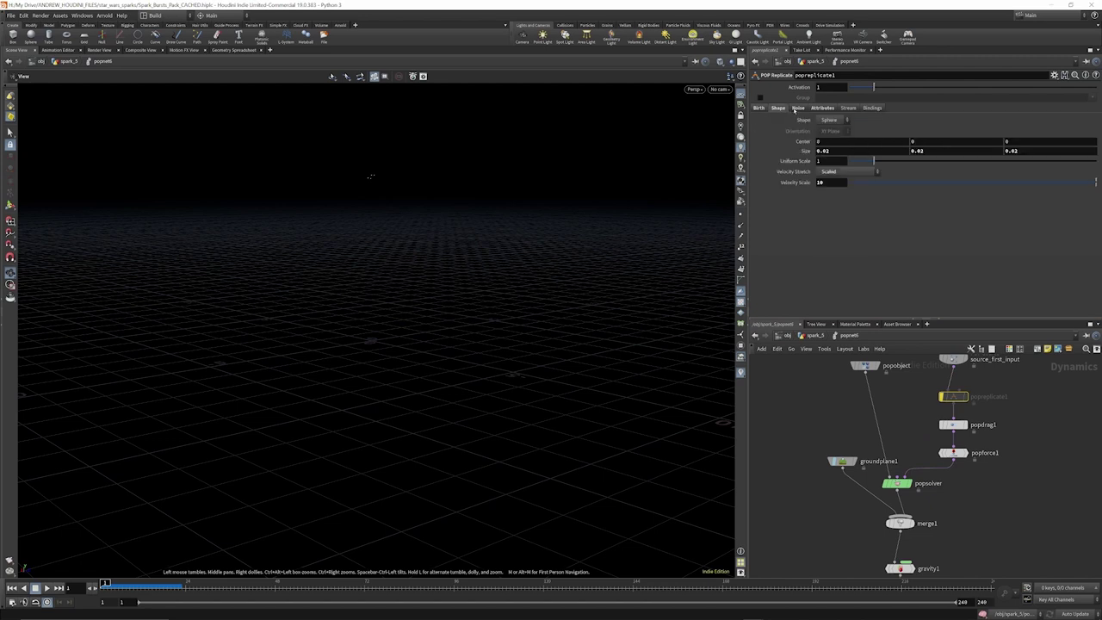
left_click(799, 108)
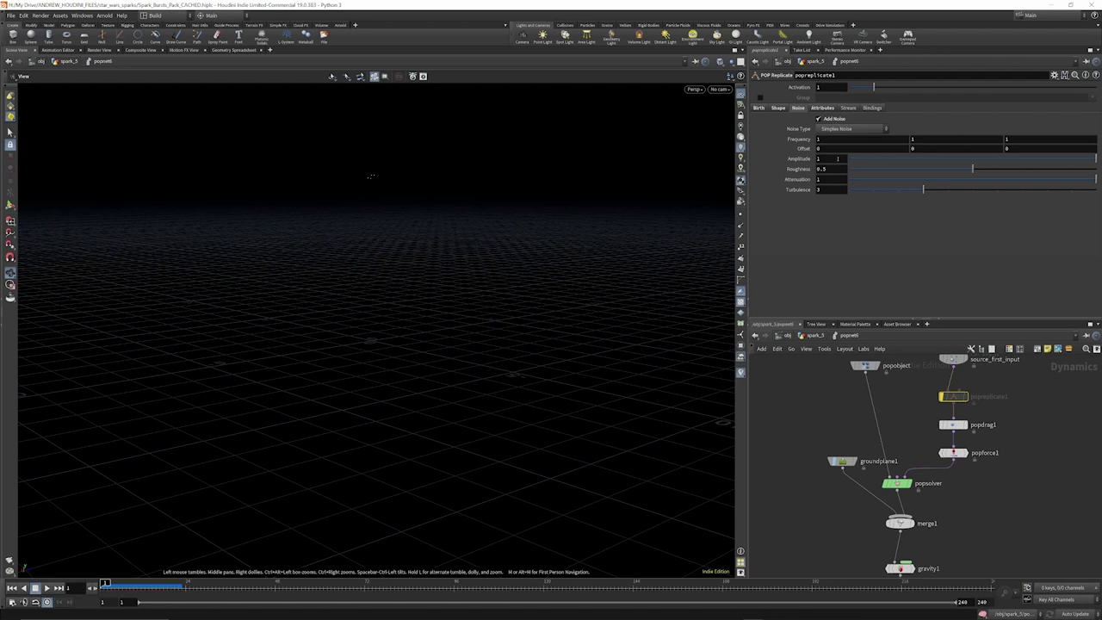
left_click(824, 107)
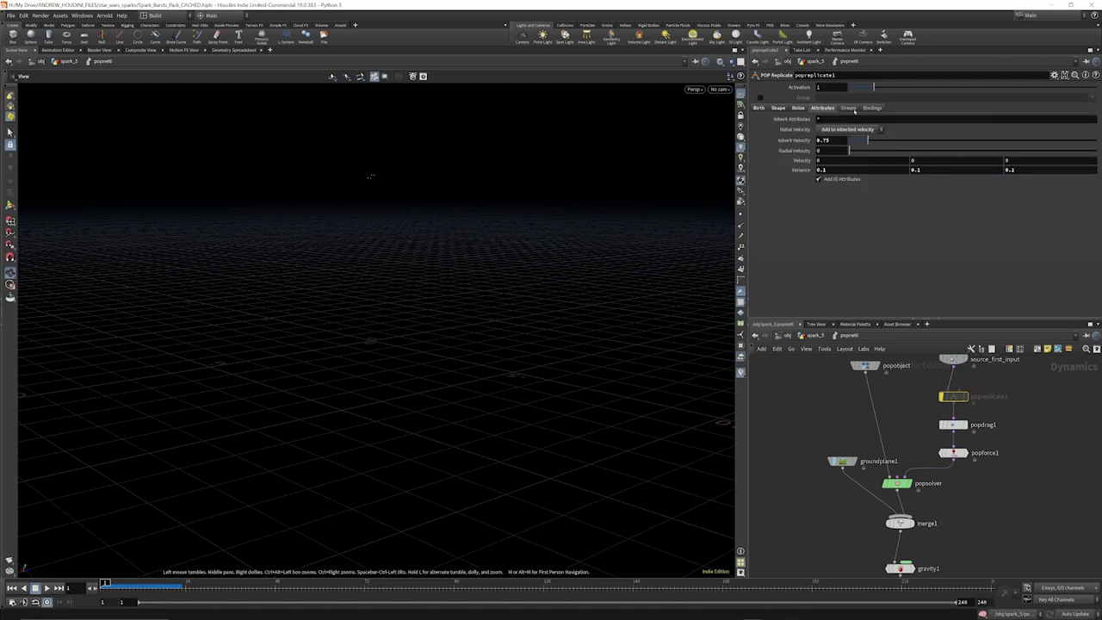
left_click(852, 109)
left_click(760, 110)
Turn off the bypass on popreplicate1, play the simulation, and return to the spark_5 network
mouse_move(940, 382)
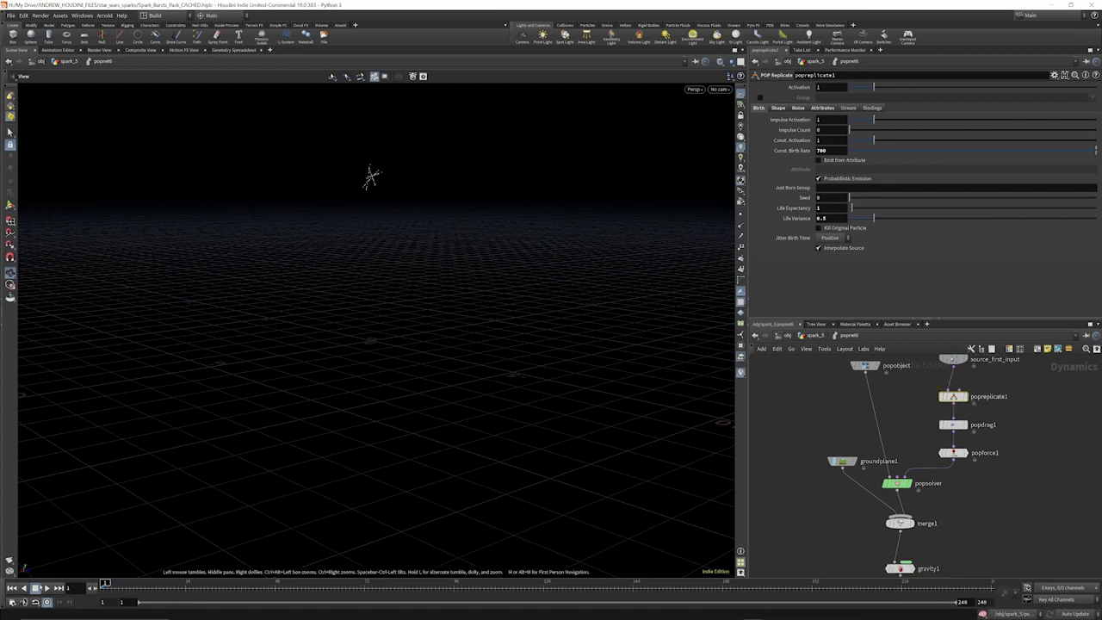
left_click(45, 587)
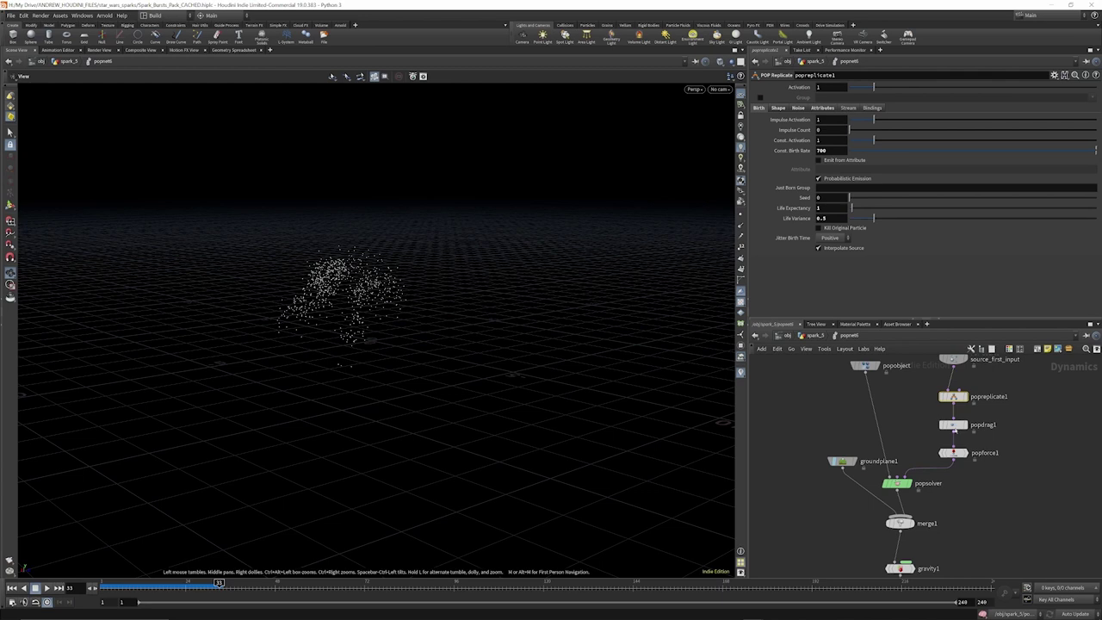
left_click(816, 335)
Display the output of the copy7 Copy Stamp node in the spark_5 network
scroll(890, 404, "down", 4)
scroll(892, 409, "up", 3)
scroll(890, 407, "up", 2)
left_click(887, 410)
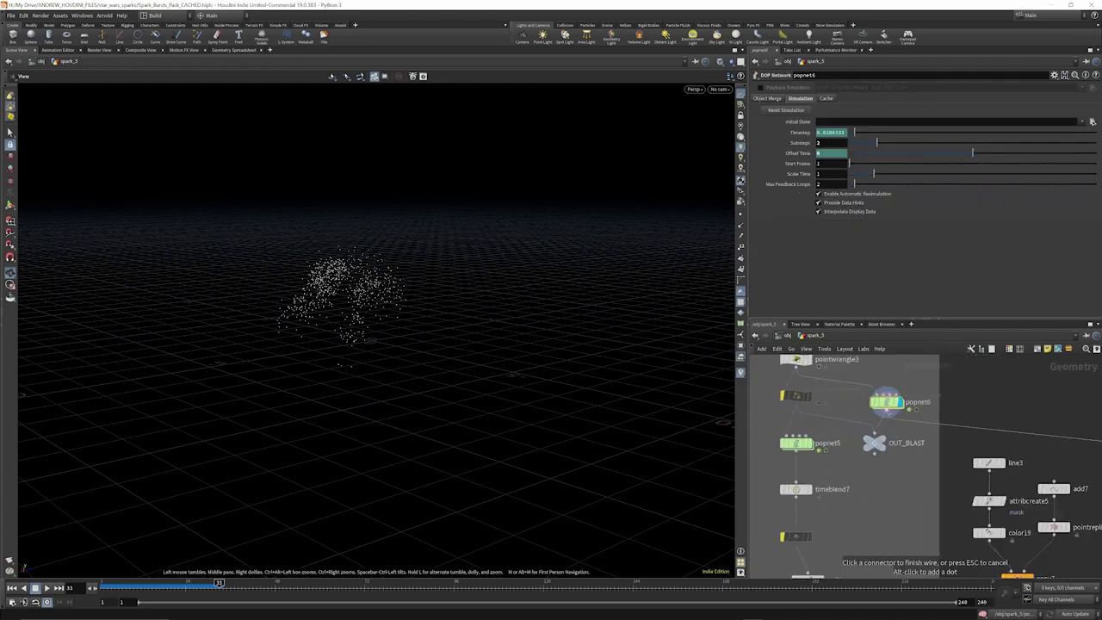
key("Escape")
scroll(911, 418, "down", 3)
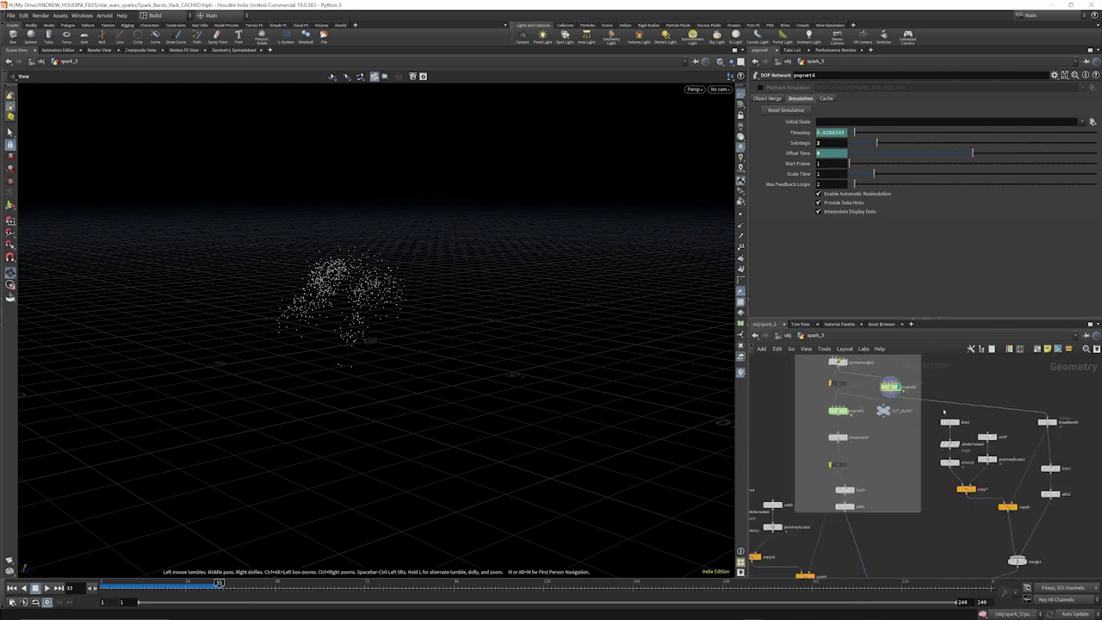
left_click(975, 491)
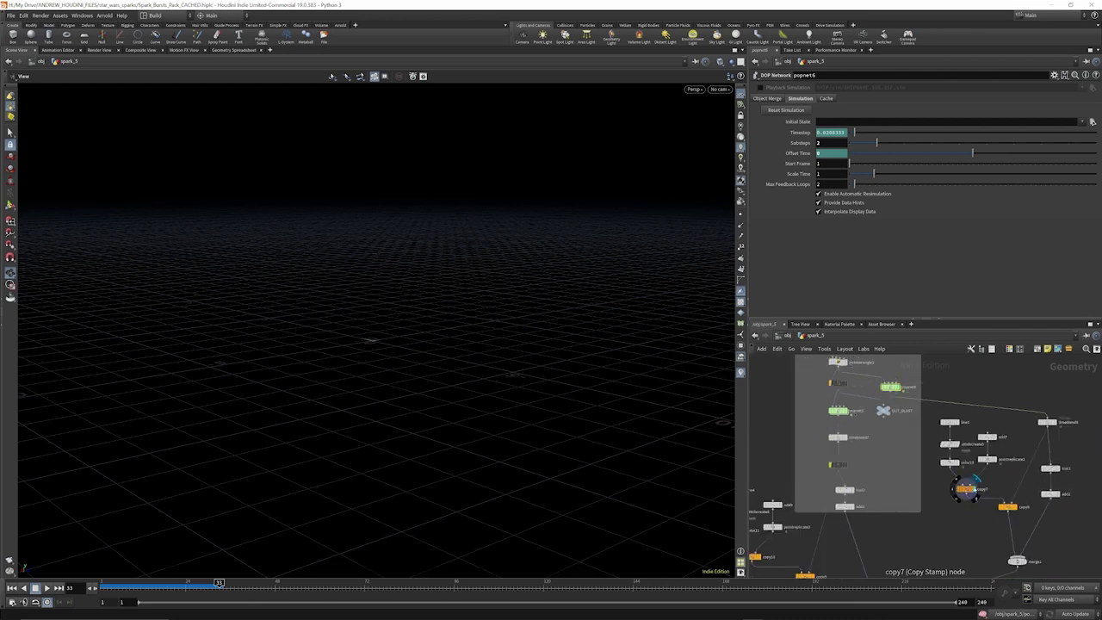
Display the copy8 output and the merge1 result in the spark_5 network, and view the sparks at frame 11
scroll(974, 431, "down", 4)
scroll(990, 469, "up", 7)
left_click(980, 430)
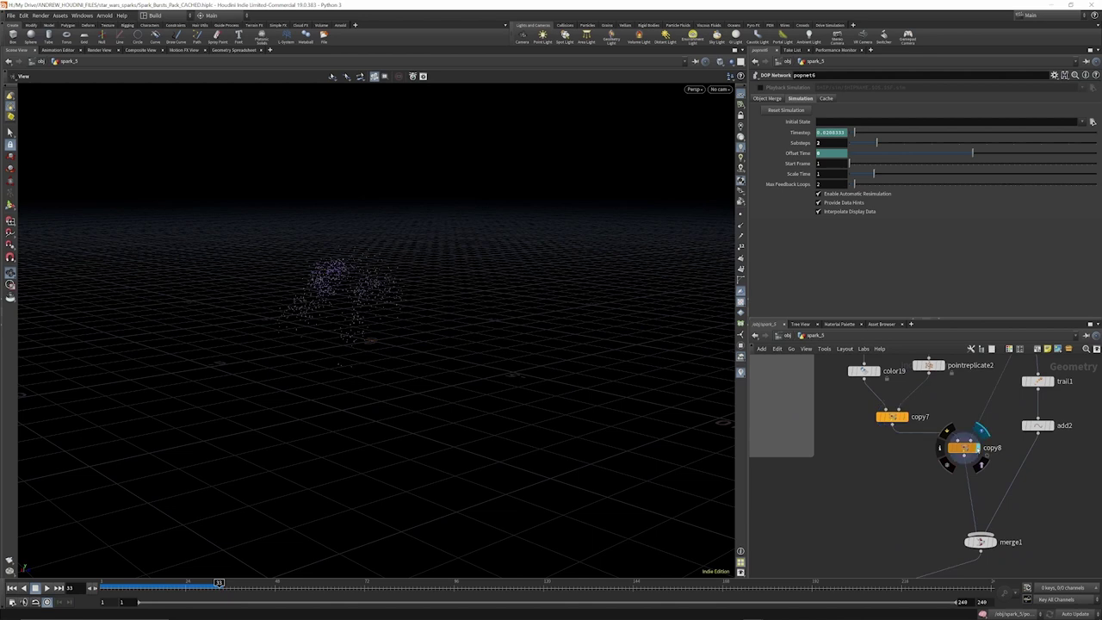
left_click(998, 523)
mouse_move(118, 585)
left_mouse_down()
mouse_move(159, 586)
mouse_move(139, 586)
left_mouse_up()
key("h")
scroll(1015, 456, "down", 2)
scroll(920, 415, "up", 4)
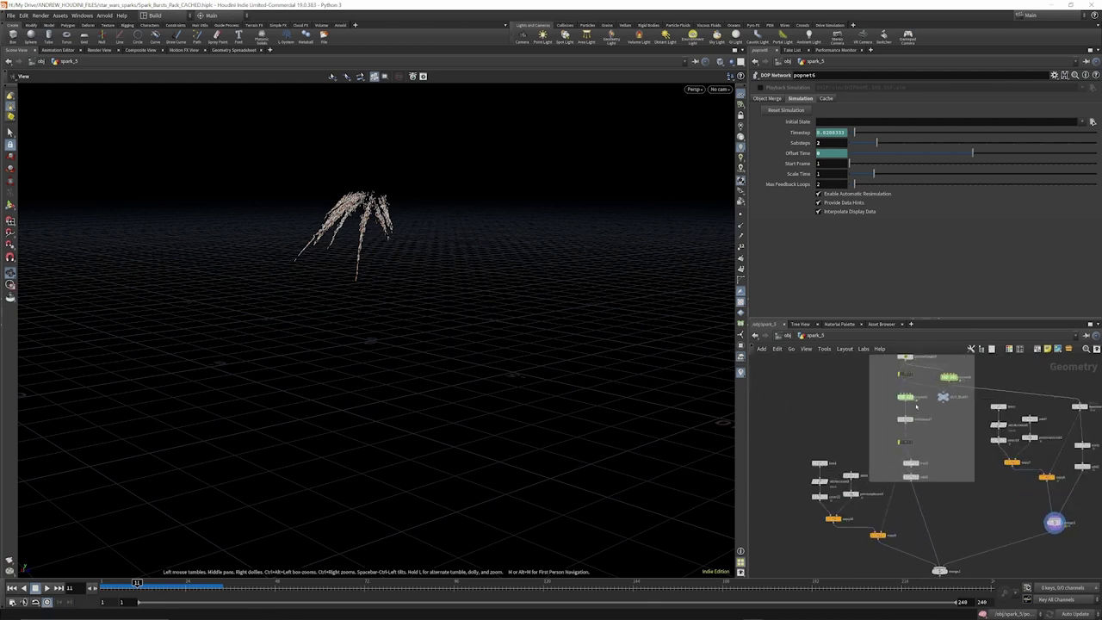
Display the merge2 node that combines both spark branches and scrub the timeline through the burst
scroll(900, 379, "down", 3)
scroll(900, 522, "up", 4)
scroll(909, 465, "down", 3)
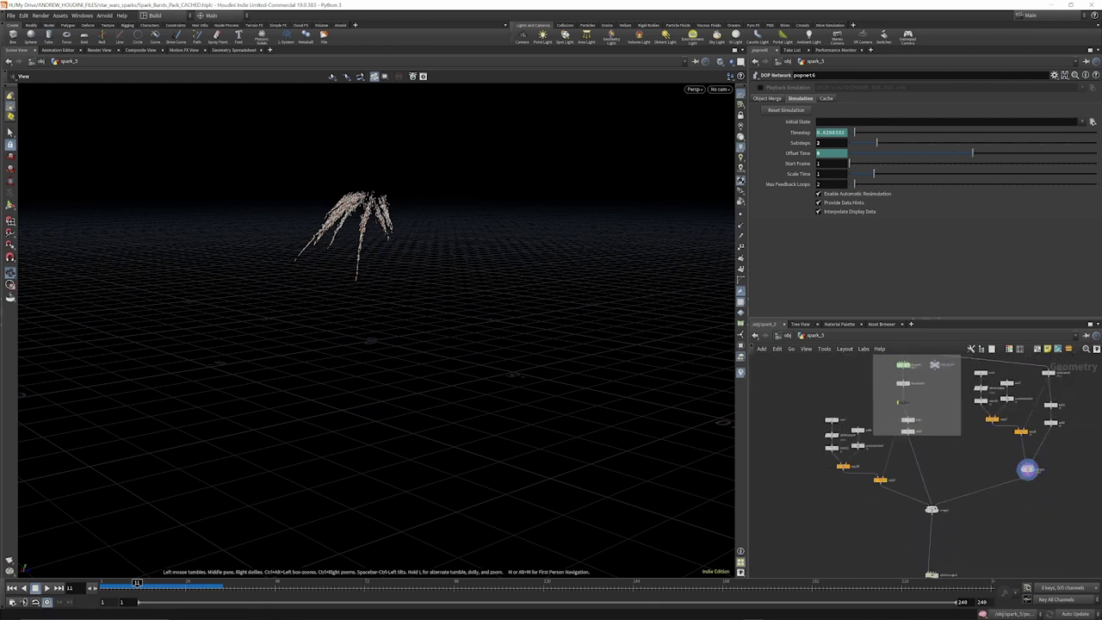
scroll(938, 513, "up", 5)
left_click(936, 511)
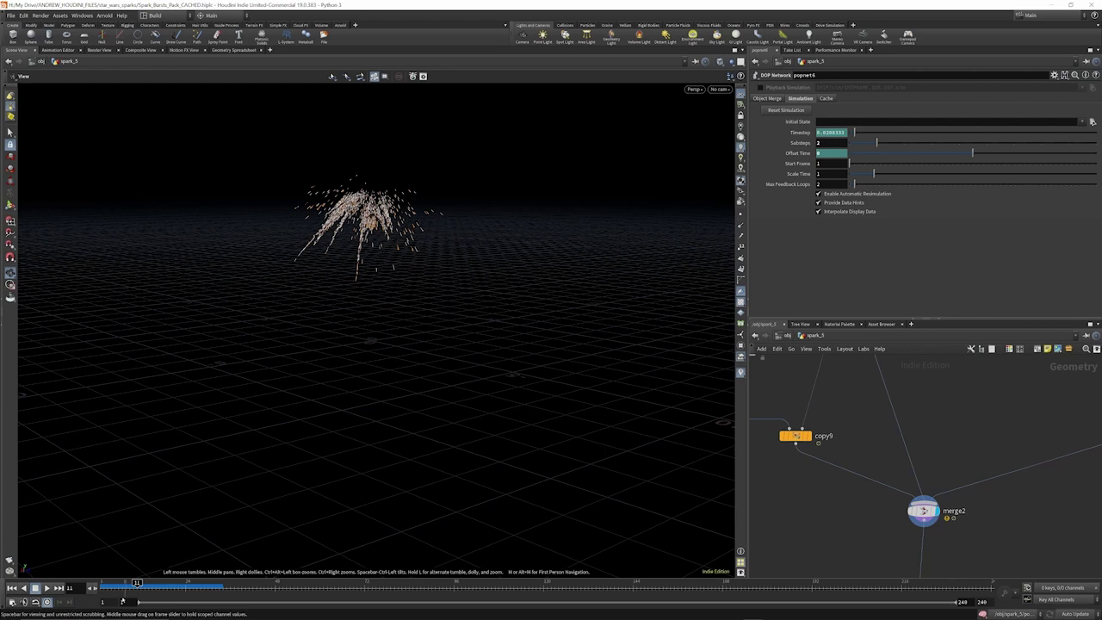
left_click(116, 590)
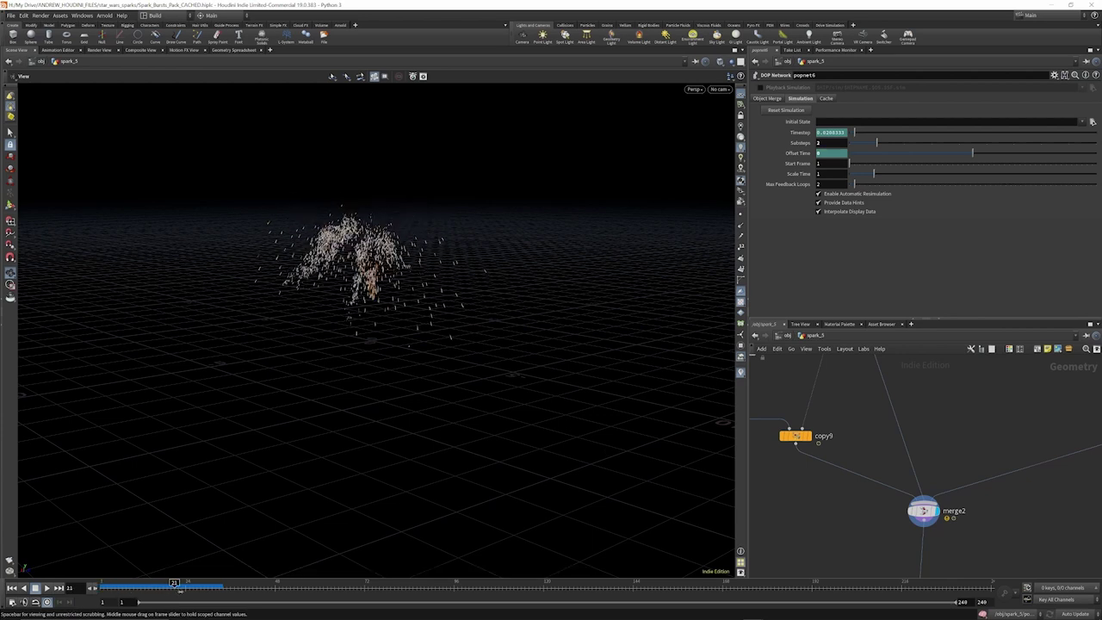
Examine the wrangle, randomize, color and file cache nodes below merge2 down to OUT_SPARKS
scroll(925, 382, "down", 6)
scroll(928, 511, "up", 6)
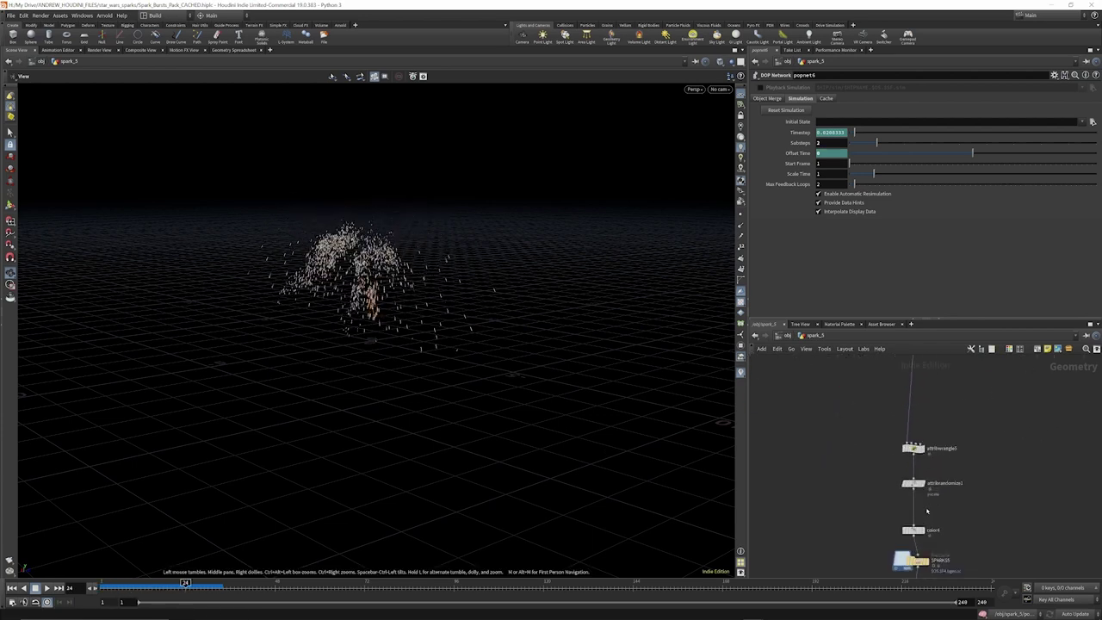
scroll(911, 420, "down", 5)
scroll(920, 520, "up", 6)
scroll(922, 444, "down", 6)
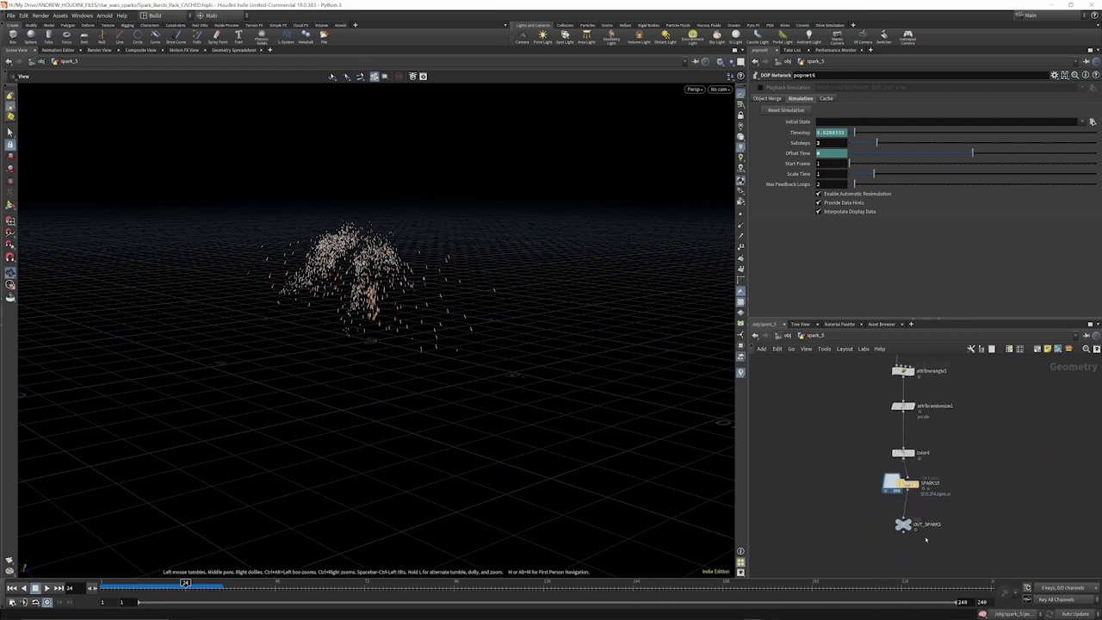
scroll(930, 546, "up", 2)
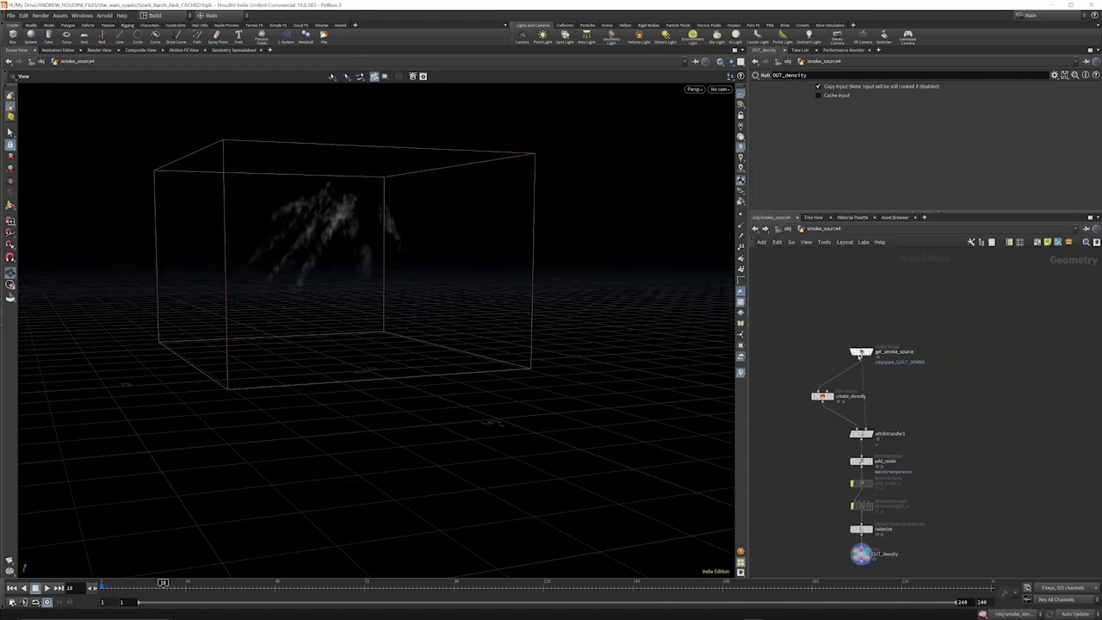
Display the get_smoke_source Object Merge node in smoke_source4 and show its parameters
scroll(889, 376, "up", 3)
left_click(889, 322)
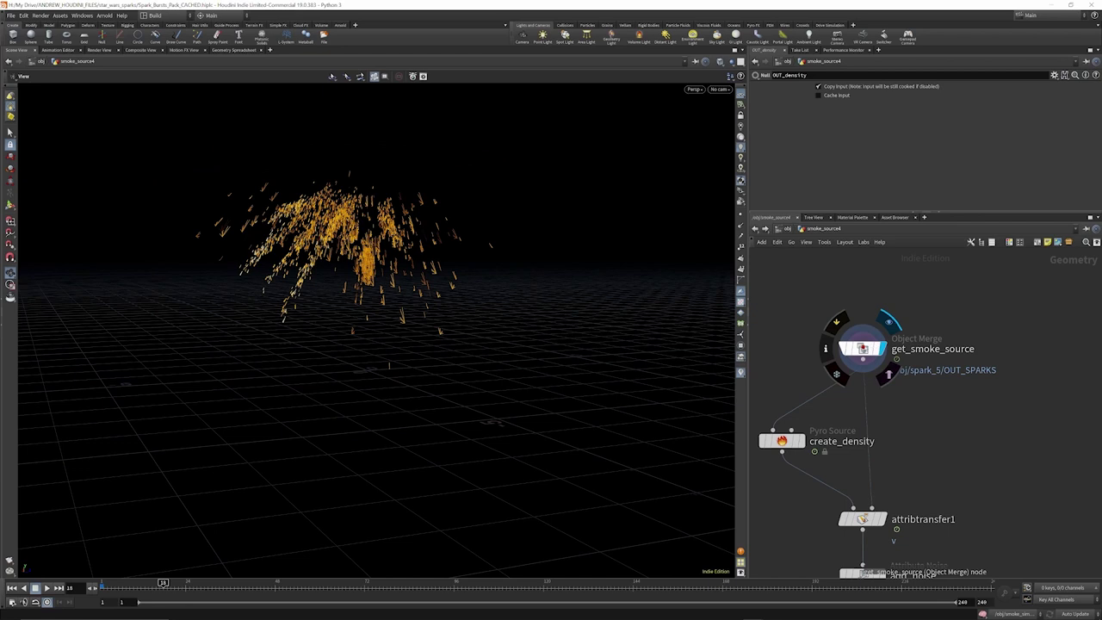
left_click(884, 350)
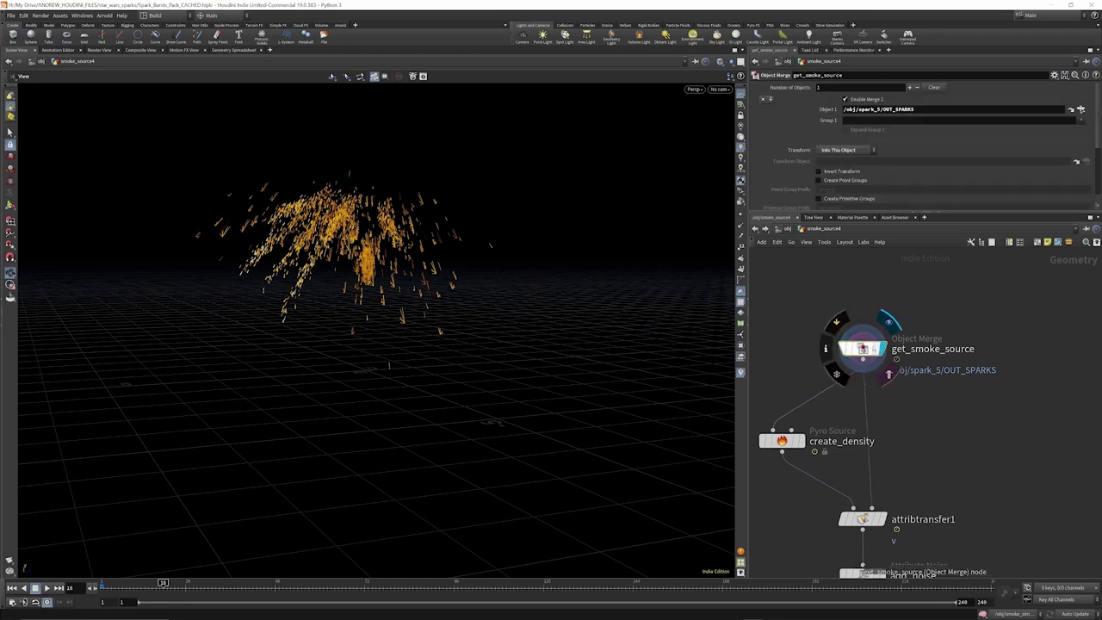
left_click_drag(884, 350, 884, 333)
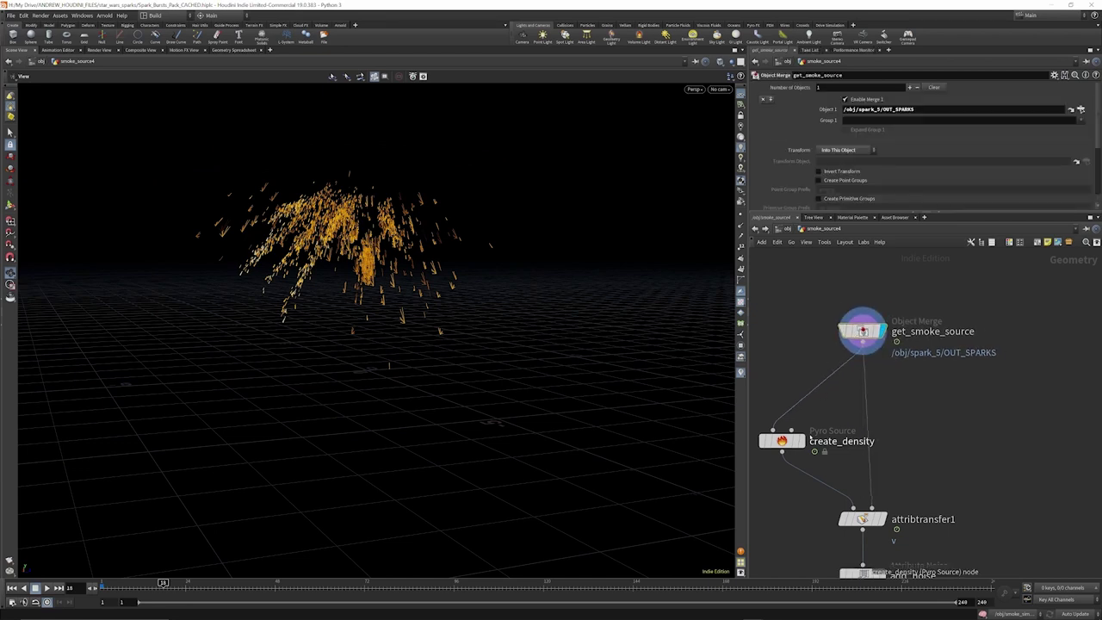
Display the create_density Pyro Source node and enlarge the parameter pane to review its density and temperature attributes
scroll(810, 423, "down", 3)
scroll(795, 369, "down", 2)
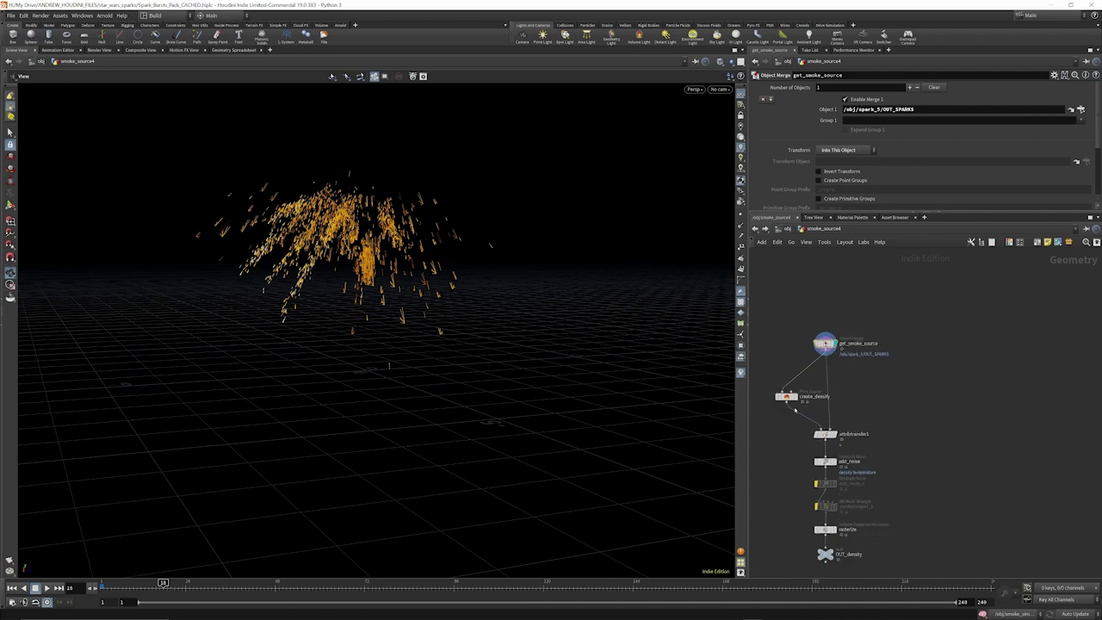
scroll(768, 408, "up", 4)
scroll(767, 408, "down", 1)
scroll(767, 408, "up", 1)
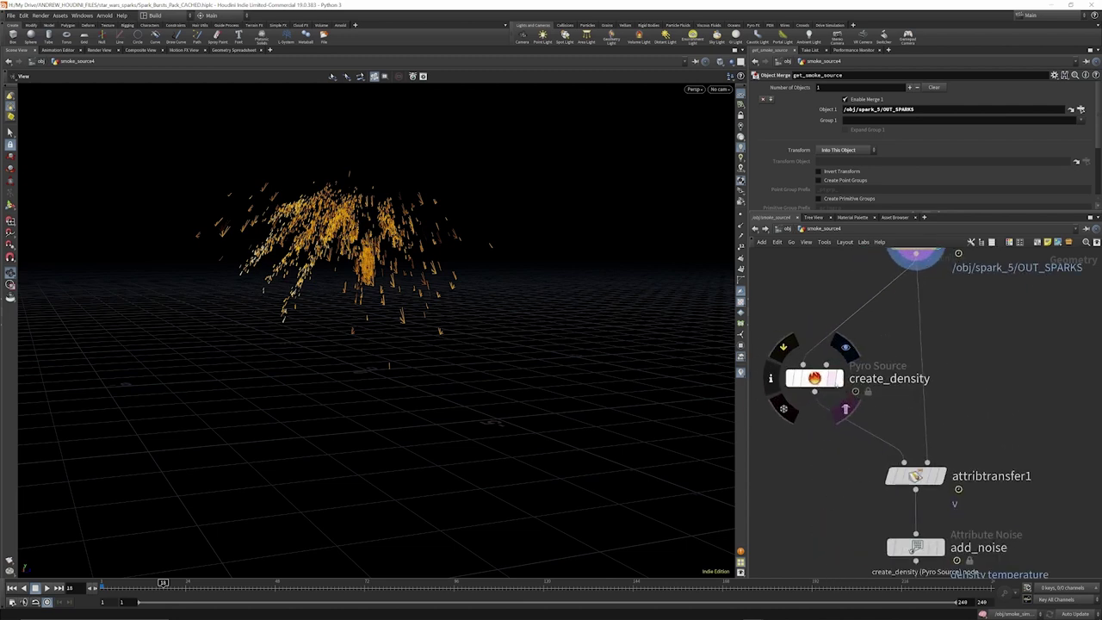
left_click(814, 378)
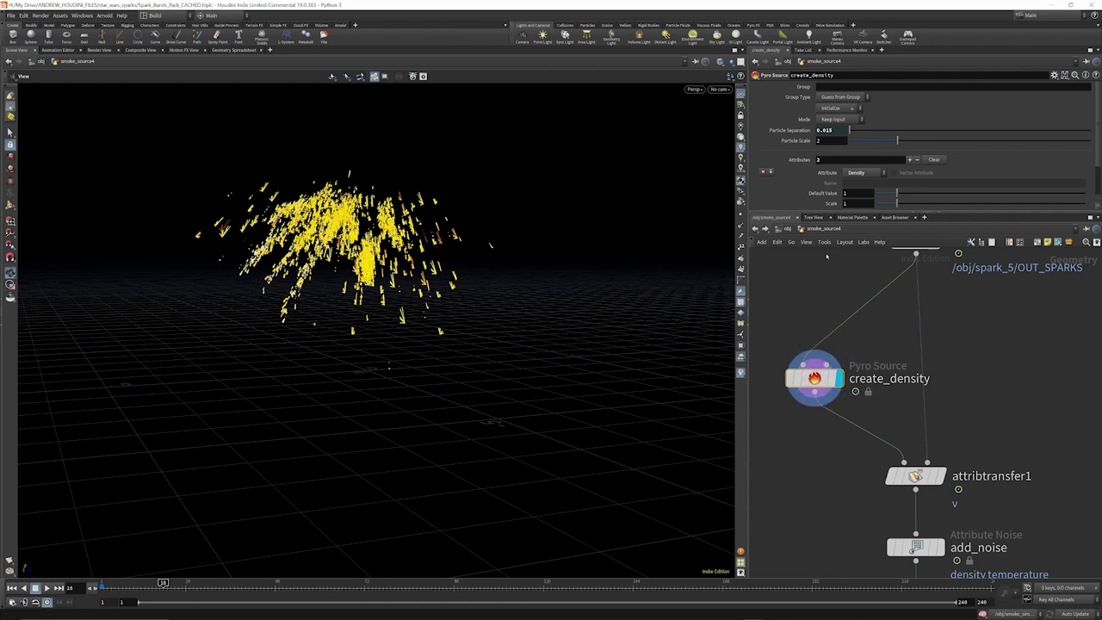
left_click_drag(856, 215, 856, 252)
scroll(925, 440, "down", 2)
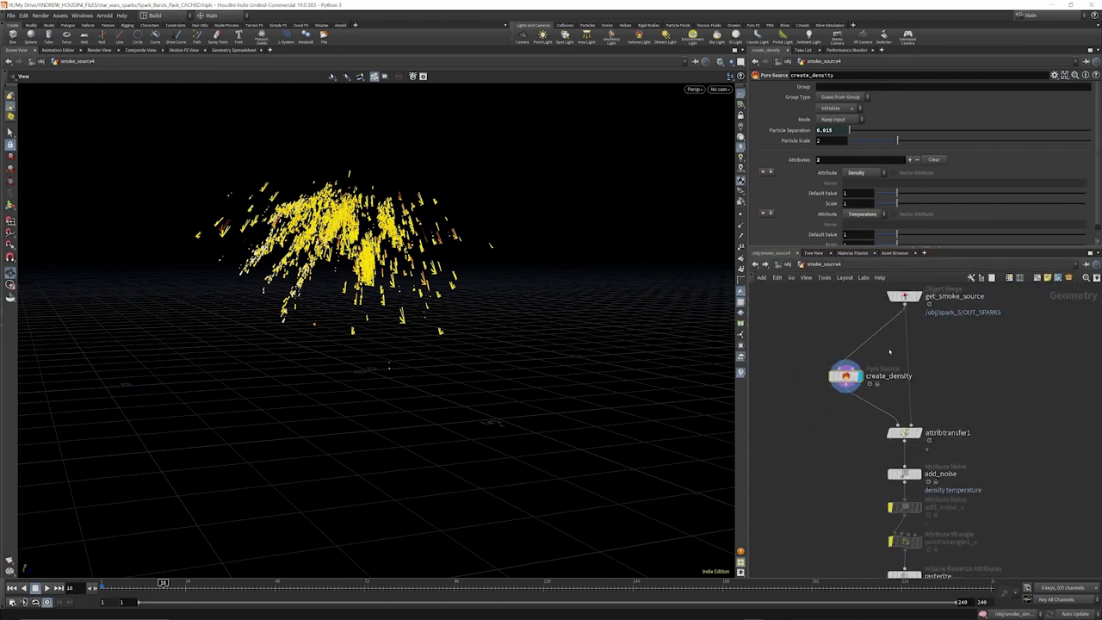
Follow the attribute transfer and noise nodes down to rasterize, display that node and show its parameters
scroll(924, 440, "up", 2)
scroll(900, 392, "down", 3)
scroll(918, 460, "up", 3)
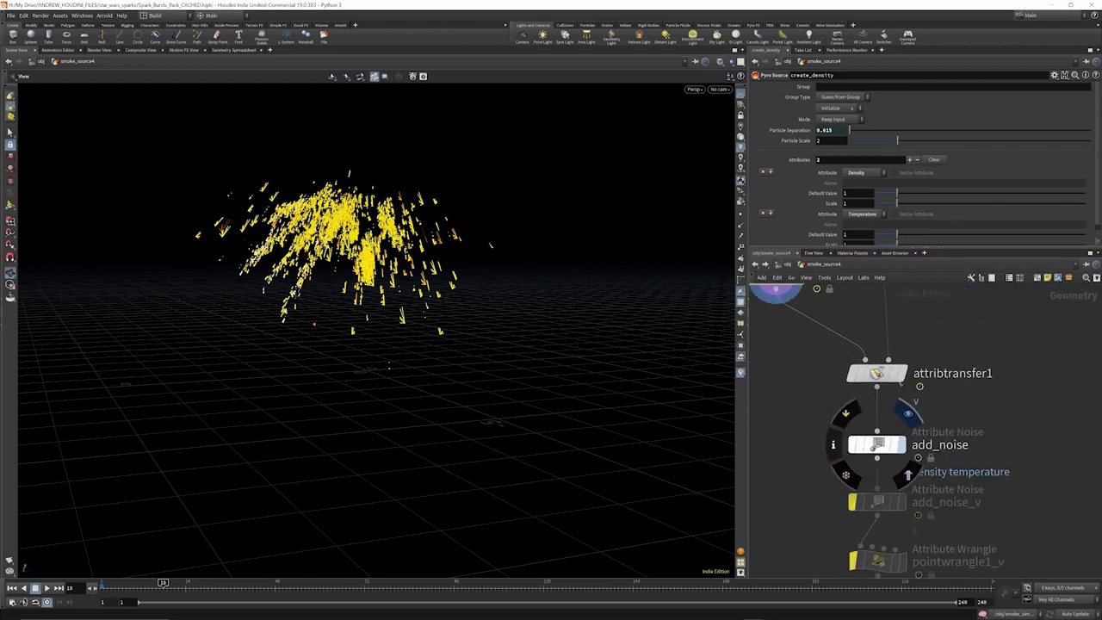
scroll(894, 367, "down", 3)
scroll(878, 442, "down", 2)
scroll(874, 478, "up", 4)
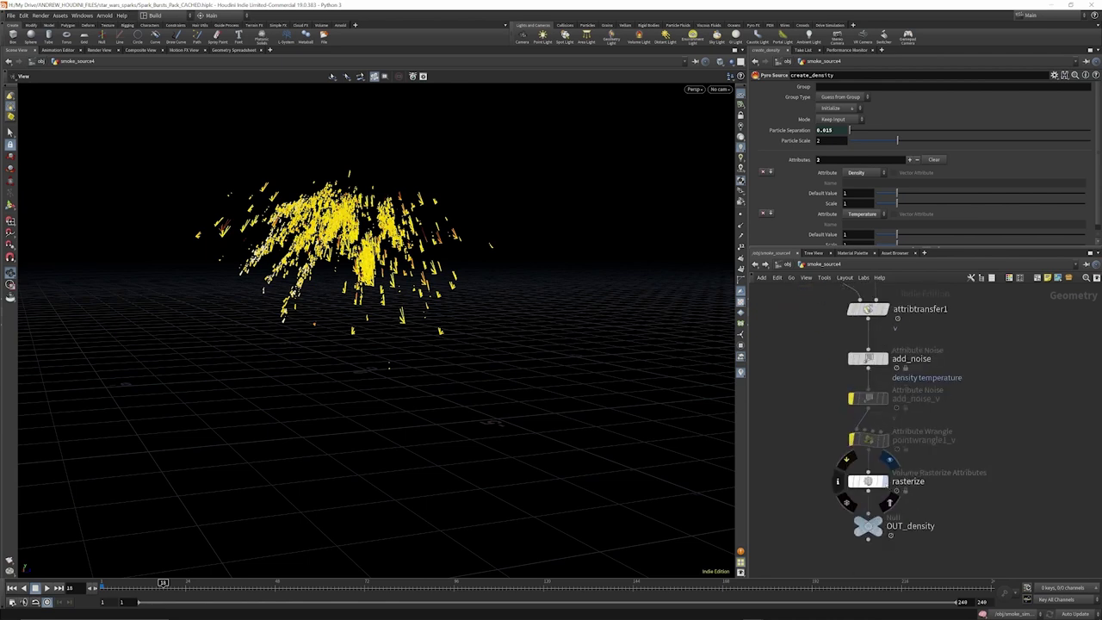
left_click(887, 465)
left_click(869, 481)
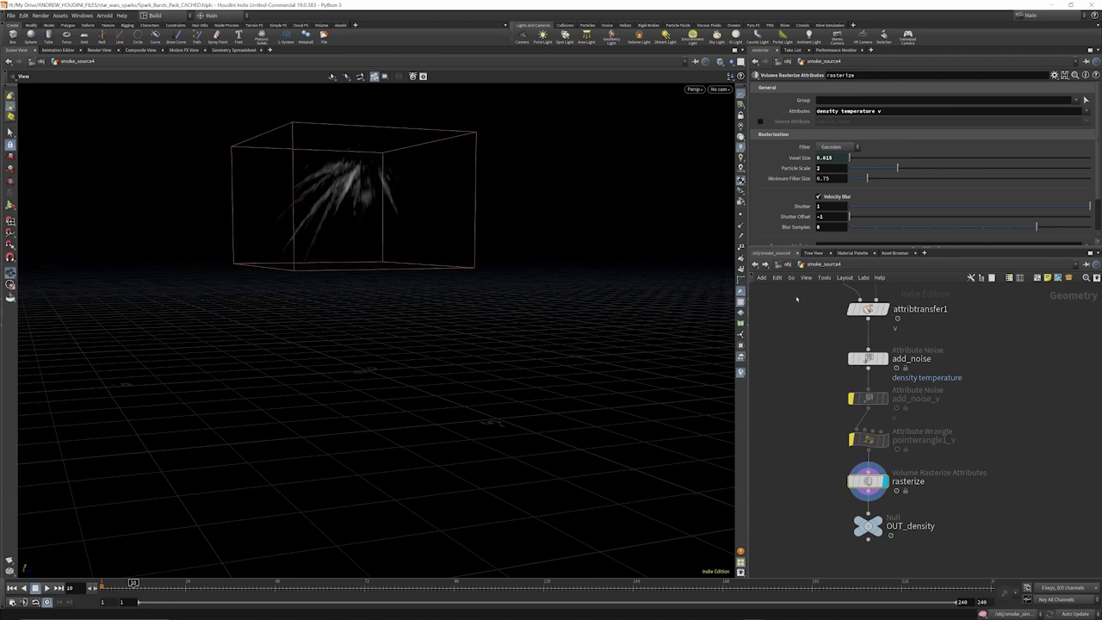
Look inside the smoke_simulation4 network and the smoke_5 geometry network, then return to object level
key("u")
key("i")
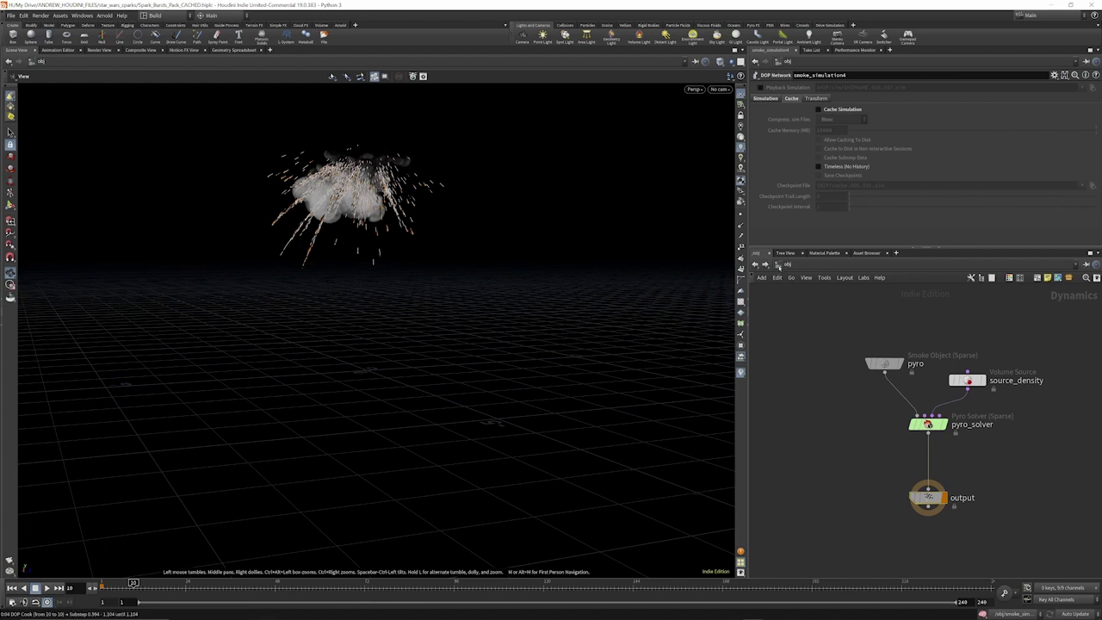
left_click(766, 264)
left_click(786, 267)
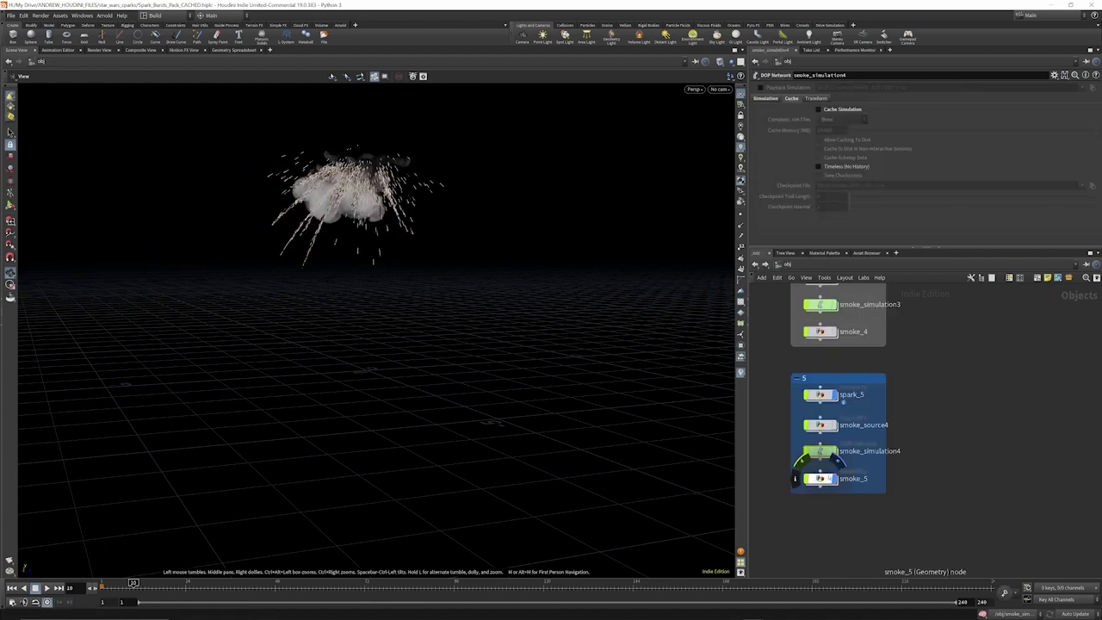
double_click(814, 474)
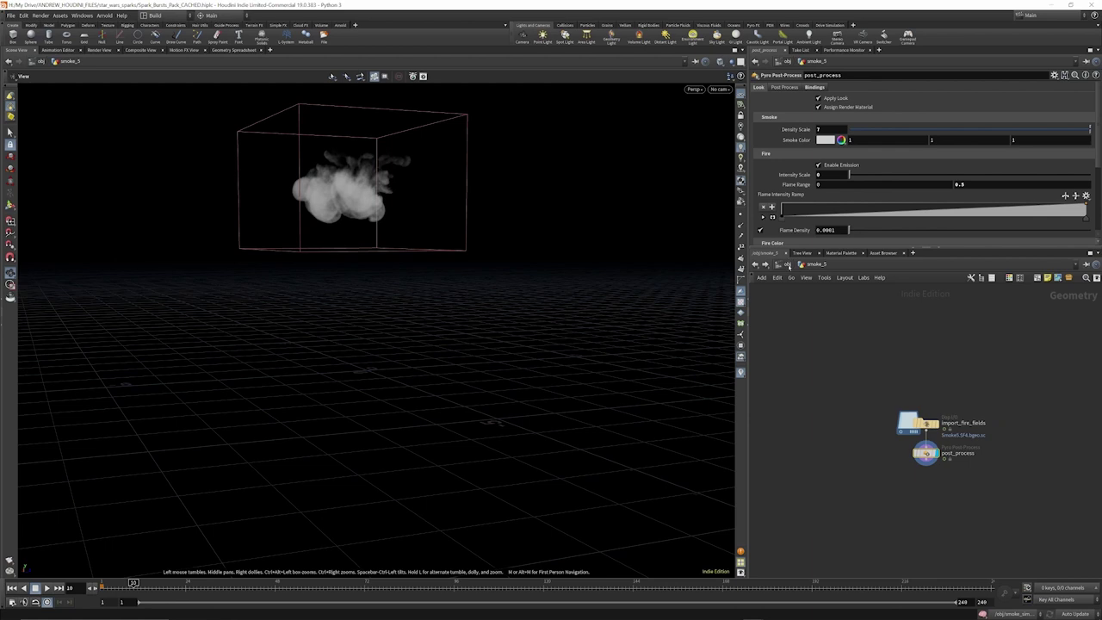
left_click(788, 265)
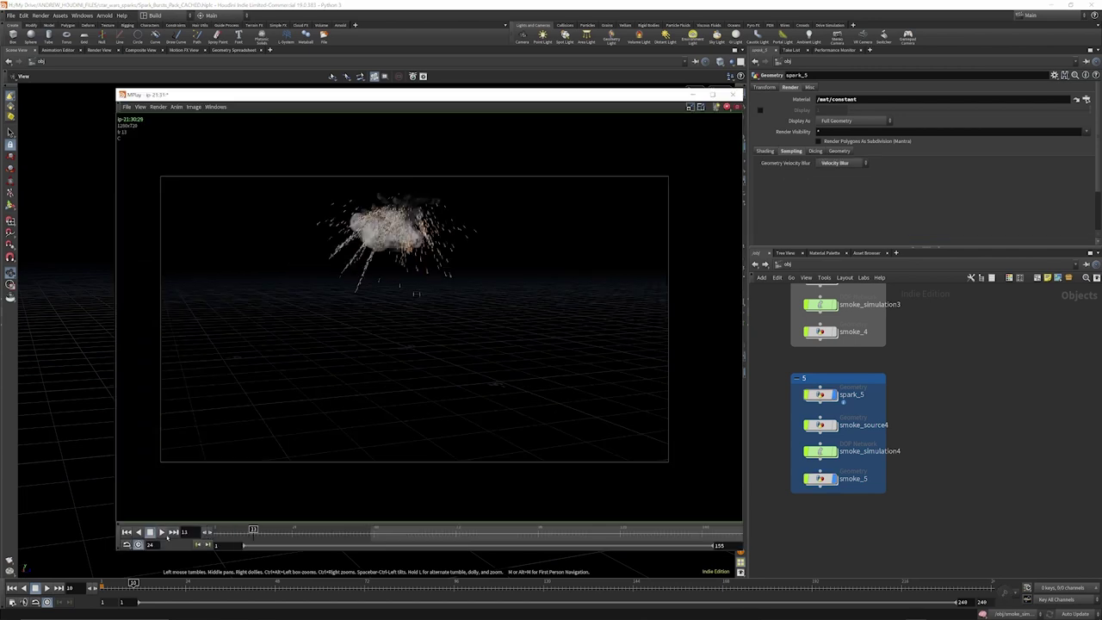
Play and pause the flipbook of the group 5 spark and smoke burst in MPlay
left_click(162, 533)
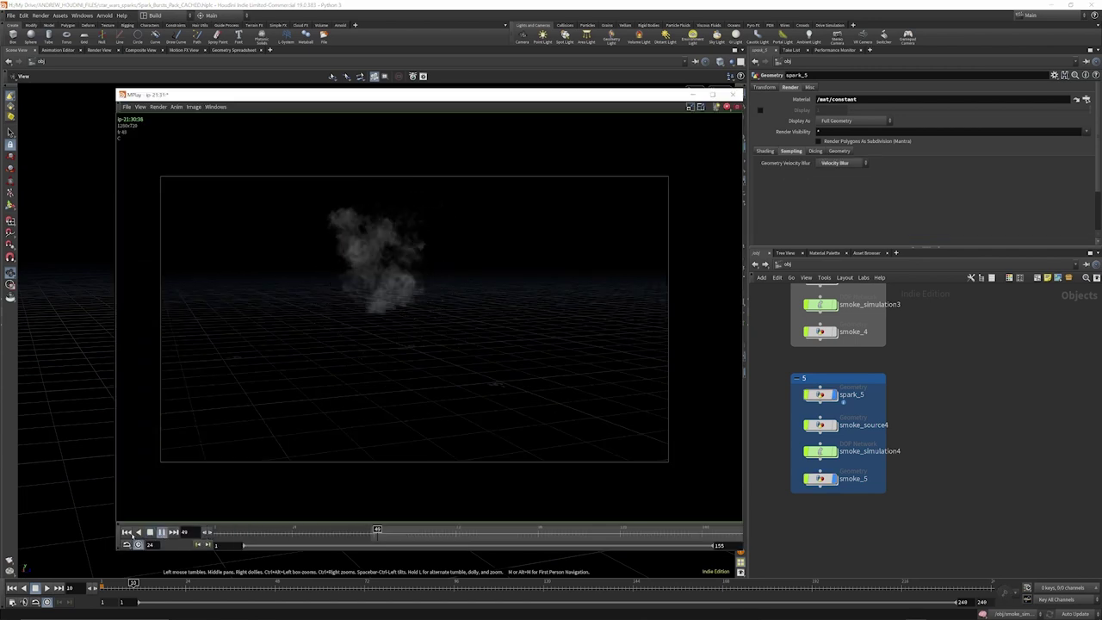
left_click(163, 532)
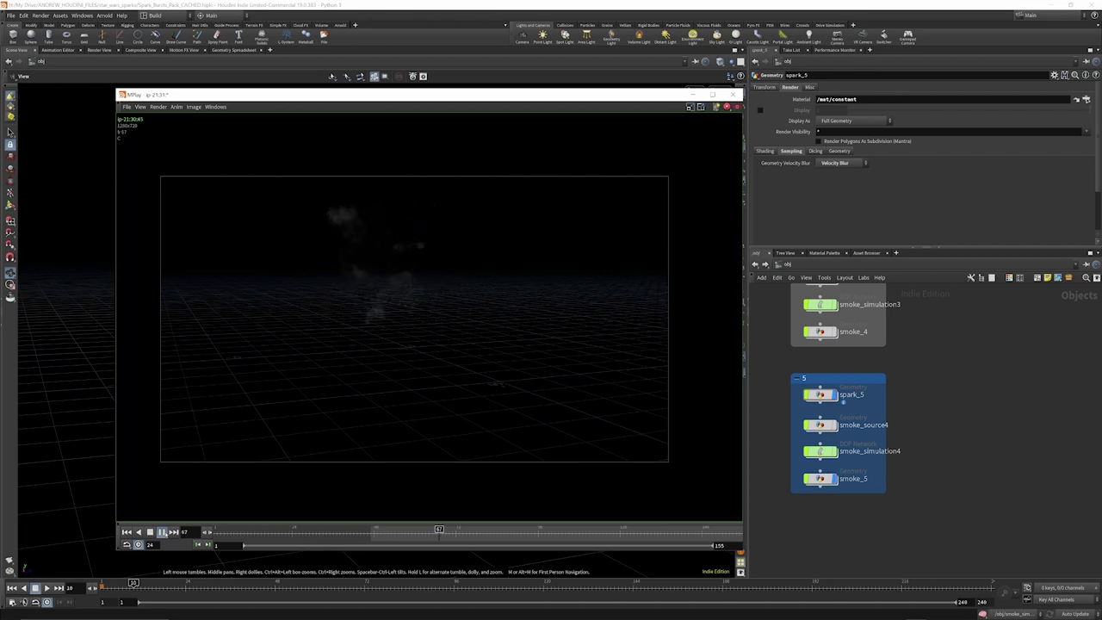
left_click(154, 534)
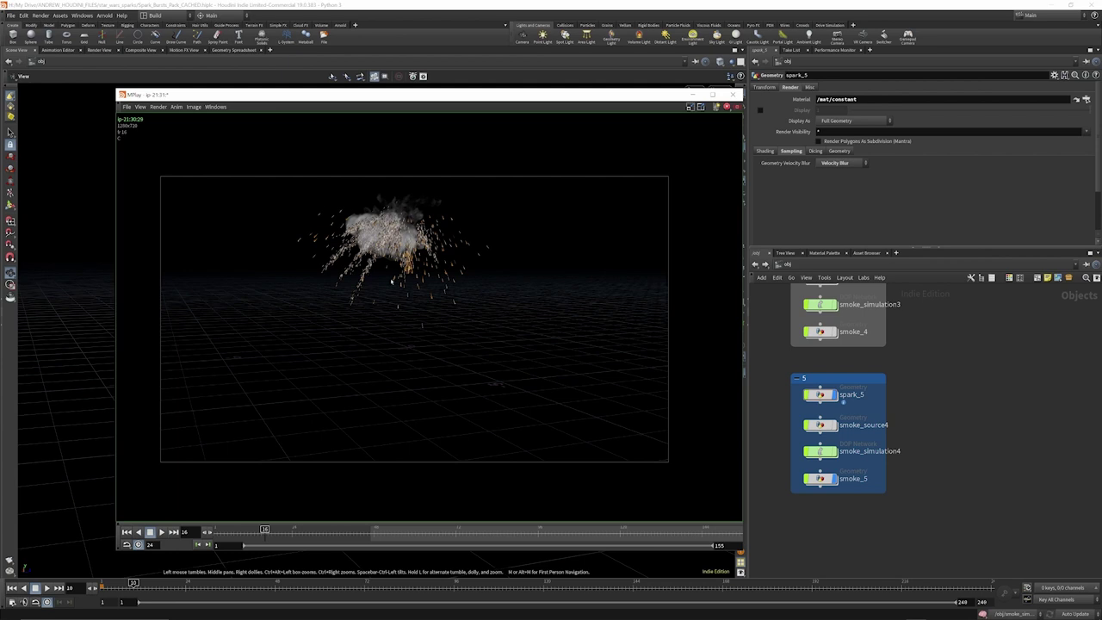
left_click(161, 532)
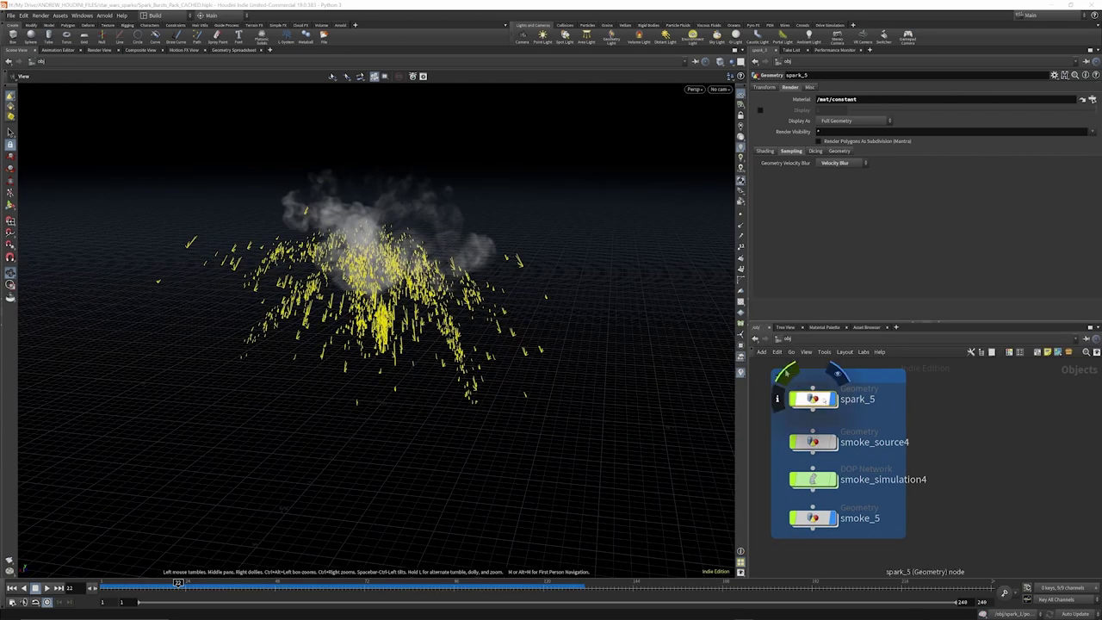
Select spark_5 and open its assigned constant material in the mat network to review the OpenGL color and opacity settings
left_click(959, 424)
left_click(821, 405)
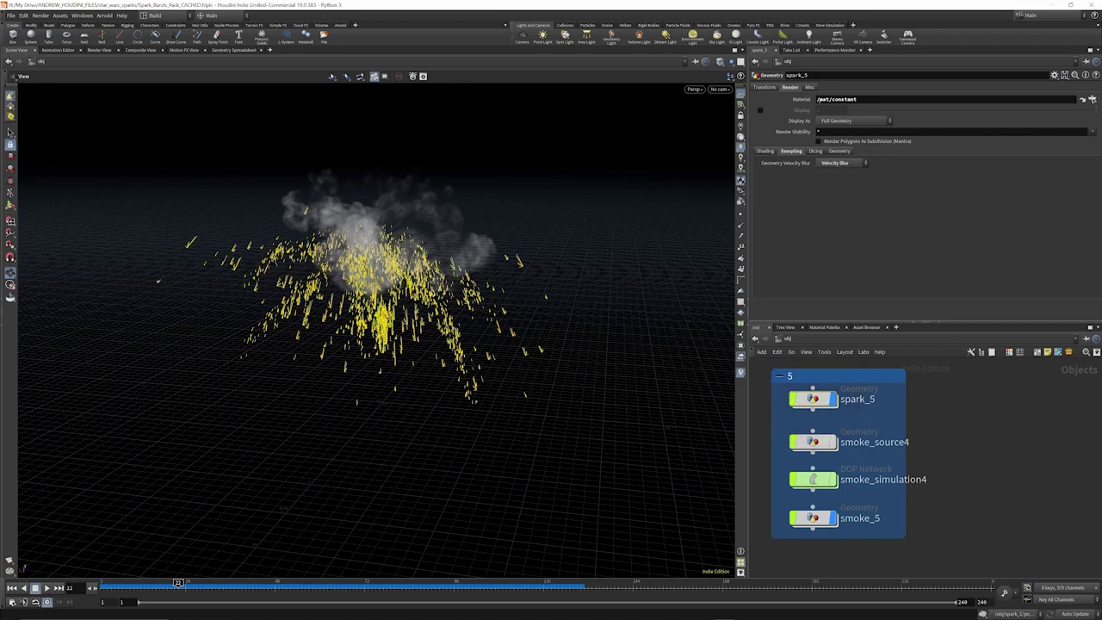
left_click(1082, 99)
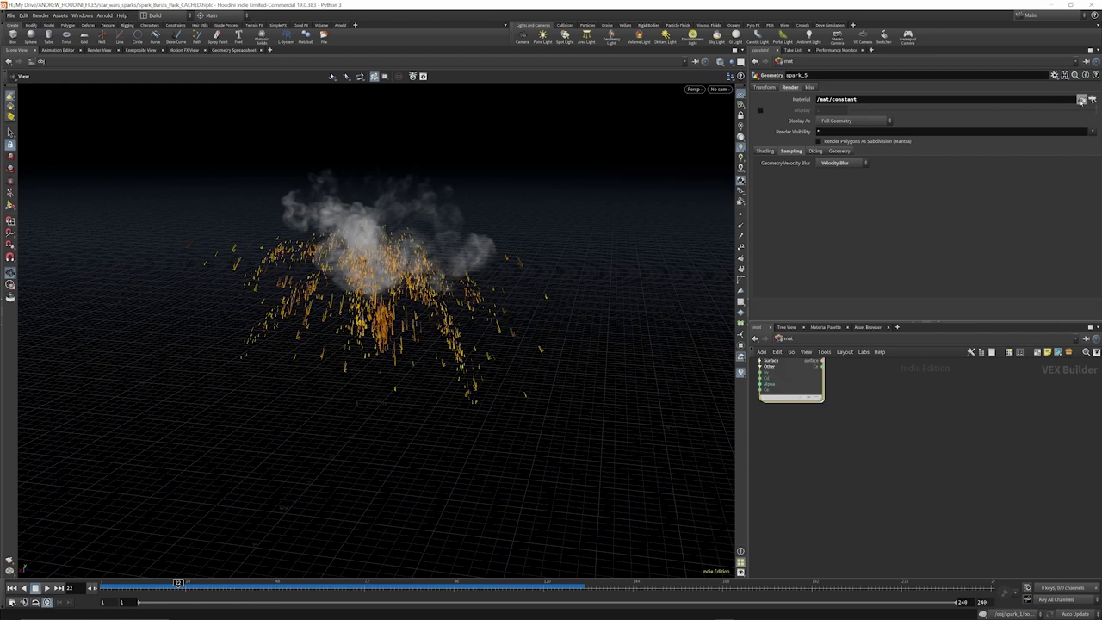
scroll(856, 399, "up", 5)
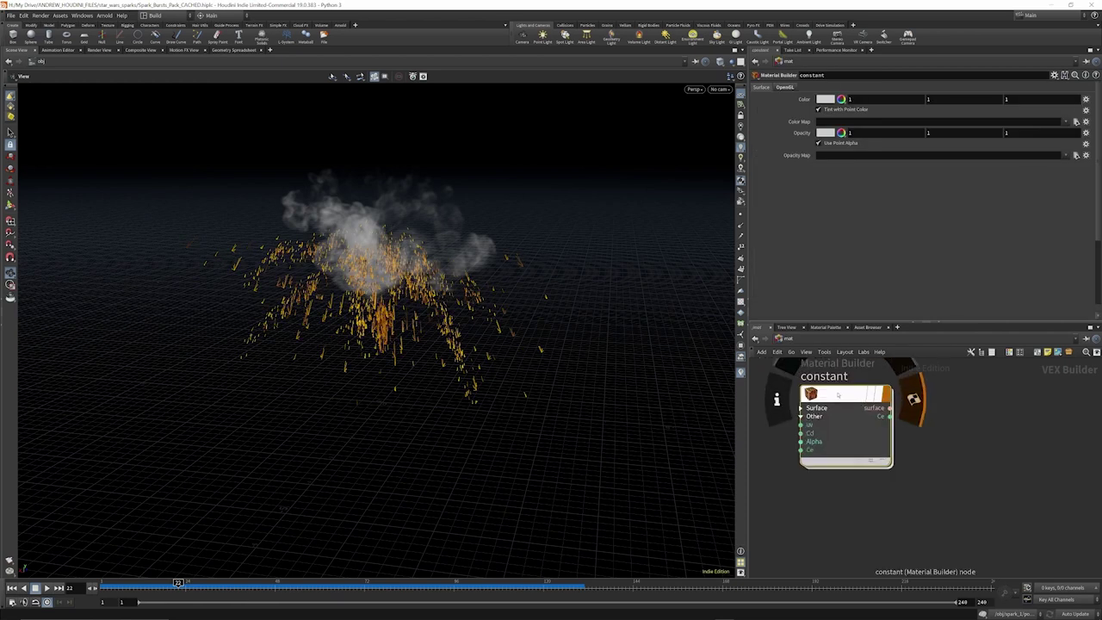
left_click(802, 340)
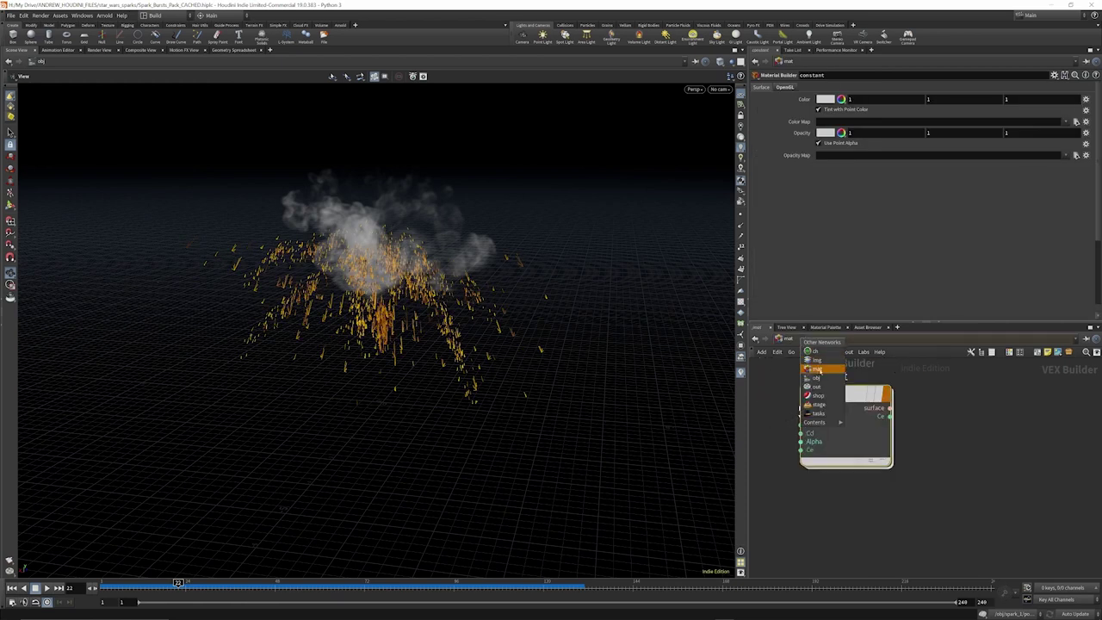
left_click(817, 369)
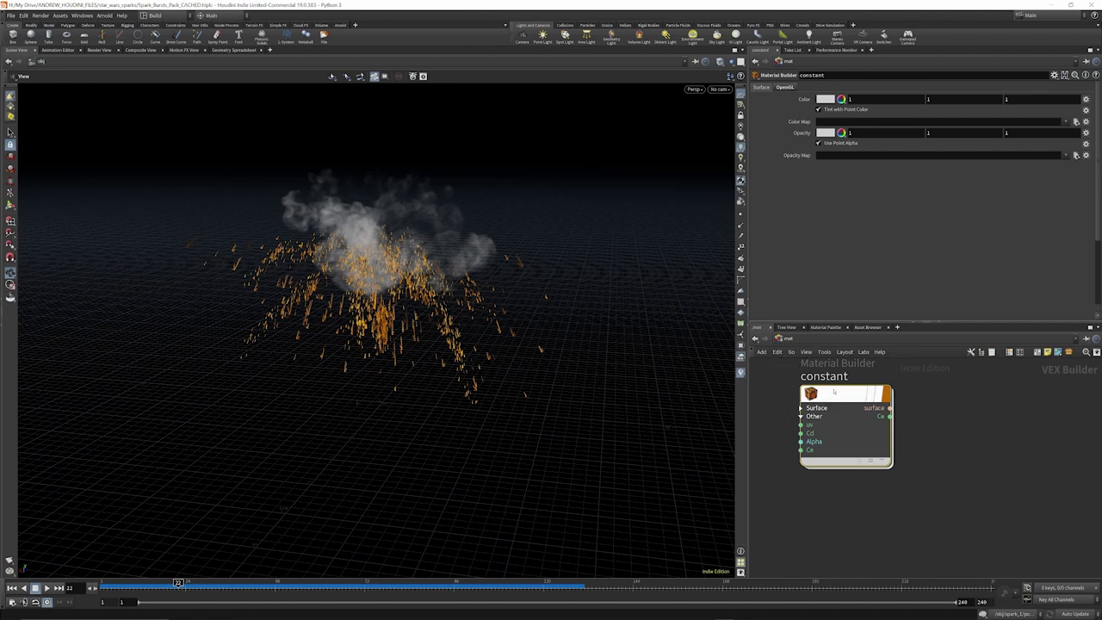
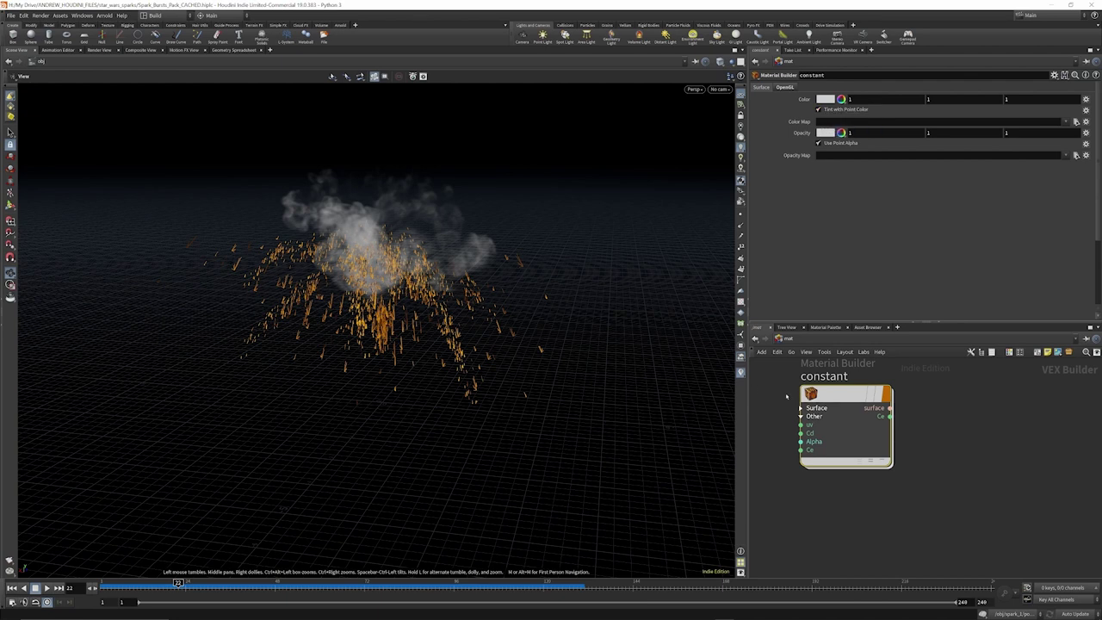
Return to the object level, enter smoke_5 and select the post_process node to review its smoke and fire look settings
left_click(798, 340)
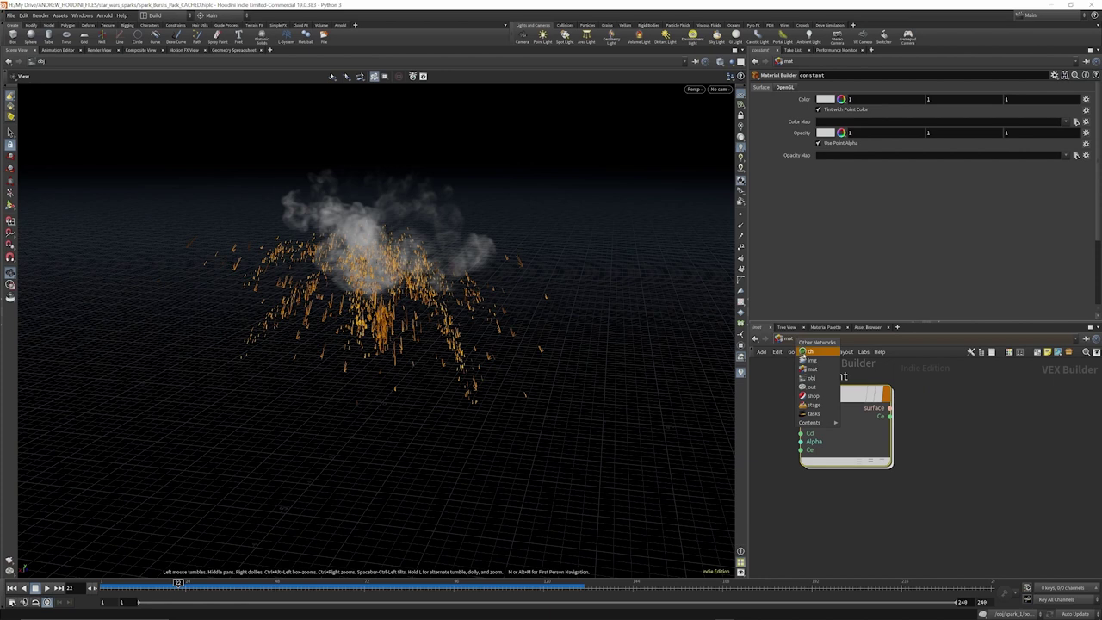
left_click(811, 377)
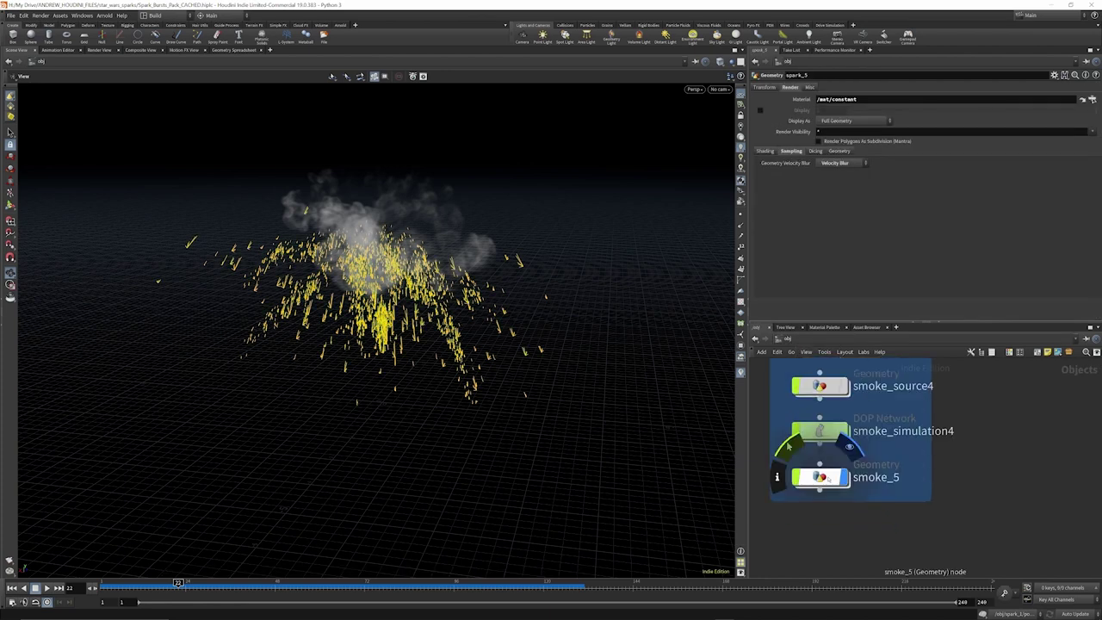
double_click(820, 477)
left_click_drag(928, 491, 927, 496)
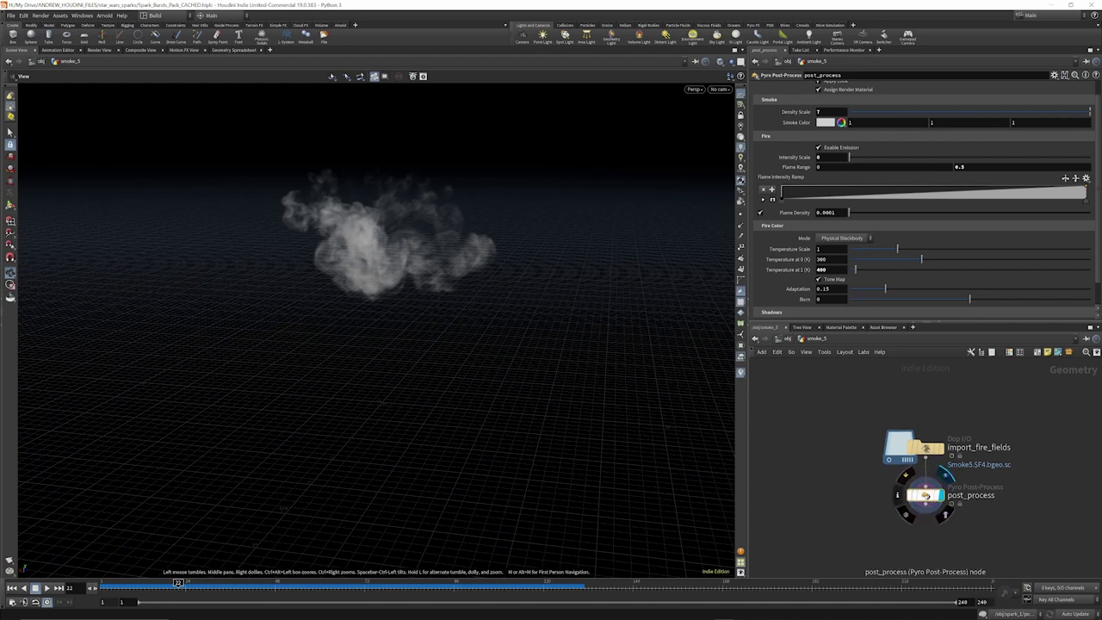
Create a matching material from a copy of the post_process node and open its pyroshader1 in the mat network
key("ctrl+c")
key("ctrl+v")
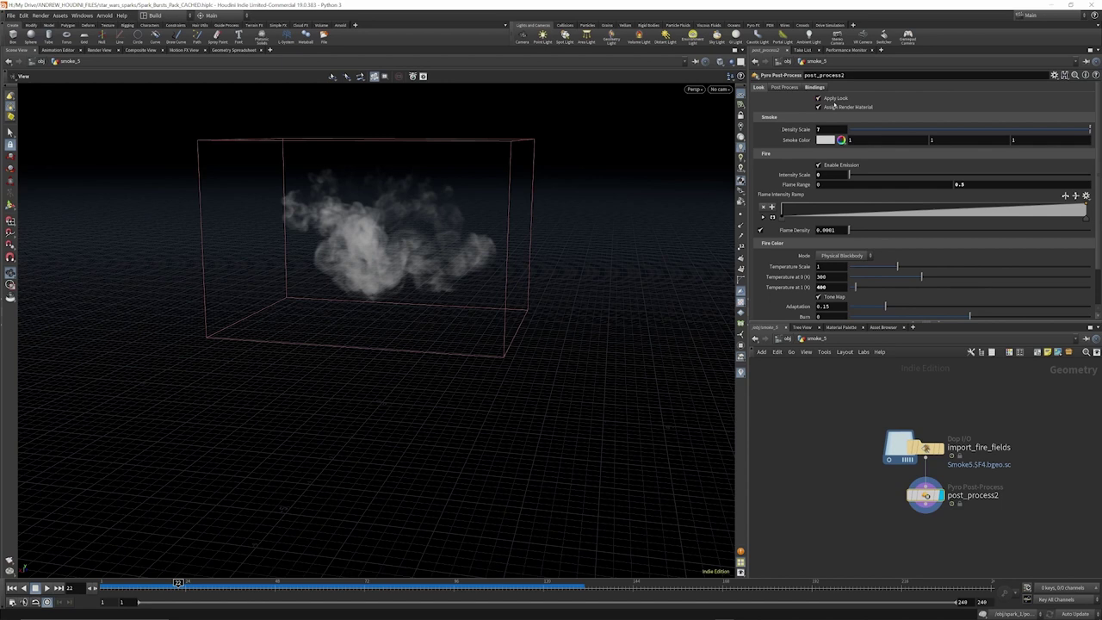
scroll(828, 102, "down", 2)
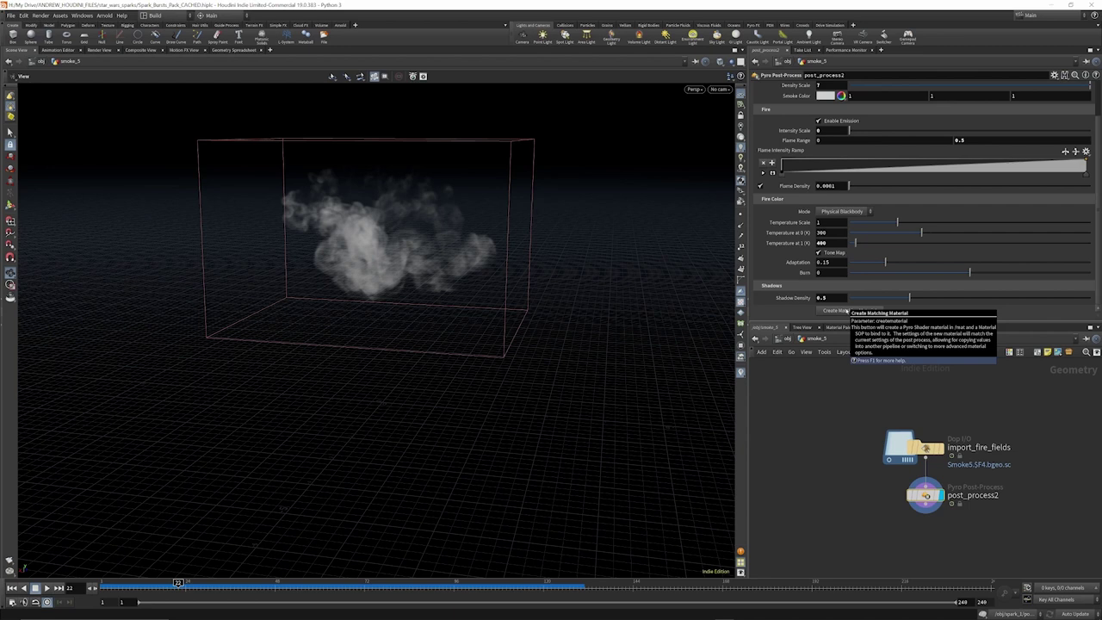
left_click(845, 311)
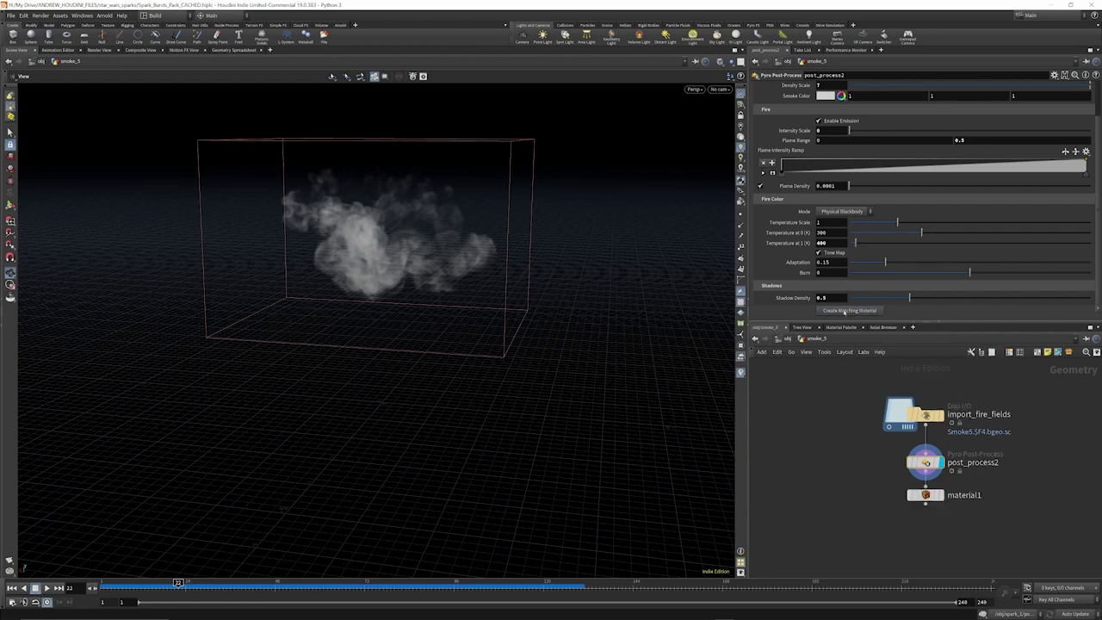
left_click(926, 496)
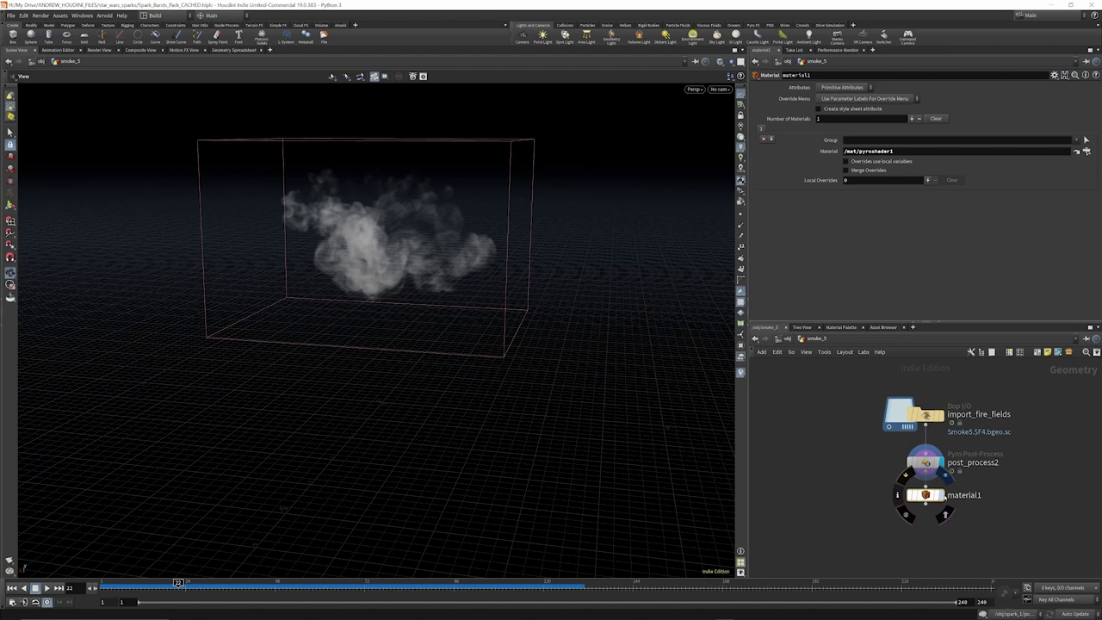
left_click(1077, 152)
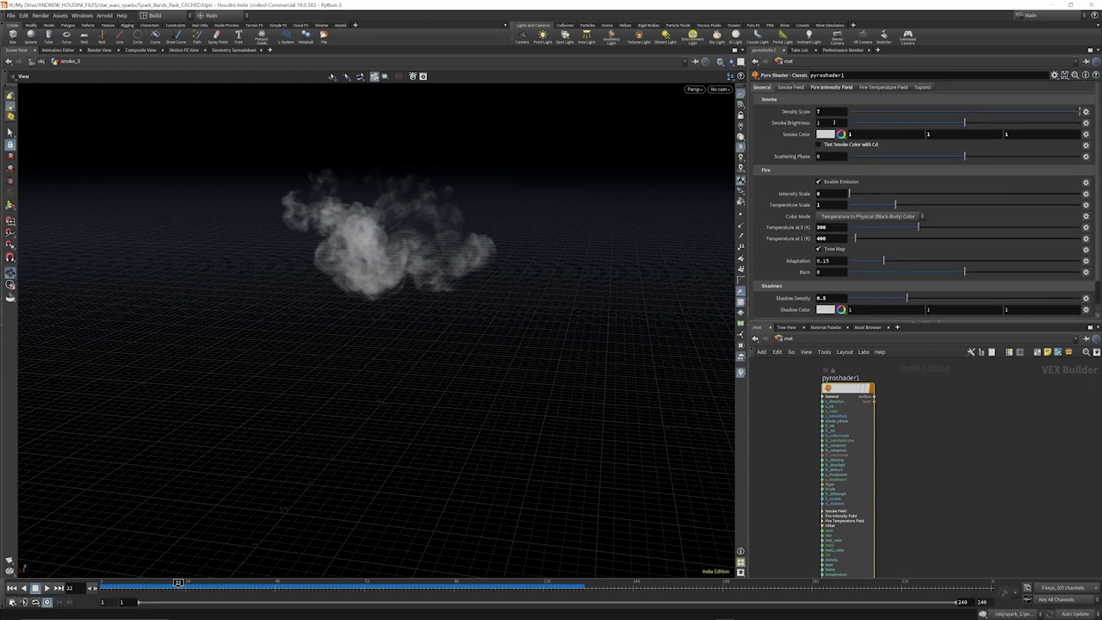
Go to the out network and examine the render node groups and the object and light settings of sparks_5
left_click(853, 339)
left_click(866, 398)
double_click(818, 193)
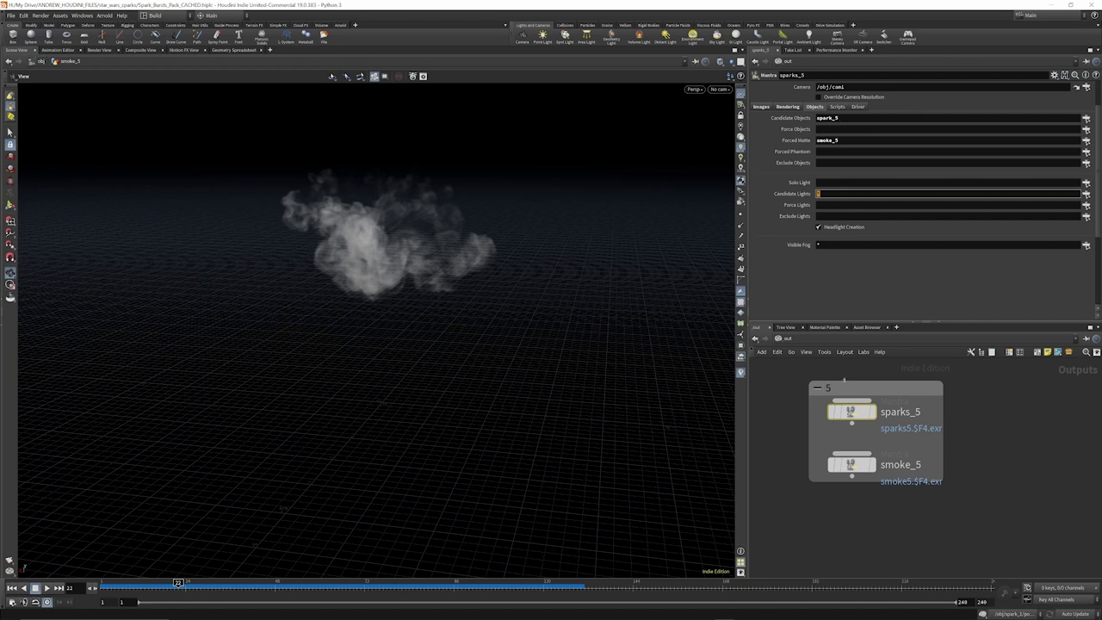
scroll(867, 477, "down", 5)
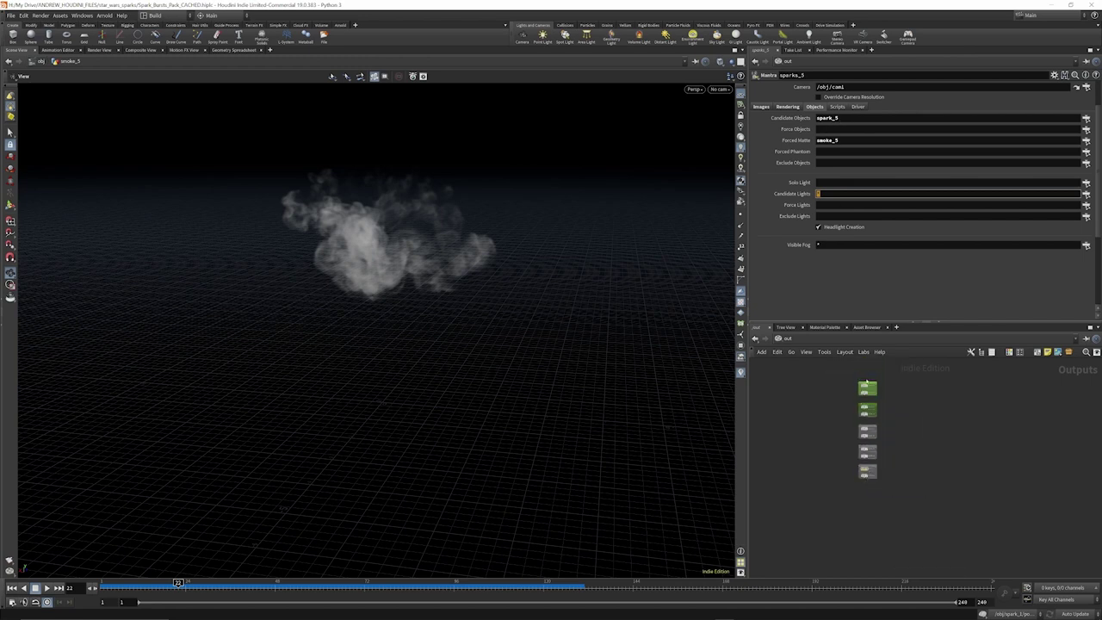
scroll(866, 383, "up", 4)
scroll(828, 479, "up", 1)
scroll(832, 475, "down", 9)
scroll(834, 511, "up", 8)
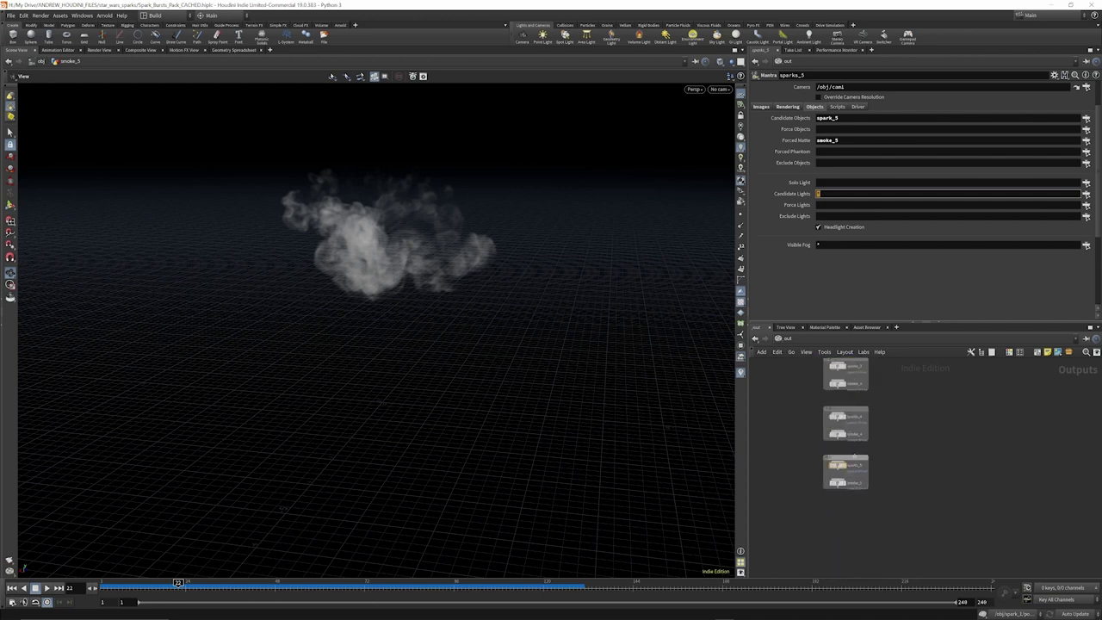
scroll(831, 472, "up", 2)
mouse_move(810, 482)
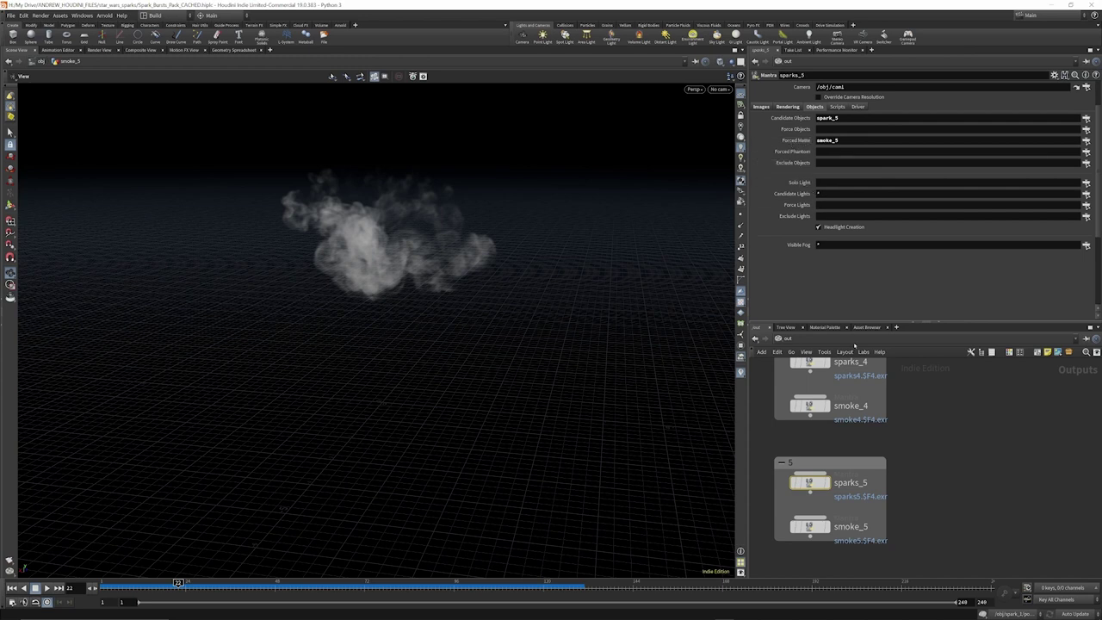
Review the image output and rendering settings of the sparks_5 Mantra node, comparing them with the smoke_5 sampling settings
left_click(761, 107)
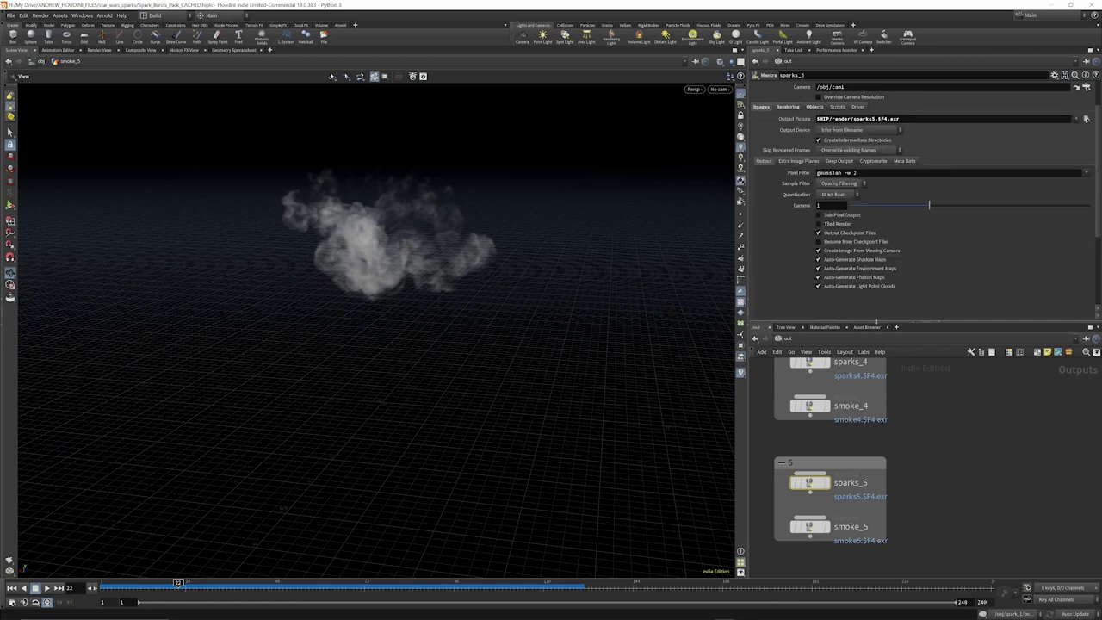
scroll(846, 401, "down", 3)
scroll(834, 481, "up", 4)
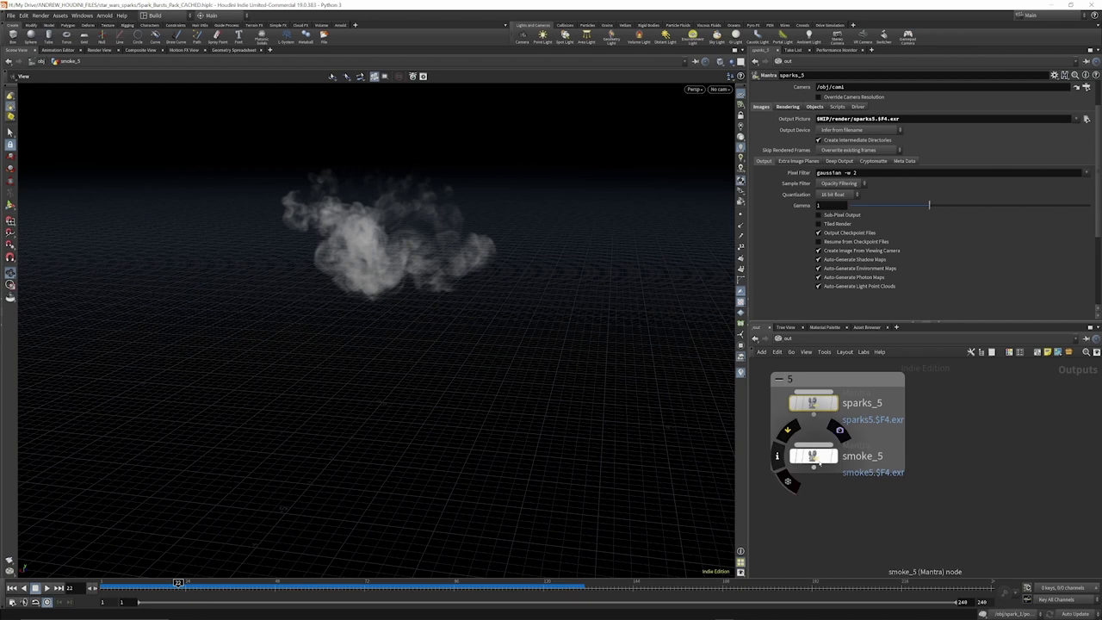
left_click(814, 456)
scroll(815, 146, "down", 2)
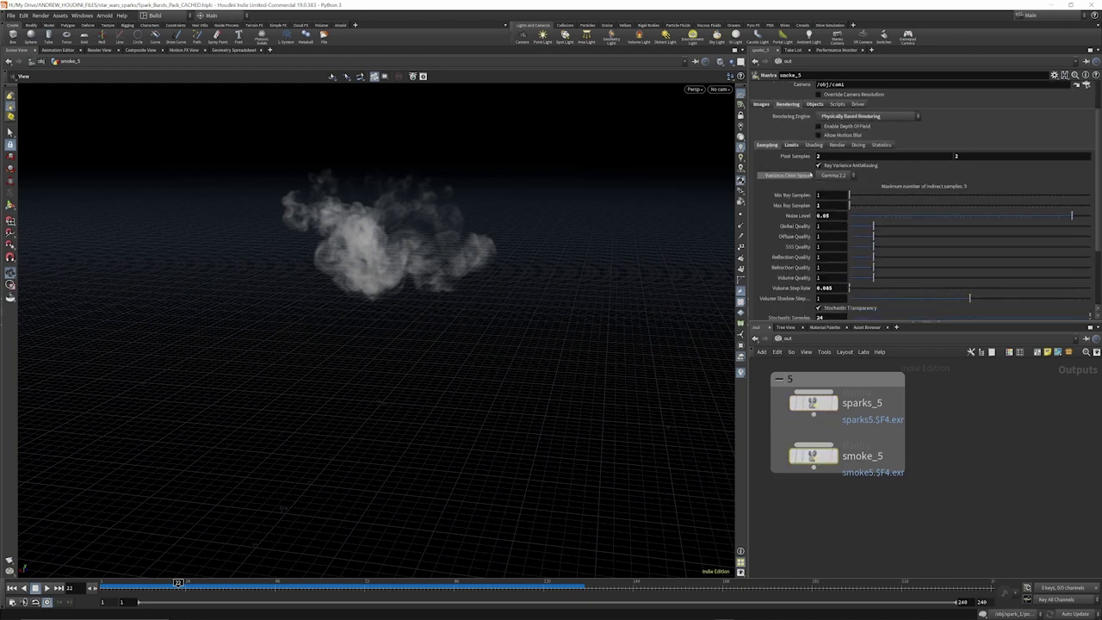
left_click(813, 402)
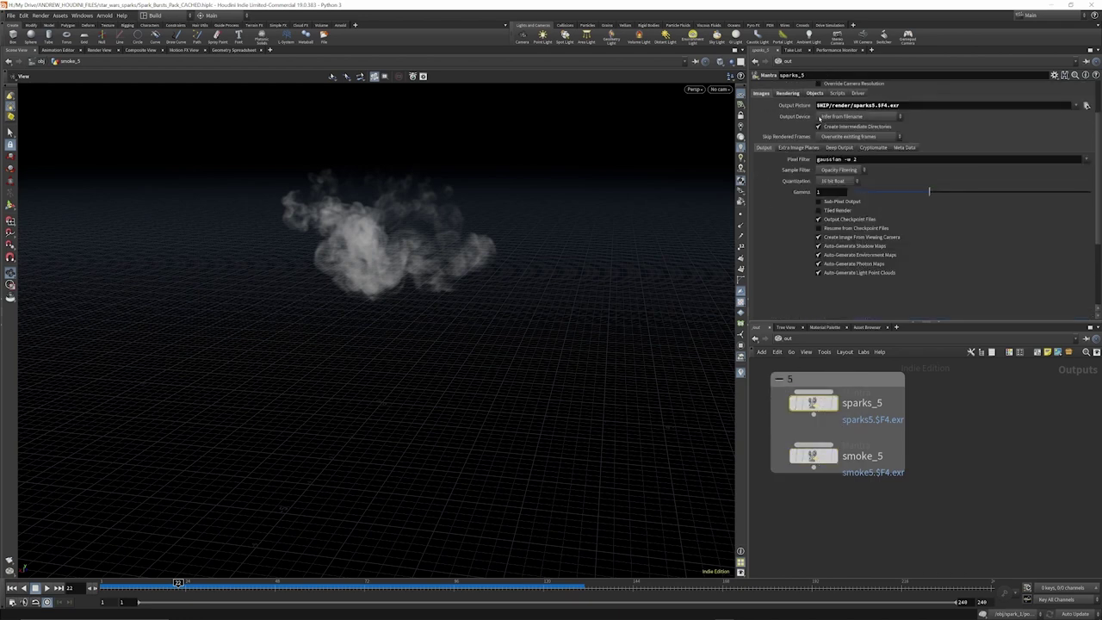
left_click(789, 93)
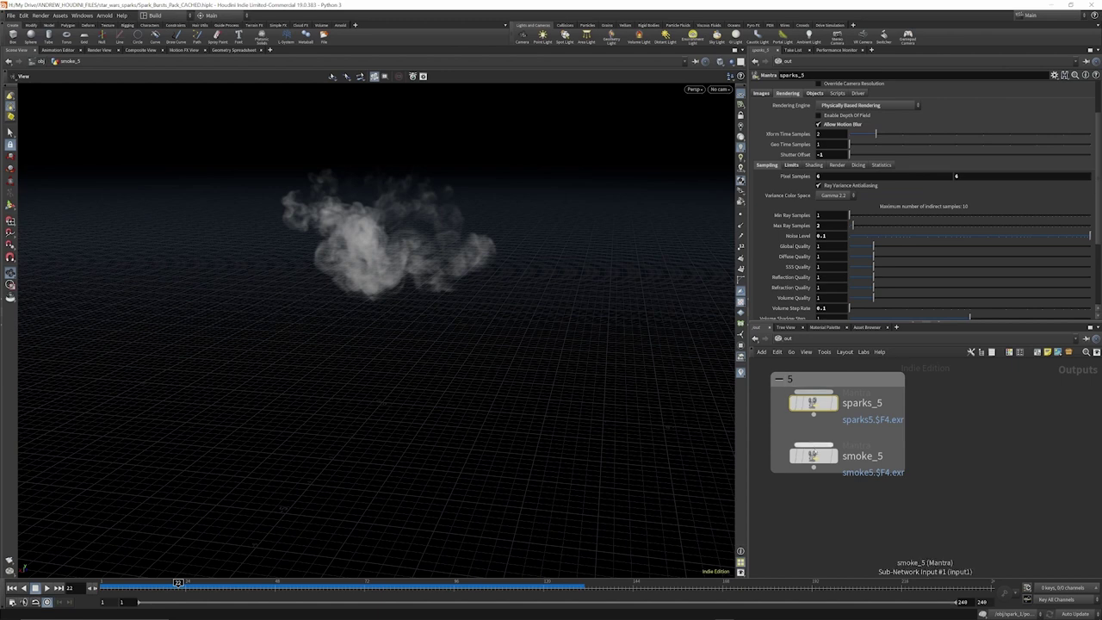
Review the ray limits, image output and candidate and matte objects of the smoke_5 Mantra node, and reselect sparks_5
left_click(814, 456)
scroll(825, 267, "down", 2)
scroll(814, 241, "up", 3)
scroll(808, 218, "up", 1)
left_click(790, 191)
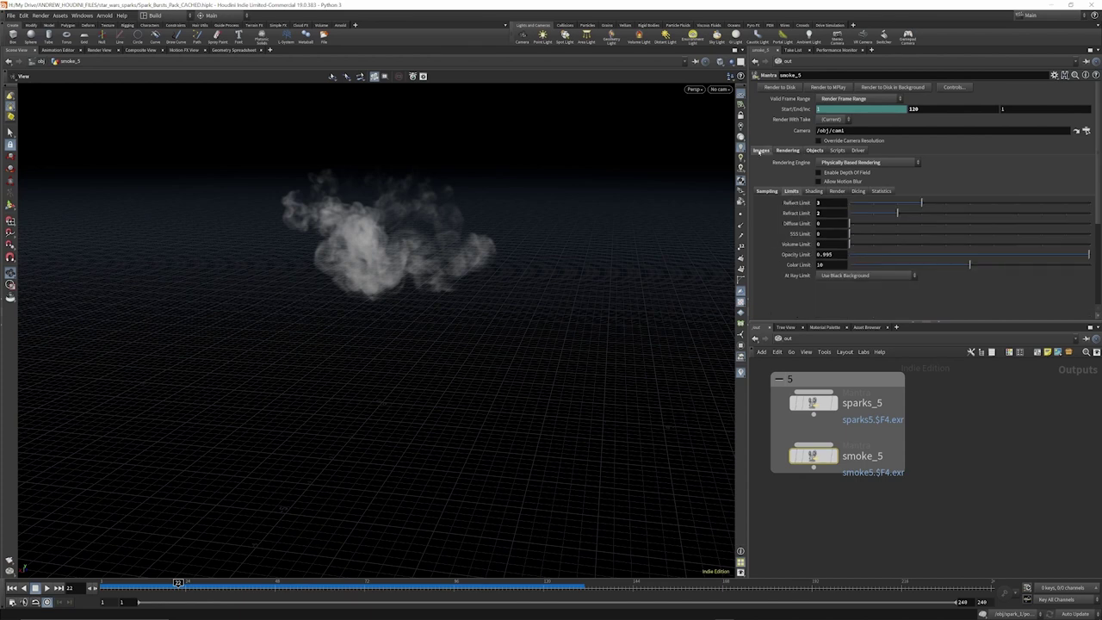
left_click(761, 150)
scroll(856, 231, "down", 2)
scroll(853, 229, "up", 2)
left_click(814, 151)
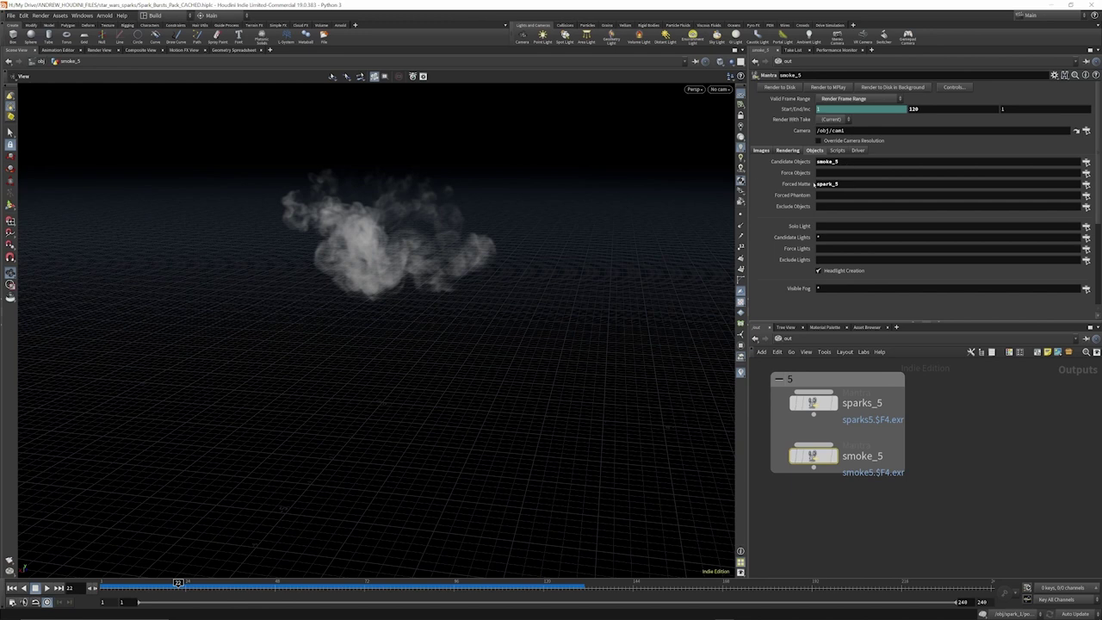
left_click(813, 402)
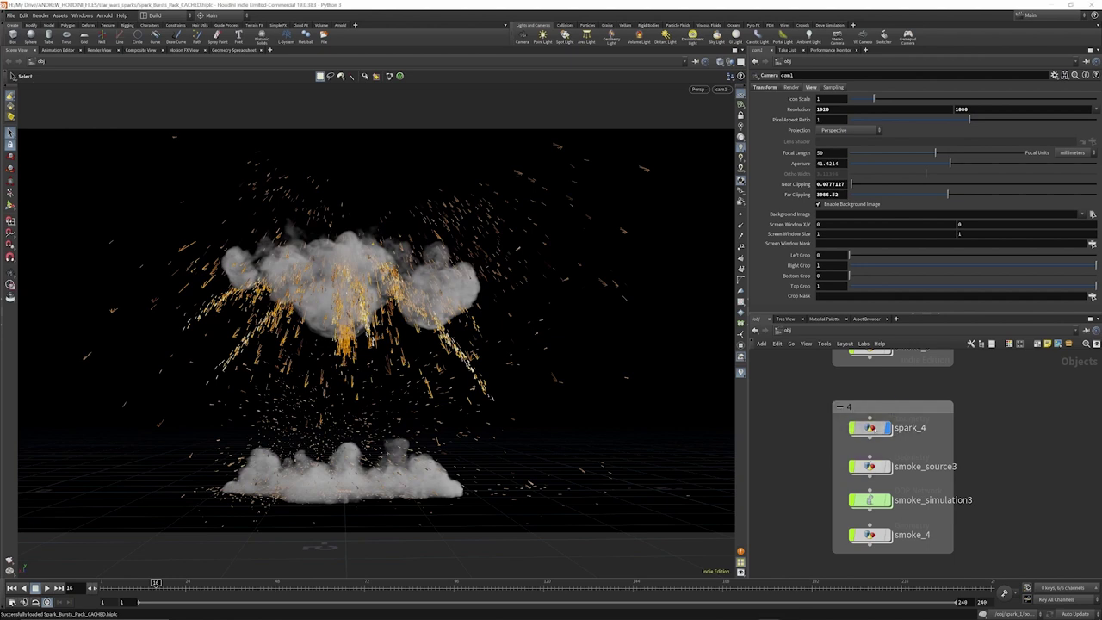
Enter spark_4 and try 1 as the upper range of the color4 attribute ramp, setting it back to 1.5
double_click(875, 430)
scroll(890, 397, "up", 5)
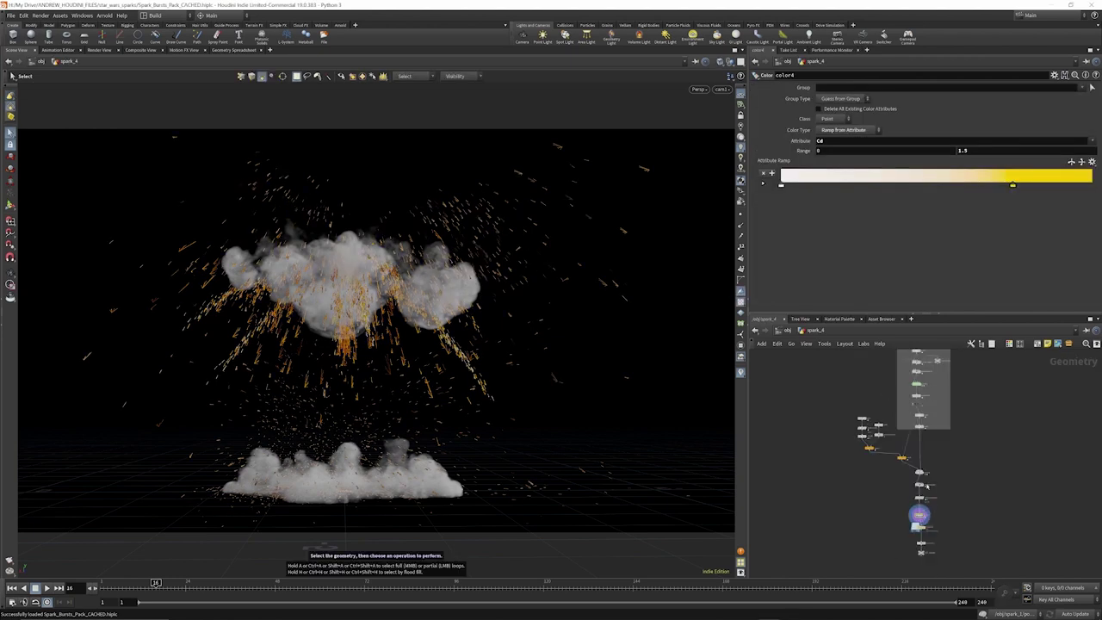
scroll(910, 418, "down", 2)
scroll(913, 514, "up", 6)
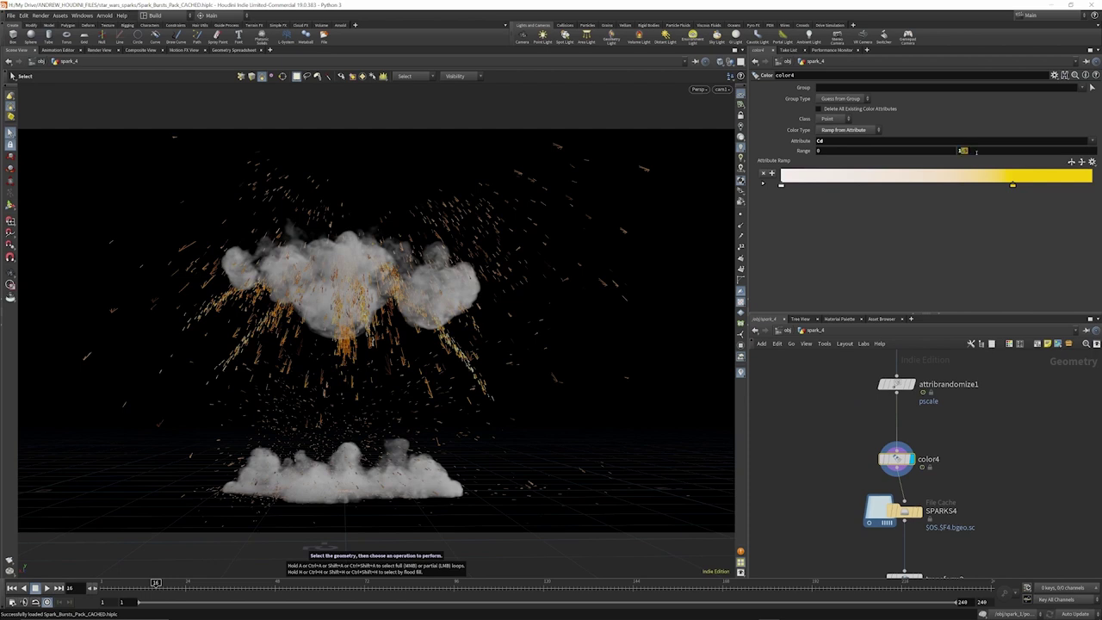
left_click(974, 151)
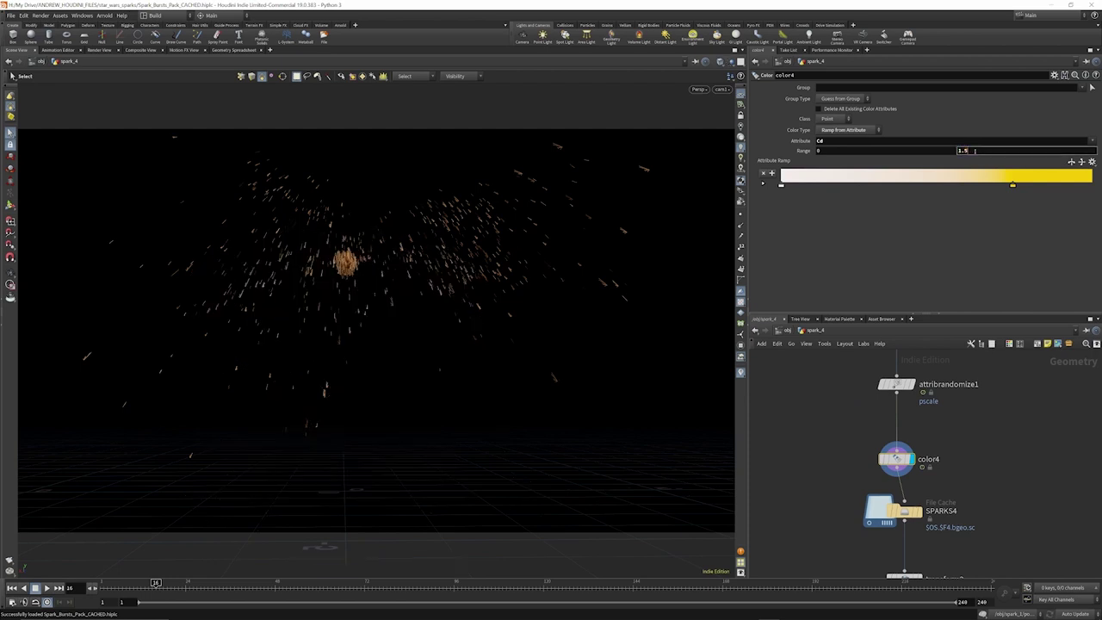
key("BackSpace")
key("Return")
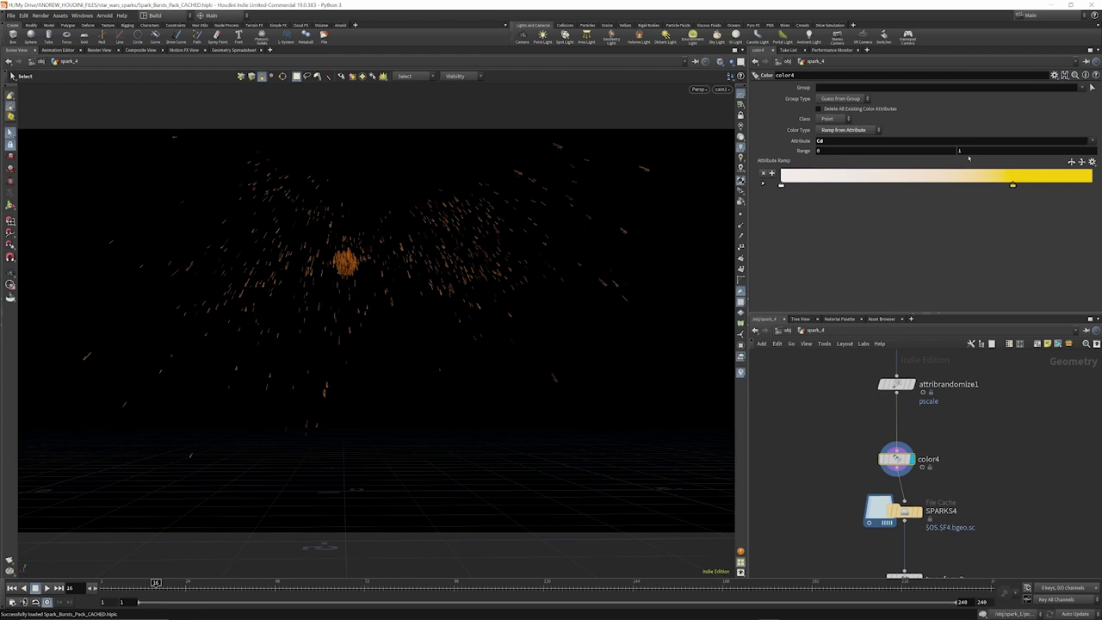
left_click(960, 150)
type(".5")
key("Return")
Try 2 as the upper range of the color4 attribute ramp and undo the change
left_click_drag(969, 151, 958, 151)
key("BackSpace")
type("2")
key("Return")
key("ctrl+z")
Return to the object level and move the cop2net1 node slightly up, away from the indirect lights
left_click(787, 332)
scroll(826, 381, "down", 4)
scroll(842, 499, "up", 8)
left_click(808, 449)
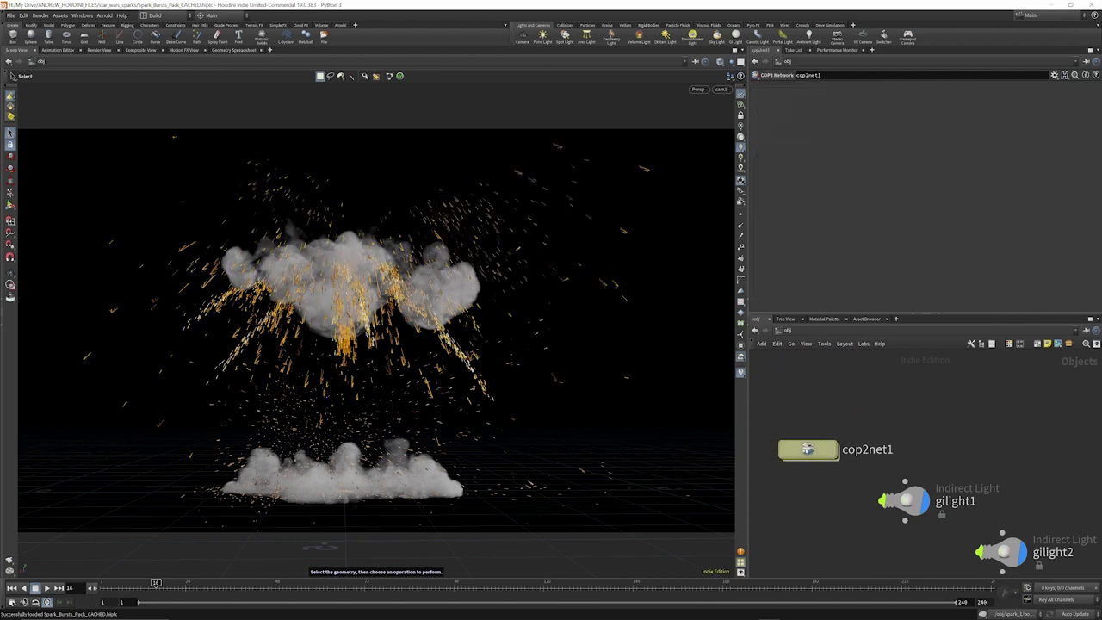
left_click_drag(807, 449, 804, 418)
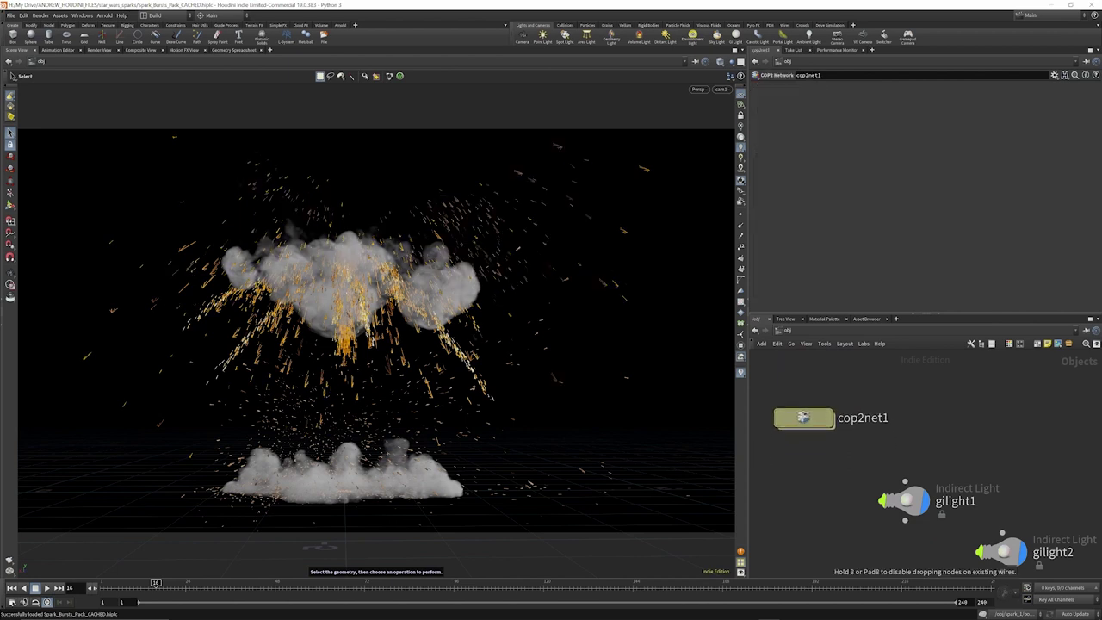
Switch to the composite view and open the cop2net1 network from the object level, focusing on the first burst's node group
left_click(136, 50)
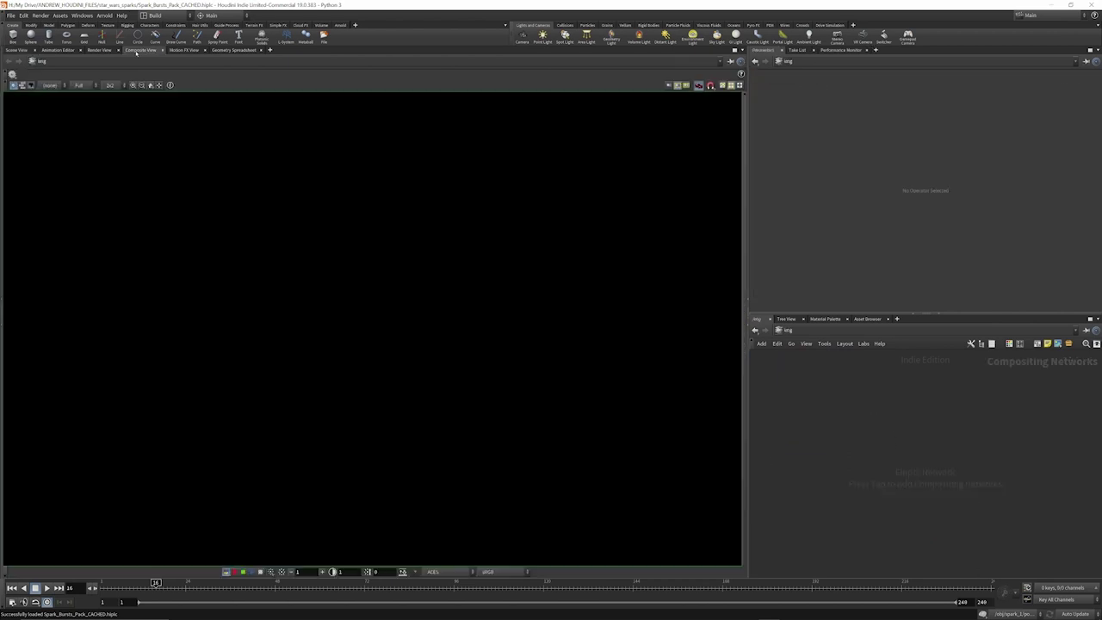
left_click(811, 339)
left_click(825, 375)
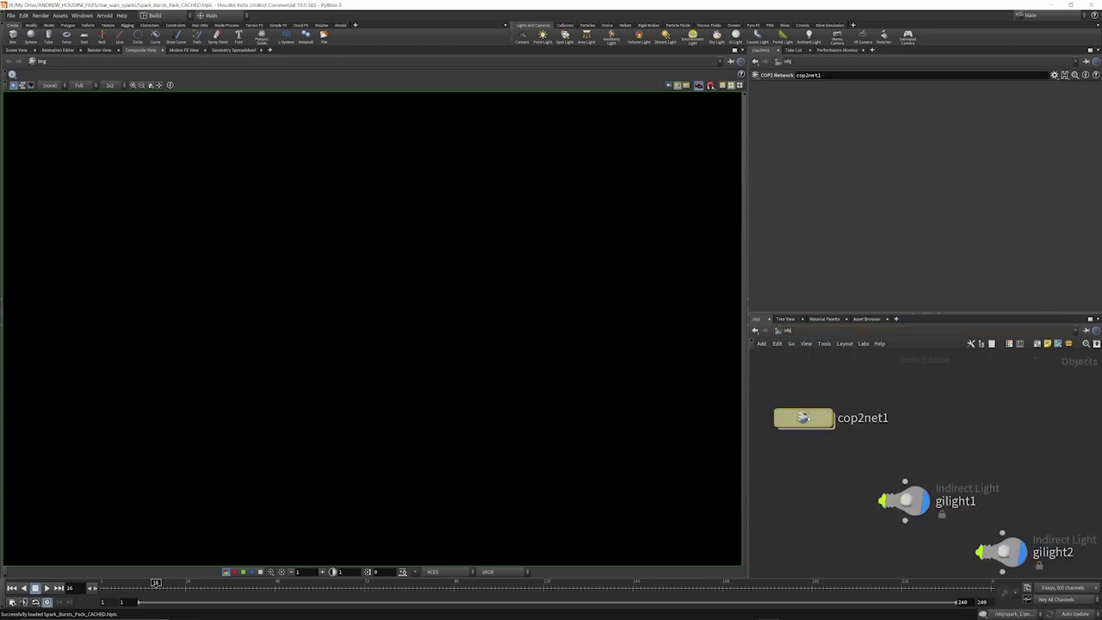
double_click(803, 418)
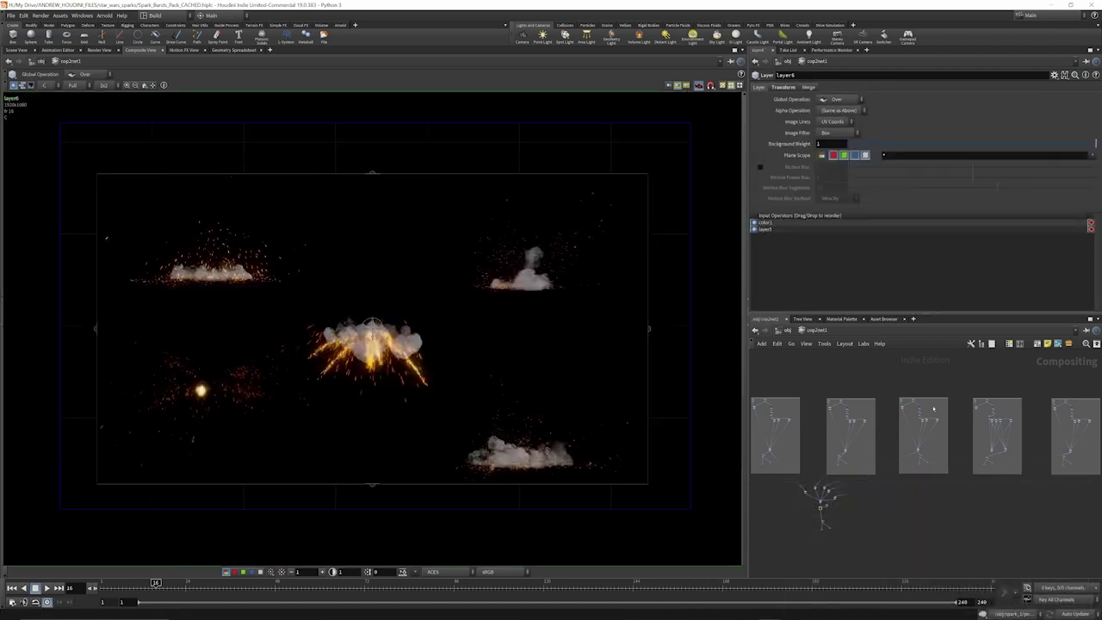
scroll(823, 428, "up", 5)
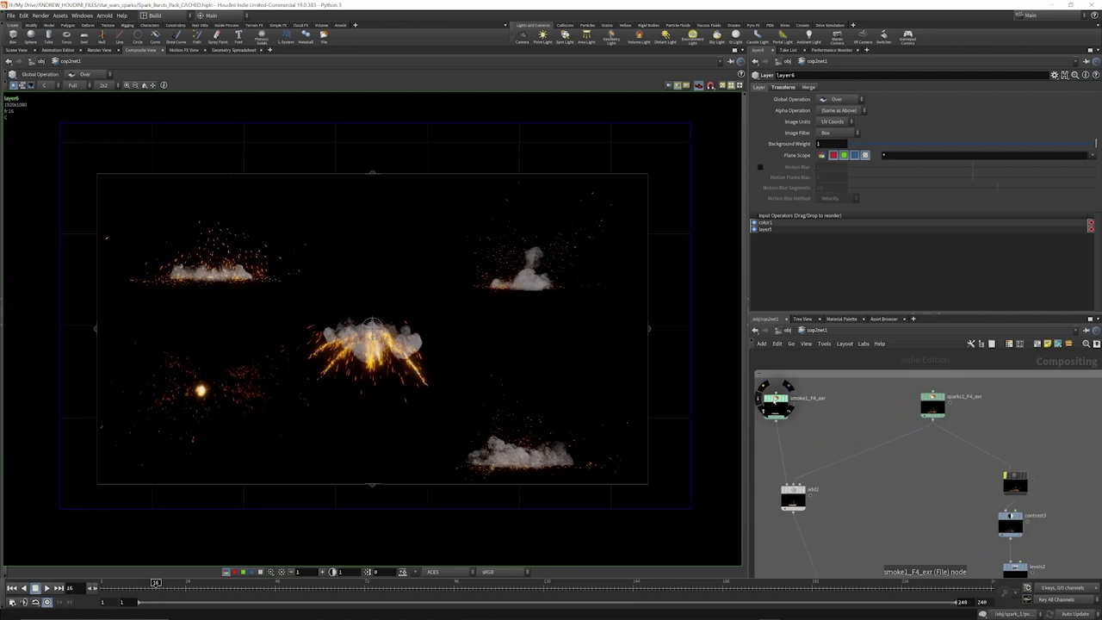
Display the smoke1 and sparks1 EXR file nodes and the add2 node that combines them
left_click(776, 399)
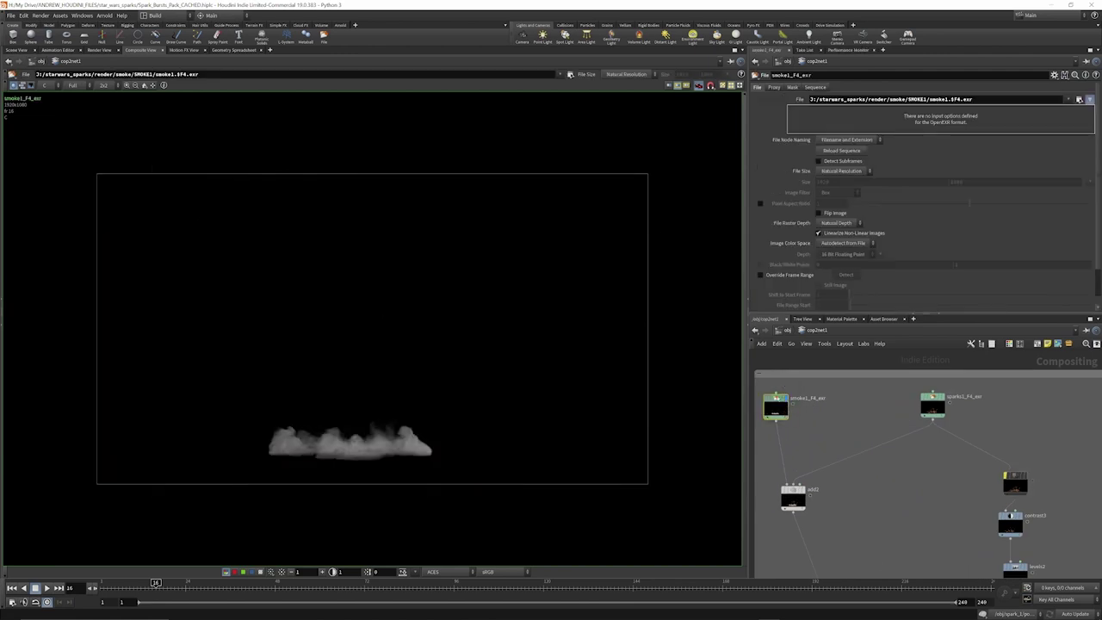
scroll(932, 406, "up", 5)
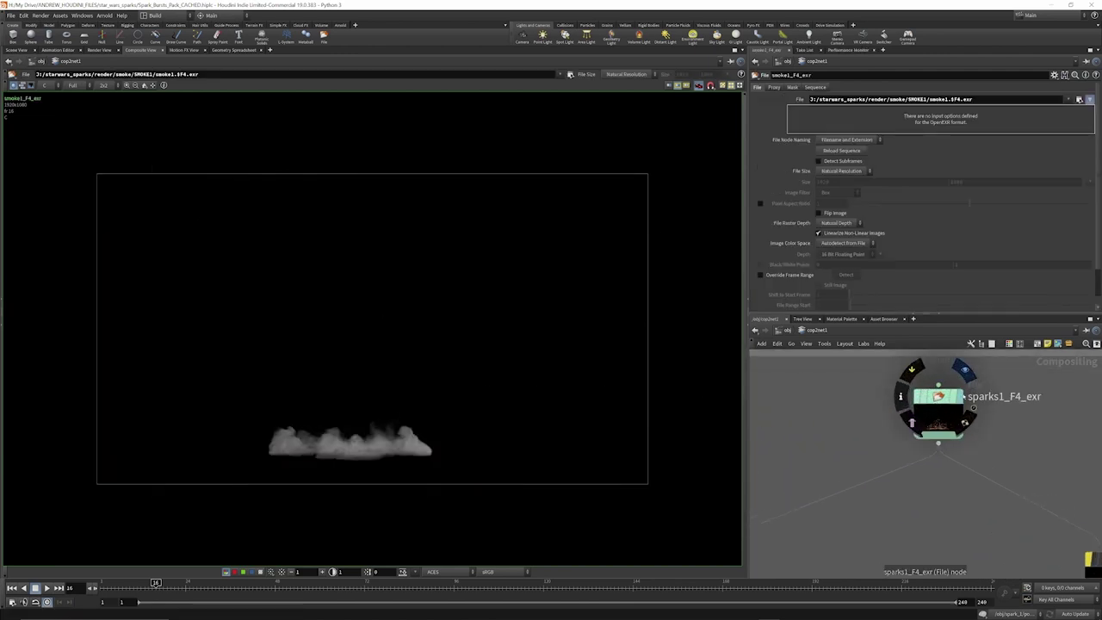
left_click(964, 371)
scroll(962, 369, "down", 3)
scroll(788, 491, "up", 3)
left_click(819, 448)
left_click(797, 470)
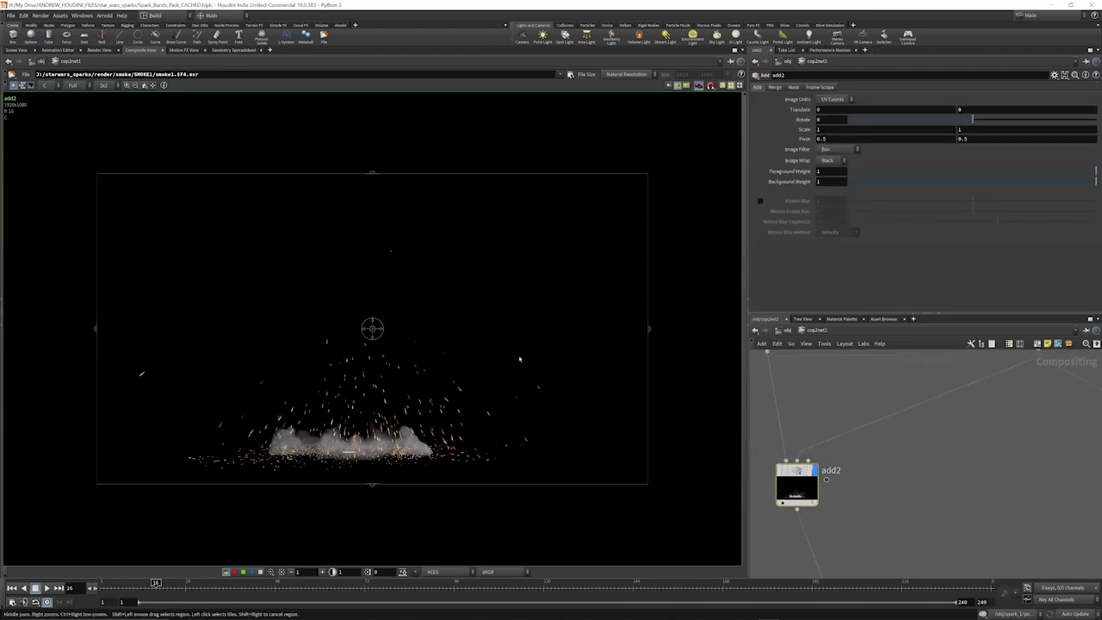
Follow the sparks branch to contrast3, display its result and contrast settings, and look ahead to levels2 and limit2
scroll(841, 362, "down", 4)
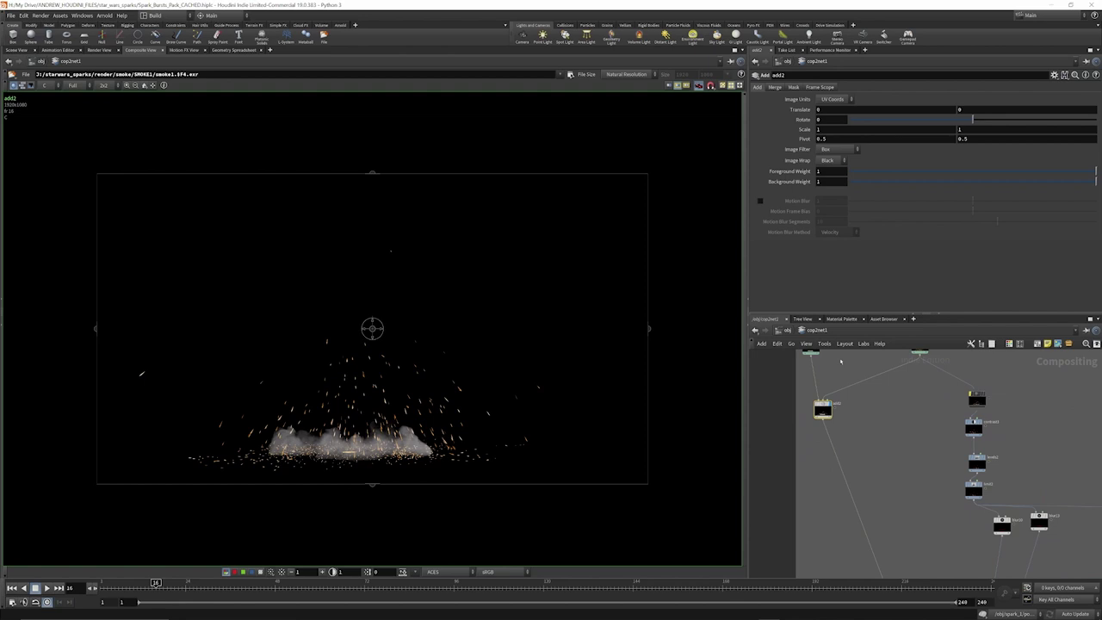
scroll(851, 395, "down", 3)
scroll(930, 415, "up", 6)
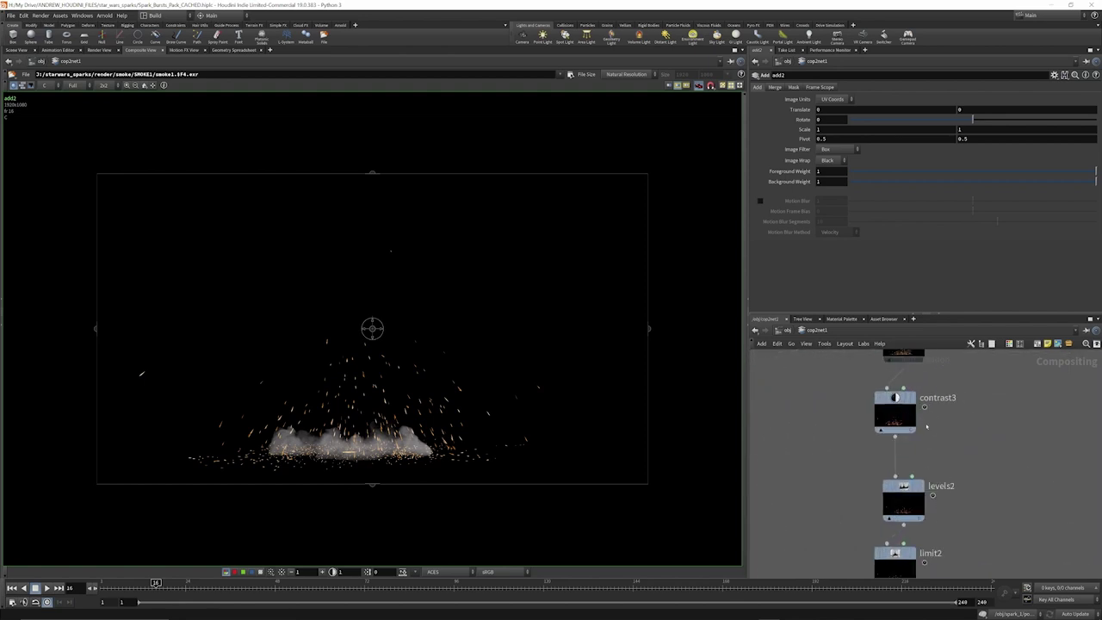
scroll(931, 431, "down", 2)
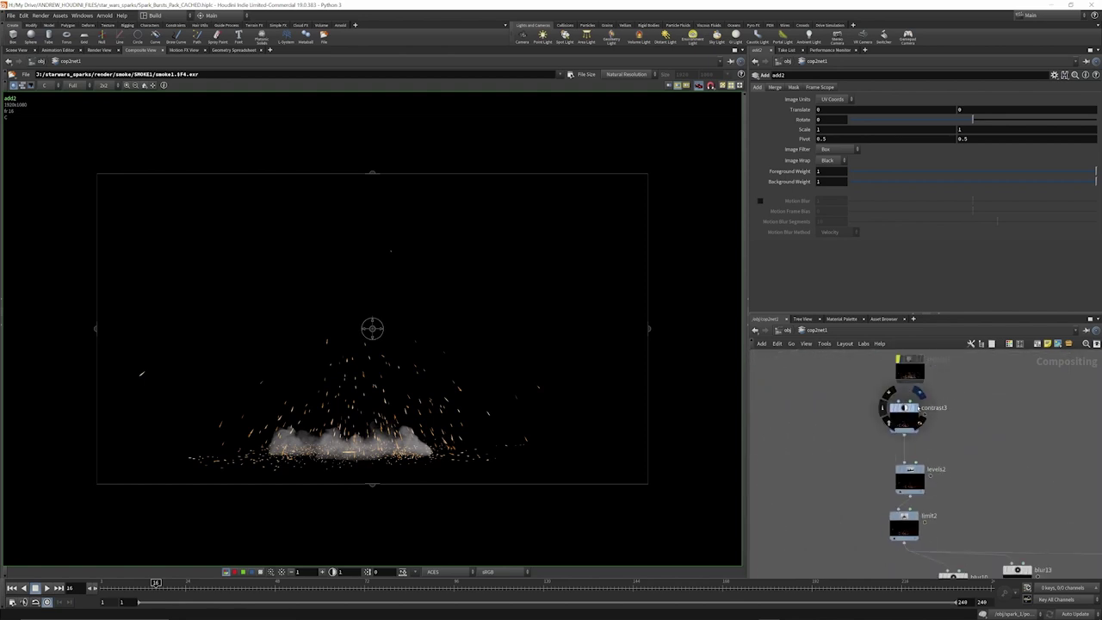
left_click(904, 418)
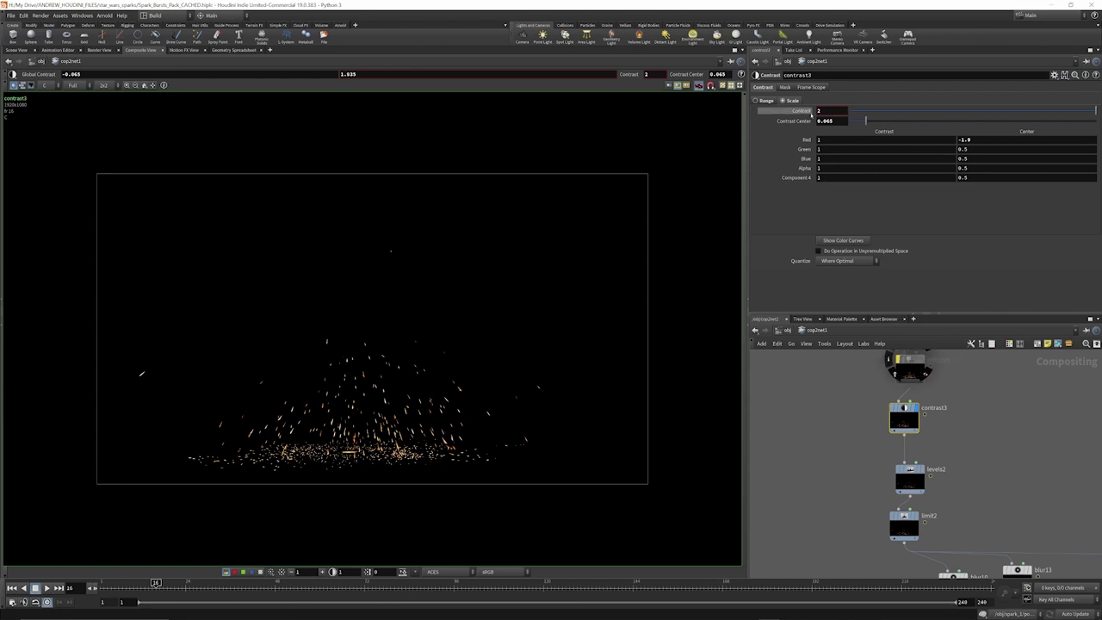
scroll(869, 379, "down", 3)
scroll(900, 439, "up", 6)
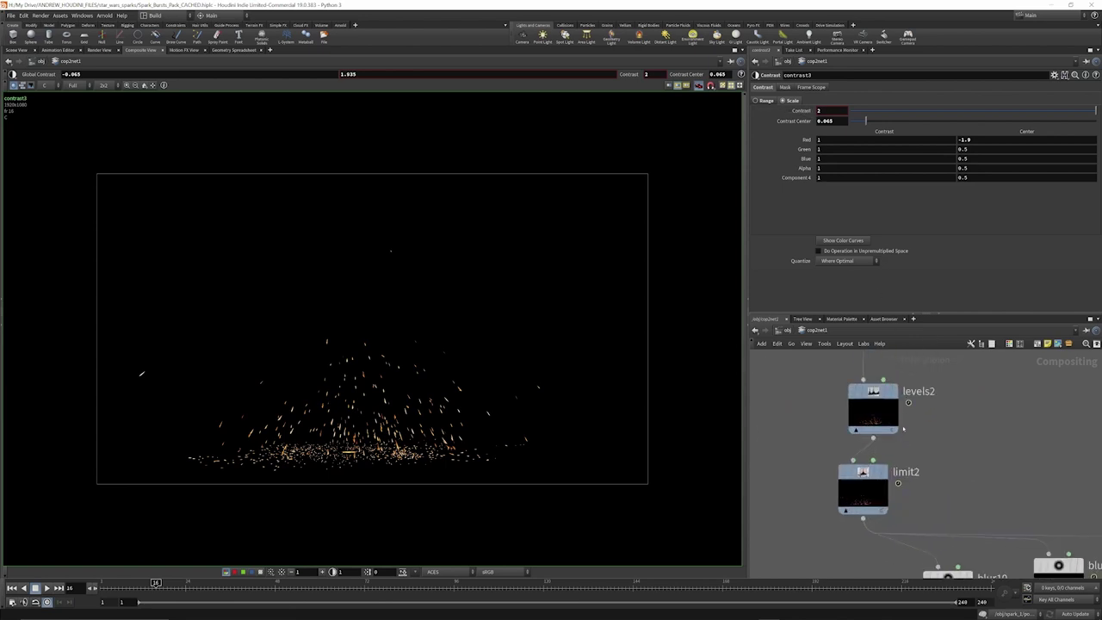
Display the results of levels2 and limit2 and show limit2's lower and upper limit settings
left_click(901, 364)
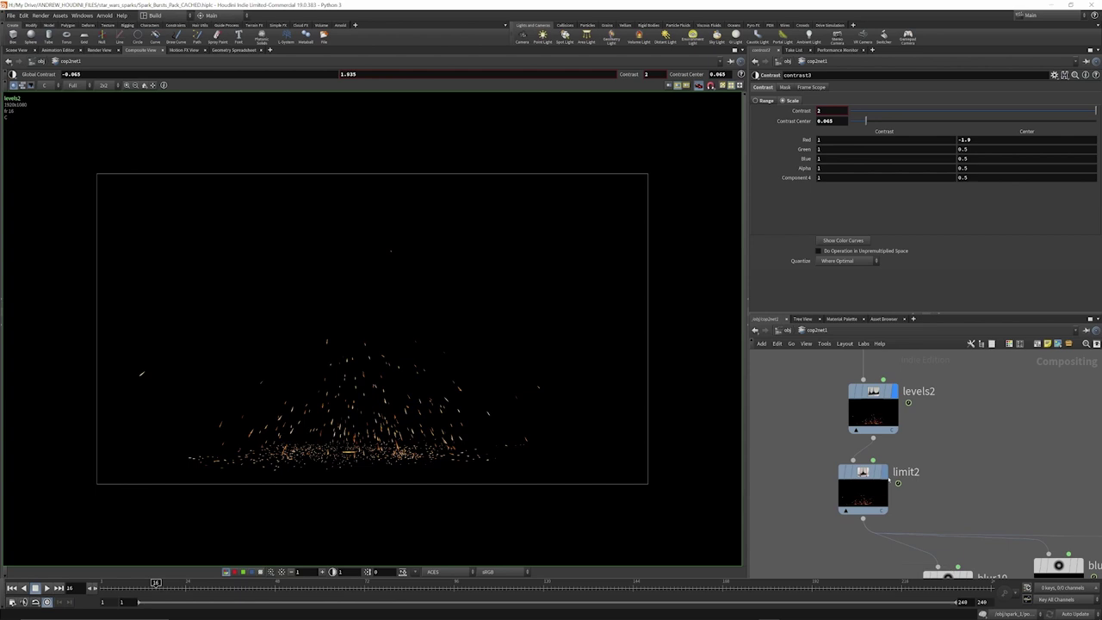
left_click(875, 474)
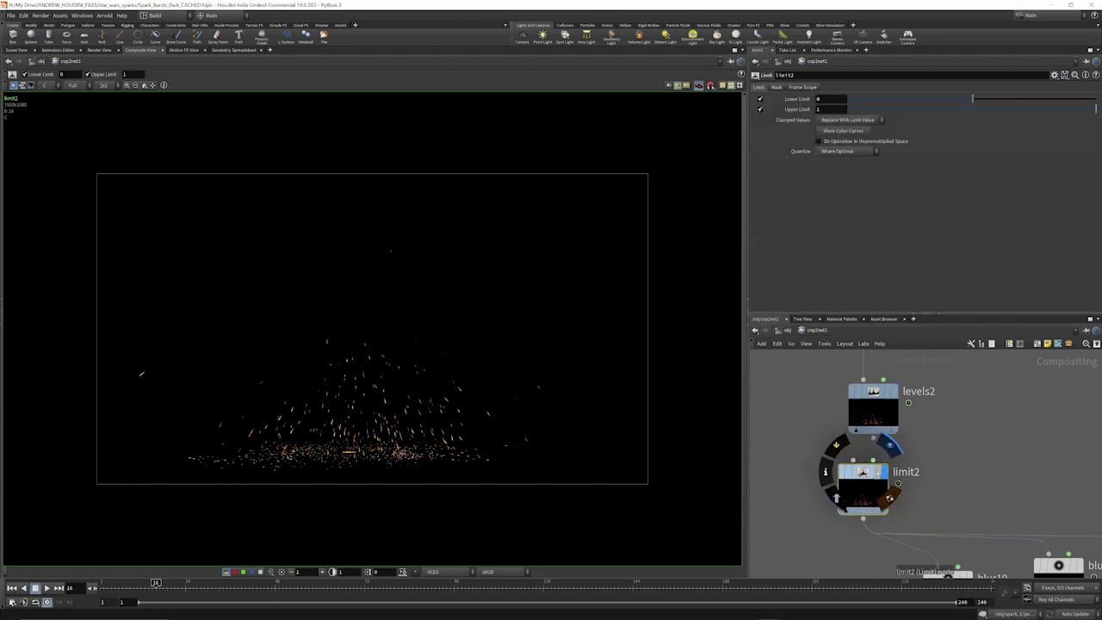
scroll(819, 405, "down", 3)
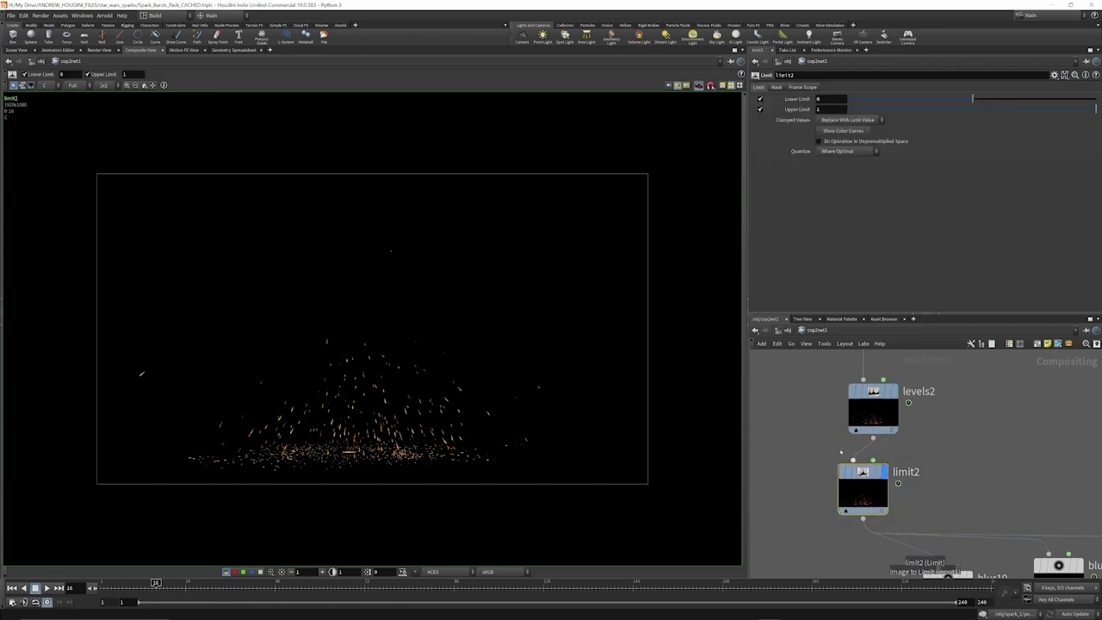
scroll(819, 404, "down", 4)
scroll(859, 455, "up", 5)
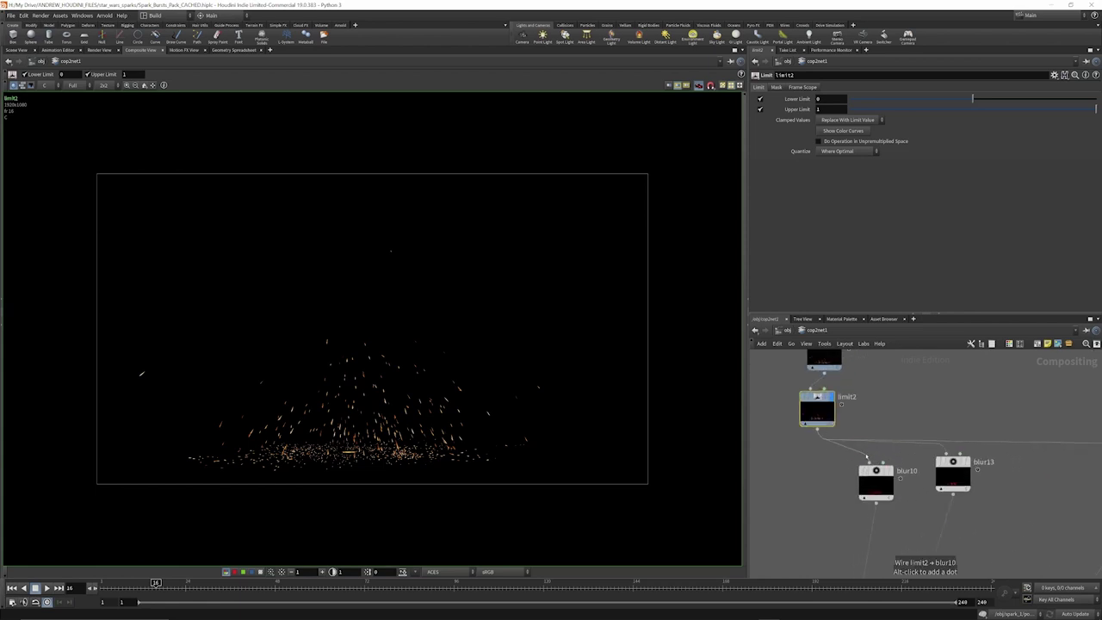
scroll(857, 390, "down", 3)
scroll(883, 451, "up", 4)
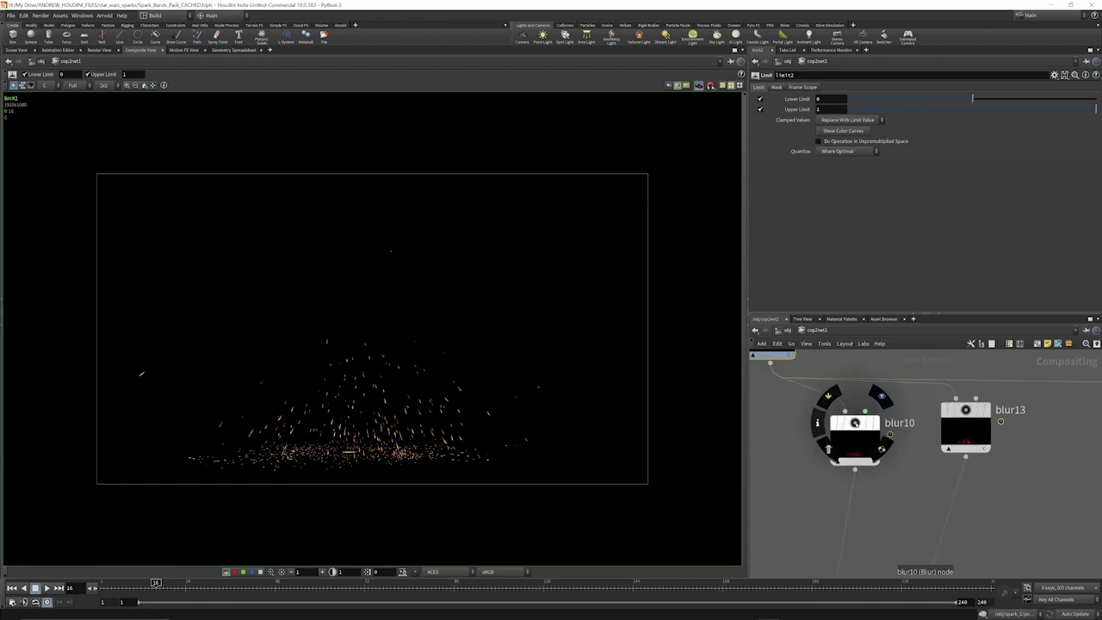
Move blur10 slightly farther from blur13, show its Gaussian blur settings and display its result
left_click_drag(850, 436, 812, 453)
scroll(845, 387, "down", 3)
scroll(840, 404, "up", 3)
scroll(840, 409, "down", 4)
scroll(844, 418, "up", 4)
left_click(814, 418)
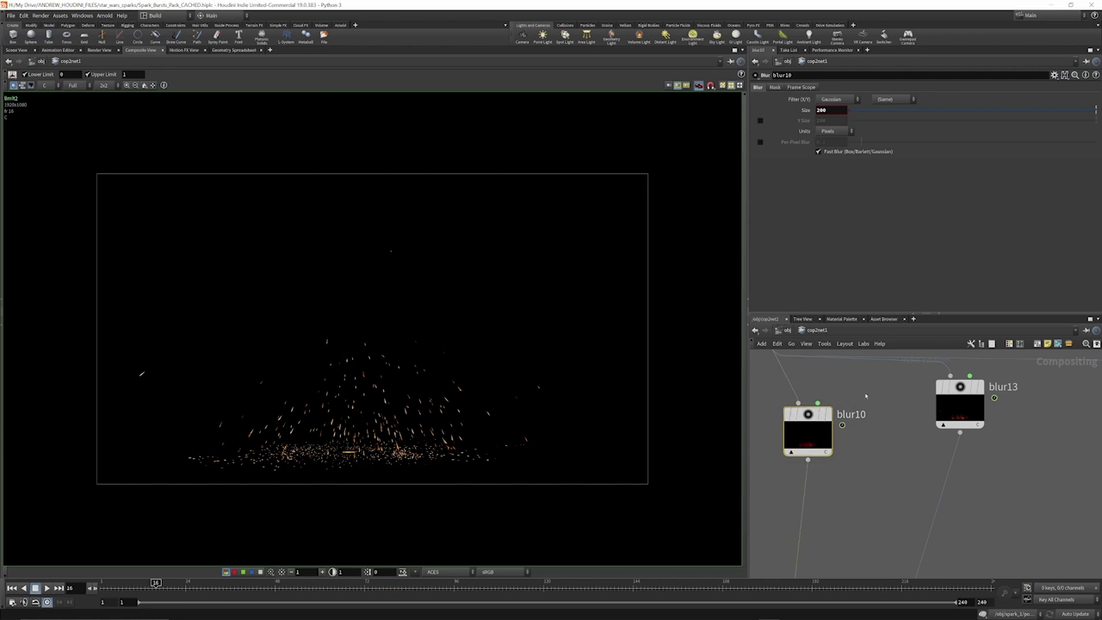
left_click(835, 382)
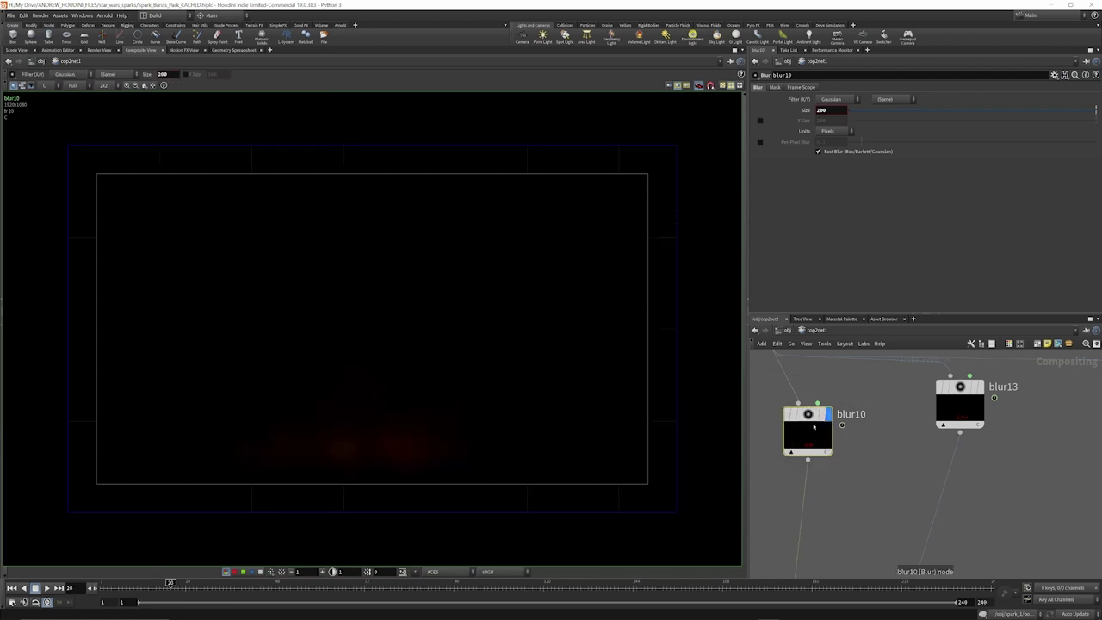
Move blur13 slightly down, display its result and show its blur settings
scroll(908, 398, "down", 3)
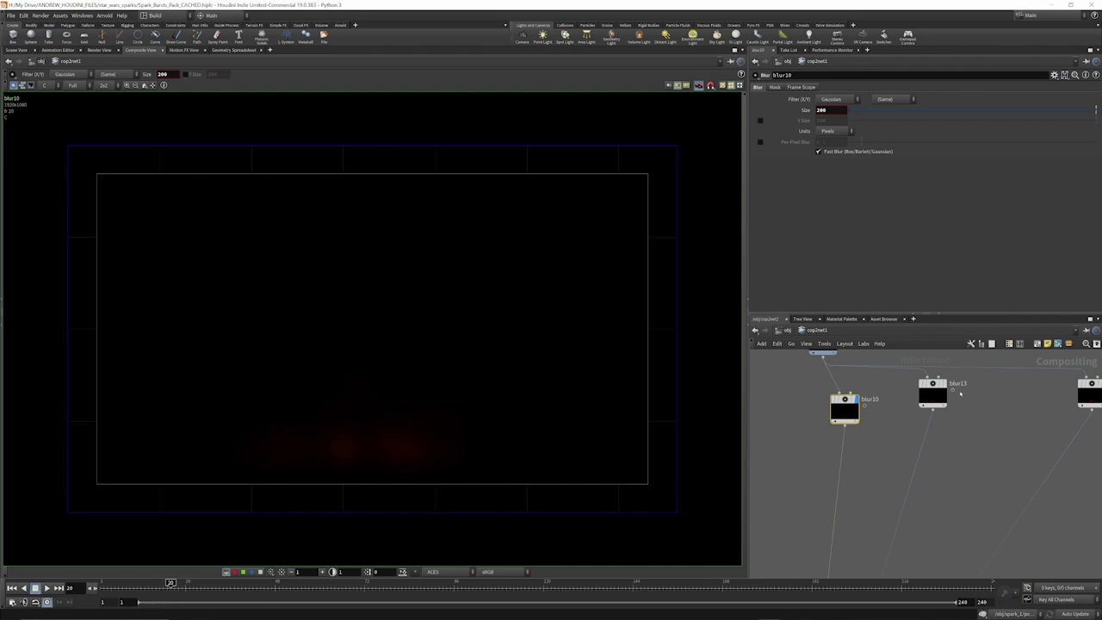
scroll(962, 394, "up", 3)
left_click_drag(918, 391, 919, 405)
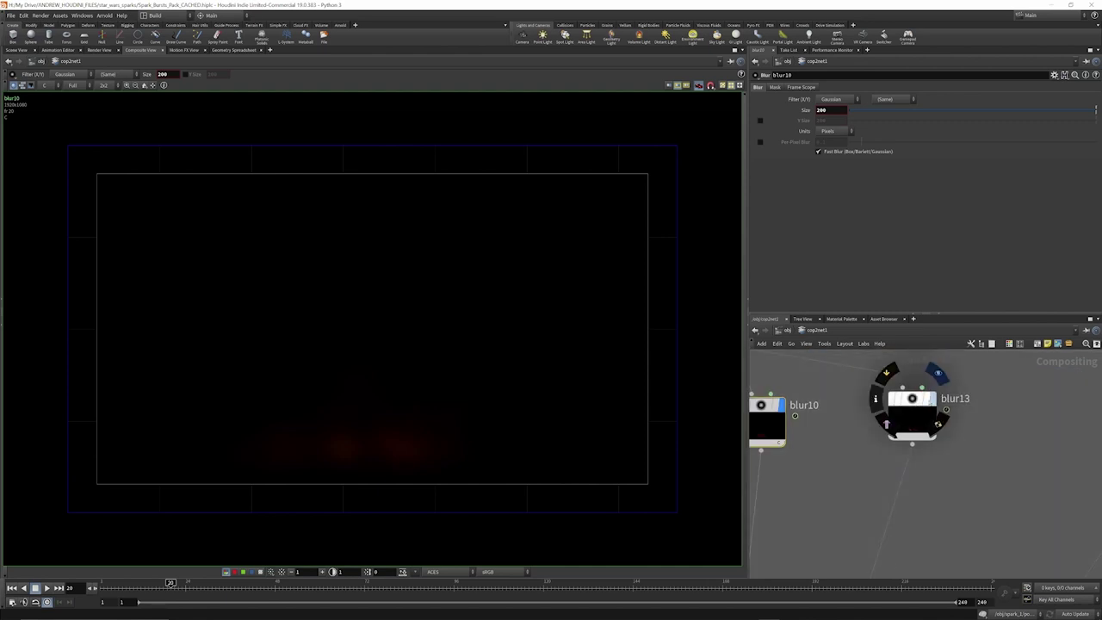
left_click(933, 401)
left_click(915, 402)
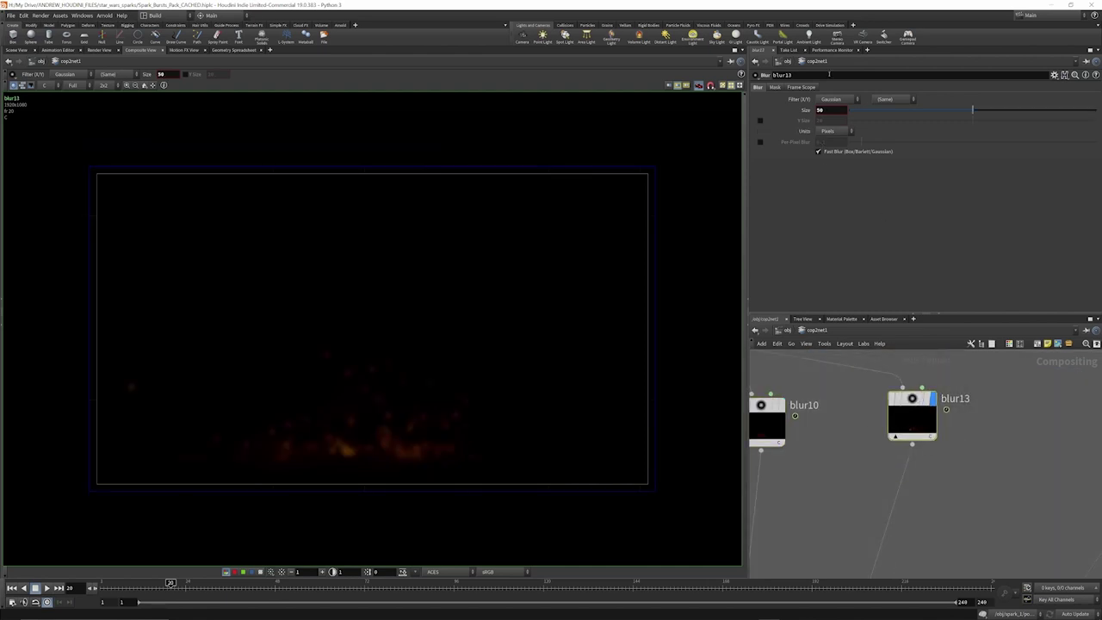
Try a copy of blur13 with a blur size of 100 beside the original, and delete the copy
left_click_drag(918, 406, 845, 415, "alt")
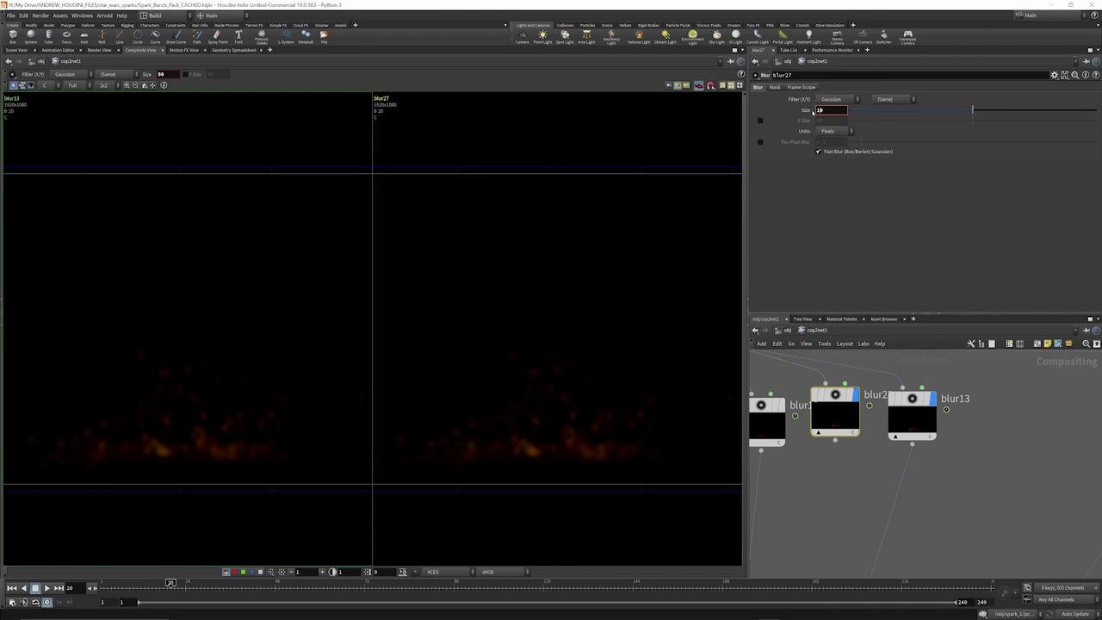
key("Return")
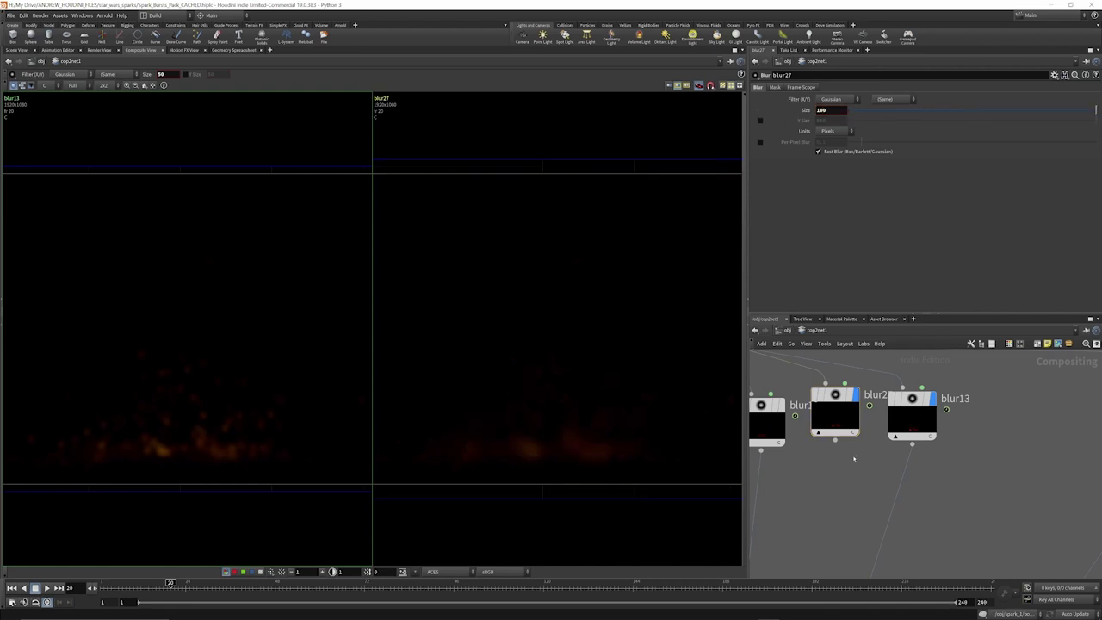
scroll(840, 398, "down", 4)
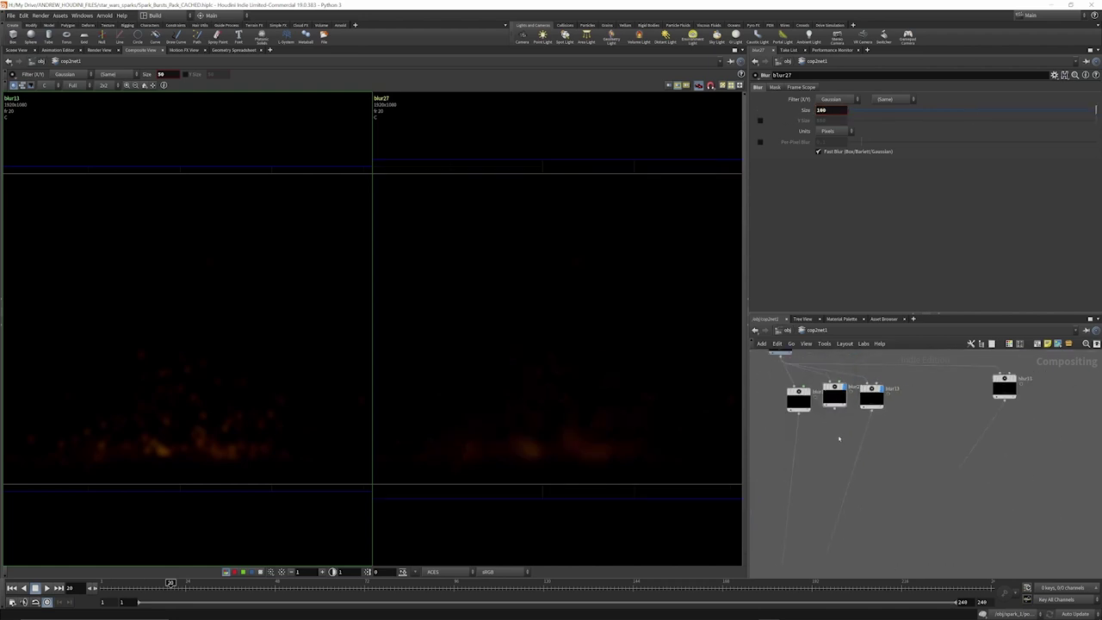
key("Delete")
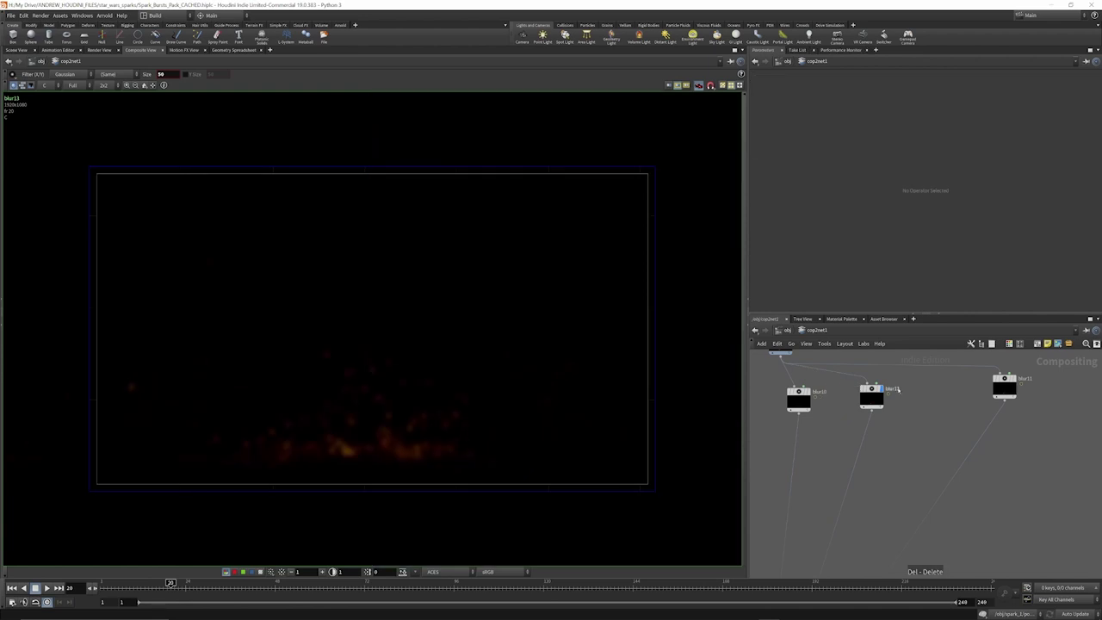
Recheck blur13's settings, move blur11 closer to it and display blur11's result
left_click(873, 395)
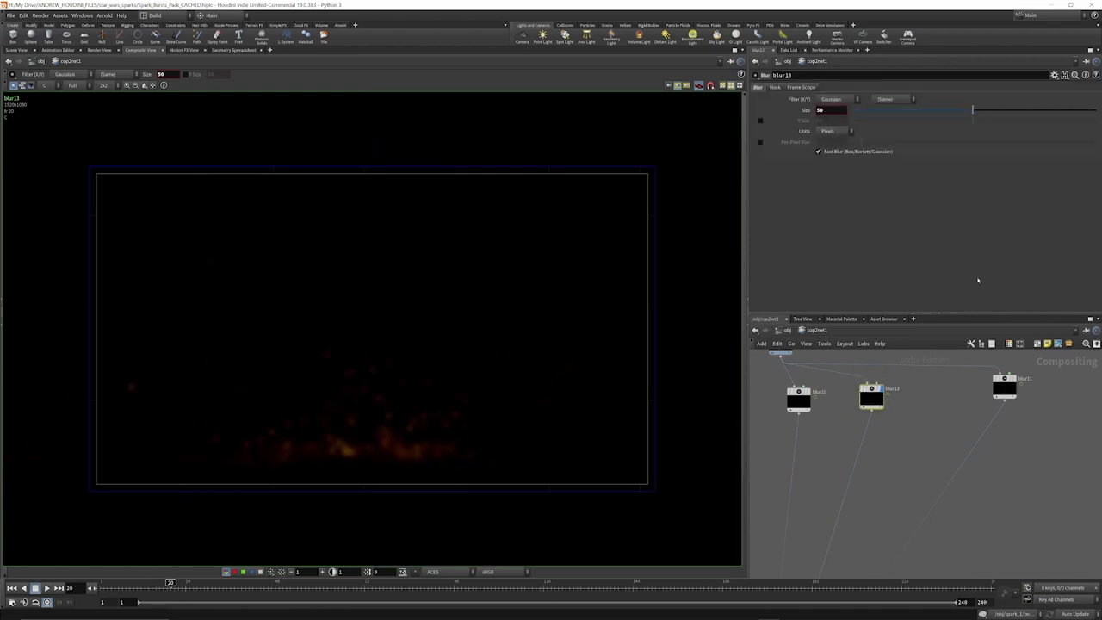
left_click_drag(1008, 382, 967, 385)
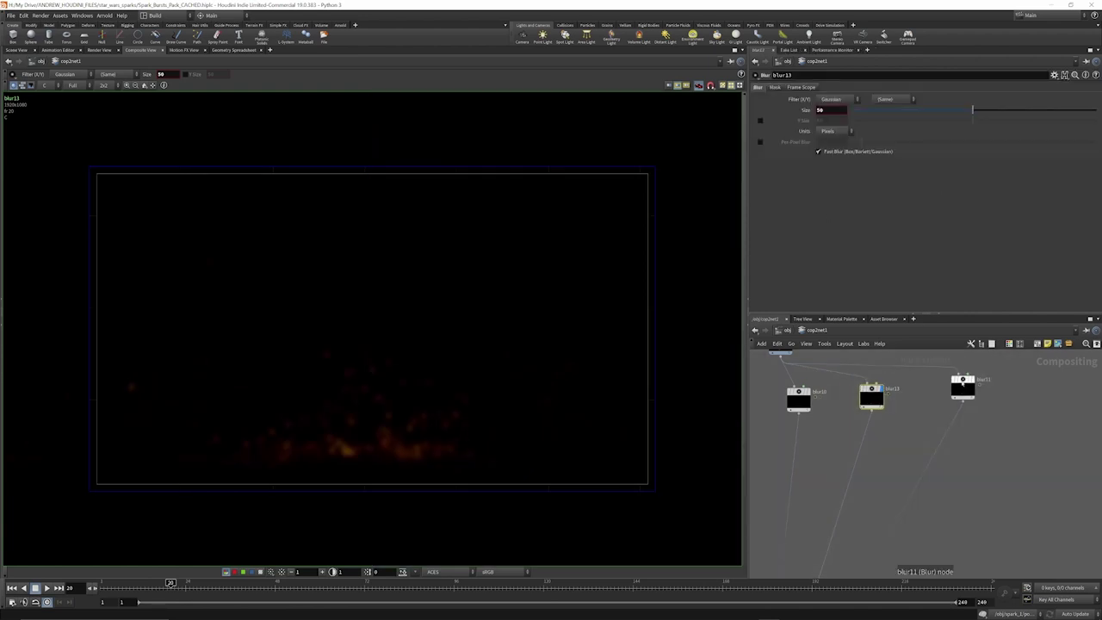
left_click(975, 368)
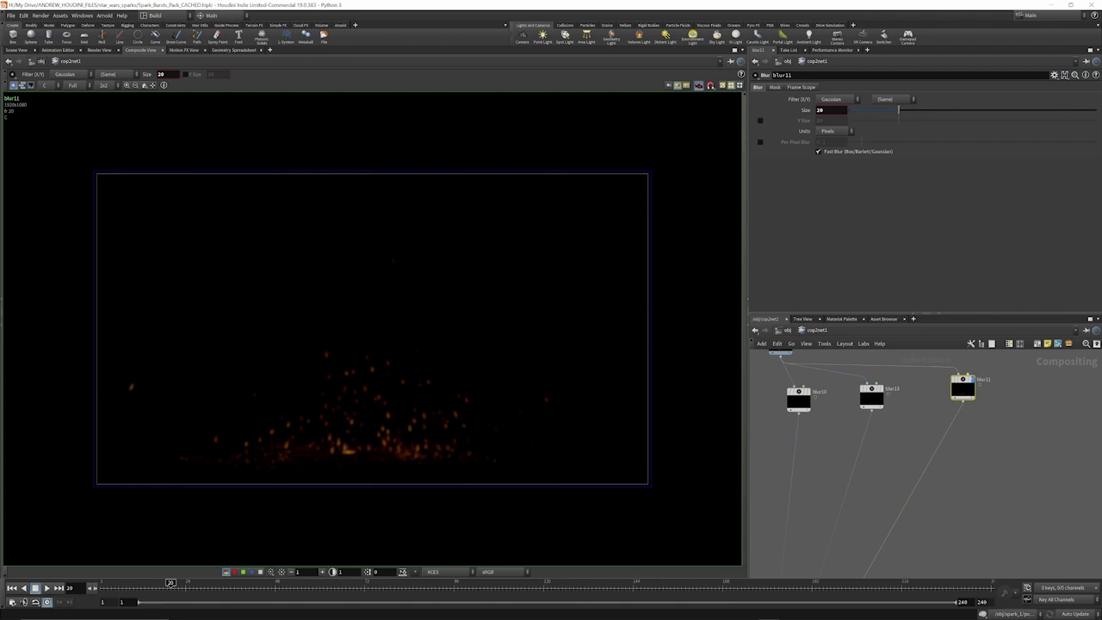
Follow the three blur branches down to layer1 and return to display the unblurred add2 result
scroll(956, 371, "down", 5)
scroll(896, 498, "up", 6)
scroll(886, 512, "up", 1)
left_click_drag(871, 496, 876, 466)
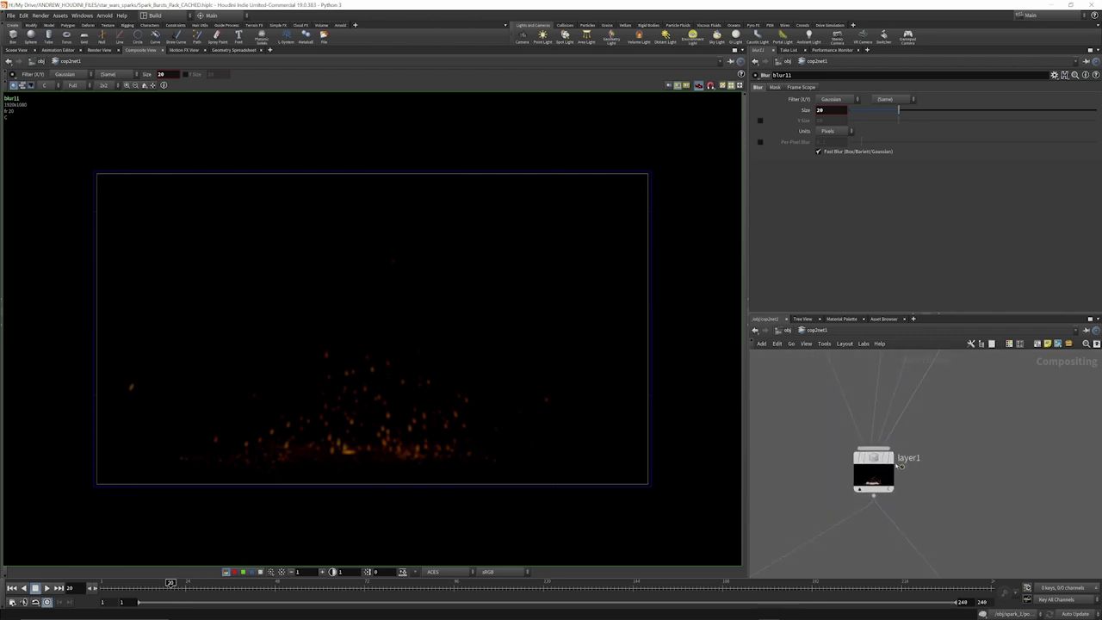
mouse_move(902, 466)
scroll(900, 478, "down", 5)
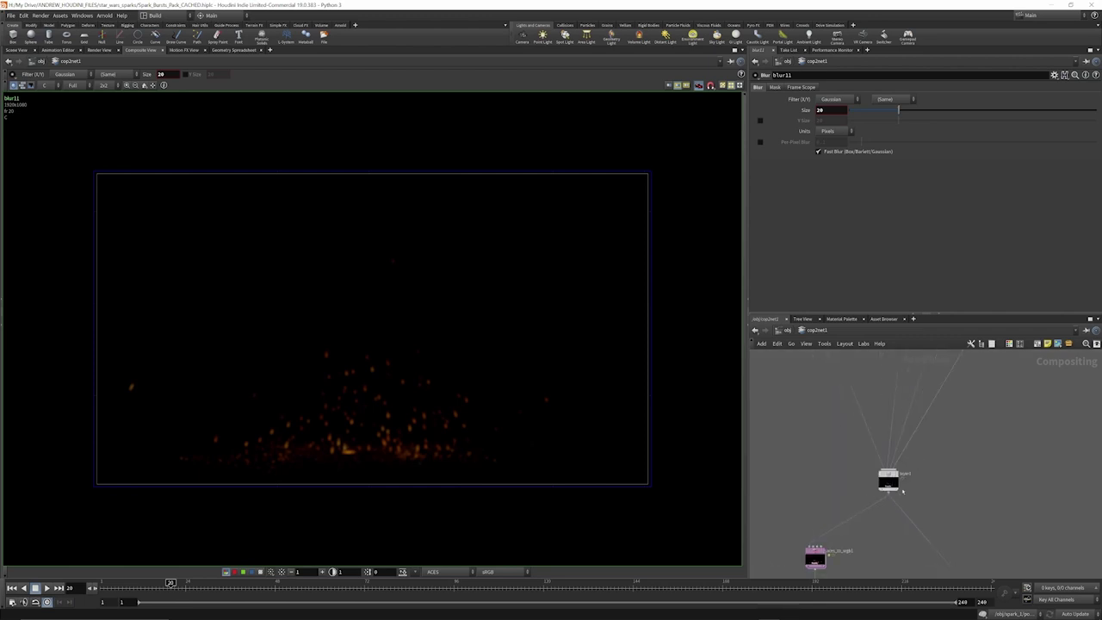
scroll(896, 475, "down", 1)
scroll(854, 363, "up", 8)
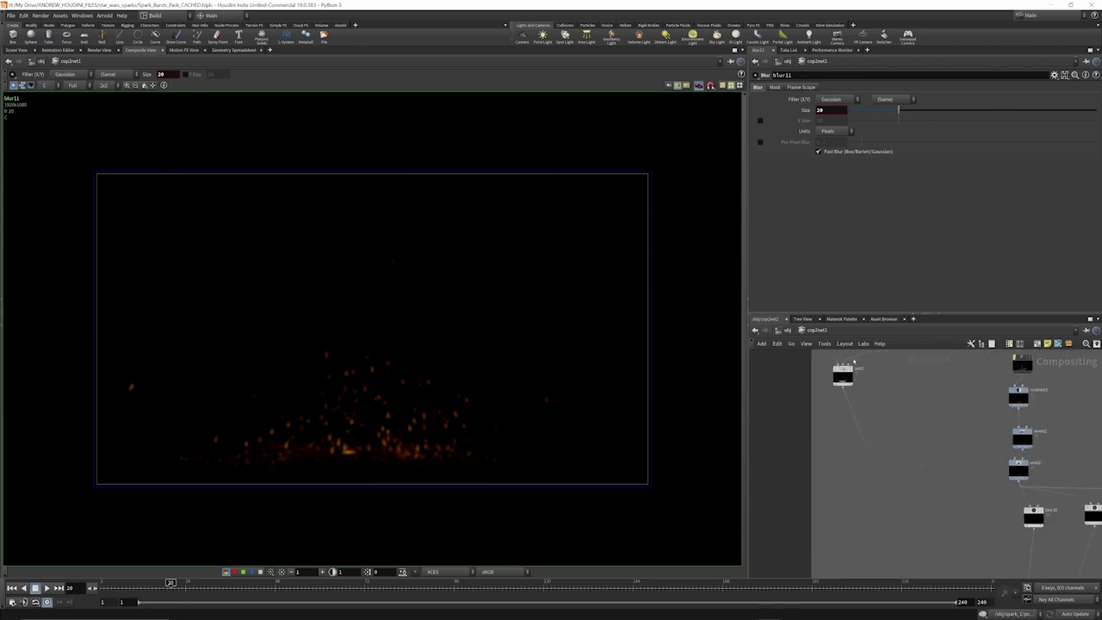
left_click(852, 360)
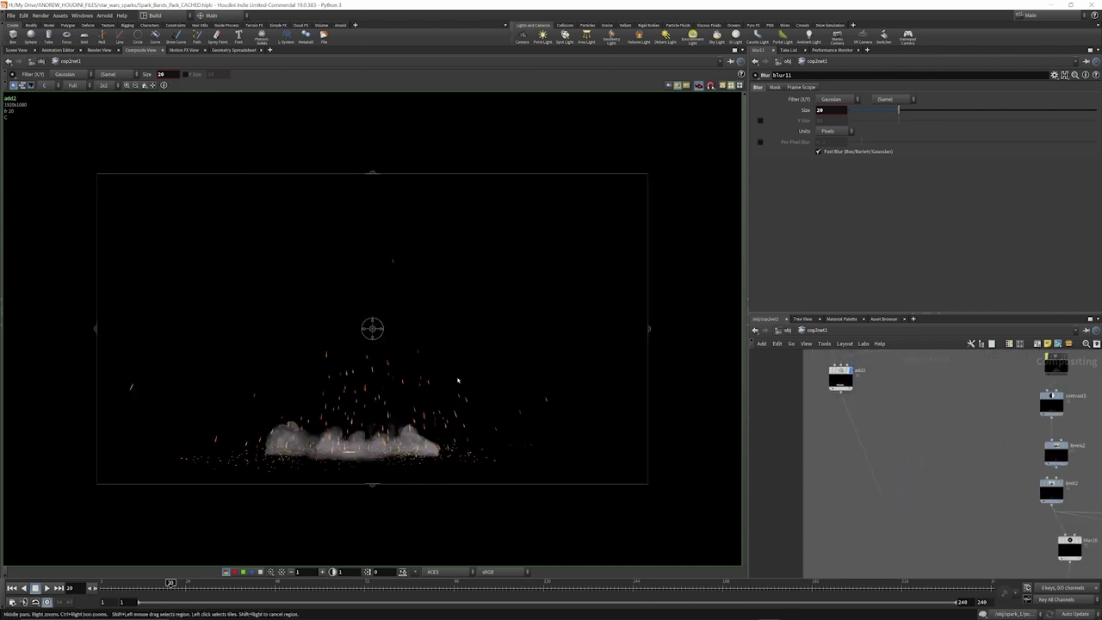
Display layer1's combined result for comparison and examine its global operation and per-layer transform settings
scroll(882, 376, "down", 5)
scroll(881, 377, "up", 5)
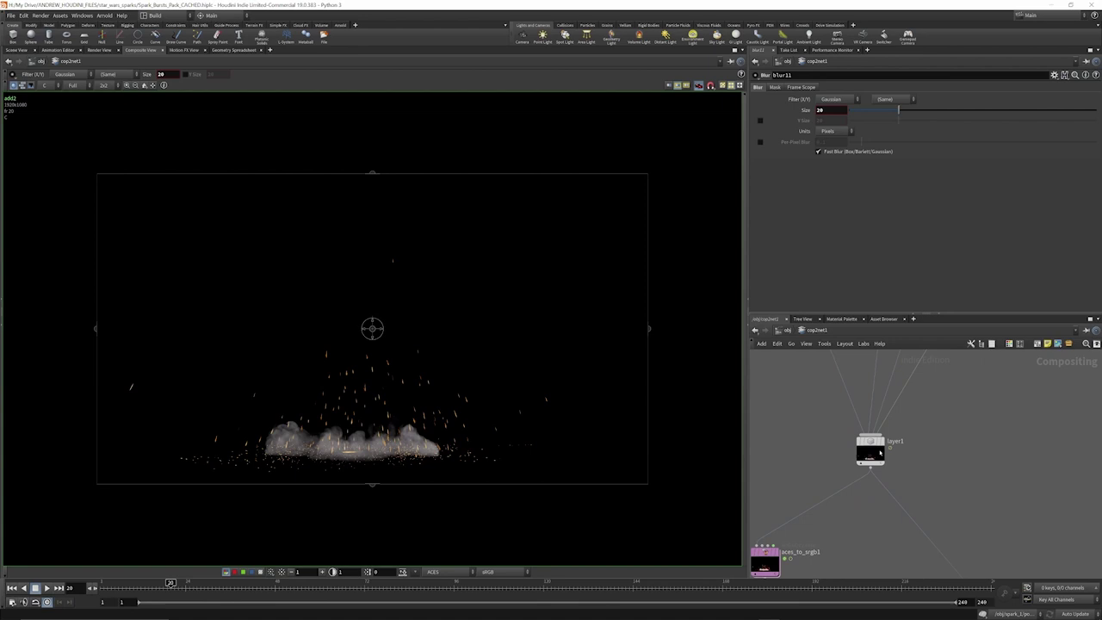
left_click(870, 441)
scroll(867, 439, "down", 3)
scroll(861, 433, "up", 3)
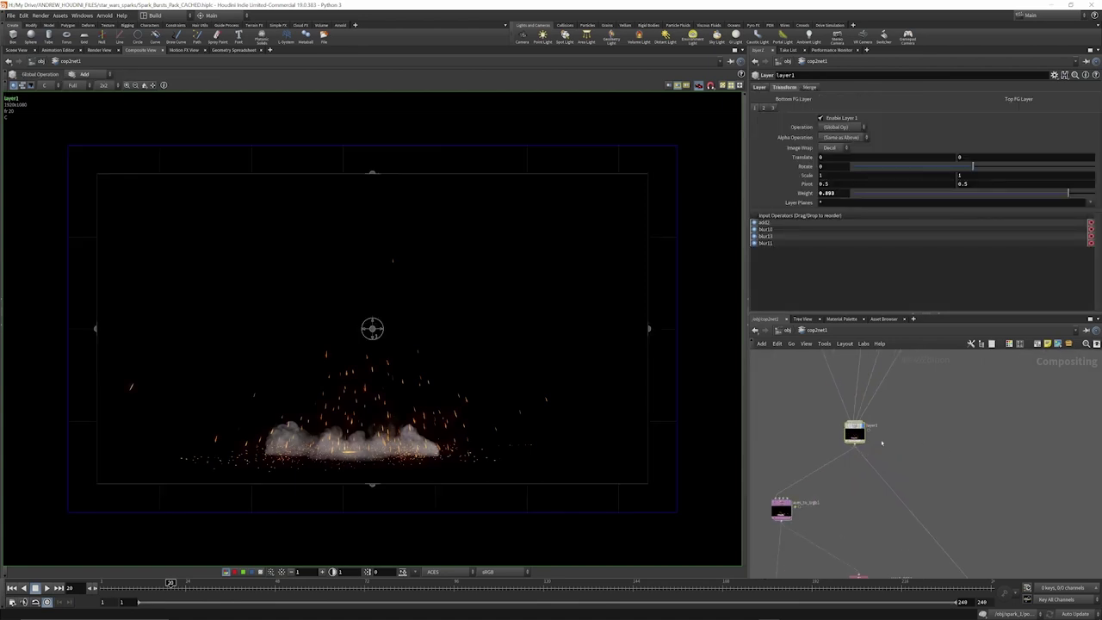
left_click(761, 88)
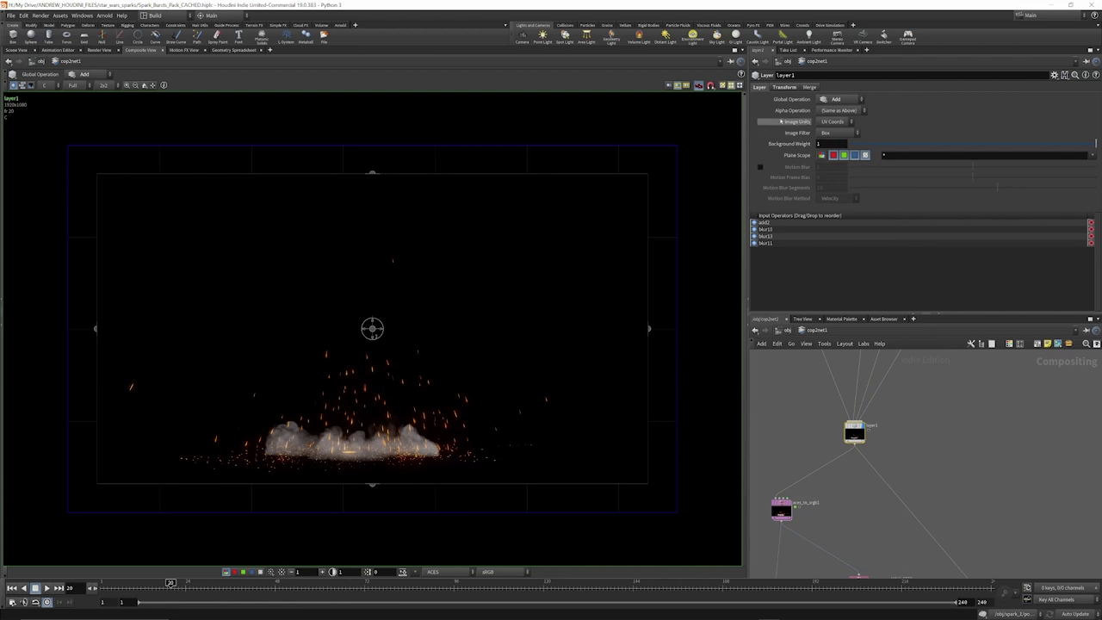
left_click(783, 88)
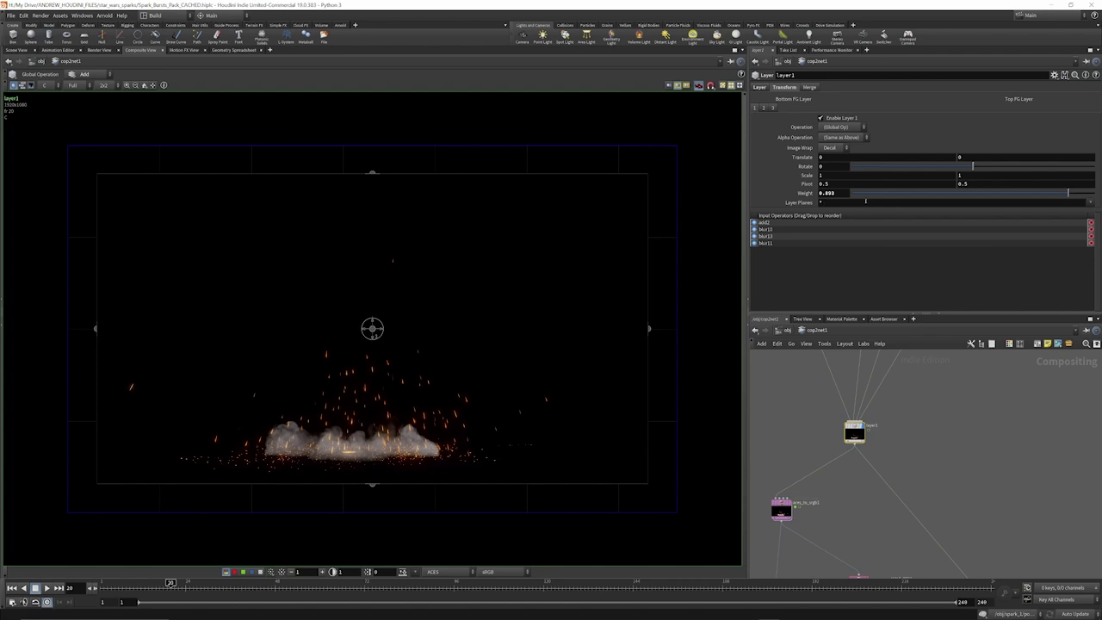
Show the settings of blur10, the first blur feeding layer1
scroll(887, 486, "down", 4)
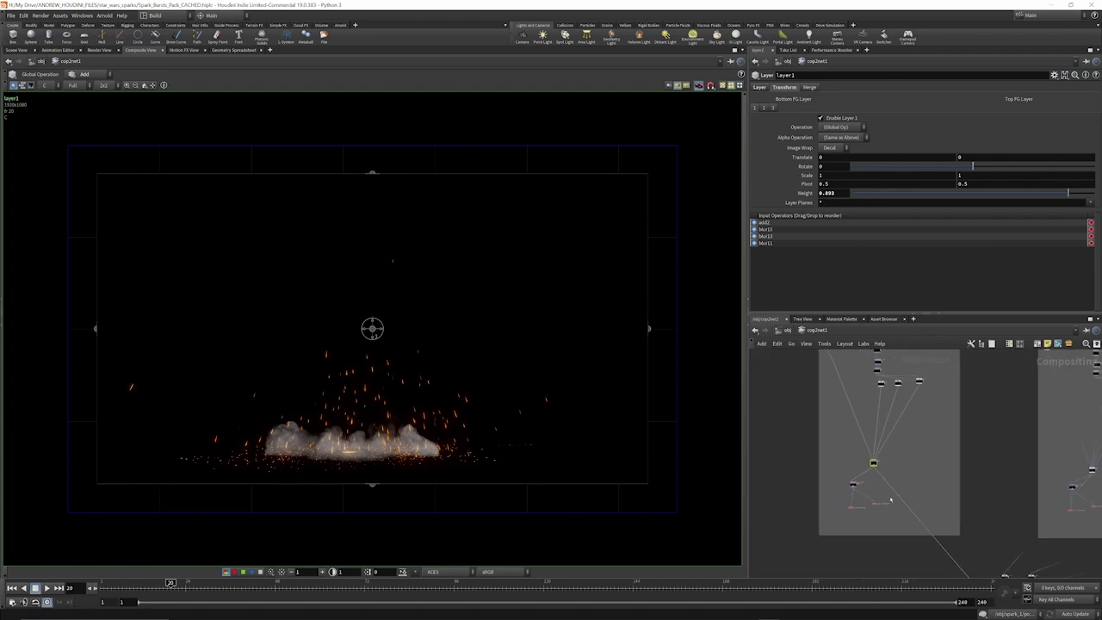
scroll(885, 408, "up", 4)
left_click(875, 378)
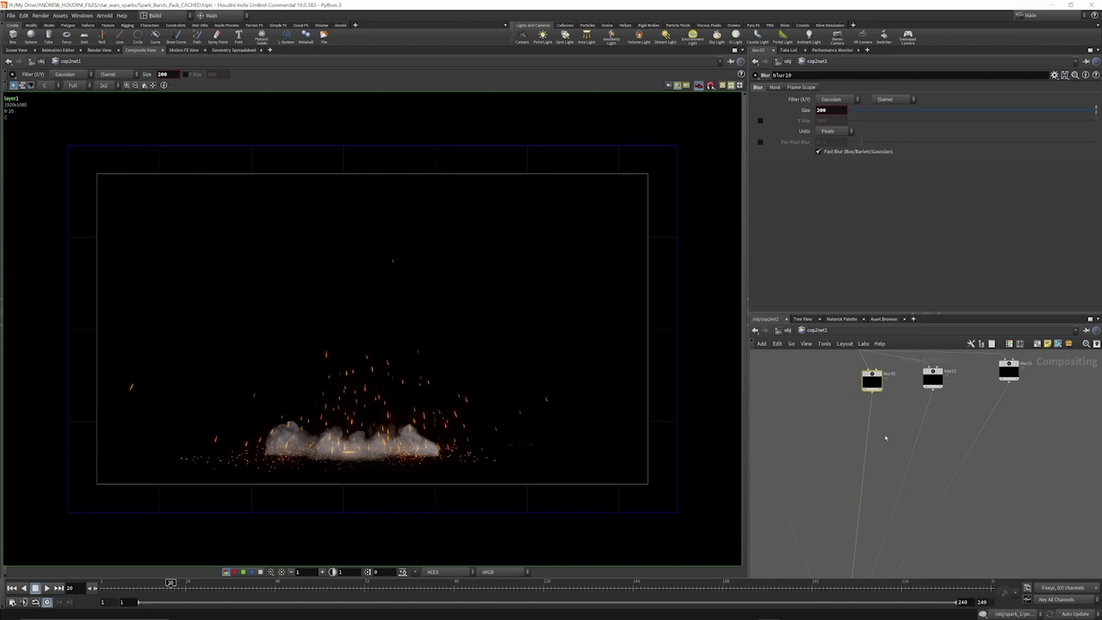
Try a weight of 0.129 for layer1's first foreground layer and set it to 0.915
scroll(855, 446, "down", 3)
scroll(880, 416, "down", 4)
scroll(880, 487, "up", 6)
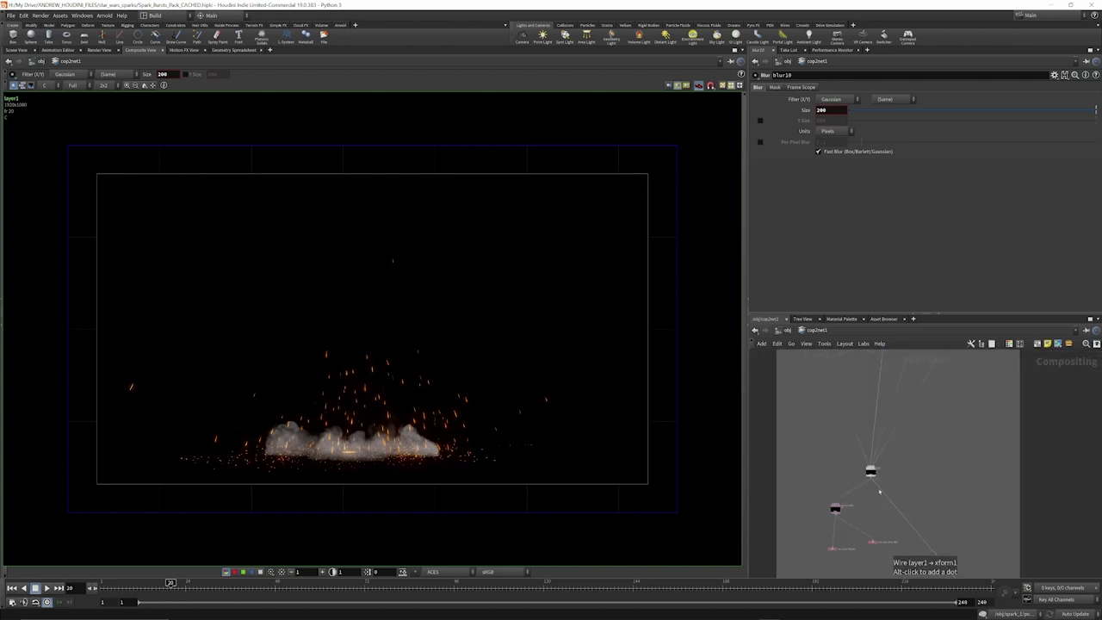
left_click(867, 455)
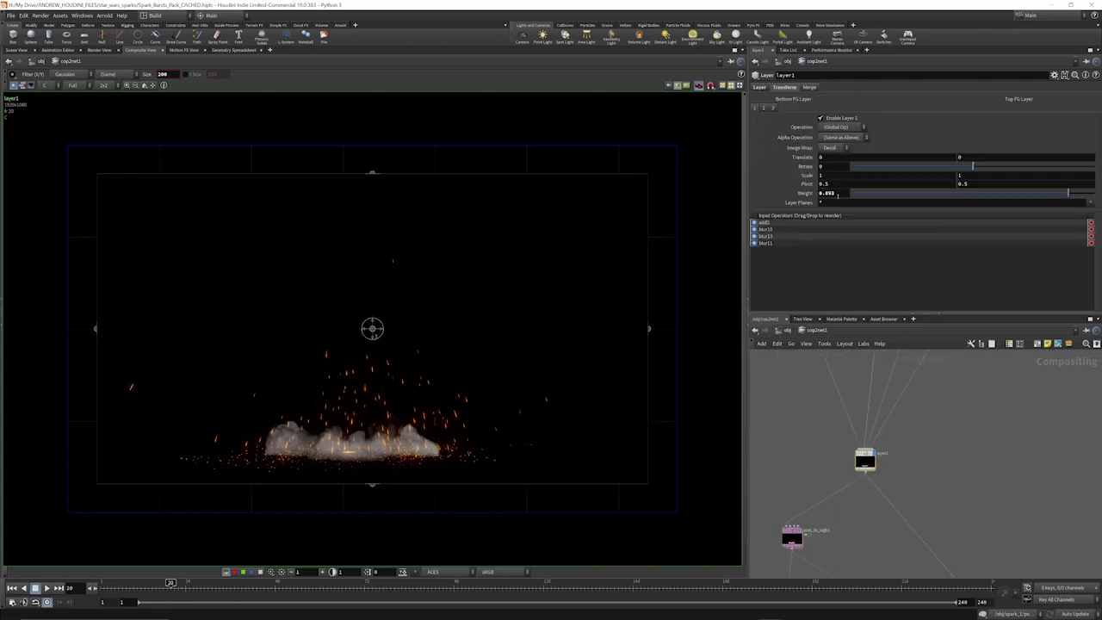
left_click_drag(1068, 193, 884, 199)
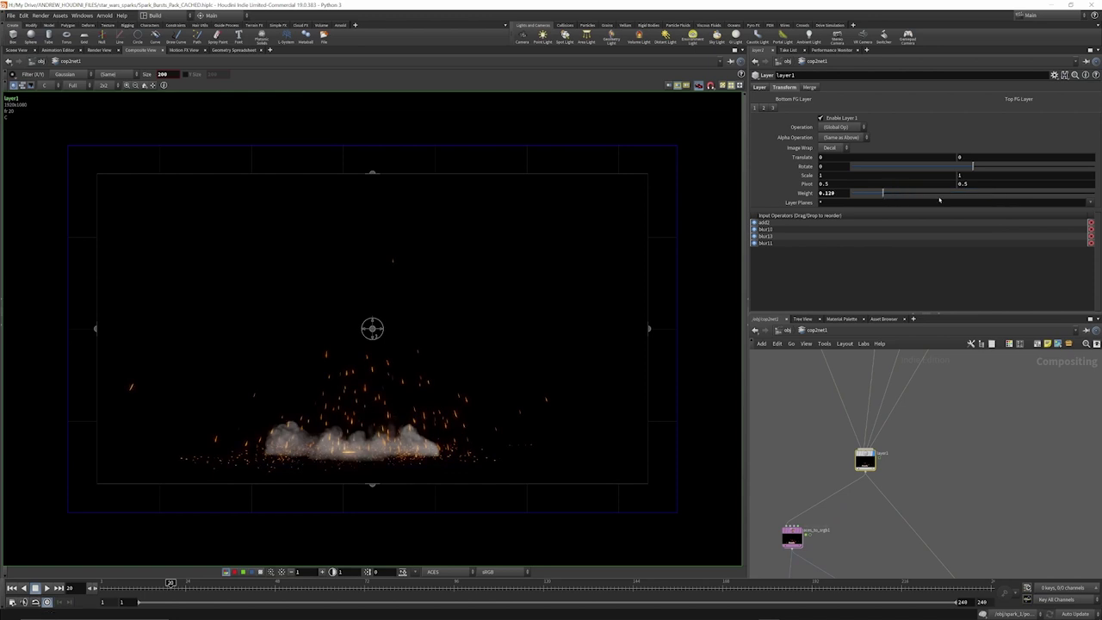
left_click(1058, 196)
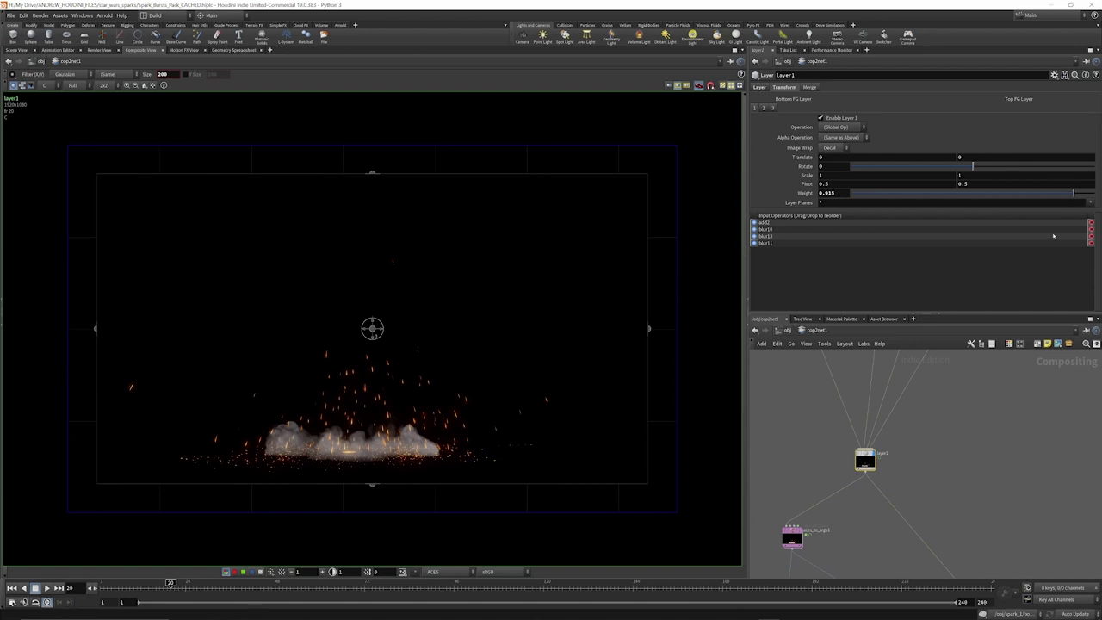
Show the blur size settings of blur13 and blur11, and bring the neighbouring burst node groups into sight
scroll(853, 466, "down", 5)
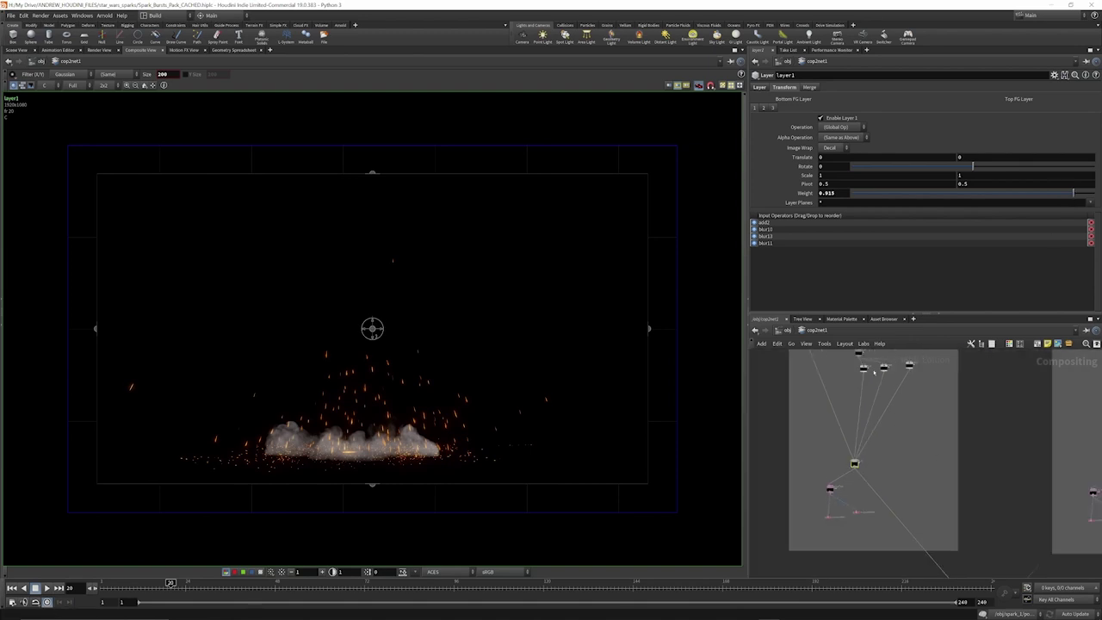
scroll(874, 372, "up", 3)
left_click(892, 366)
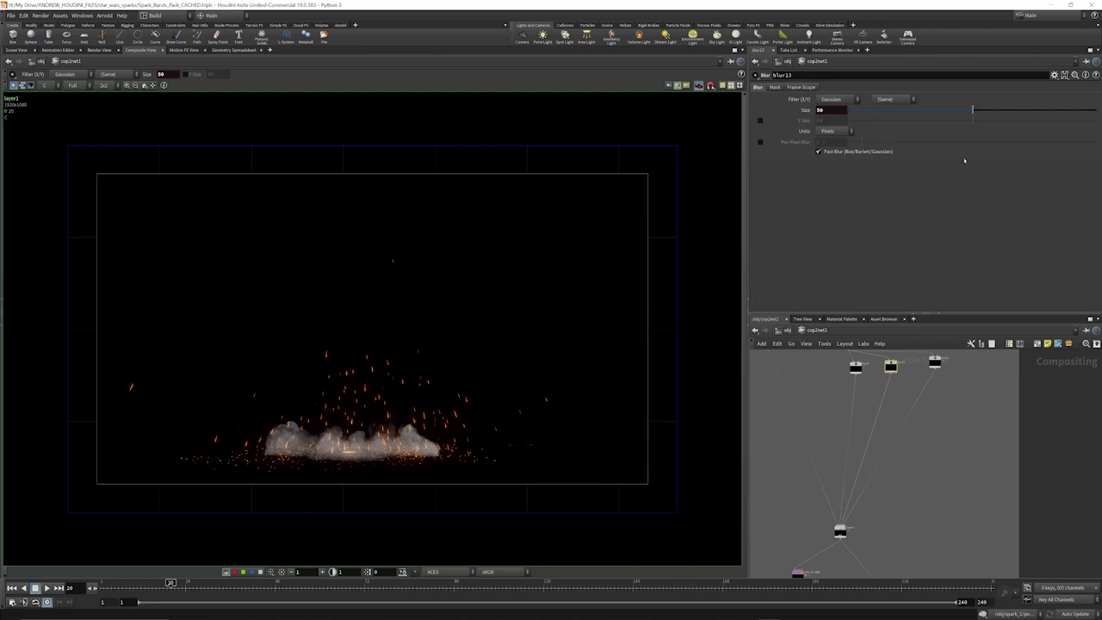
left_click(935, 362)
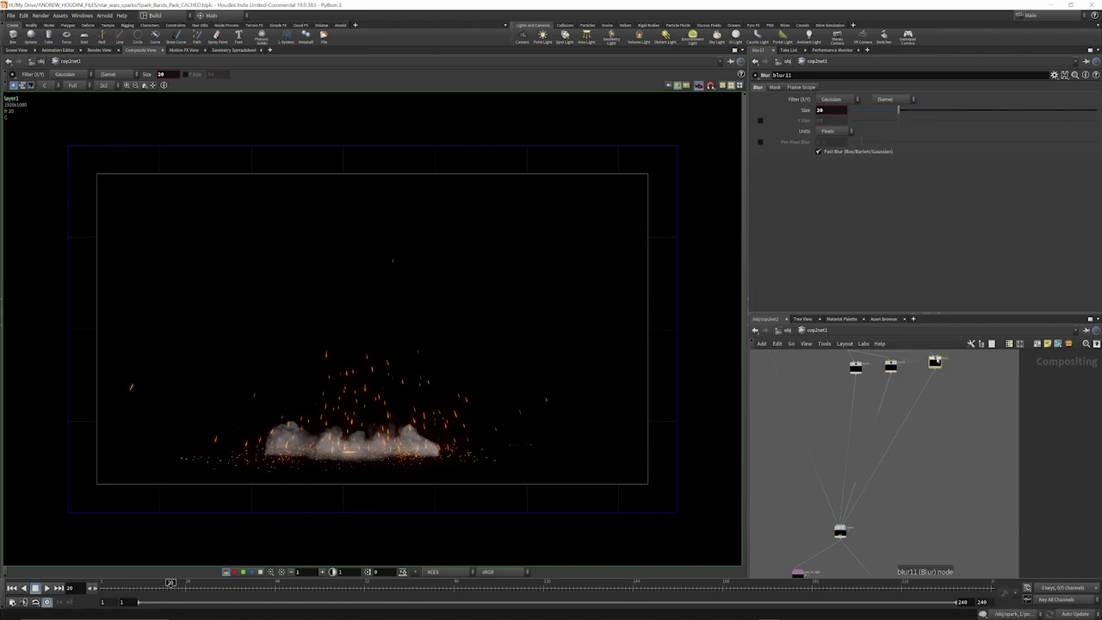
scroll(881, 429, "down", 5)
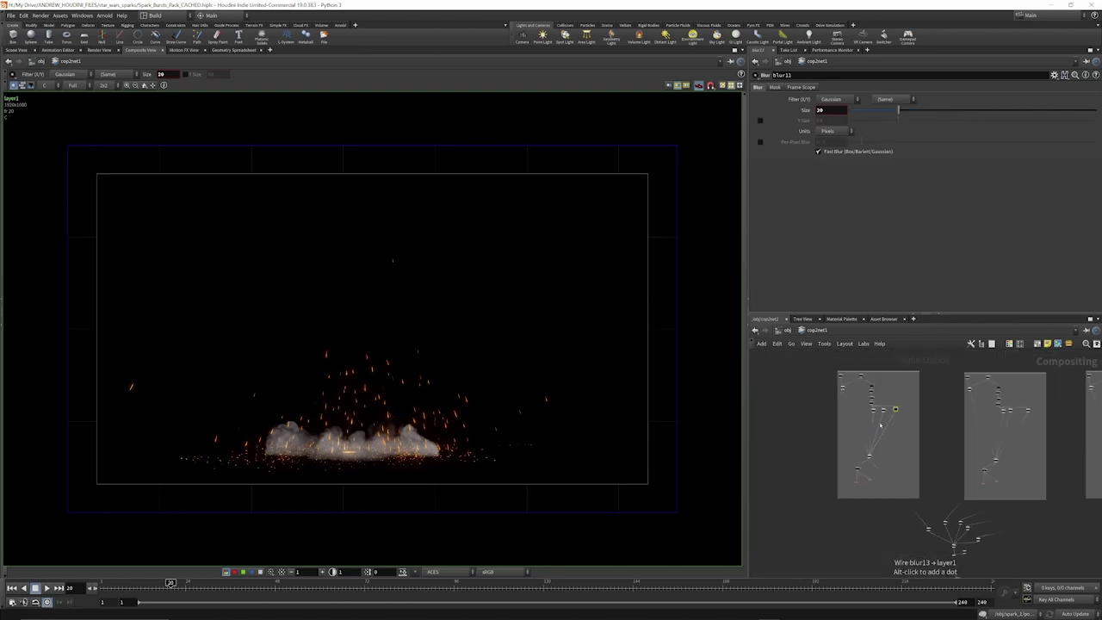
Go inside the aces_to_srgb1 filter and examine its node chain from global1 onwards
scroll(857, 479, "up", 5)
scroll(855, 477, "up", 3)
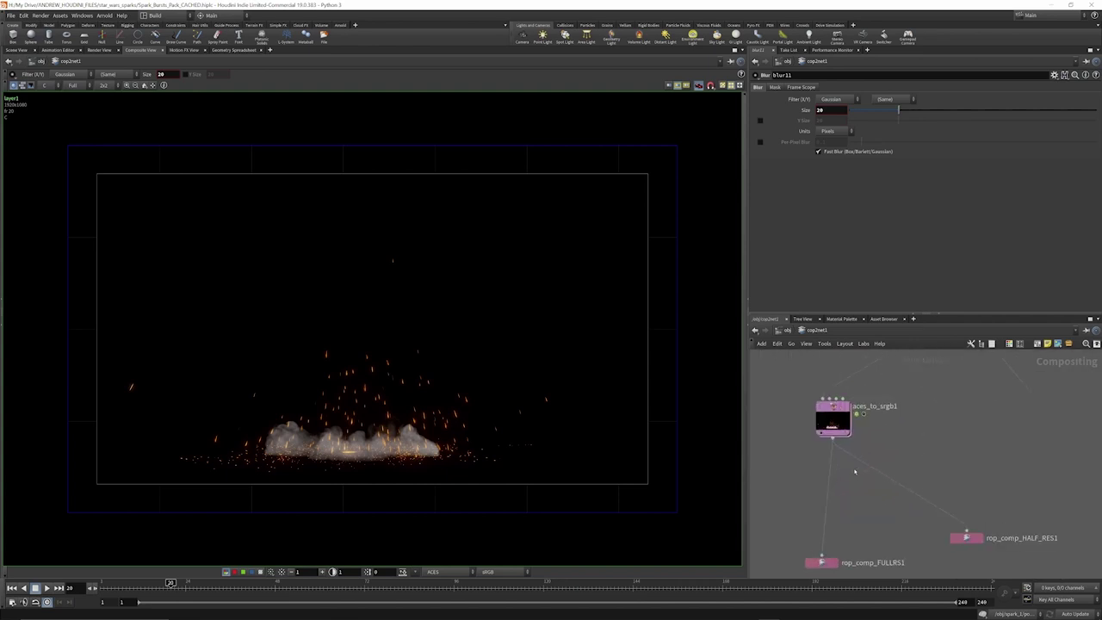
scroll(901, 404, "up", 2)
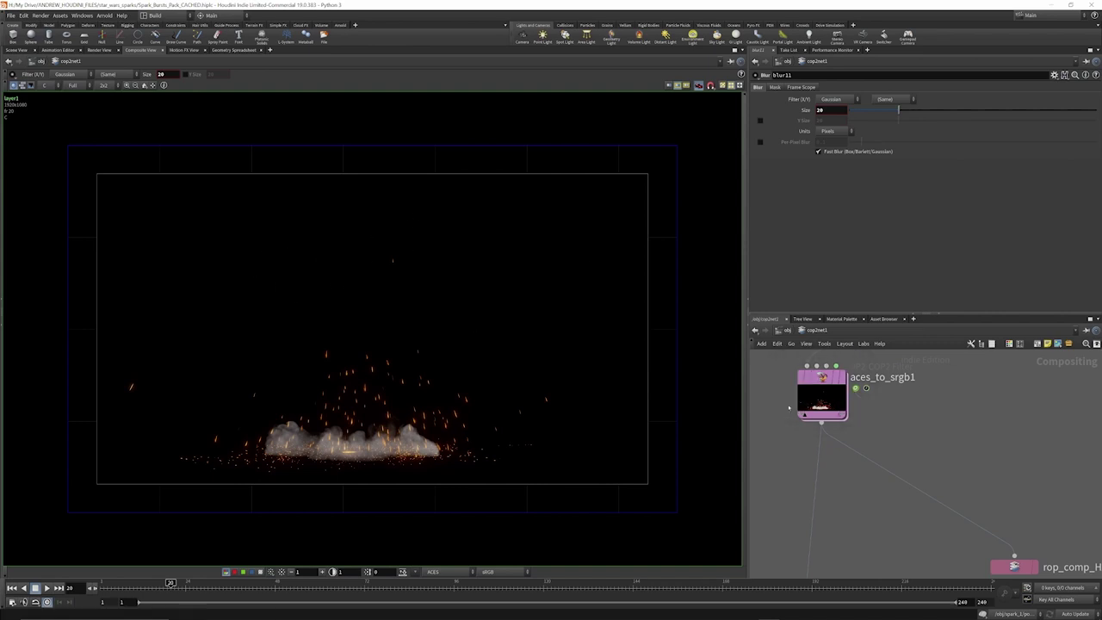
mouse_move(822, 396)
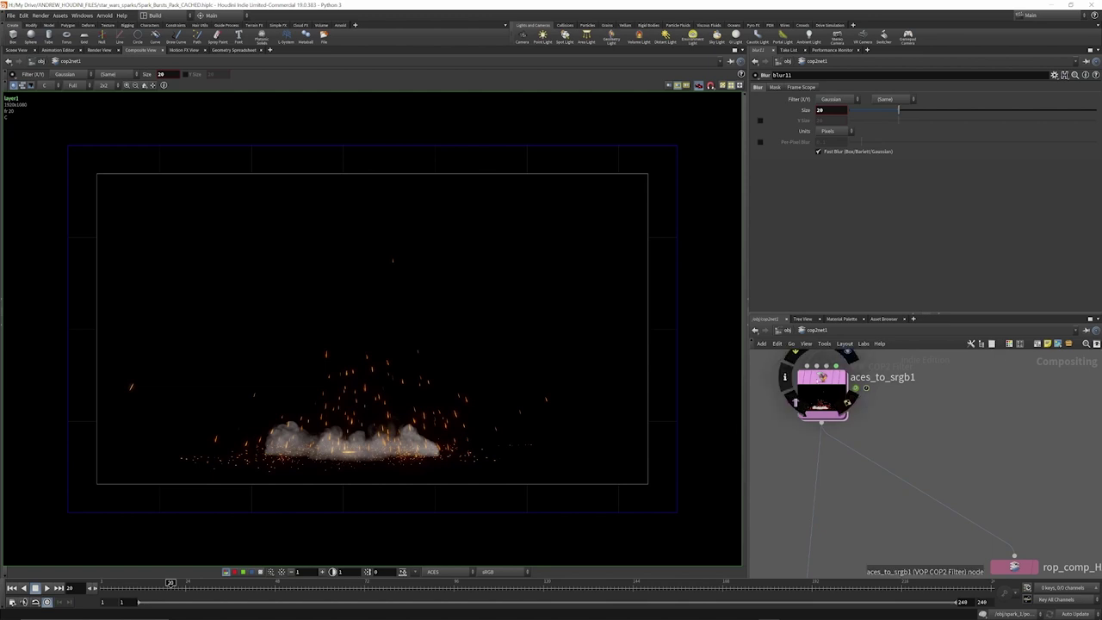
double_click(823, 396)
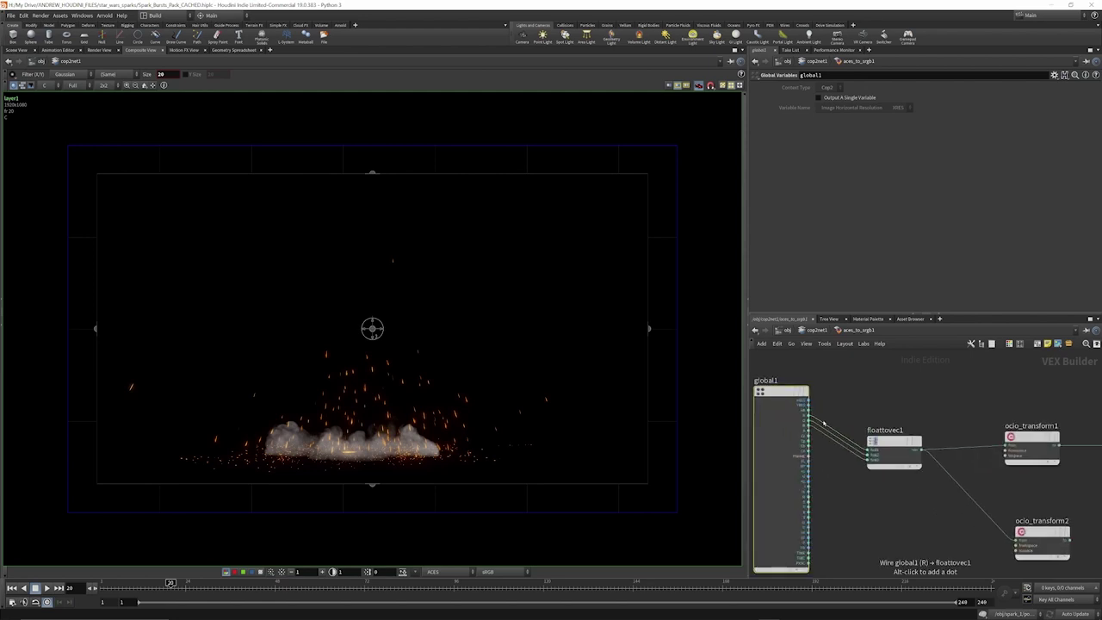
scroll(804, 397, "up", 3)
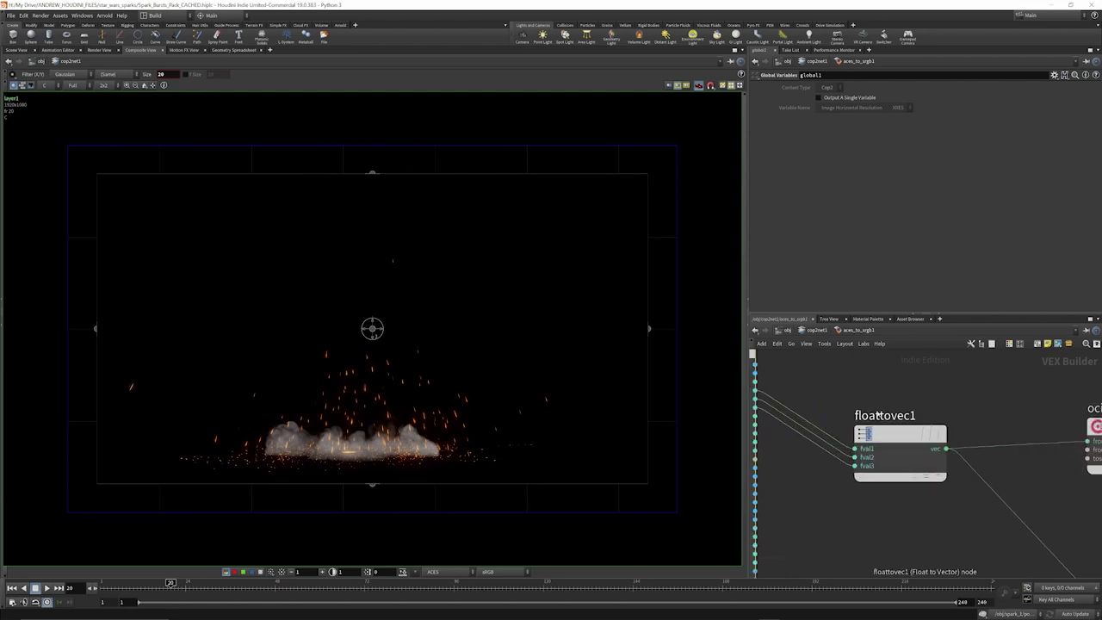
scroll(822, 386, "down", 5)
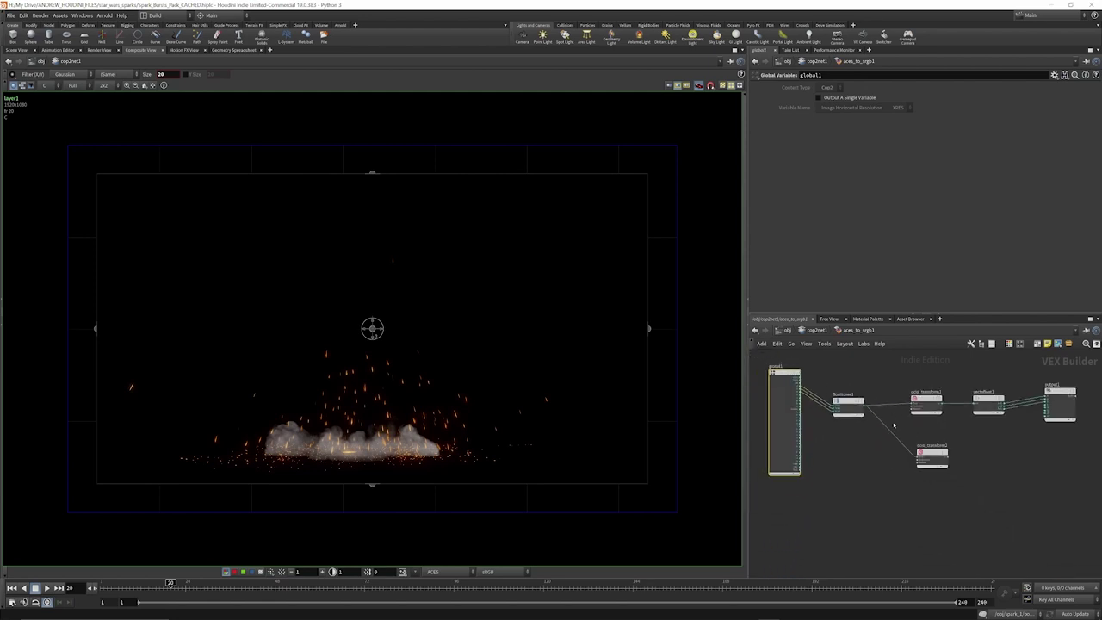
Delete the unused ocio_transform2 node that branches off floattovec1
scroll(872, 517, "up", 4)
left_click_drag(871, 521, 870, 521)
key("Delete")
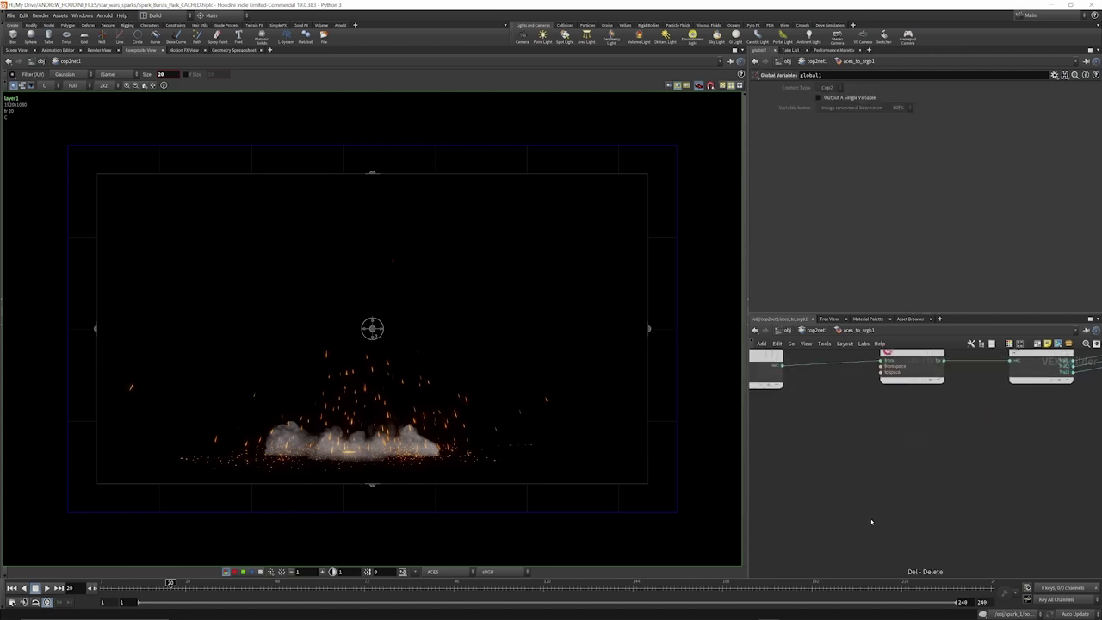
Examine ocio_transform1's from and to colour spaces and the chain through vectofloat1 to output1
scroll(872, 521, "down", 3)
scroll(917, 391, "up", 1)
scroll(879, 443, "up", 3)
left_click(869, 454)
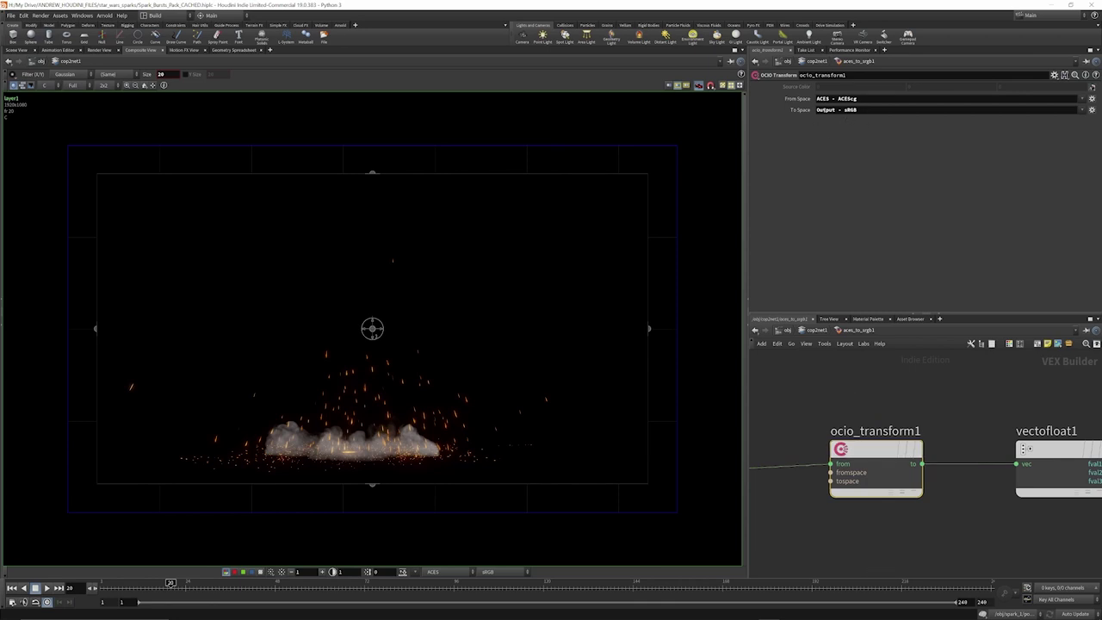
scroll(800, 411, "down", 5)
scroll(899, 428, "up", 3)
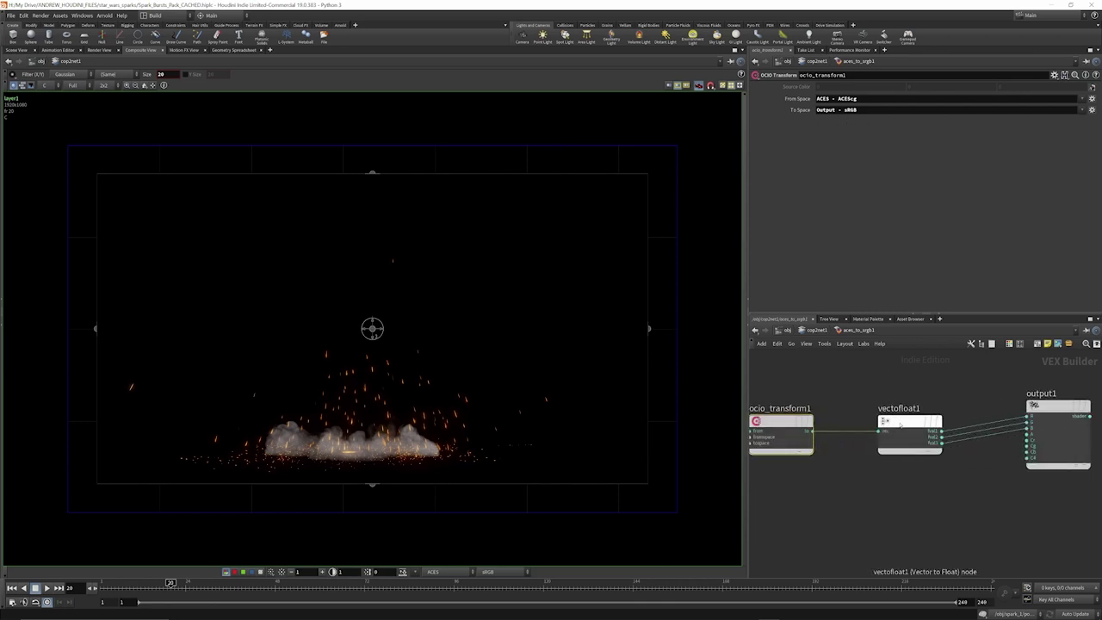
scroll(939, 422, "down", 2)
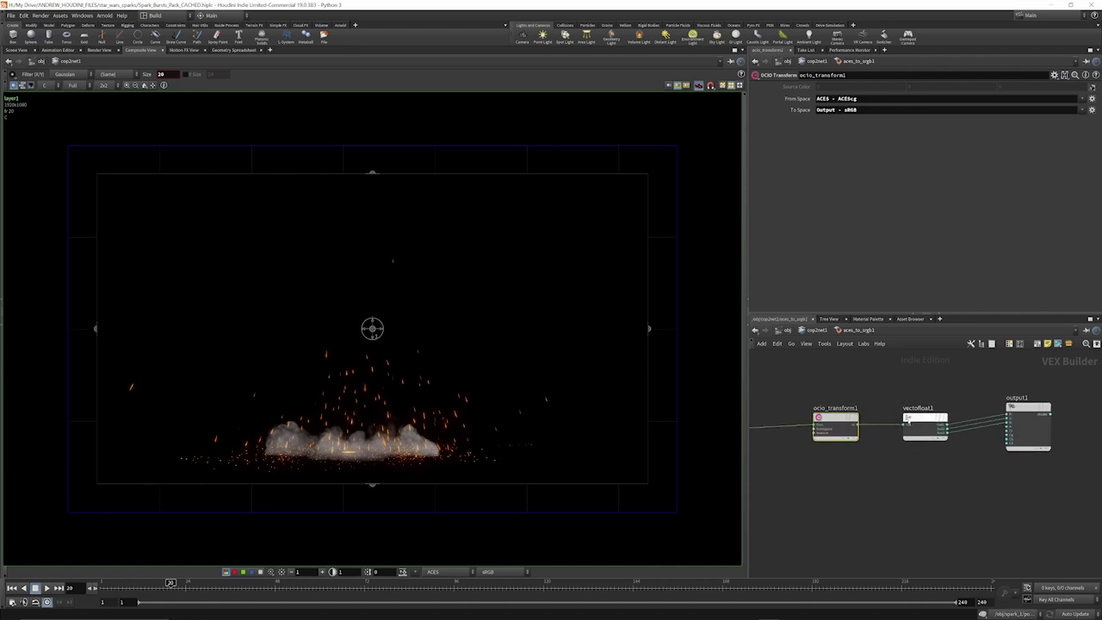
scroll(929, 427, "up", 3)
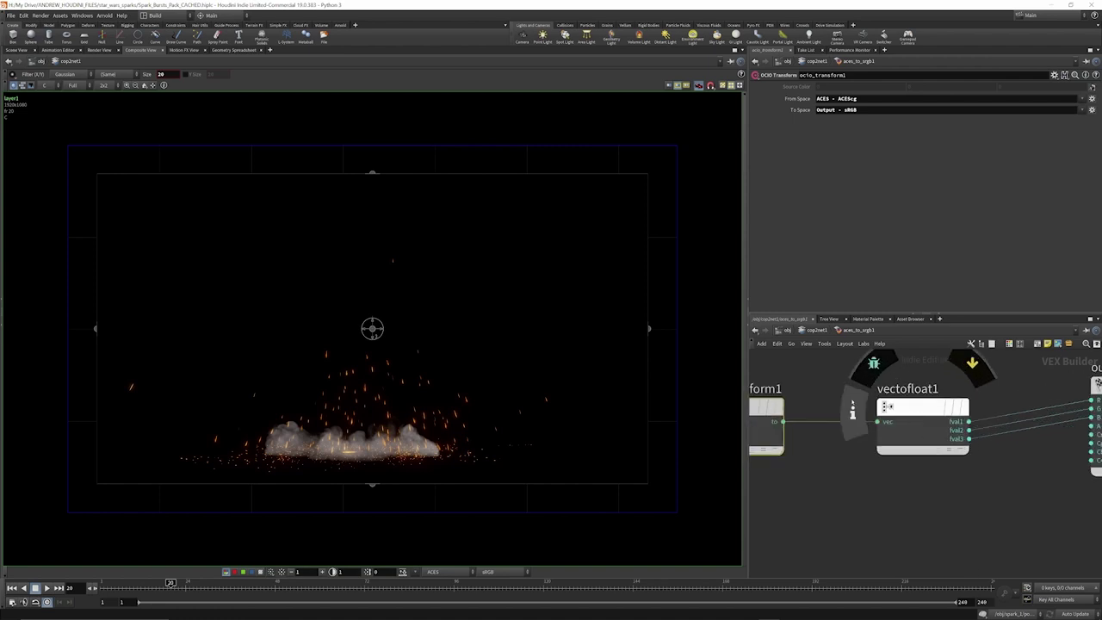
scroll(929, 427, "down", 2)
scroll(981, 398, "up", 3)
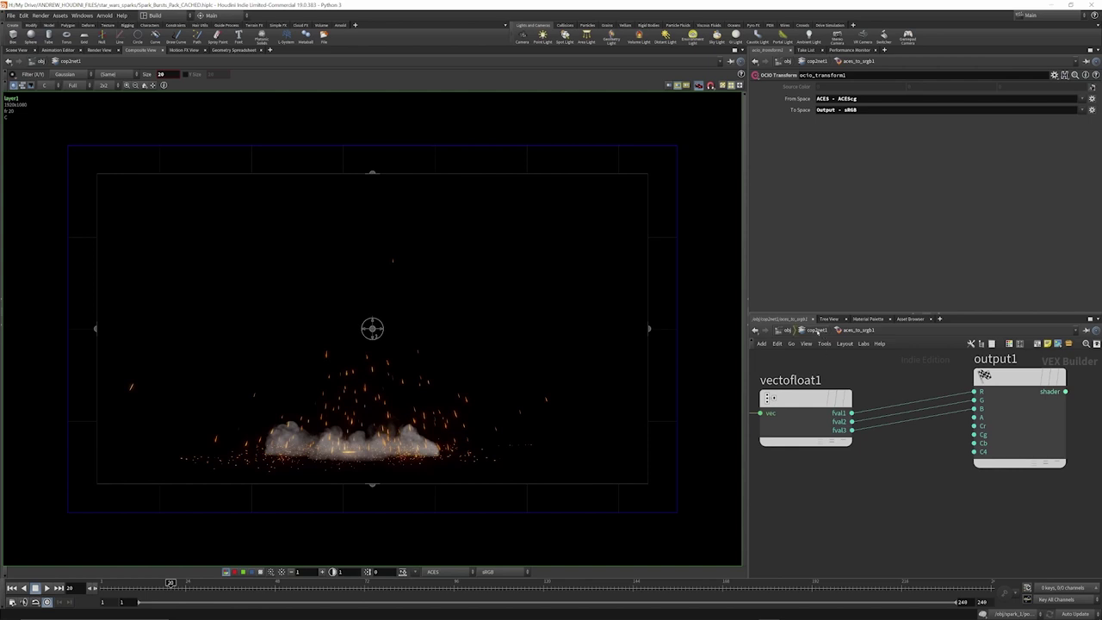
Return to the cop2net1 network and show the output settings of rop_comp_FULLRS1
left_click(817, 331)
left_click(1088, 485)
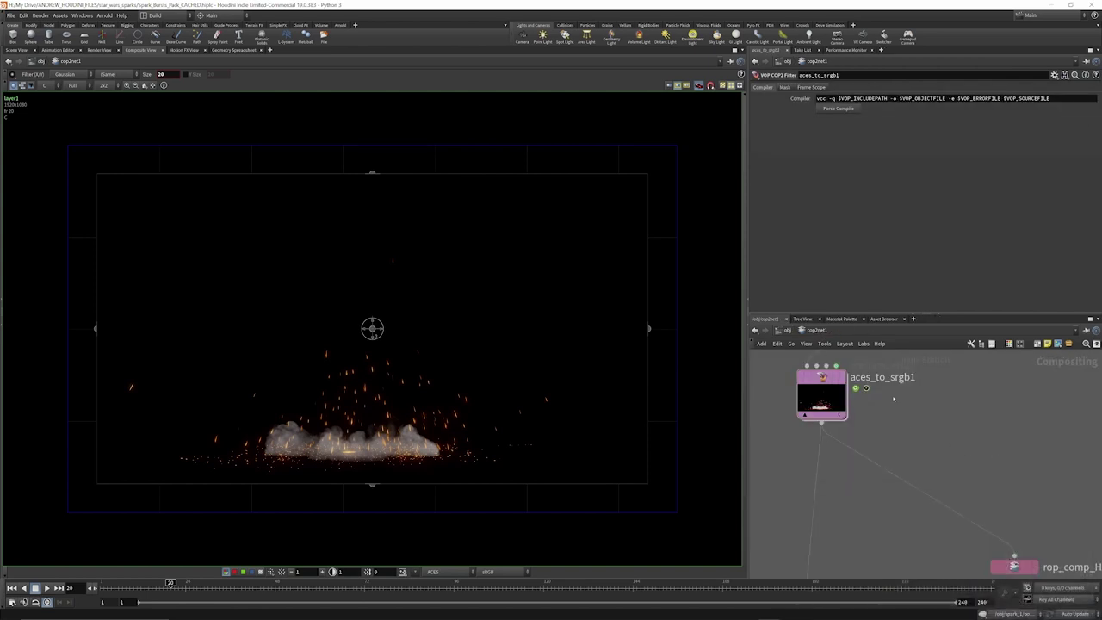
scroll(892, 387, "down", 3)
scroll(848, 487, "up", 5)
left_click(840, 463)
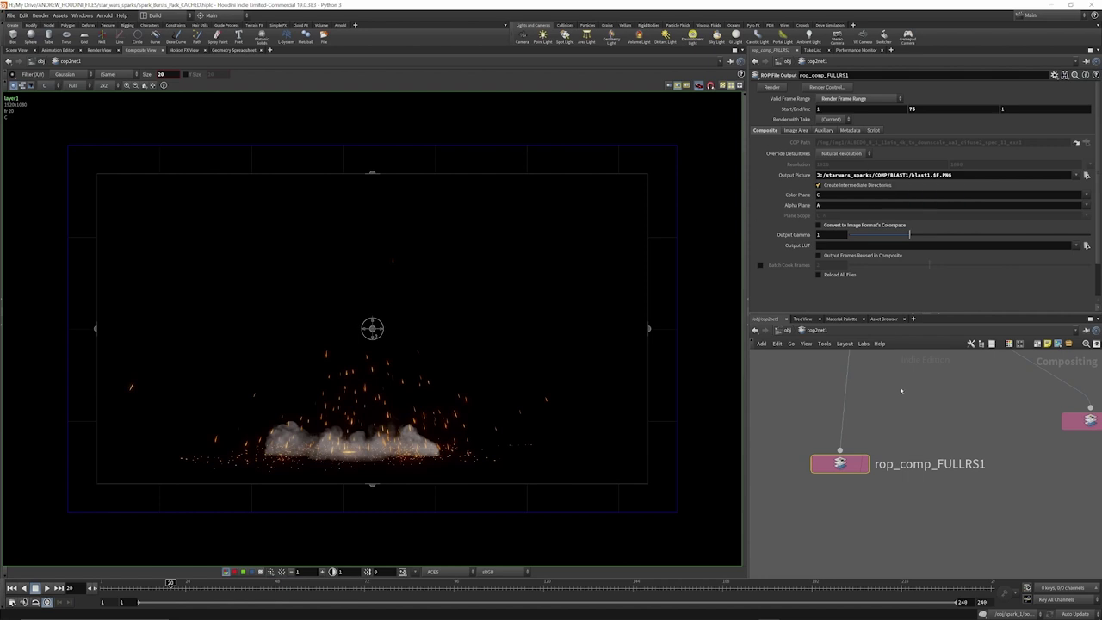
Display xform1 and shift its burst slightly to the right, to a horizontal translate of -0.251563
scroll(855, 397, "down", 8)
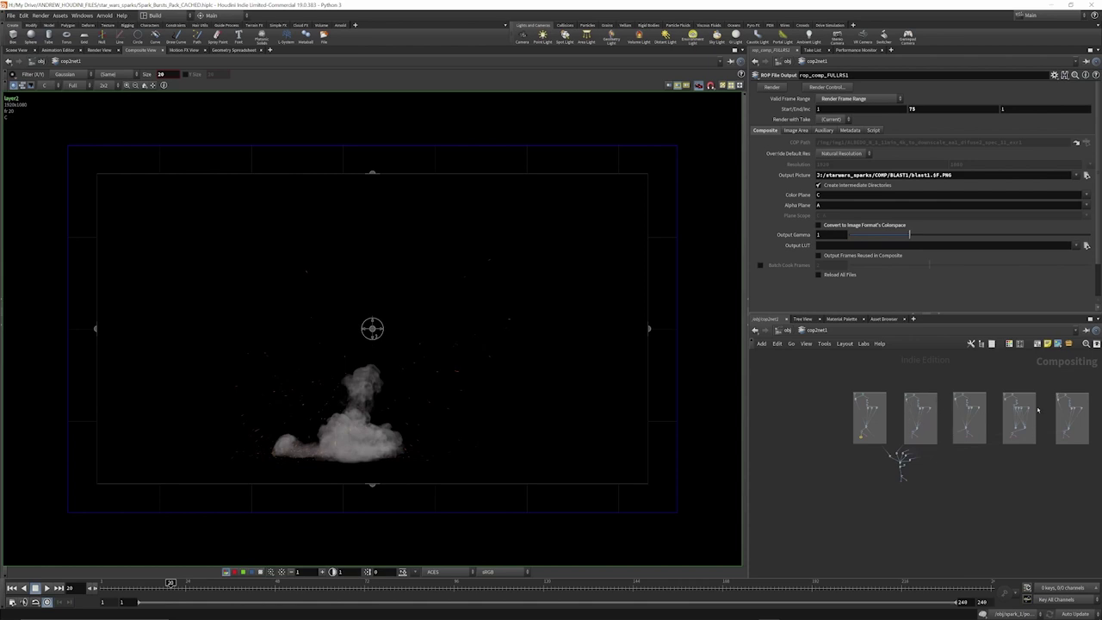
scroll(872, 435, "up", 6)
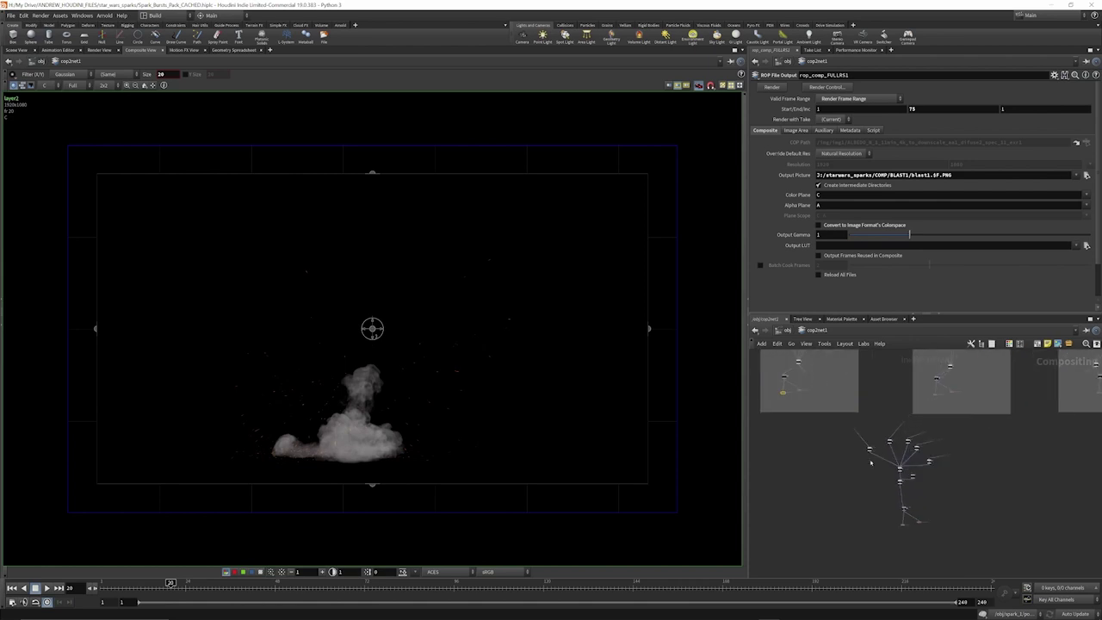
scroll(873, 441, "up", 2)
left_click(868, 417)
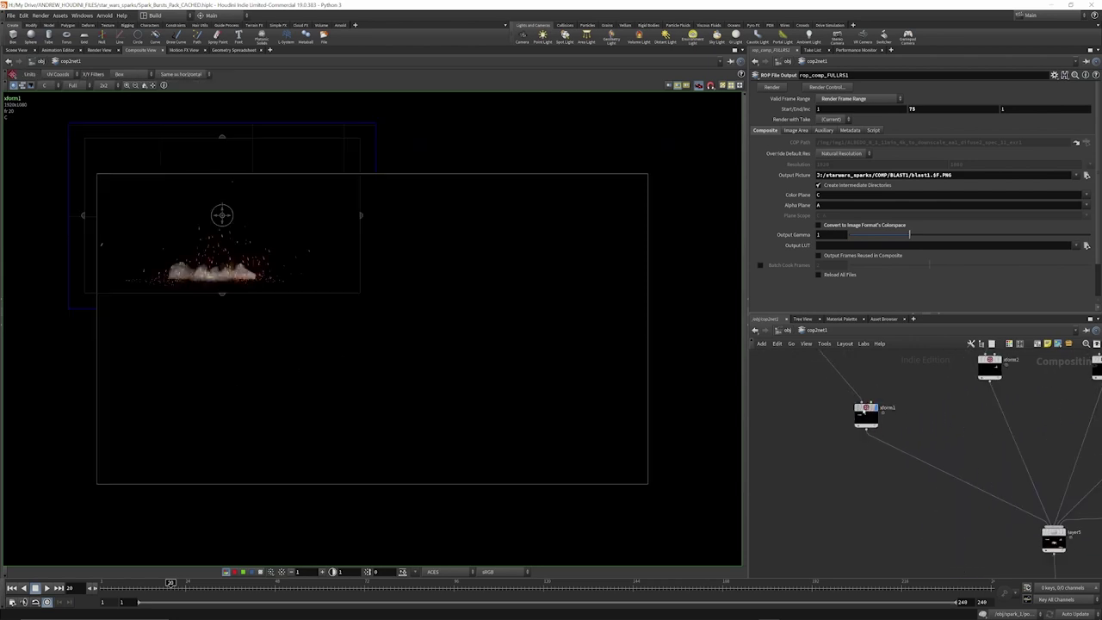
scroll(886, 414, "up", 2)
left_click_drag(855, 417, 833, 422)
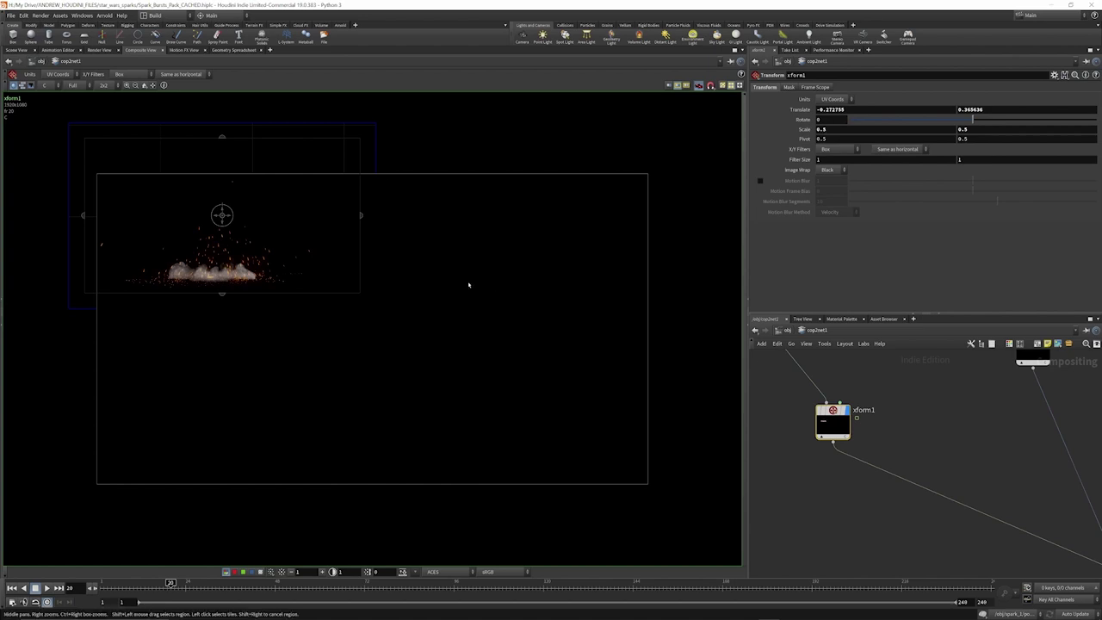
mouse_move(226, 217)
left_mouse_down()
mouse_move(252, 217)
mouse_move(233, 216)
left_mouse_up()
Display the repositioned bursts of xform2 and xform3 in turn
scroll(764, 435, "down", 4)
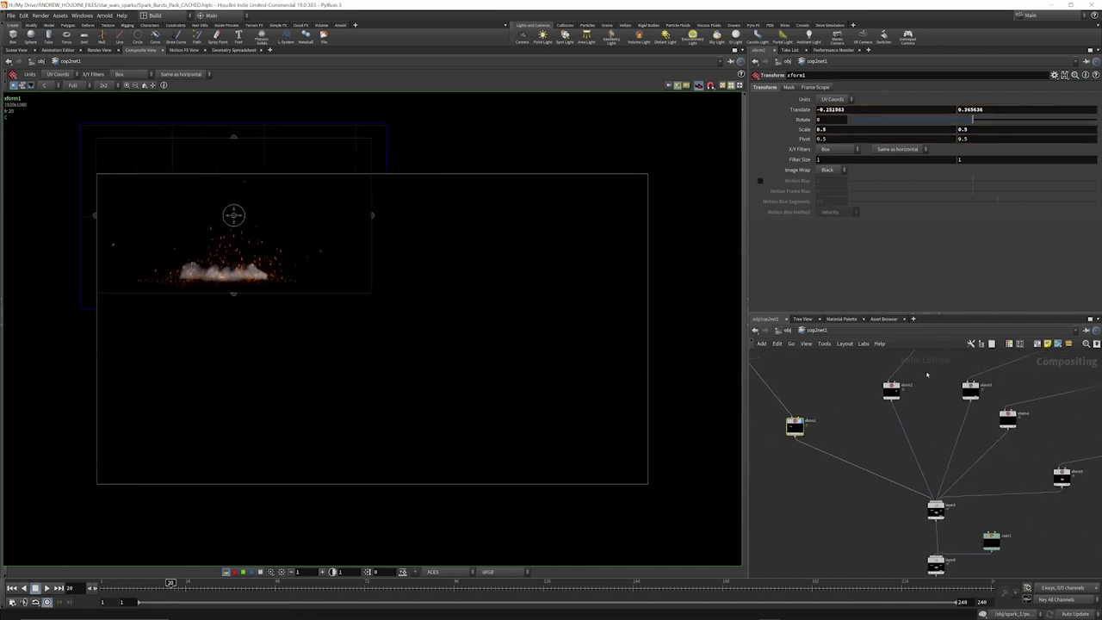
scroll(927, 374, "up", 2)
left_click(886, 392)
scroll(878, 380, "down", 3)
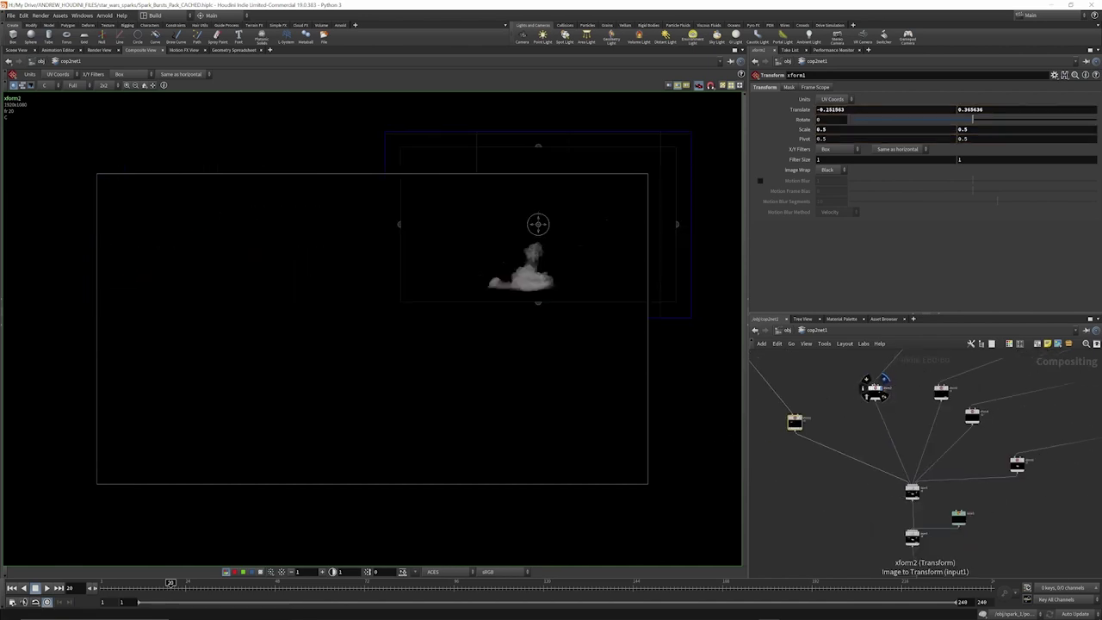
scroll(949, 395, "up", 4)
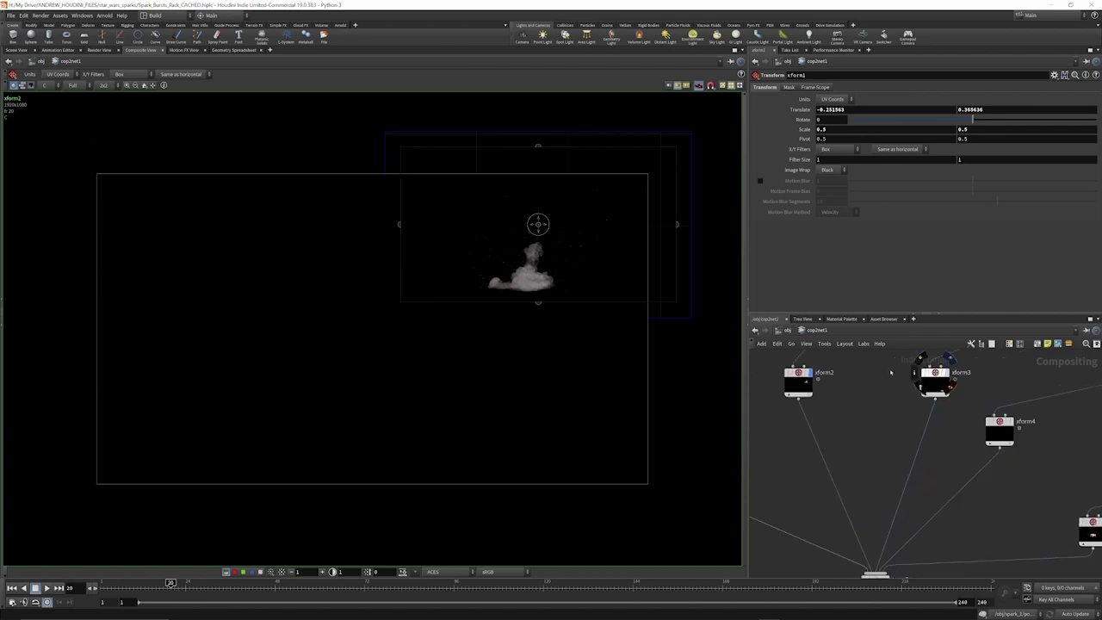
left_click(948, 372)
scroll(890, 374, "down", 4)
scroll(1000, 444, "up", 3)
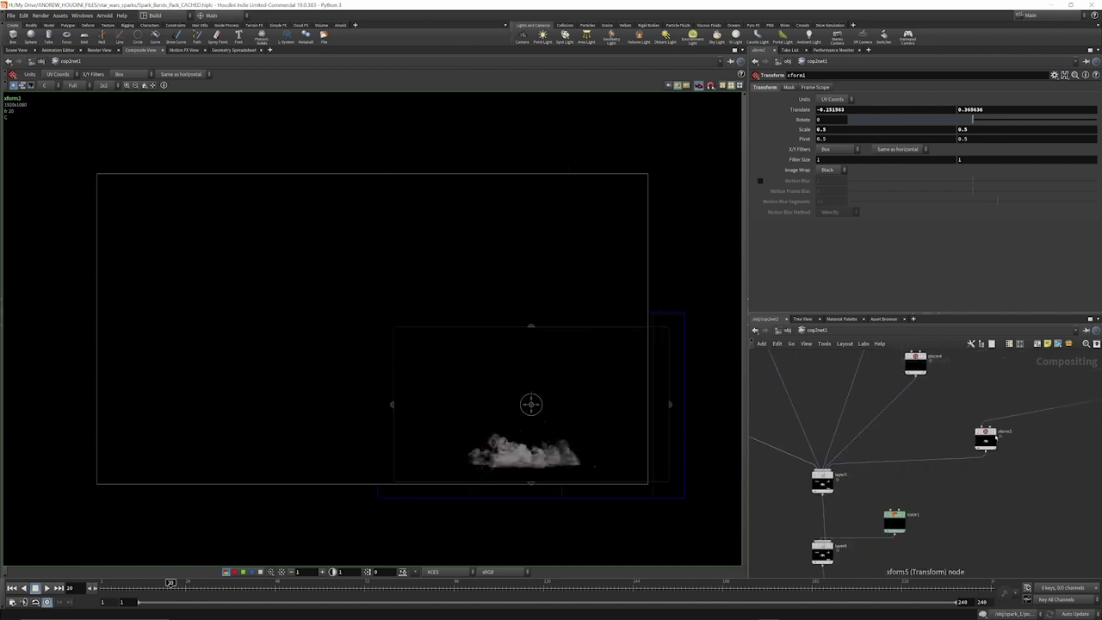
Display layer5, which combines the five transformed bursts, and set its global operation to Add
left_click(822, 481)
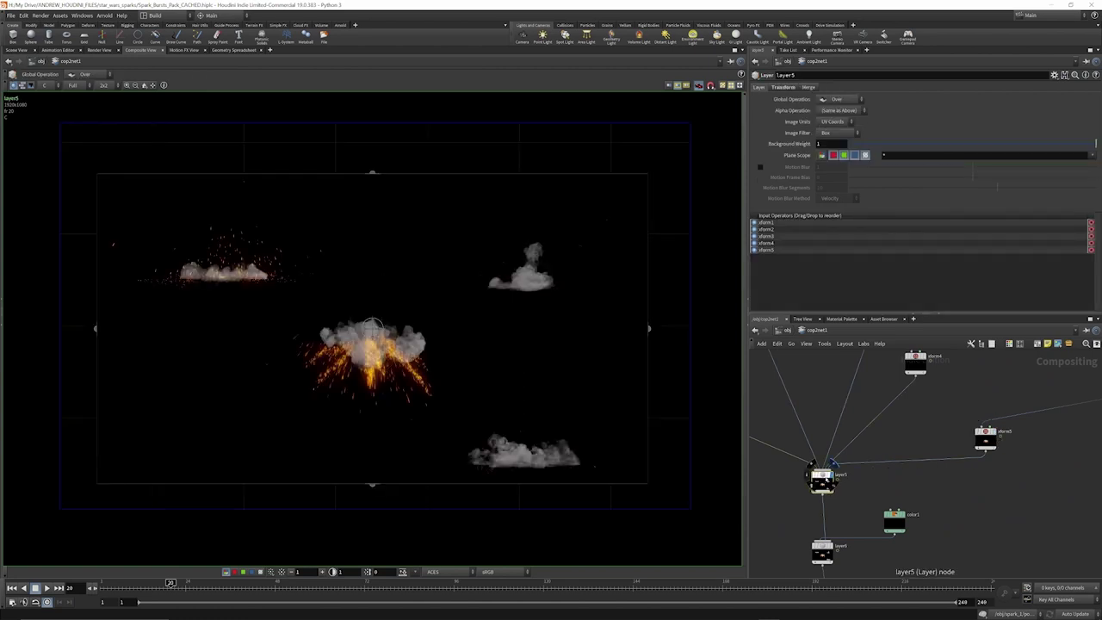
left_click(837, 100)
left_click(840, 155)
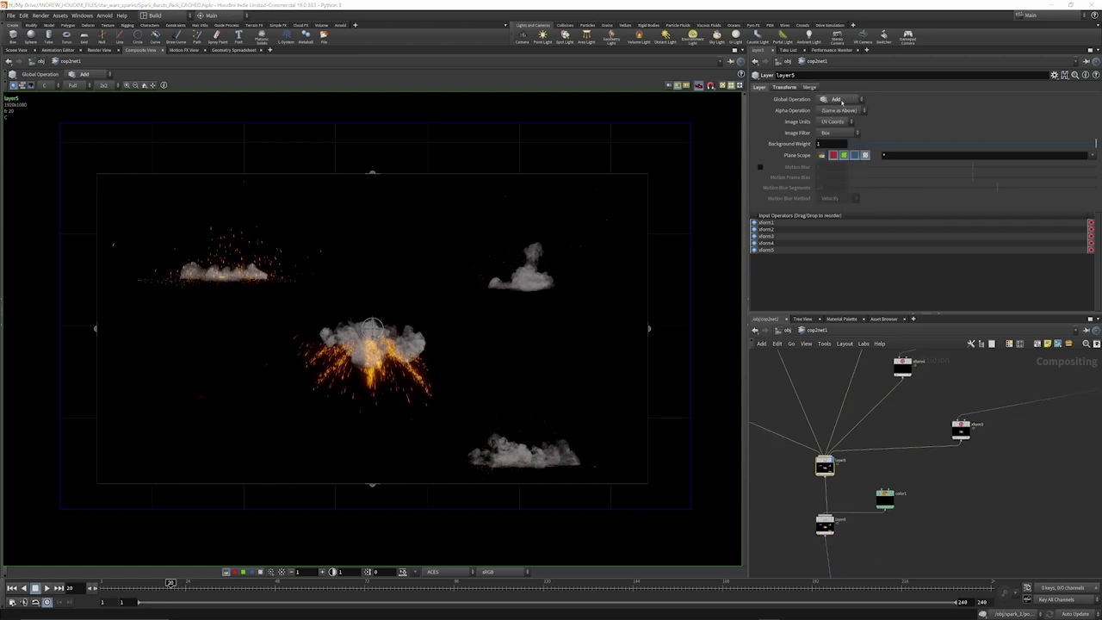
Move the color1 node to the opposite side of the layer5 to layer6 wire and display layer6 with its settings
scroll(833, 560, "up", 5)
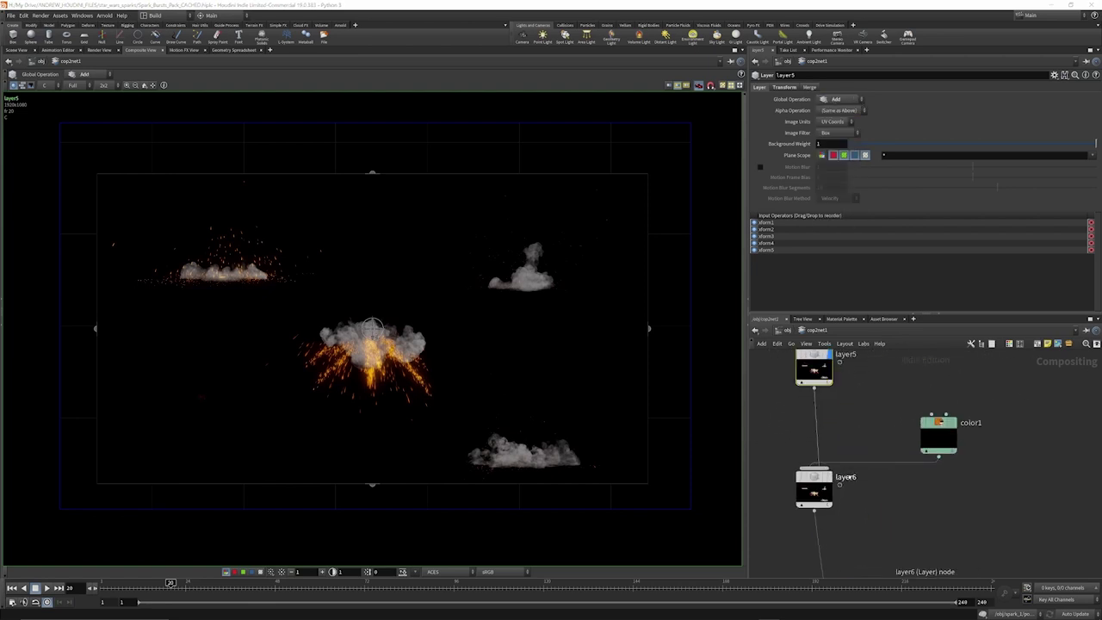
left_click_drag(939, 428, 782, 415)
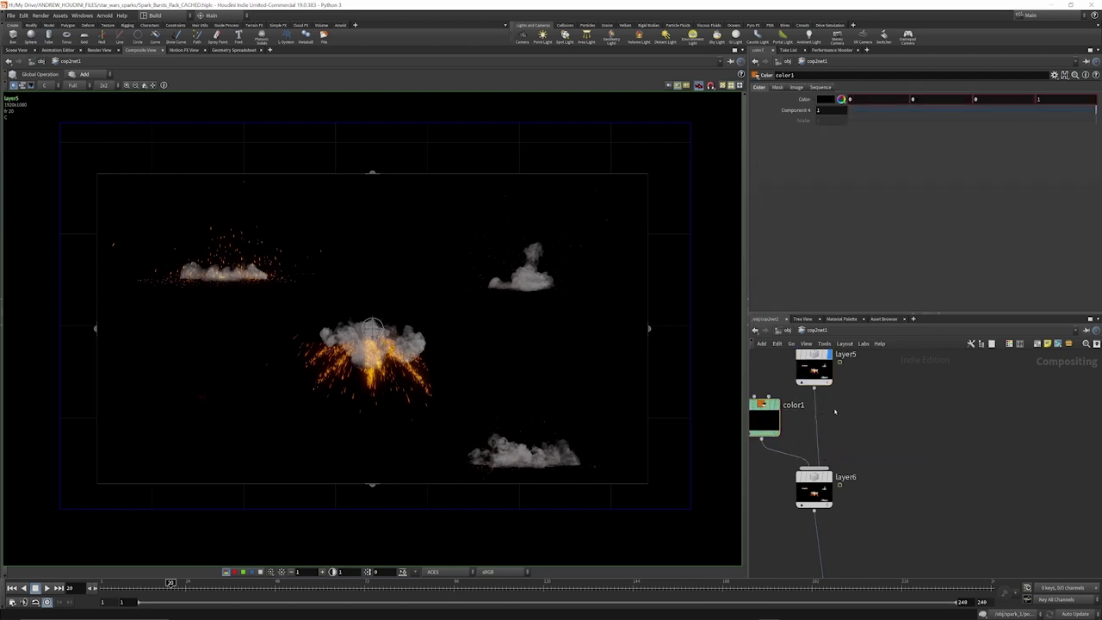
scroll(818, 413, "up", 3)
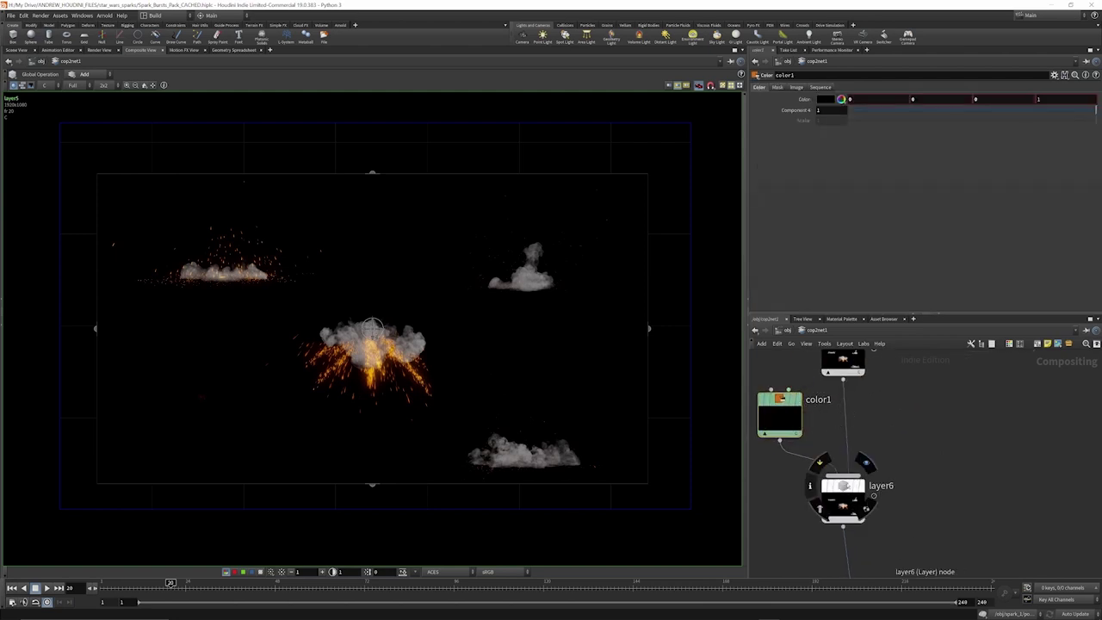
left_click(844, 487)
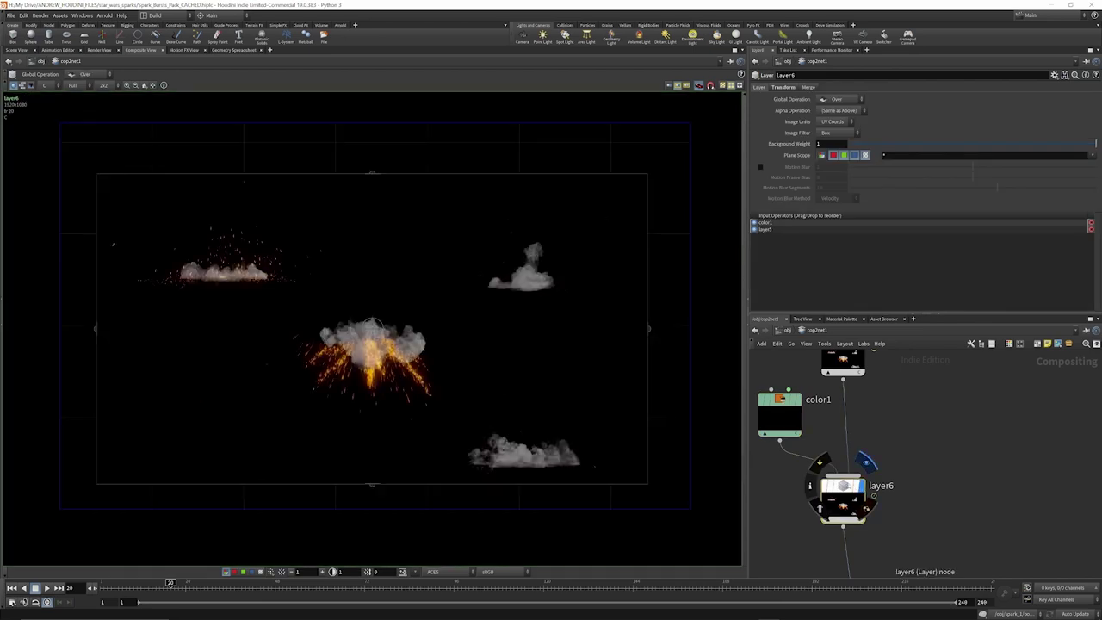
left_click_drag(786, 417, 780, 418)
Compare the results of layer5 and layer6 by displaying one and the other
scroll(863, 543, "down", 1)
scroll(848, 397, "up", 2)
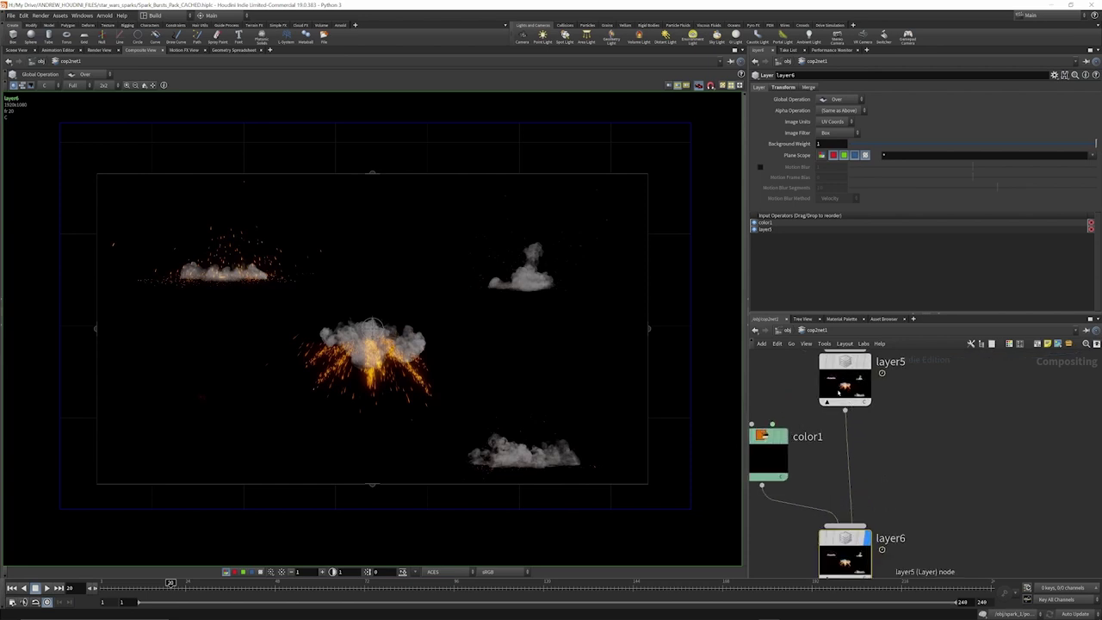
left_click(865, 361)
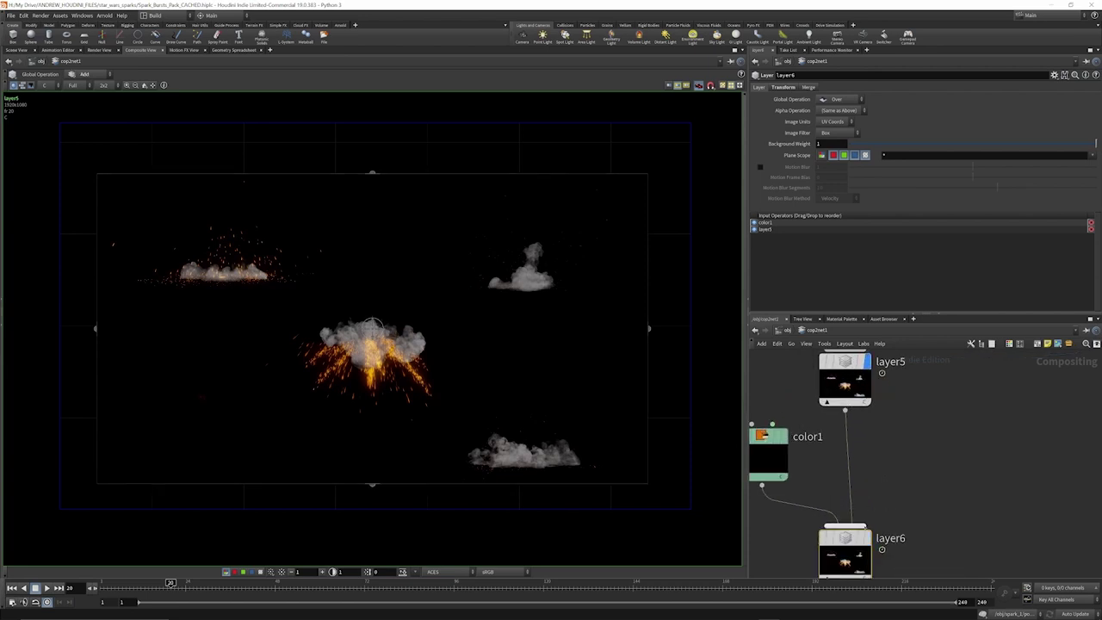
left_click(868, 538)
Look over aces_to_srgb5 below the combined layers and display layer1 of the first burst group again
scroll(851, 370, "down", 5)
scroll(866, 489, "up", 4)
scroll(868, 491, "up", 1)
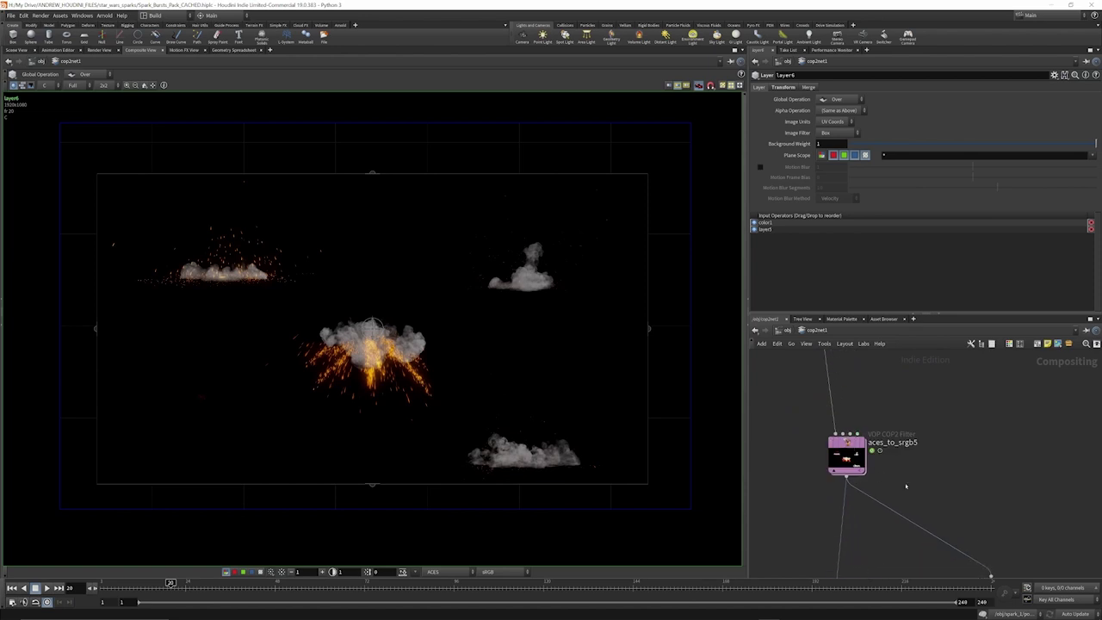
scroll(906, 482, "down", 6)
scroll(818, 379, "up", 6)
scroll(871, 448, "down", 1)
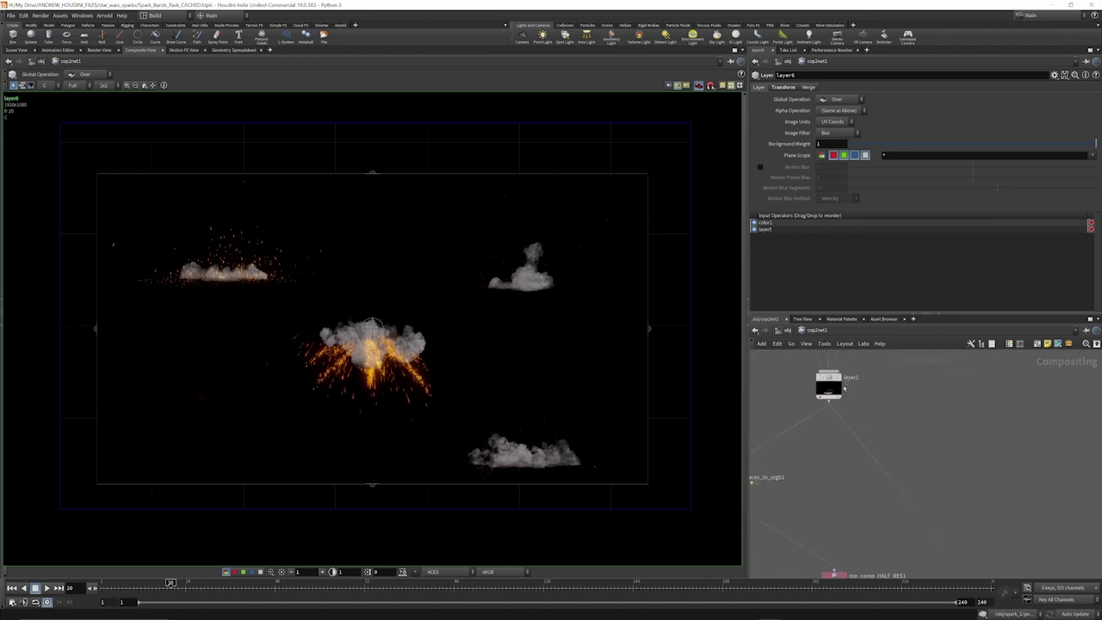
left_click(844, 364)
scroll(825, 393, "down", 3)
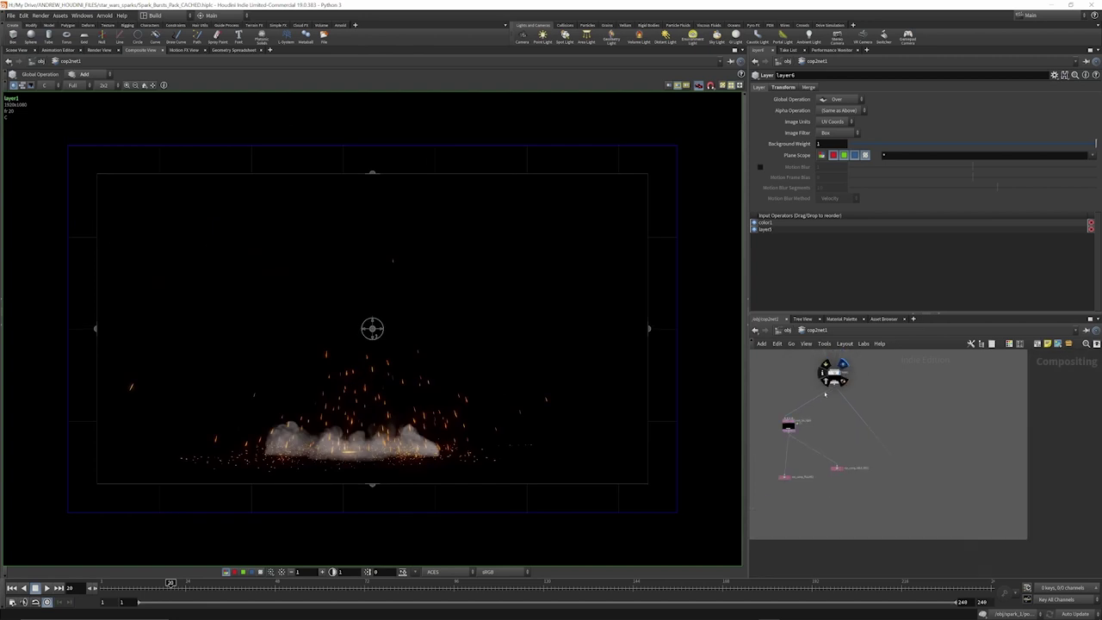
Show the output settings of rop_comp_FULLRS5, the full-resolution output for the combined bursts
scroll(810, 362, "down", 6)
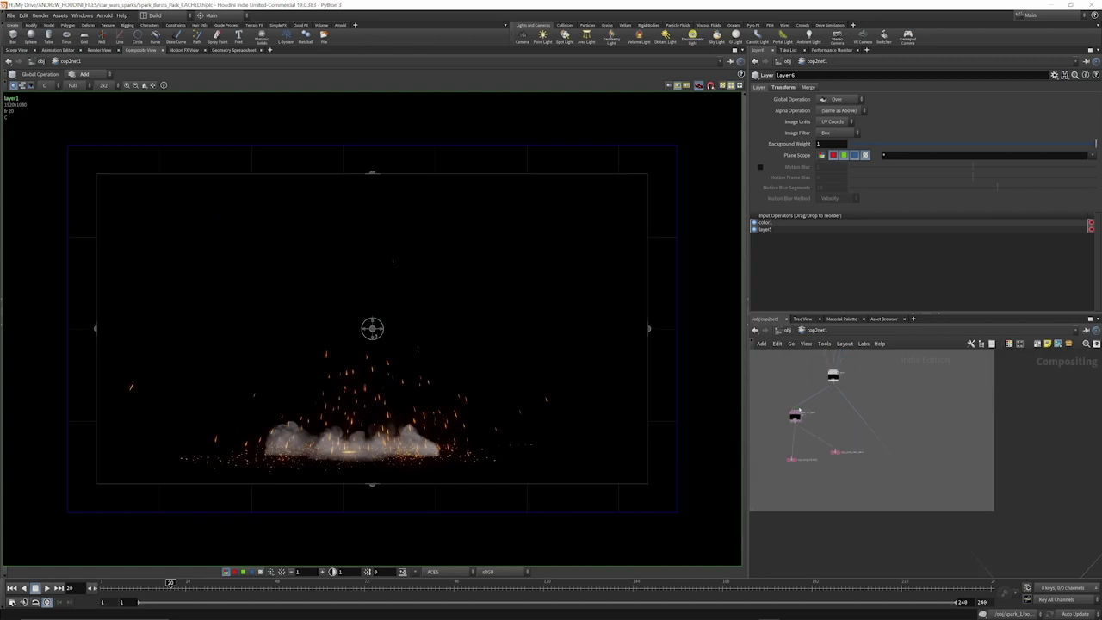
scroll(889, 489, "up", 5)
scroll(910, 499, "up", 5)
scroll(911, 405, "down", 3)
scroll(912, 478, "up", 6)
left_click(881, 481)
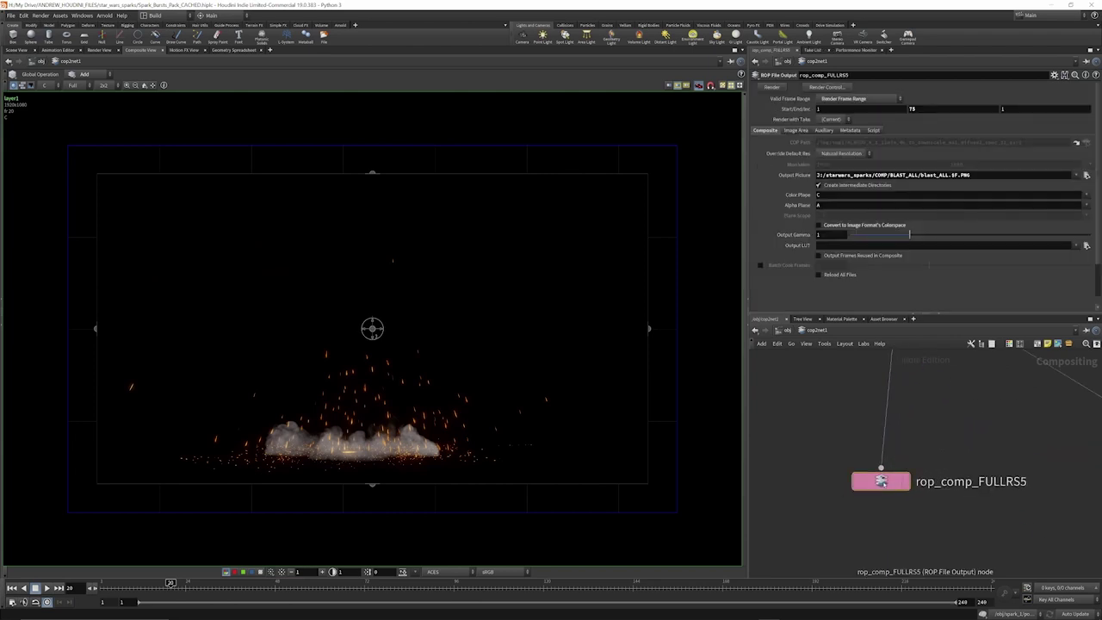